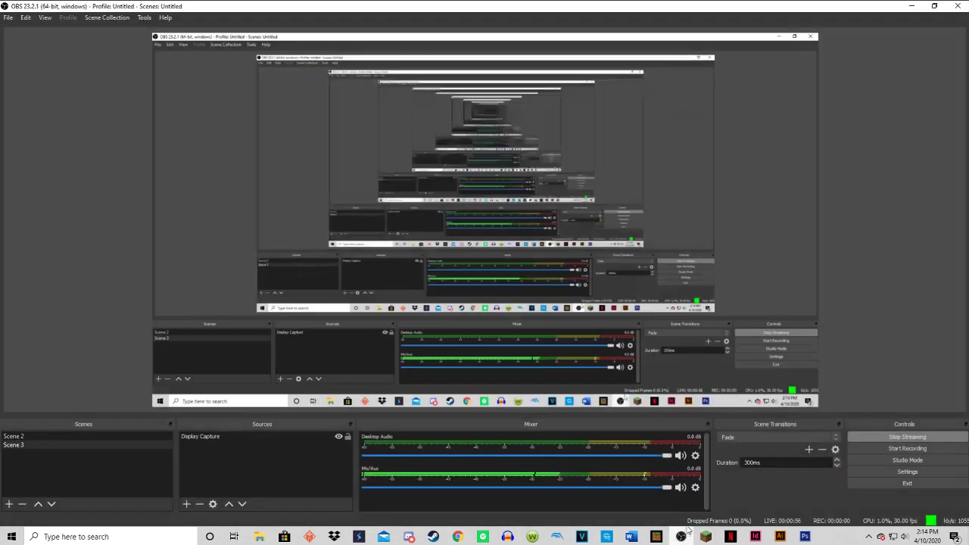
# Minimize the OBS window and switch from the YouTube Studio page to Photoshop.
pyautogui.click(913, 6)
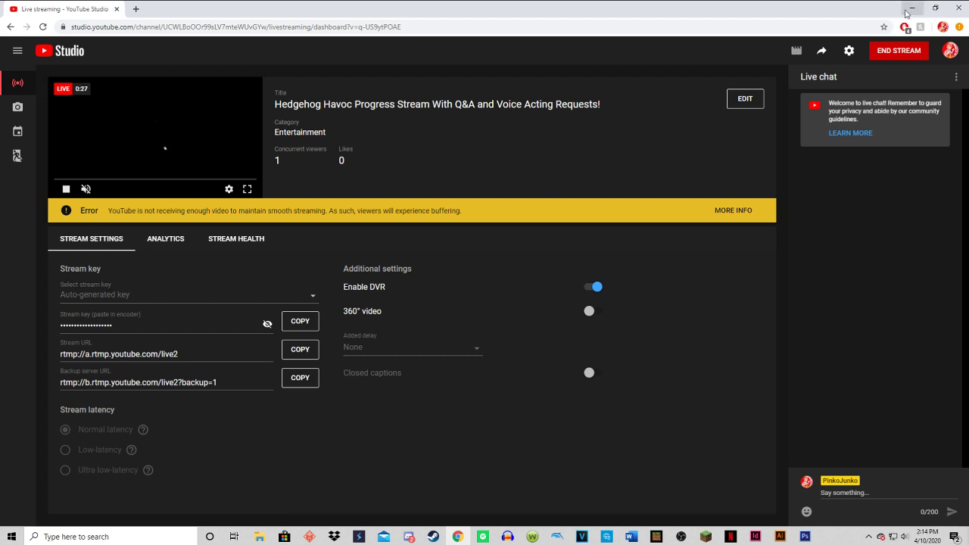
pyautogui.click(807, 537)
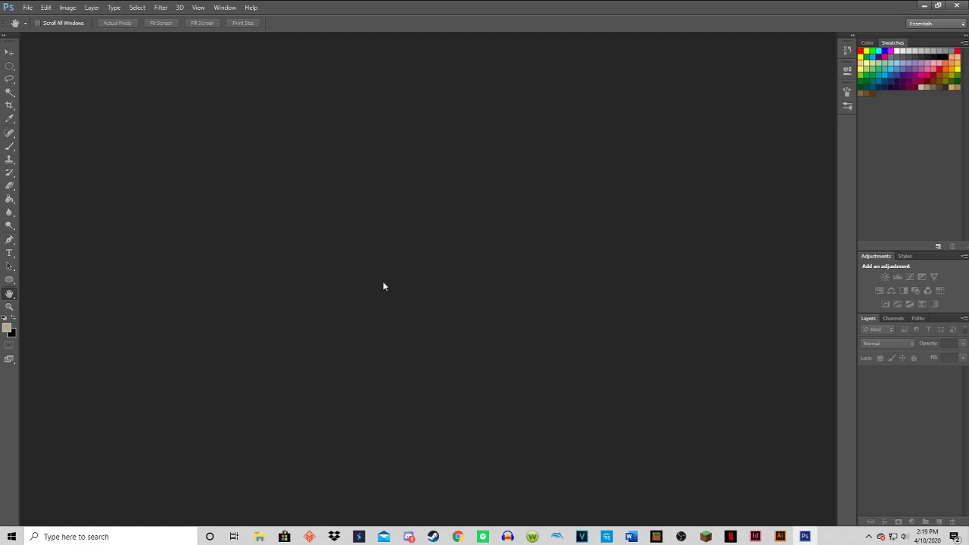
# Switch to OBS and review its audio settings, including the sample rate, channels, devices and hotkey options, and minimize it.
pyautogui.click(680, 536)
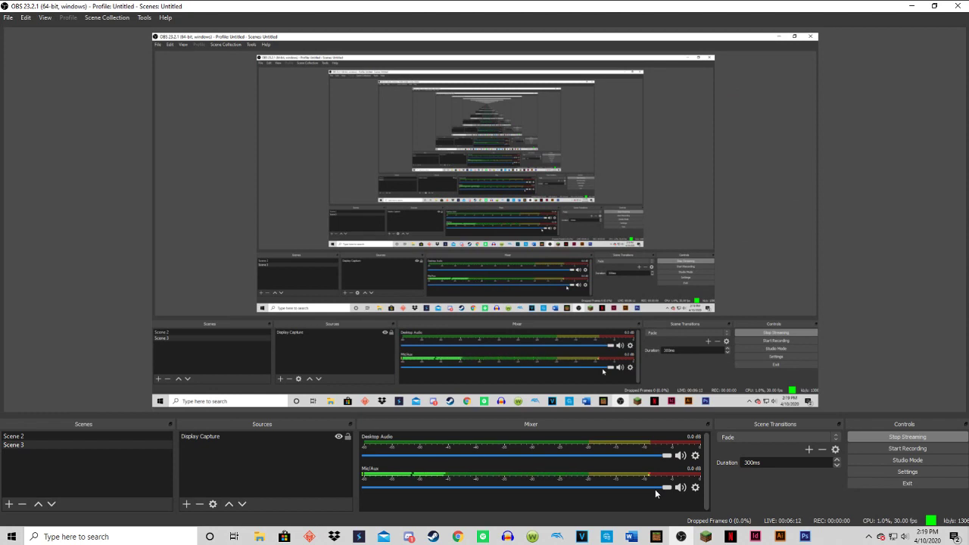
pyautogui.click(695, 487)
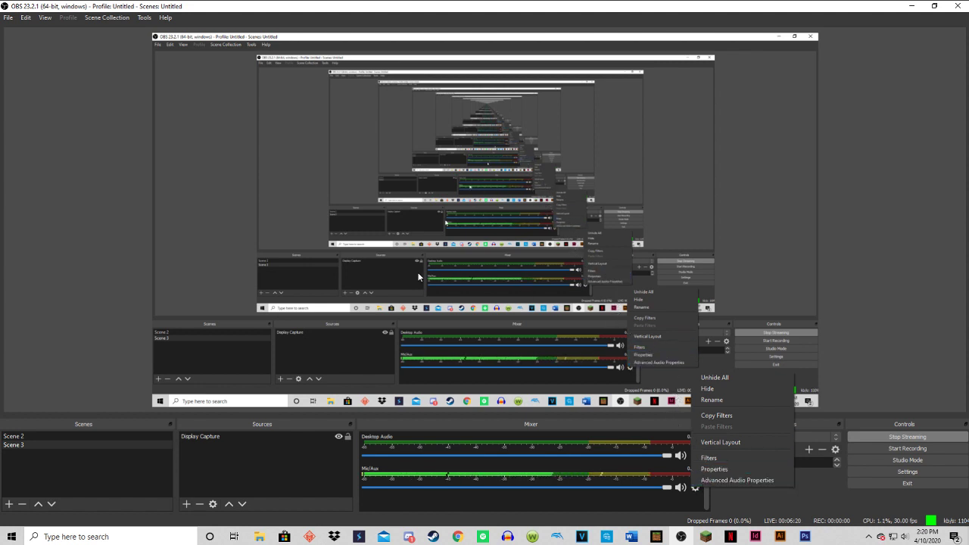
pyautogui.click(8, 17)
pyautogui.click(17, 56)
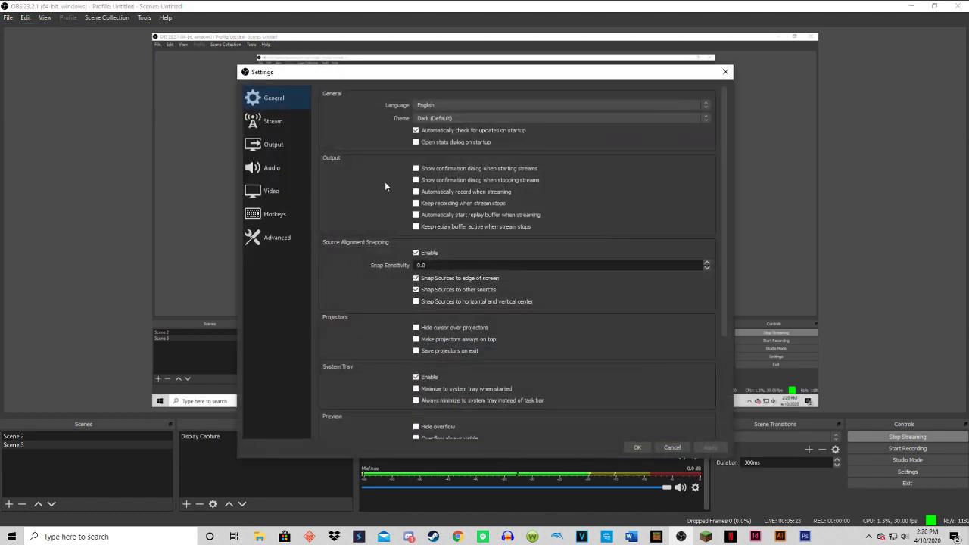
pyautogui.click(274, 164)
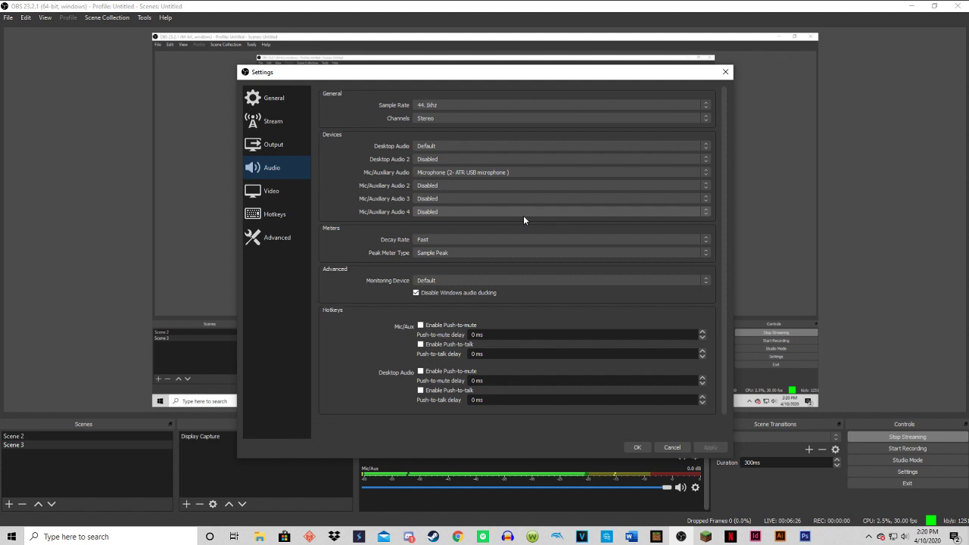
pyautogui.click(677, 100)
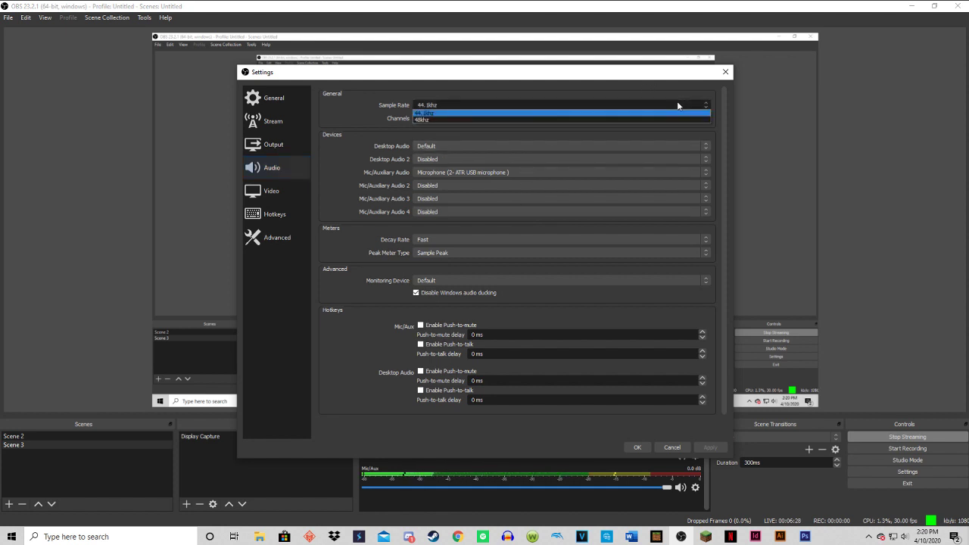
pyautogui.click(677, 101)
pyautogui.click(621, 118)
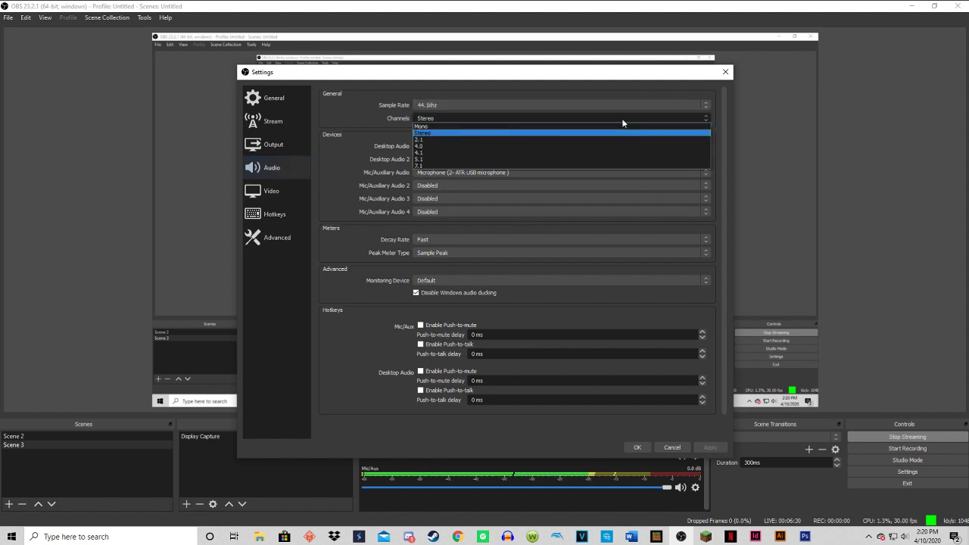
pyautogui.click(622, 118)
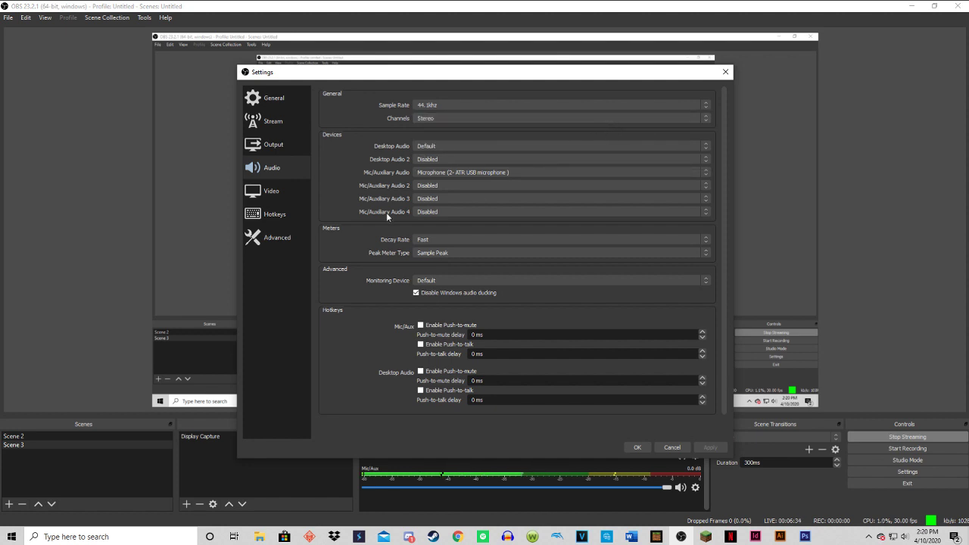
pyautogui.scroll(-1, 367, 220)
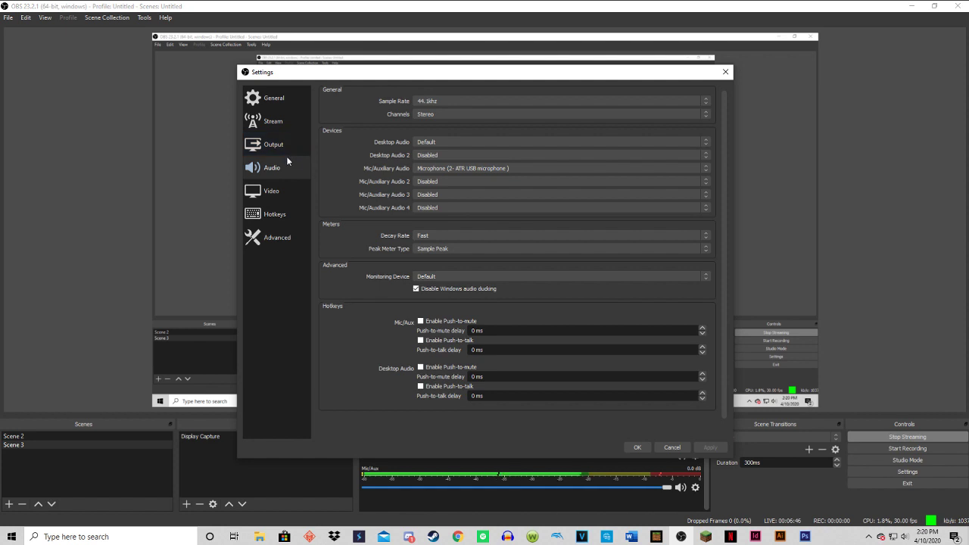
pyautogui.click(725, 71)
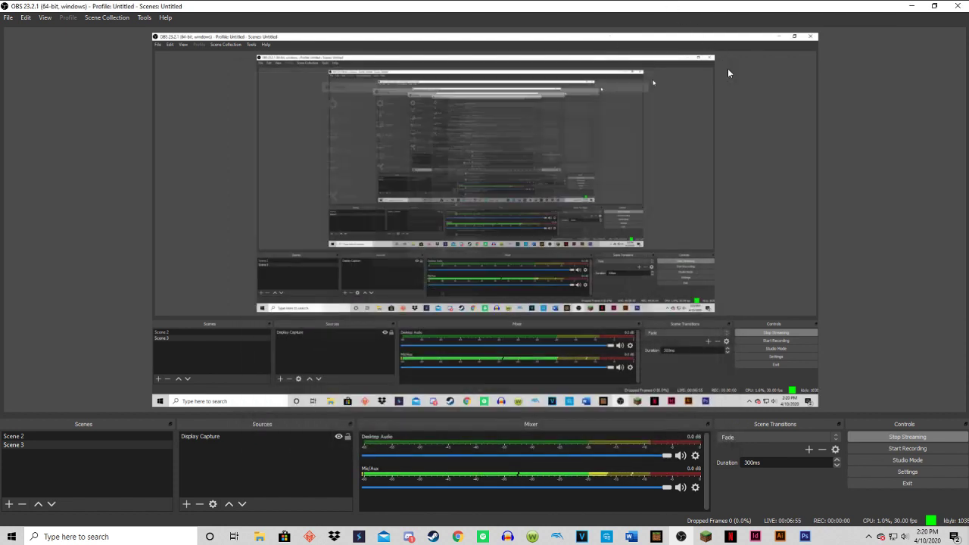
pyautogui.click(912, 6)
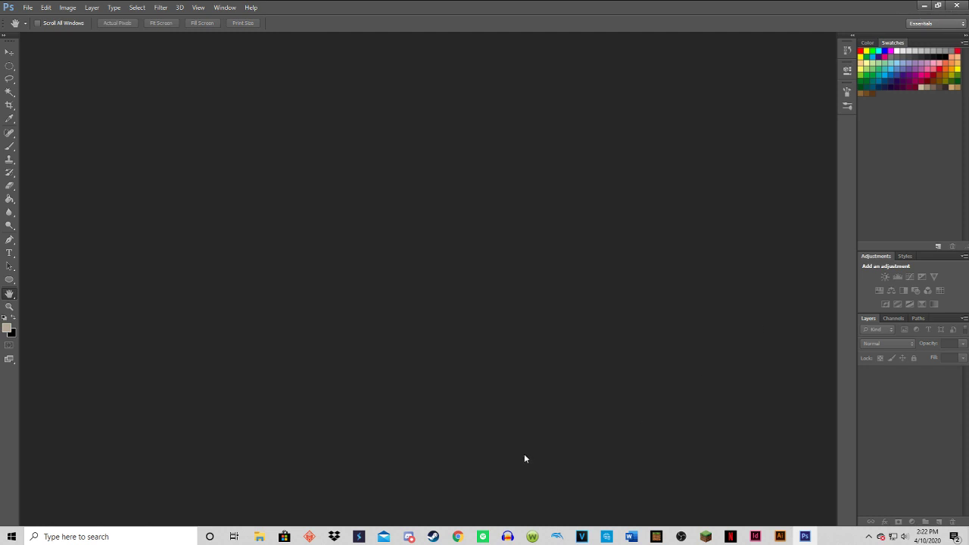
# Switch back to OBS, return the Mic/Aux volume to 0.0 dB in the mixer and minimize the window.
pyautogui.click(681, 536)
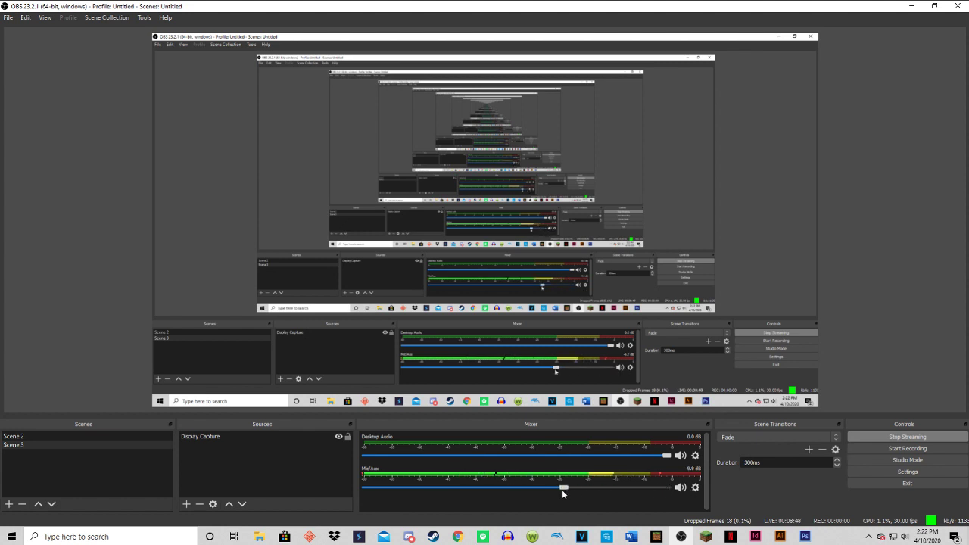
pyautogui.moveTo(561, 489); pyautogui.dragTo(717, 478)
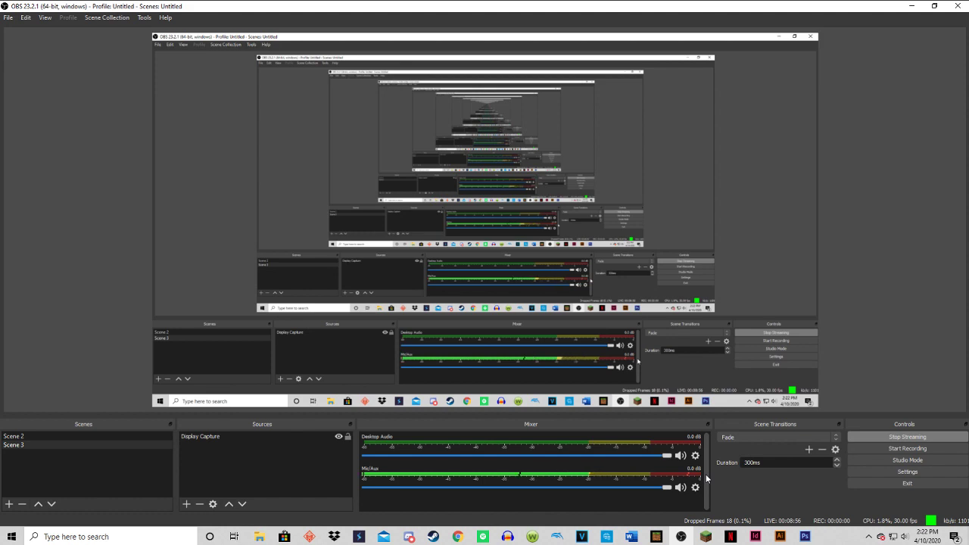
pyautogui.click(911, 6)
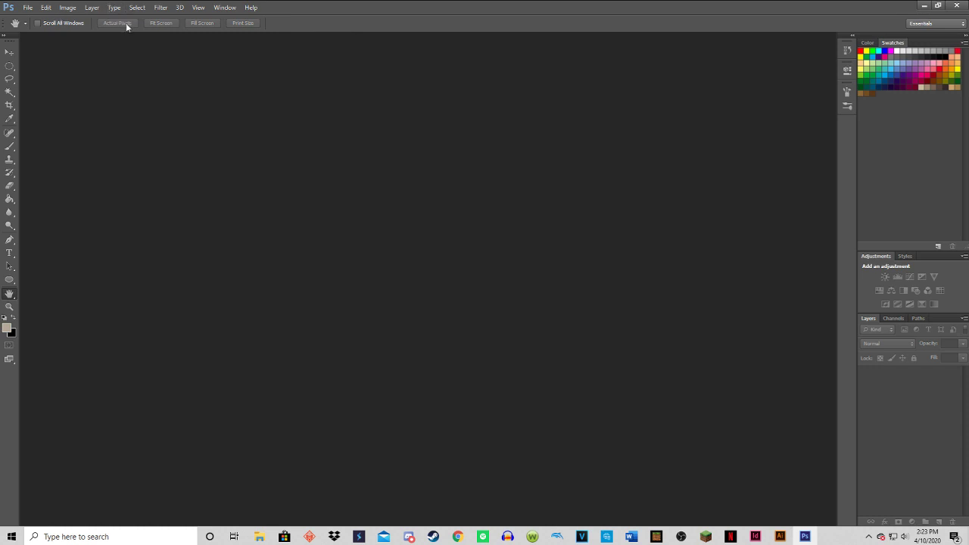
# Minimize Photoshop and the browser, and look into the Hedgehog Havok Sound Effects folder on the desktop.
pyautogui.click(922, 6)
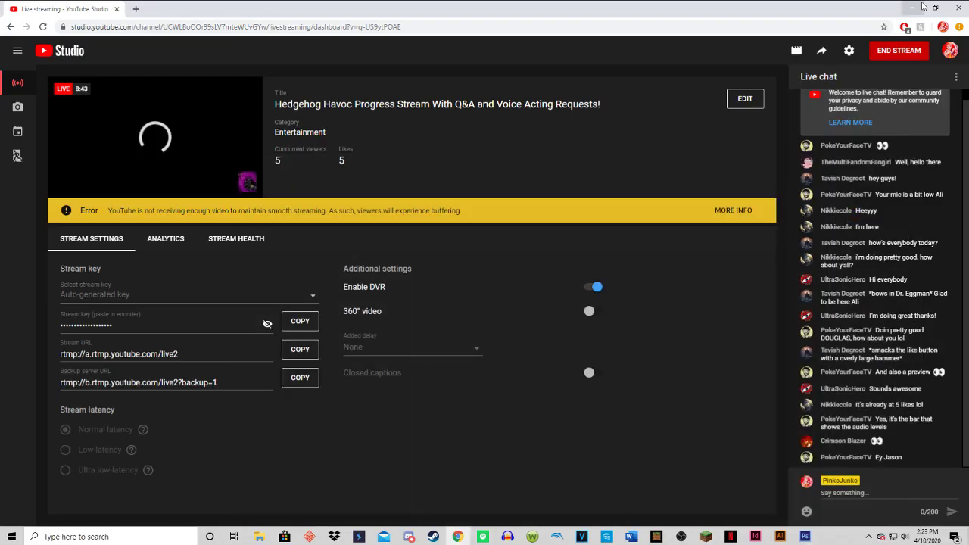
pyautogui.click(922, 6)
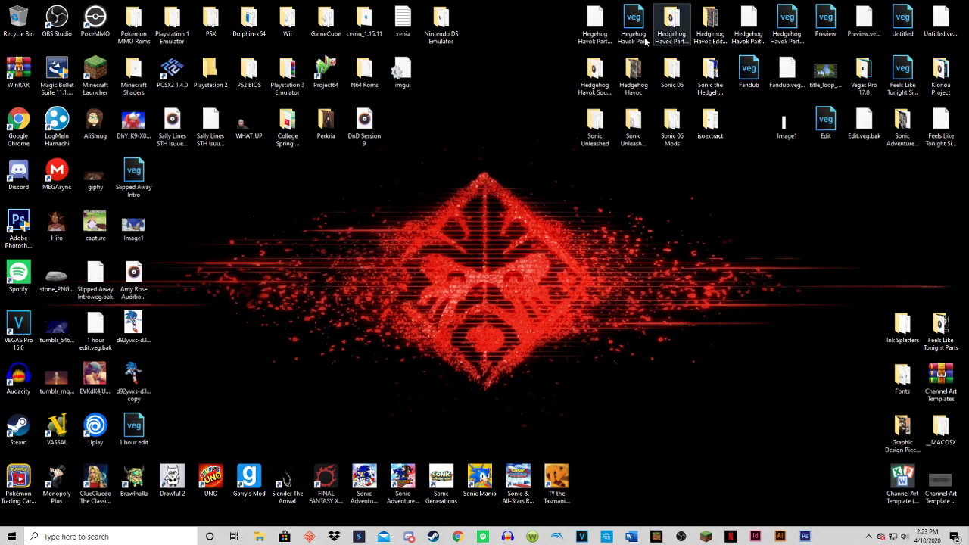
pyautogui.doubleClick(598, 70)
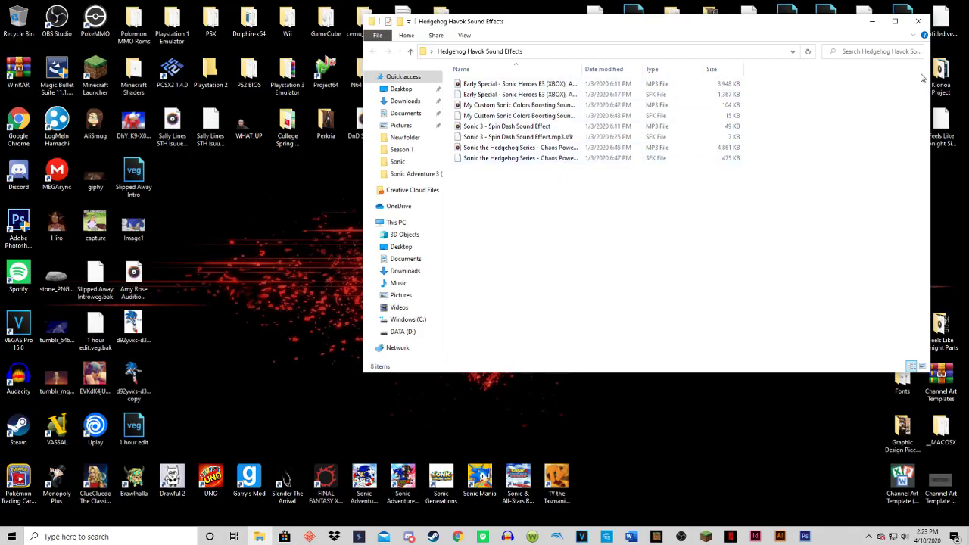
pyautogui.click(917, 23)
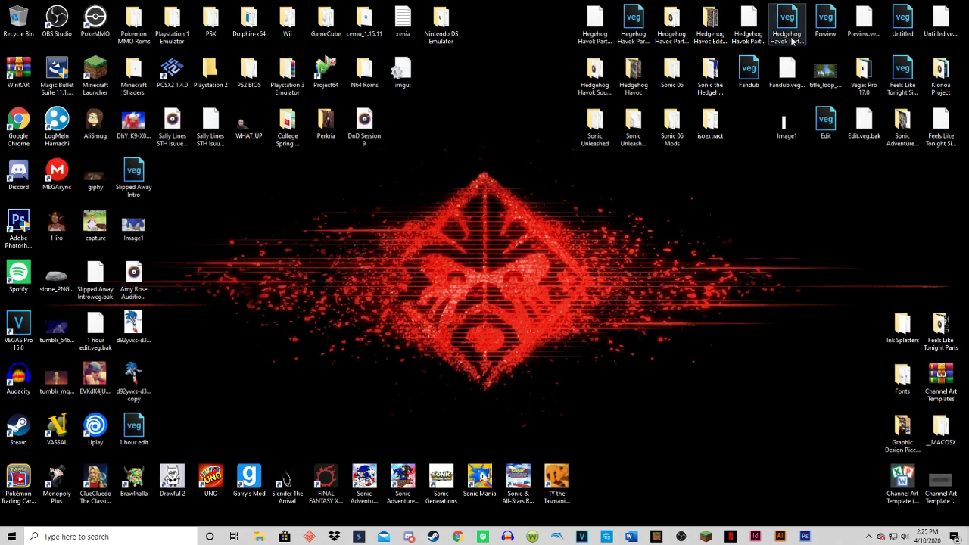
# Open the project Hegehog Havok Part Pages 10-13 in VEGAS Pro, enlarge the timeline and dismiss the news window.
pyautogui.click(640, 27)
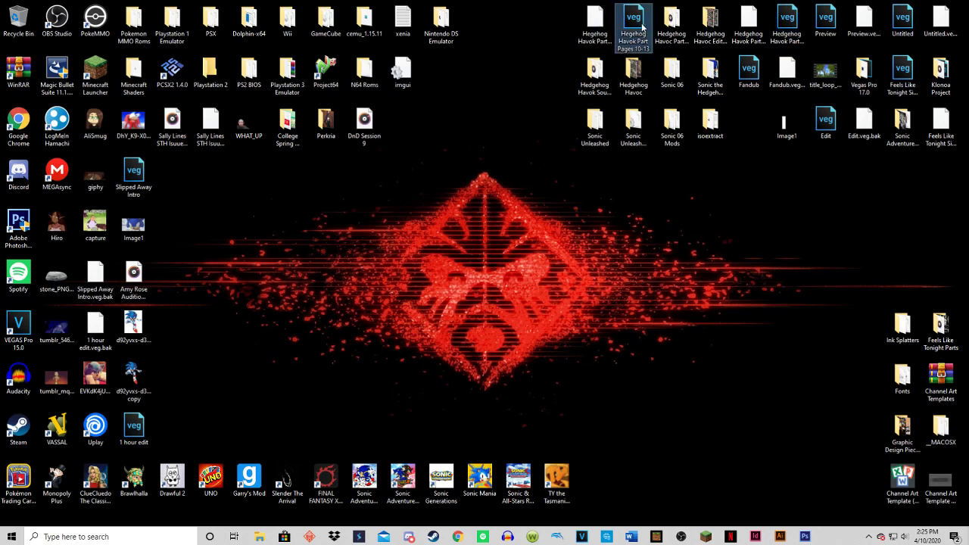
pyautogui.doubleClick(642, 27)
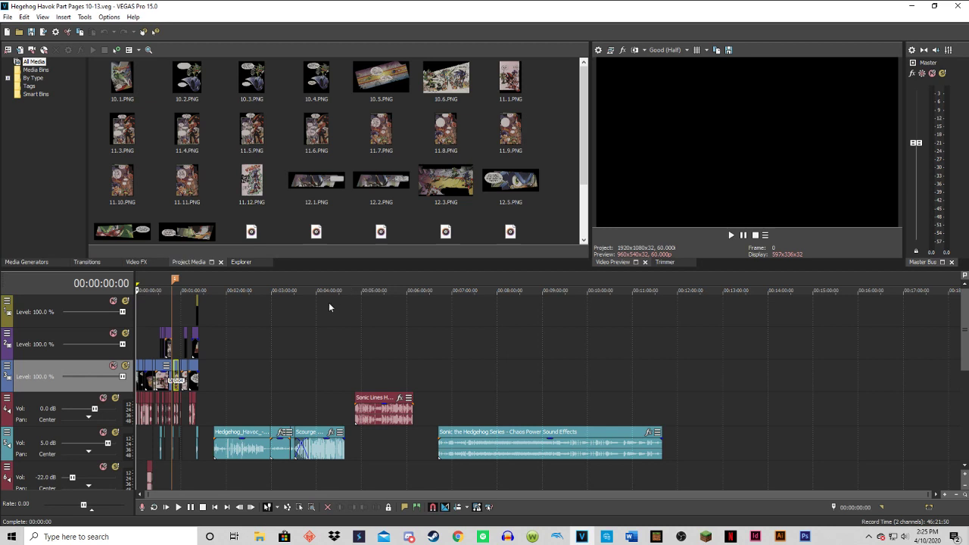
pyautogui.scroll(3, 312, 336)
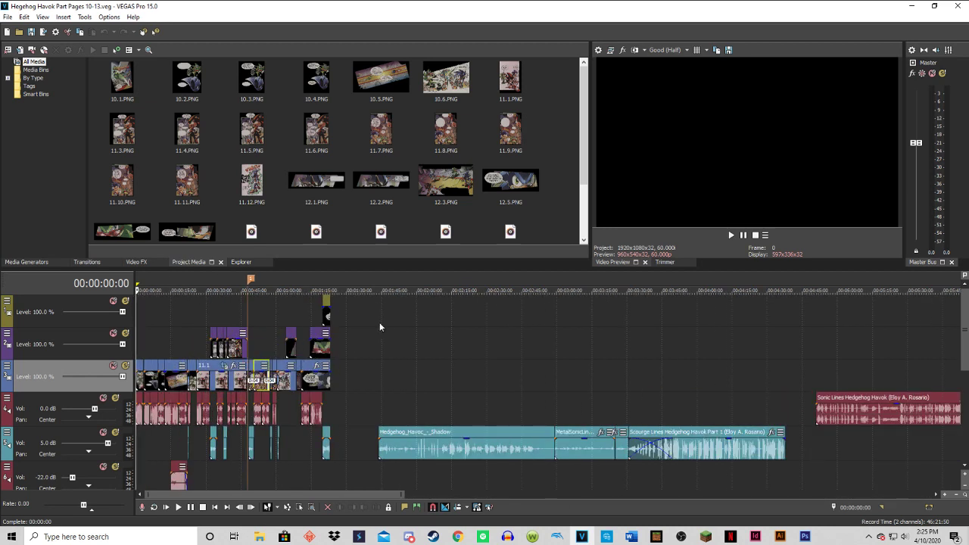
pyautogui.scroll(1, 380, 321)
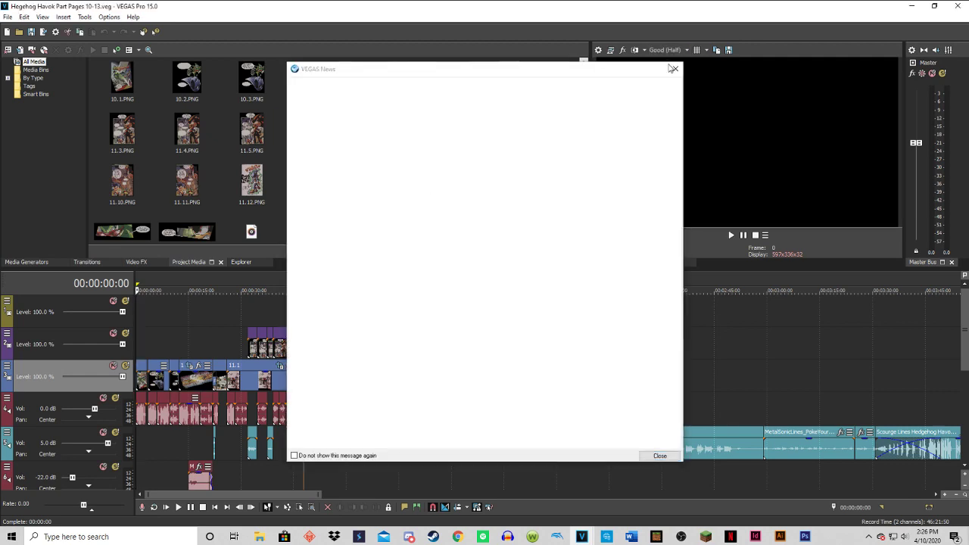
pyautogui.click(675, 69)
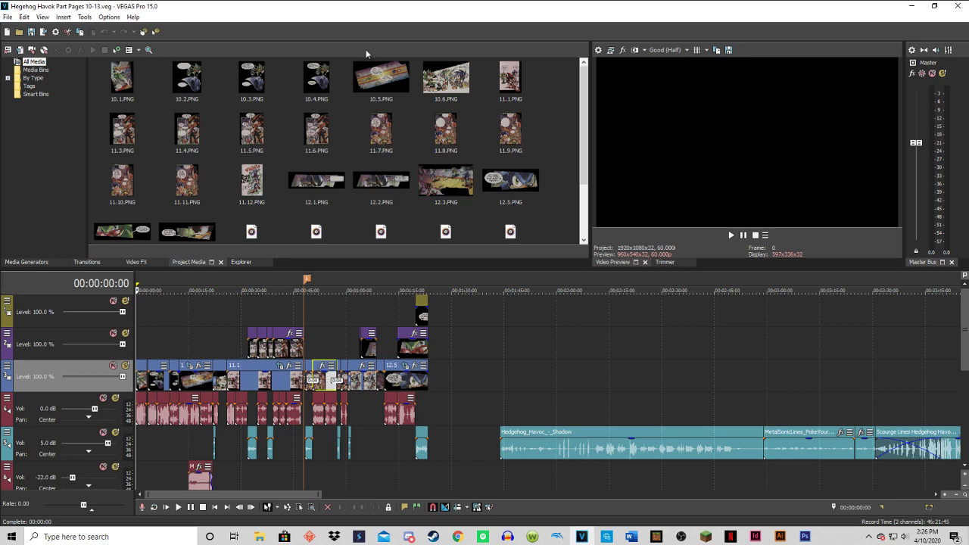
# Minimize VEGAS Pro to check the desktop and switch back to the project.
pyautogui.click(916, 13)
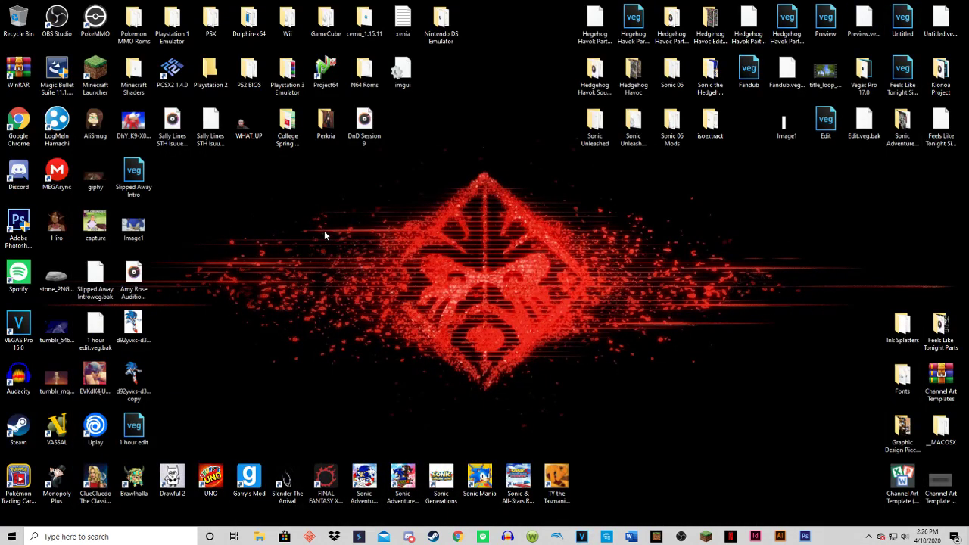
pyautogui.moveTo(863, 75)
pyautogui.mouseDown()
pyautogui.moveTo(348, 247)
pyautogui.moveTo(614, 170)
pyautogui.moveTo(869, 79)
pyautogui.mouseUp()
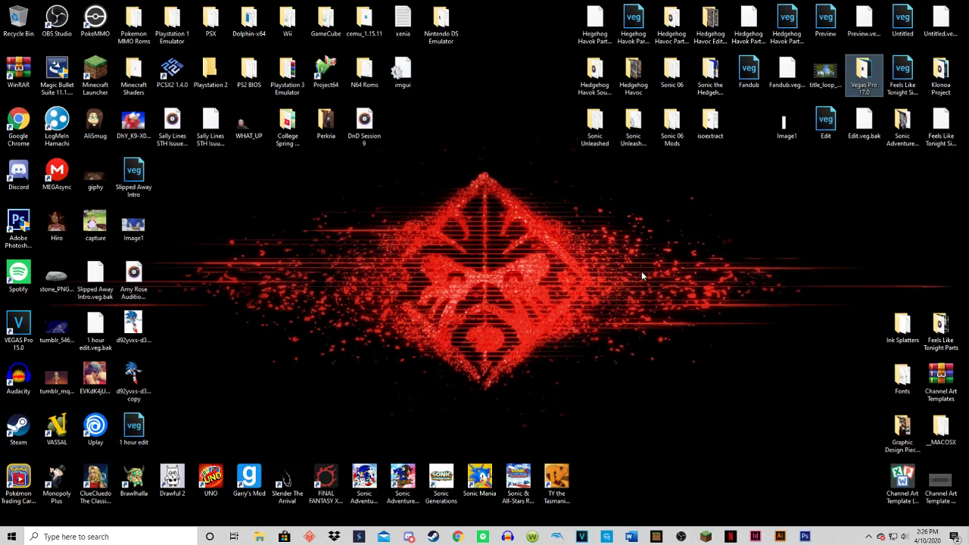
pyautogui.click(582, 536)
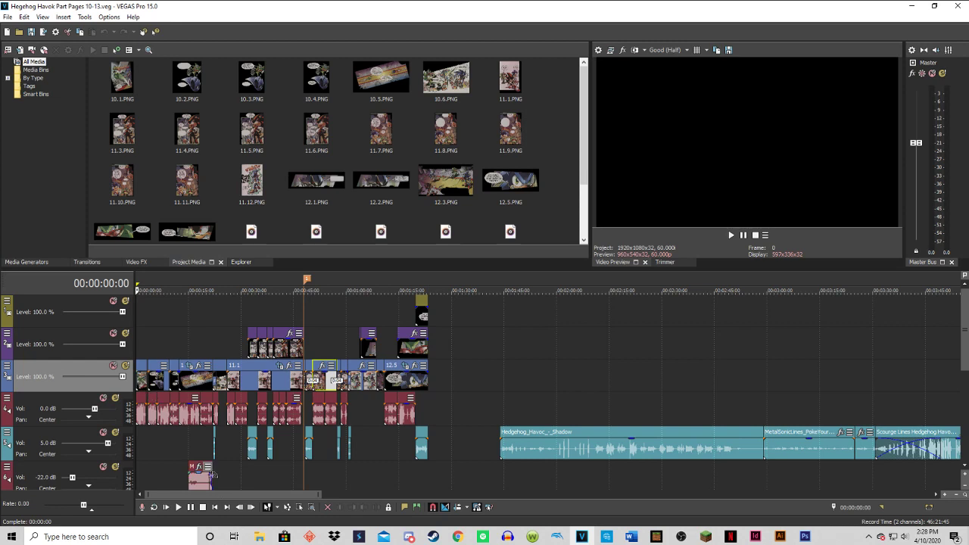
# Preview the first moments of the project and return the playhead to the start.
pyautogui.click(190, 511)
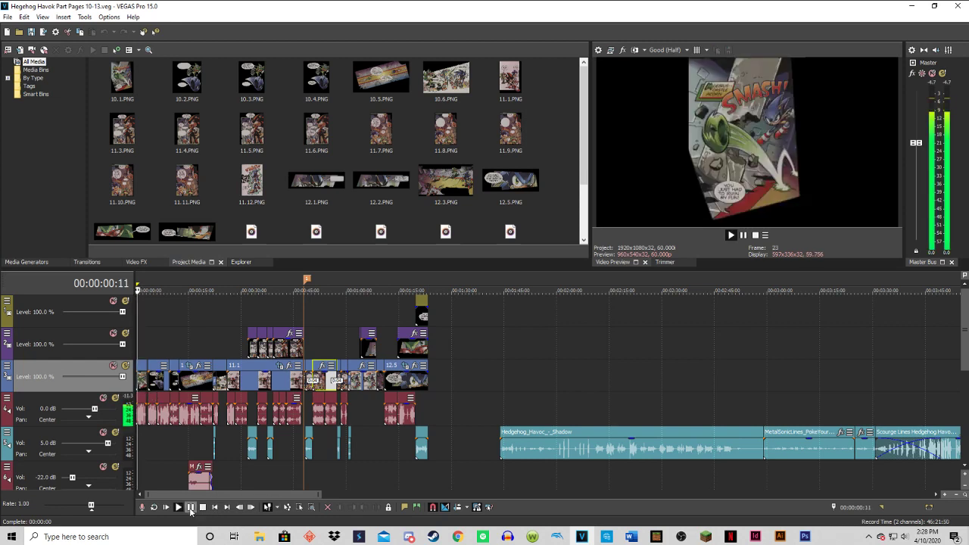
pyautogui.click(190, 511)
pyautogui.click(212, 512)
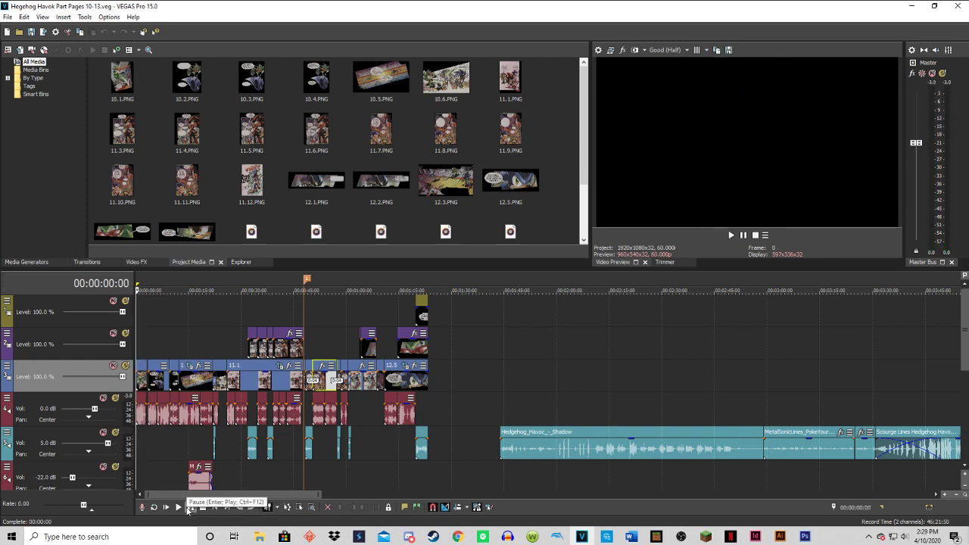
# Switch to OBS, restore its window to a smaller size and place it over the VEGAS Pro project.
pyautogui.click(663, 539)
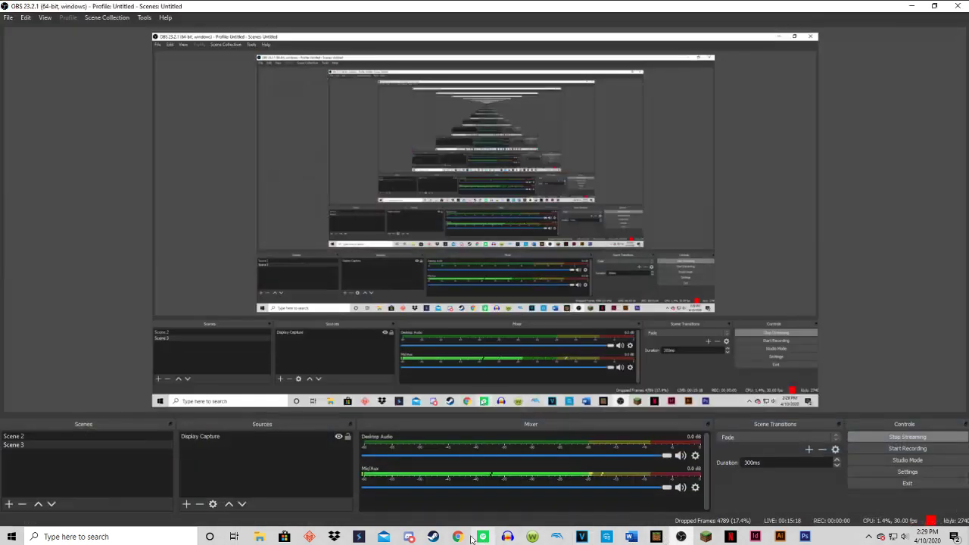
pyautogui.click(936, 6)
pyautogui.moveTo(525, 218); pyautogui.dragTo(618, 36)
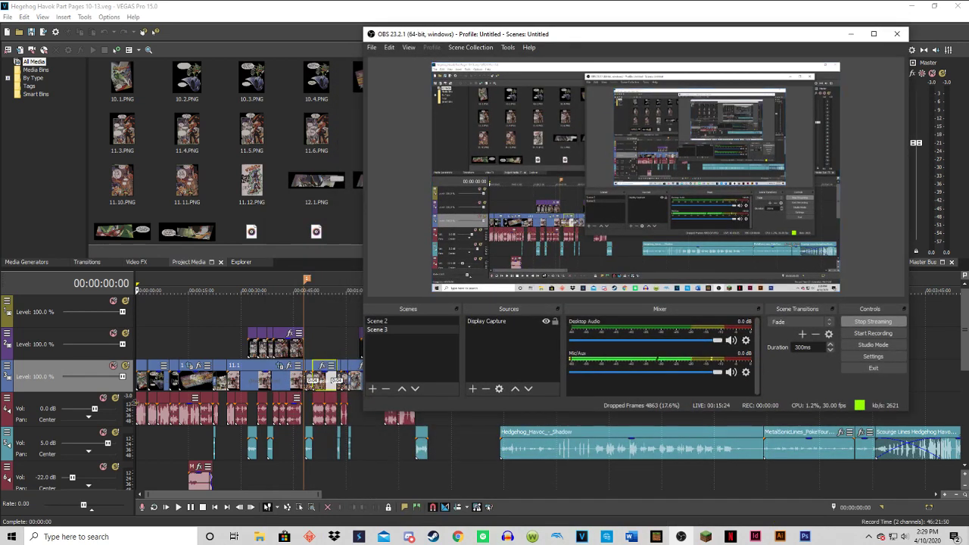
# Play the opening of the VEGAS Pro project while checking the OBS mixer levels, and bring the playhead back to the start.
pyautogui.click(191, 508)
pyautogui.click(192, 508)
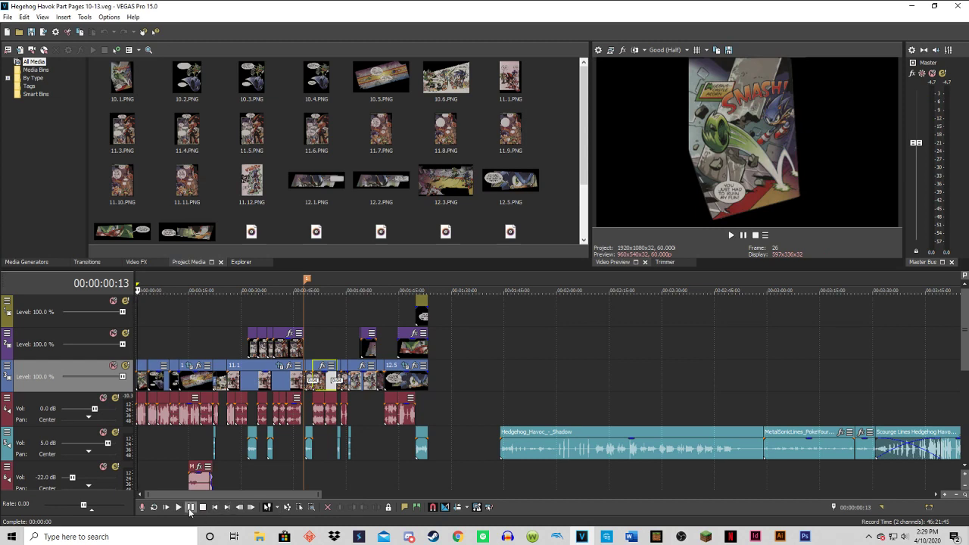
pyautogui.click(191, 508)
pyautogui.click(682, 536)
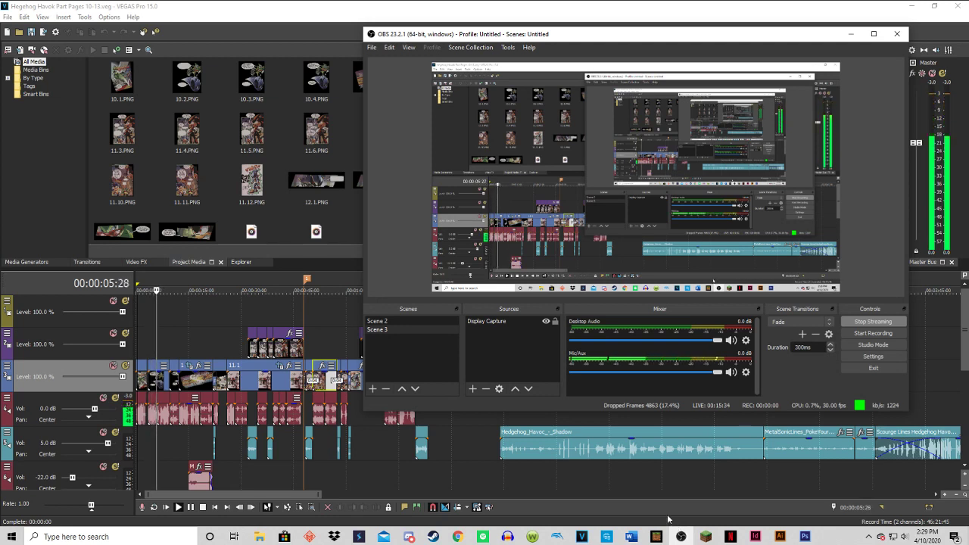
pyautogui.click(189, 508)
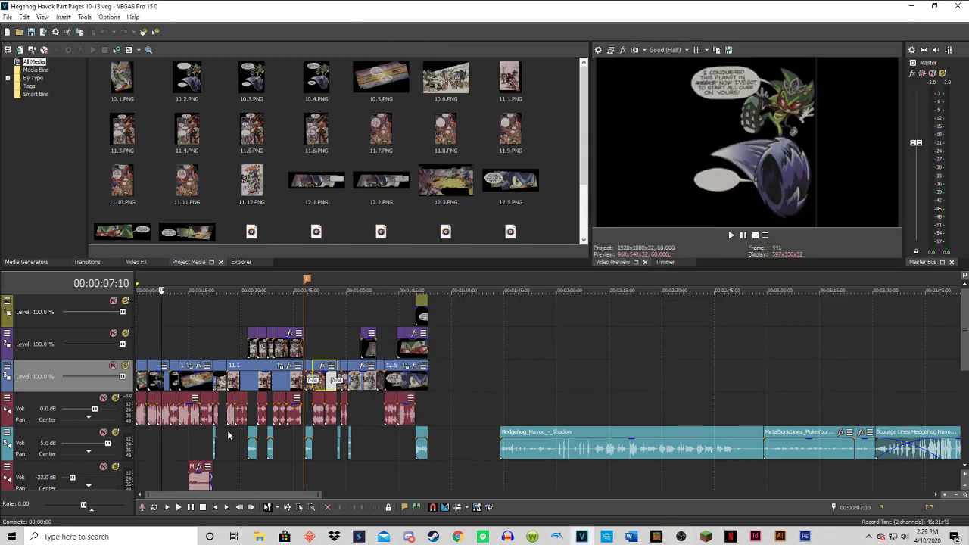
pyautogui.click(215, 507)
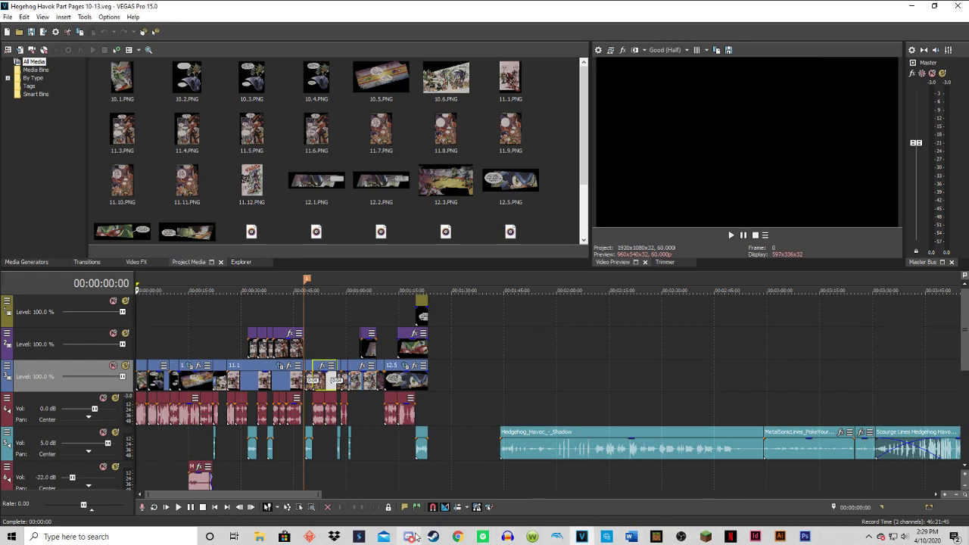
# Bring up OBS over the project and switch the Windows playback device to Headphones (CD Stereo System).
pyautogui.click(680, 536)
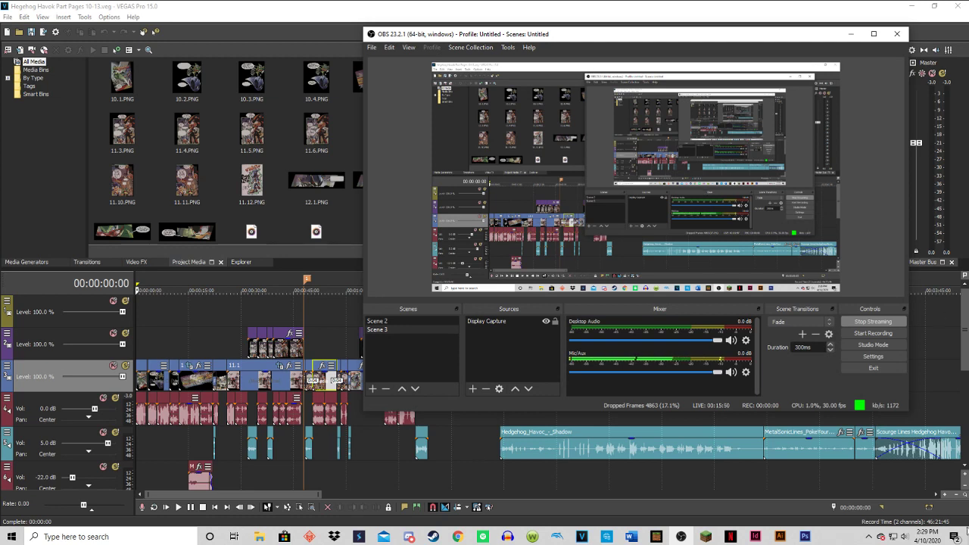
pyautogui.click(906, 536)
pyautogui.click(852, 487)
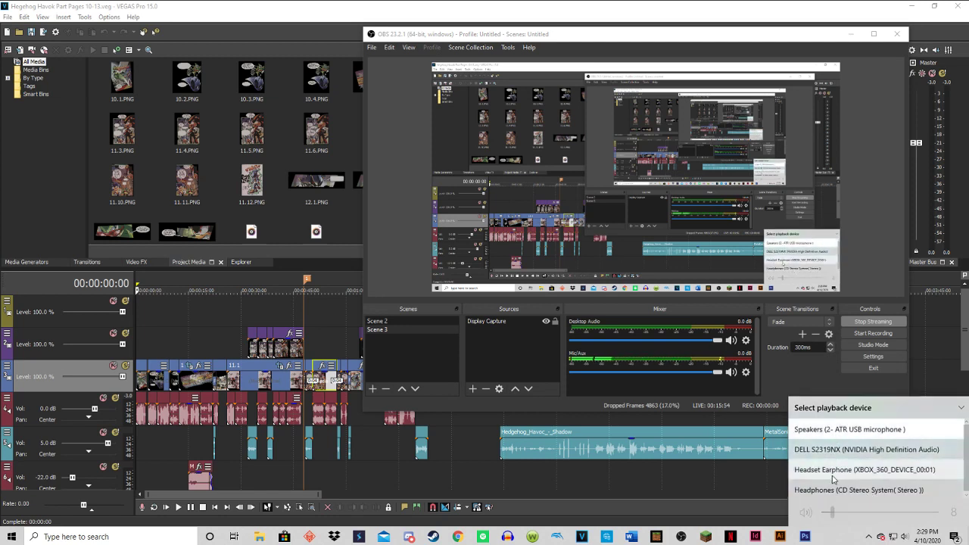
pyautogui.click(840, 490)
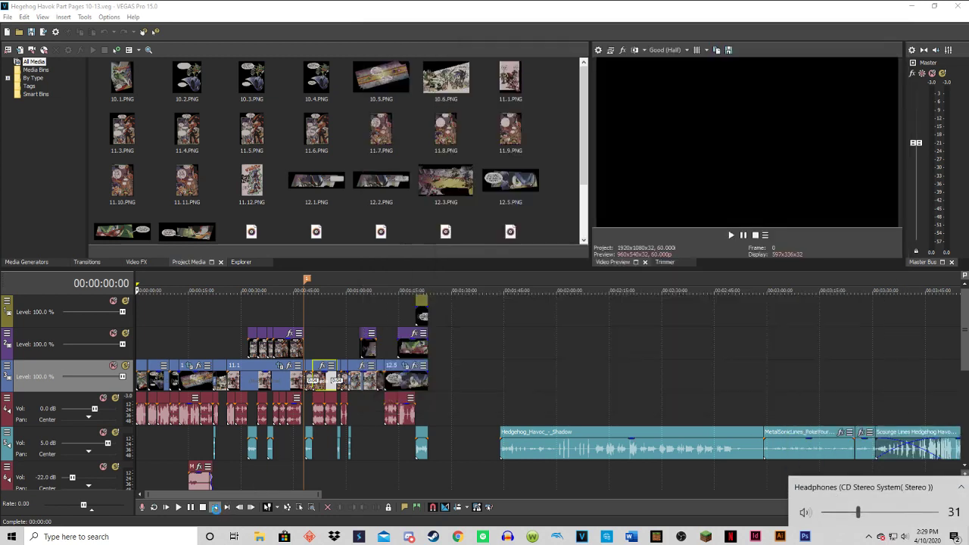
# Play the opening of the VEGAS Pro project, check the OBS mixer levels, minimize OBS and return the playhead to the start.
pyautogui.click(191, 507)
pyautogui.click(190, 507)
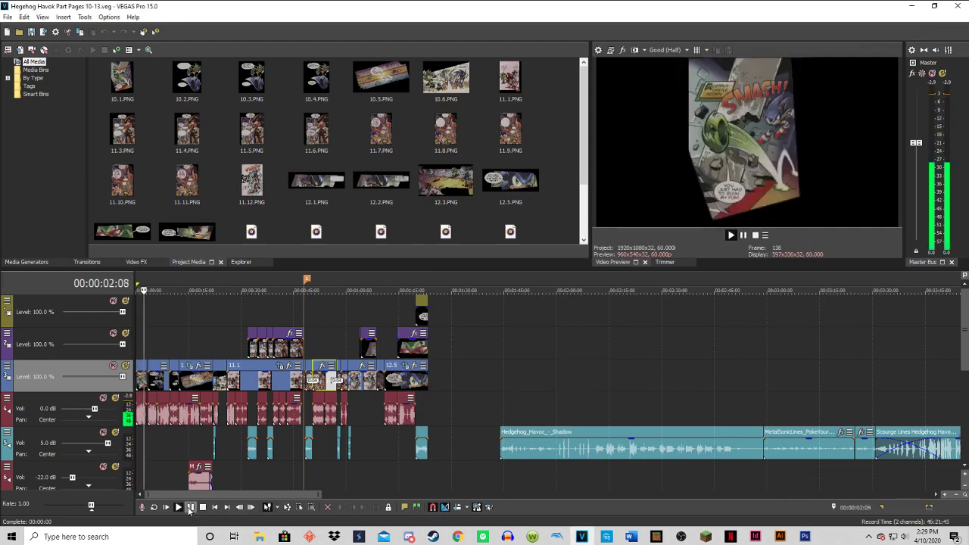
pyautogui.click(681, 536)
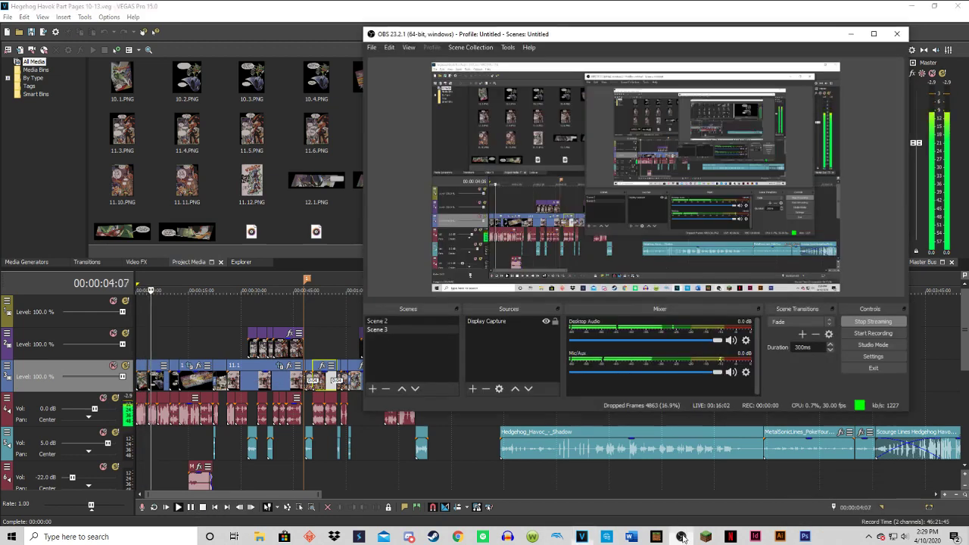
pyautogui.click(850, 34)
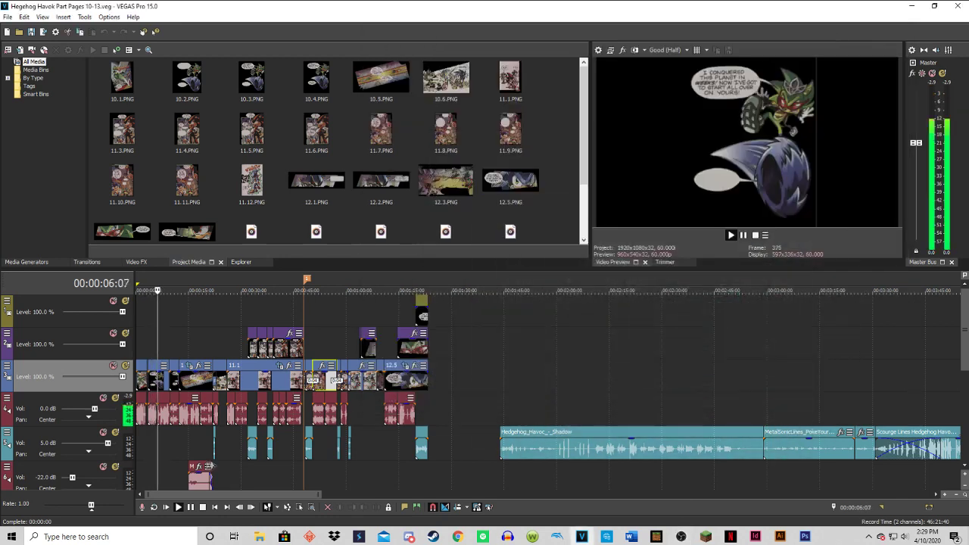
pyautogui.click(215, 507)
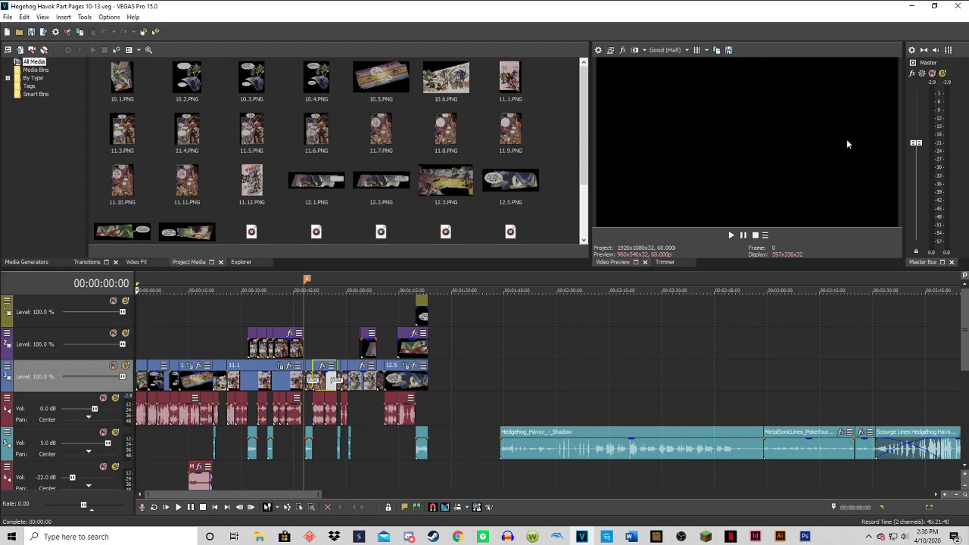
# Open the project video properties, dismiss them without changes, and play the project from the beginning.
pyautogui.click(598, 52)
pyautogui.press('Escape')
pyautogui.press('space')
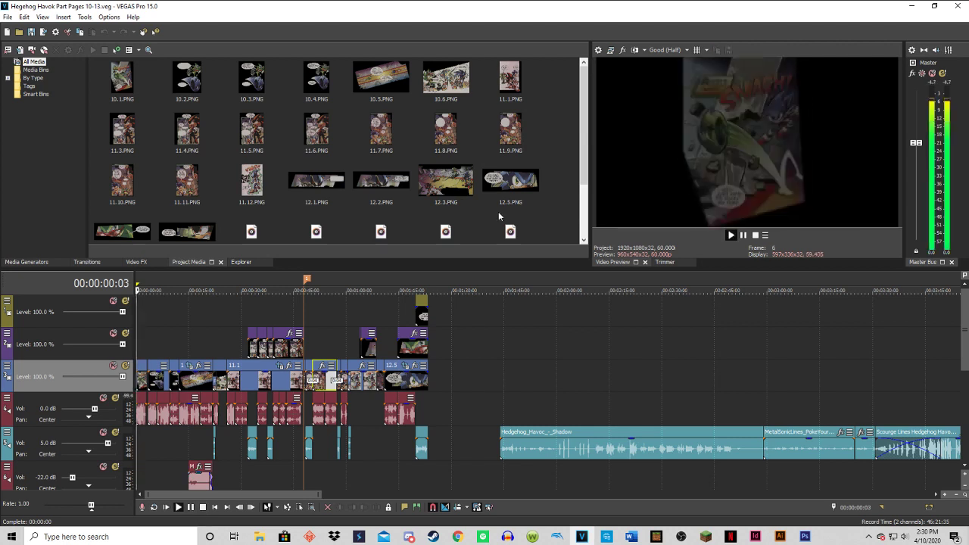
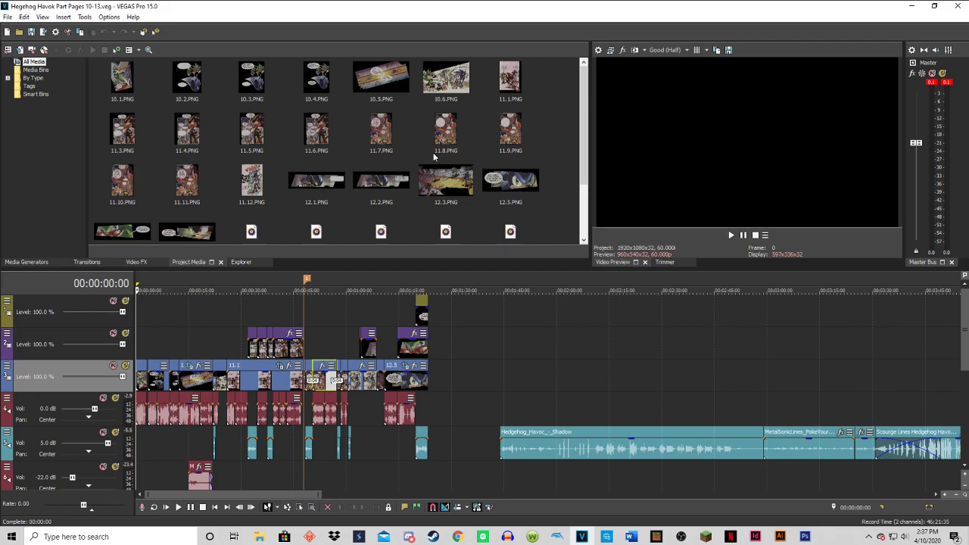
# Close the VEGAS Pro project, switch to Photoshop and open comic page 4.jpg from the Hedgehog Havoc folder on the desktop.
pyautogui.click(956, 5)
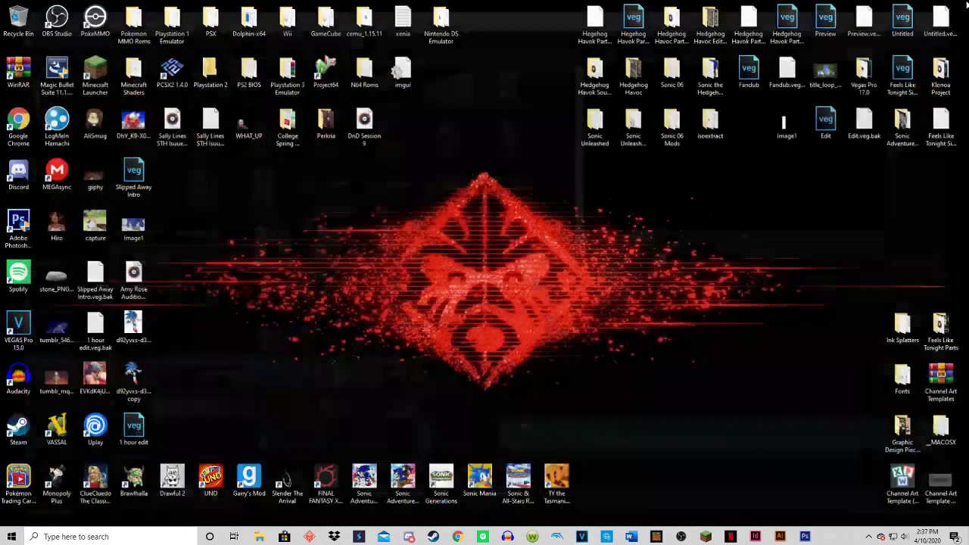
pyautogui.click(804, 536)
pyautogui.click(27, 7)
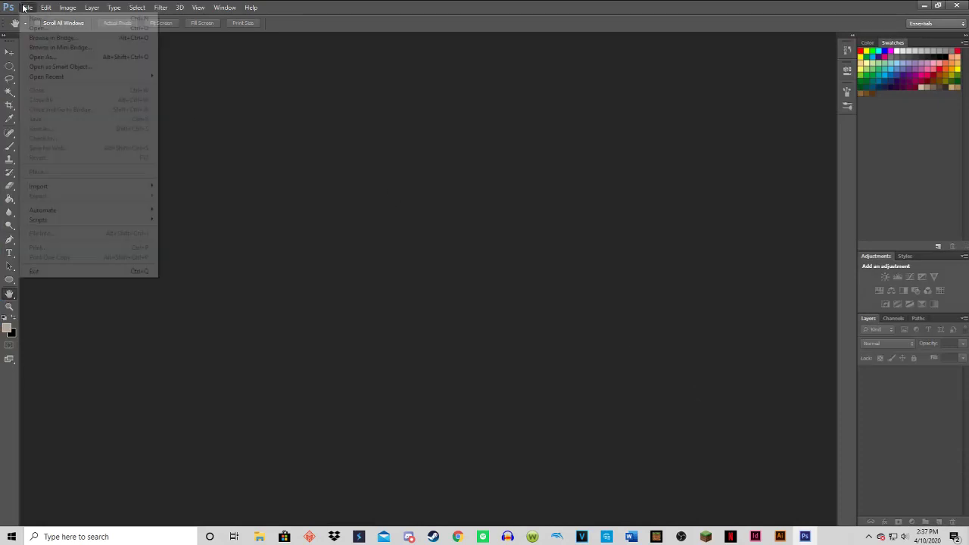
pyautogui.click(27, 28)
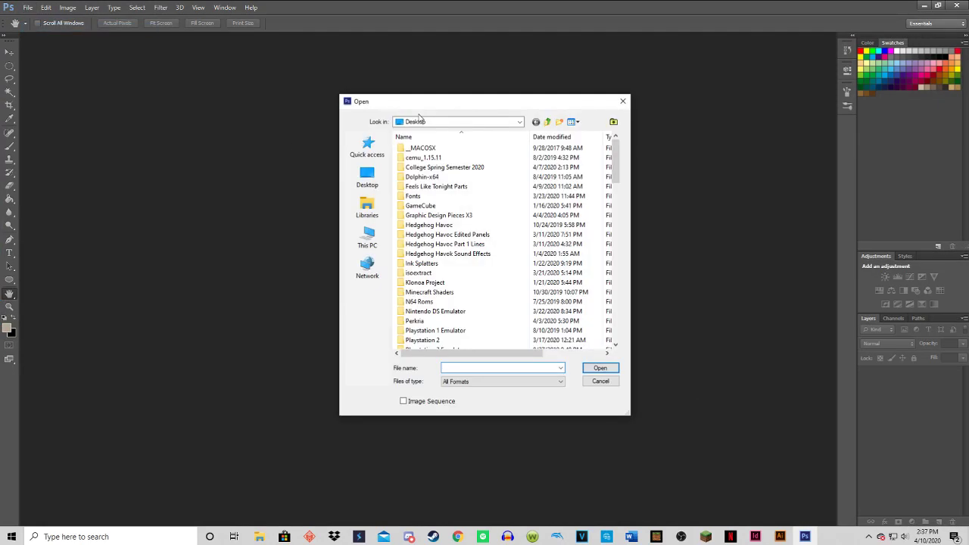
pyautogui.click(446, 225)
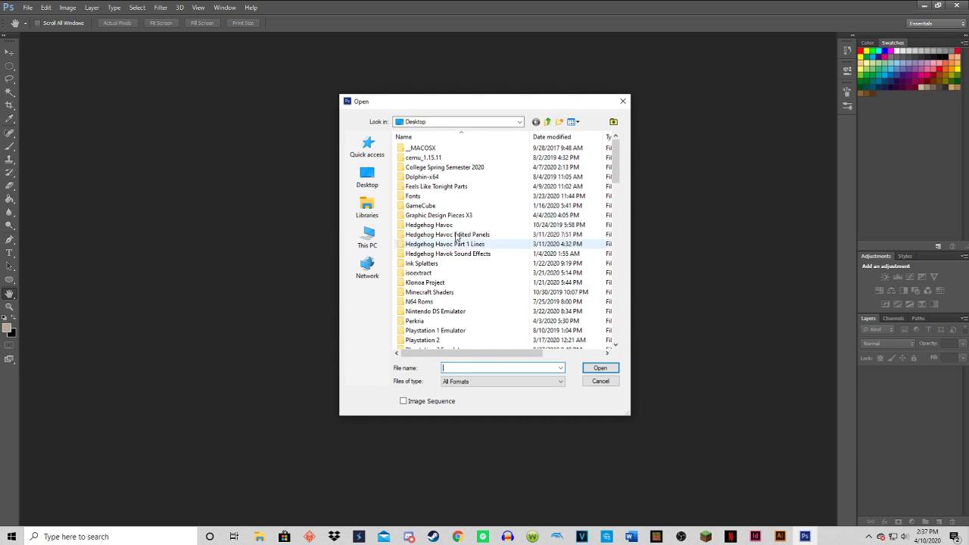
pyautogui.click(597, 370)
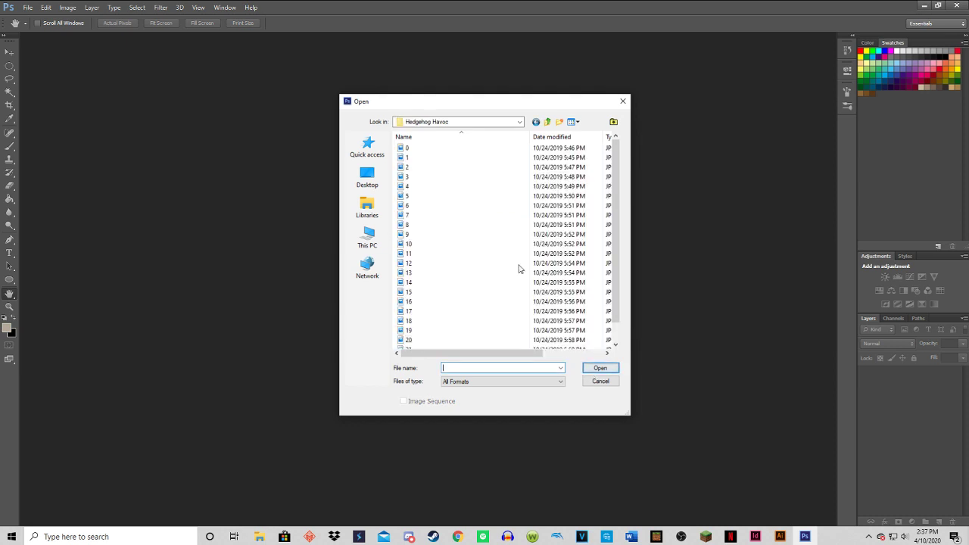
pyautogui.click(465, 188)
pyautogui.click(602, 368)
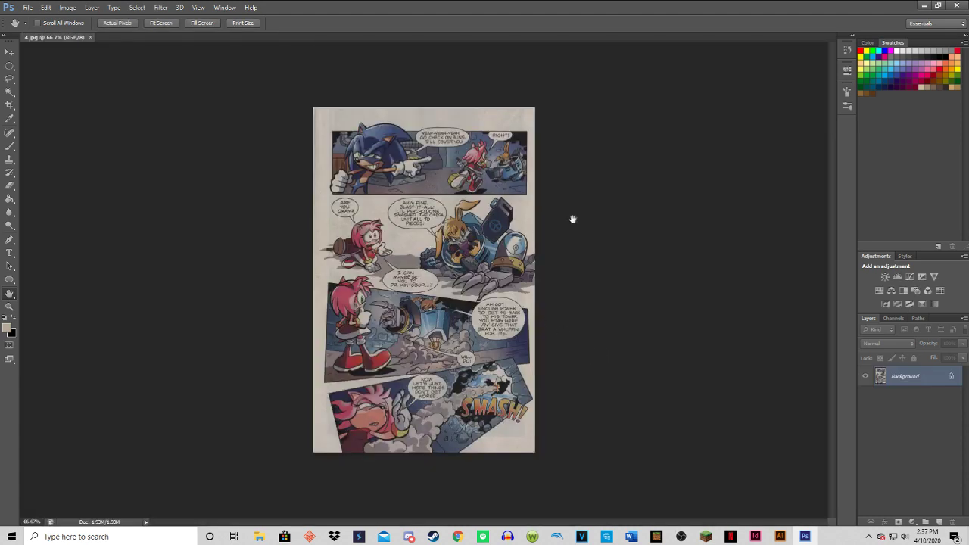
# Convert the comic page's locked Background into a regular layer with the default name and settings.
pyautogui.hotkey('ctrl', '+')
pyautogui.hotkey('ctrl', '+')
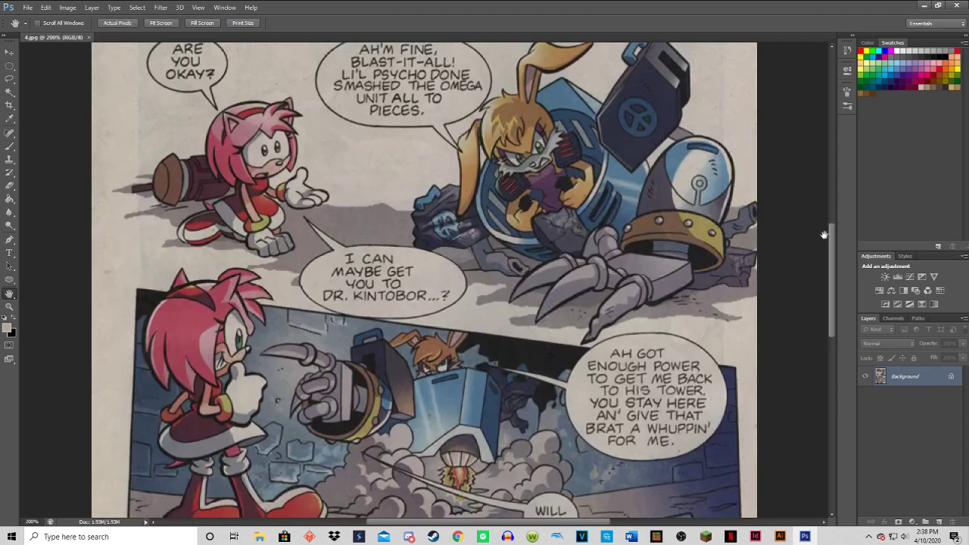
pyautogui.moveTo(834, 240); pyautogui.dragTo(841, 168)
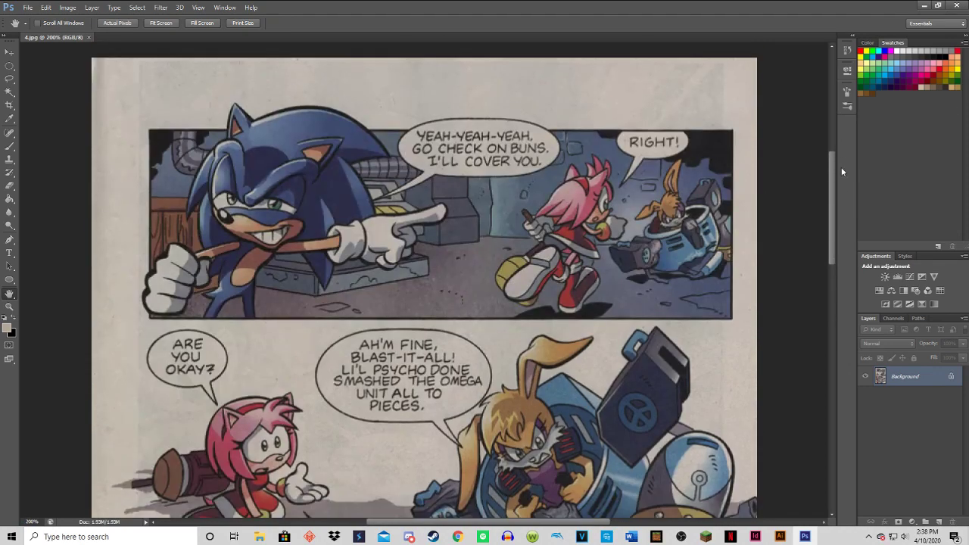
pyautogui.rightClick(951, 378)
pyautogui.press('Escape')
pyautogui.doubleClick(950, 376)
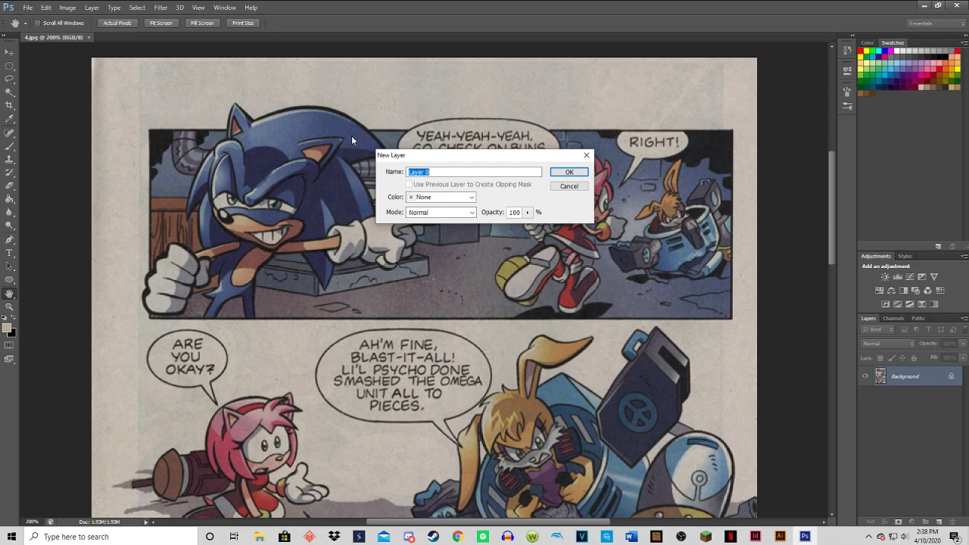
pyautogui.click(568, 172)
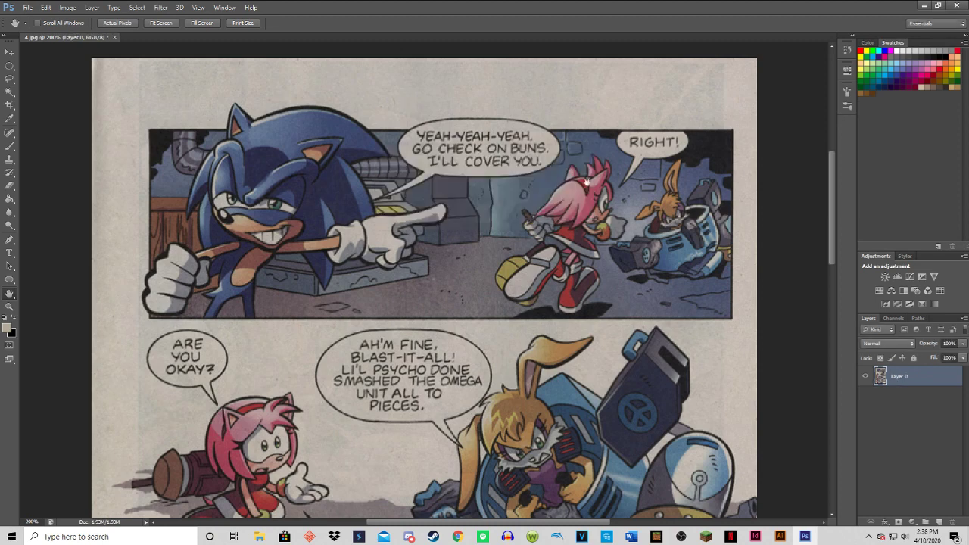
# Undo an added empty layer and duplicate the comic page layer instead.
pyautogui.click(939, 522)
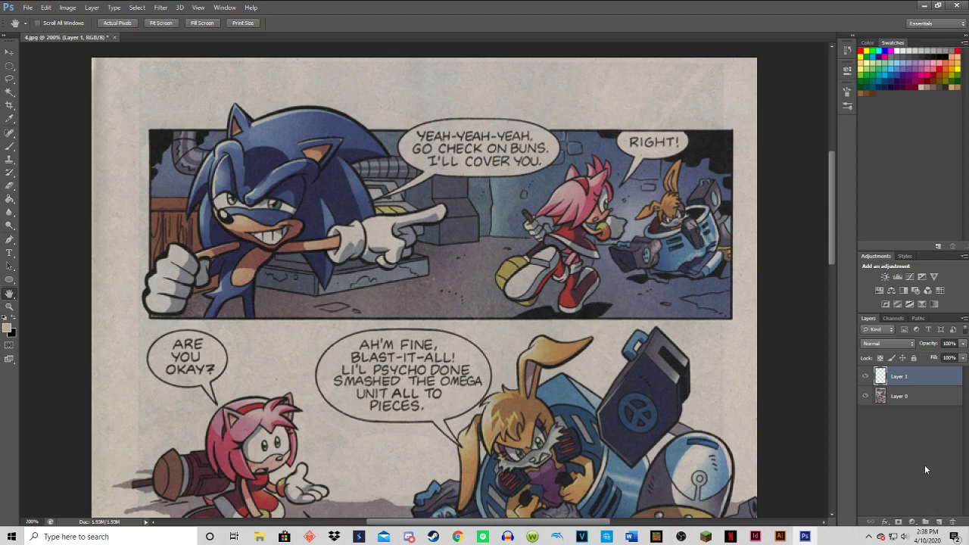
pyautogui.hotkey('ctrl', 'z')
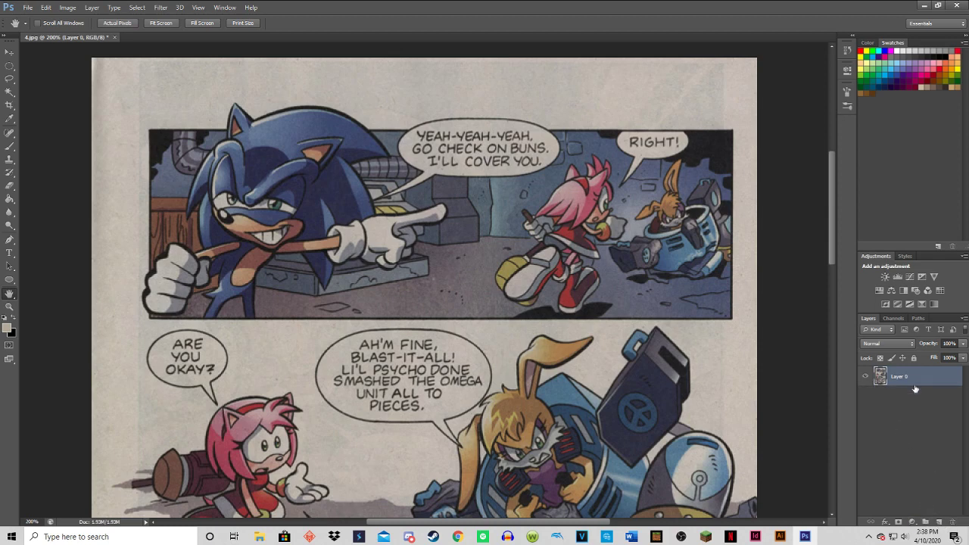
pyautogui.rightClick(915, 383)
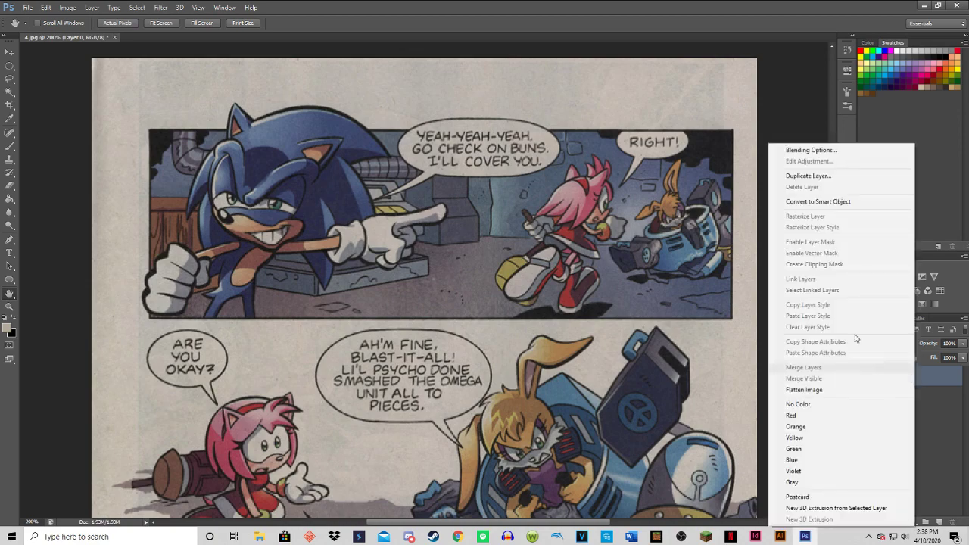
pyautogui.click(810, 175)
pyautogui.click(573, 166)
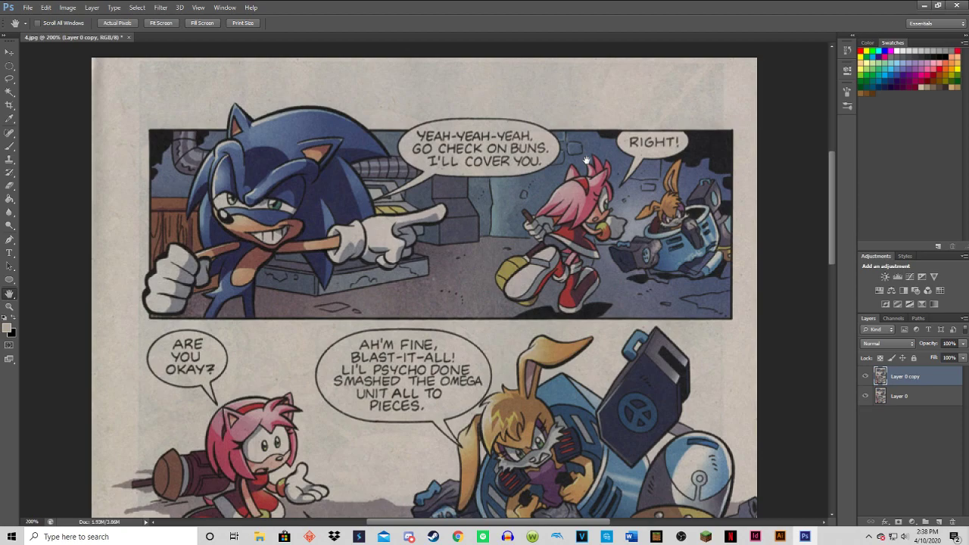
# Sample the light grey of Sonic's speech bubble as the foreground color, test the Brush on its lettering and undo the stroke.
pyautogui.moveTo(832, 168)
pyautogui.mouseDown()
pyautogui.moveTo(837, 272)
pyautogui.moveTo(825, 143)
pyautogui.moveTo(818, 177)
pyautogui.moveTo(829, 175)
pyautogui.mouseUp()
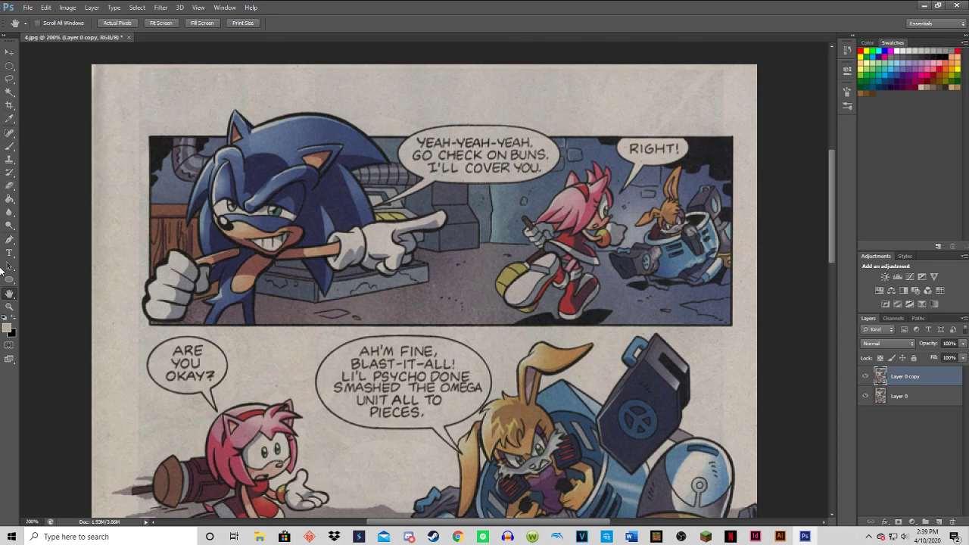
pyautogui.press('z')
pyautogui.press('i')
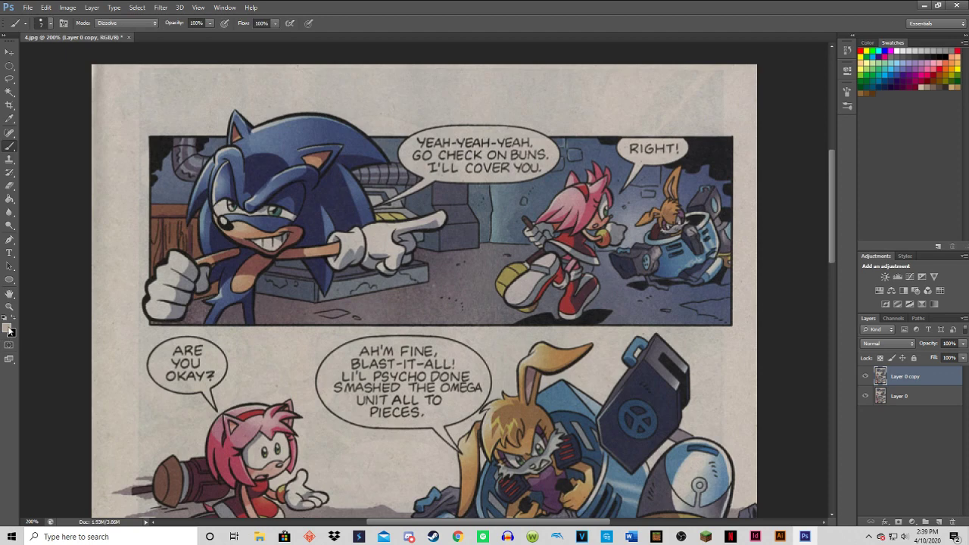
pyautogui.click(7, 328)
pyautogui.click(416, 161)
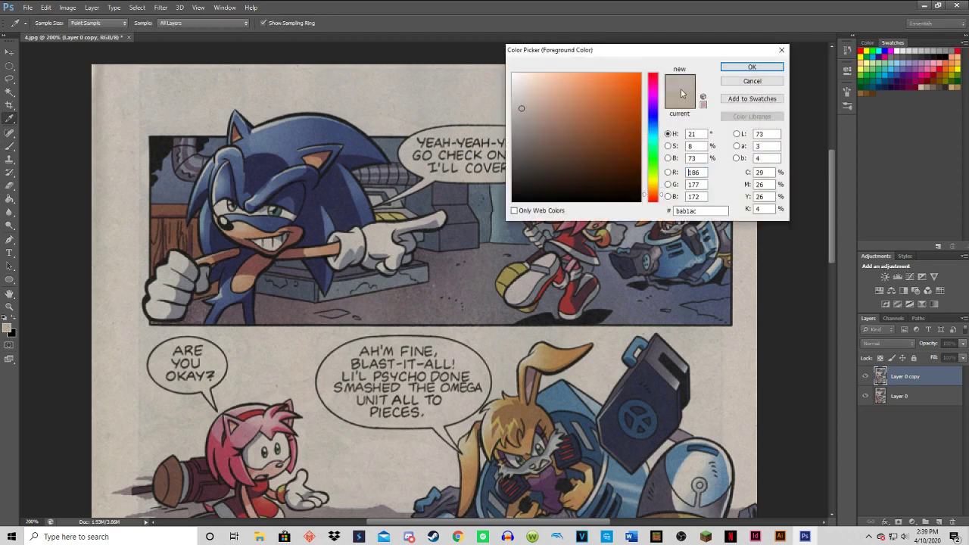
pyautogui.click(752, 67)
pyautogui.press('b')
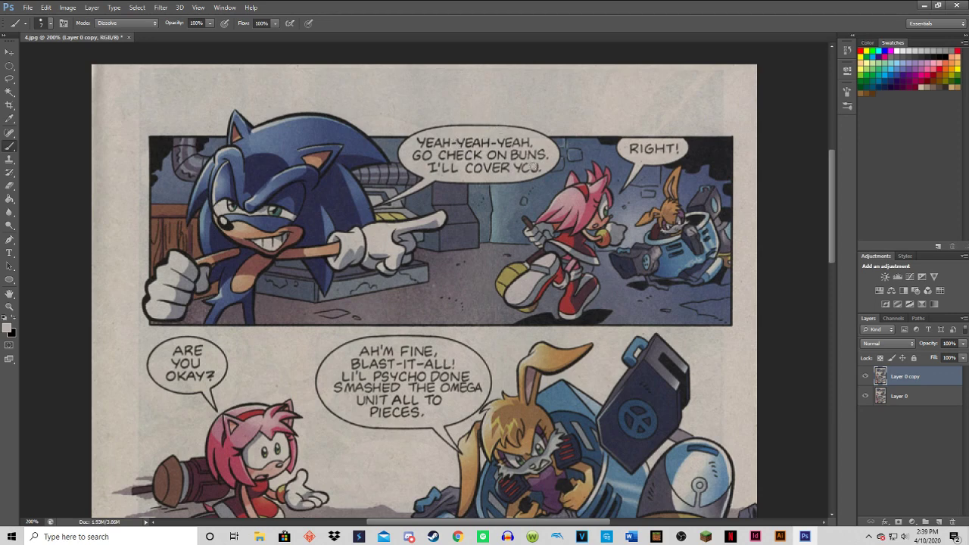
pyautogui.moveTo(532, 164); pyautogui.dragTo(531, 167)
pyautogui.hotkey('ctrl', 'z')
# Paint over the lettering in the three speech bubbles of the page's bottom two panels with the sampled grey.
pyautogui.moveTo(830, 179)
pyautogui.mouseDown()
pyautogui.moveTo(818, 329)
pyautogui.moveTo(833, 224)
pyautogui.moveTo(824, 190)
pyautogui.moveTo(784, 329)
pyautogui.moveTo(782, 312)
pyautogui.moveTo(781, 321)
pyautogui.mouseUp()
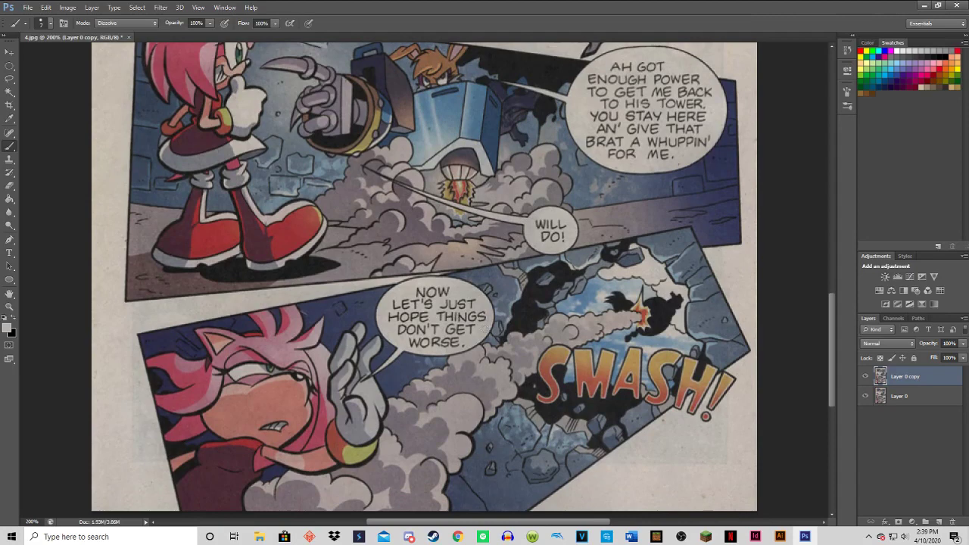
pyautogui.moveTo(464, 341)
pyautogui.mouseDown()
pyautogui.moveTo(413, 341)
pyautogui.moveTo(402, 328)
pyautogui.moveTo(475, 329)
pyautogui.moveTo(479, 316)
pyautogui.moveTo(474, 323)
pyautogui.moveTo(474, 314)
pyautogui.moveTo(450, 310)
pyautogui.moveTo(408, 321)
pyautogui.moveTo(402, 299)
pyautogui.moveTo(475, 305)
pyautogui.moveTo(413, 292)
pyautogui.mouseUp()
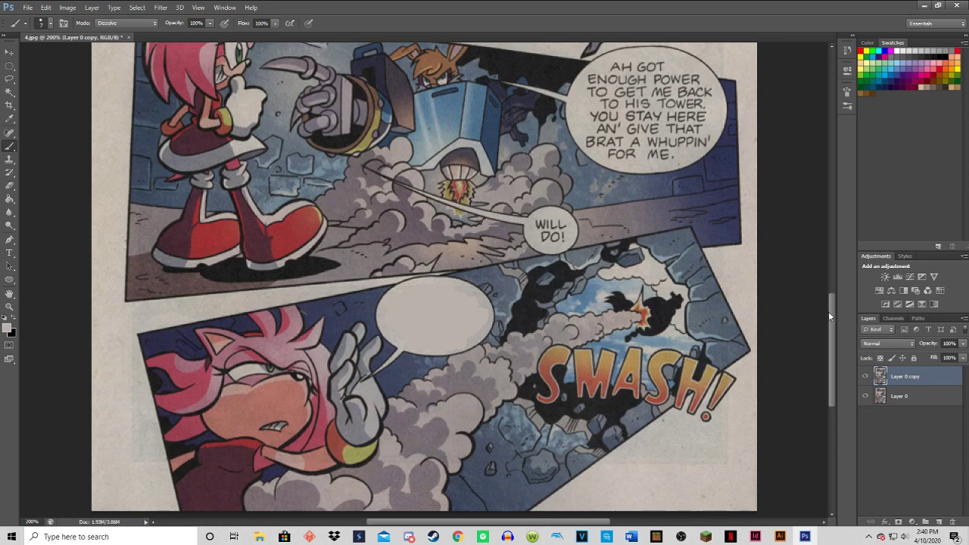
pyautogui.moveTo(828, 311); pyautogui.dragTo(828, 298)
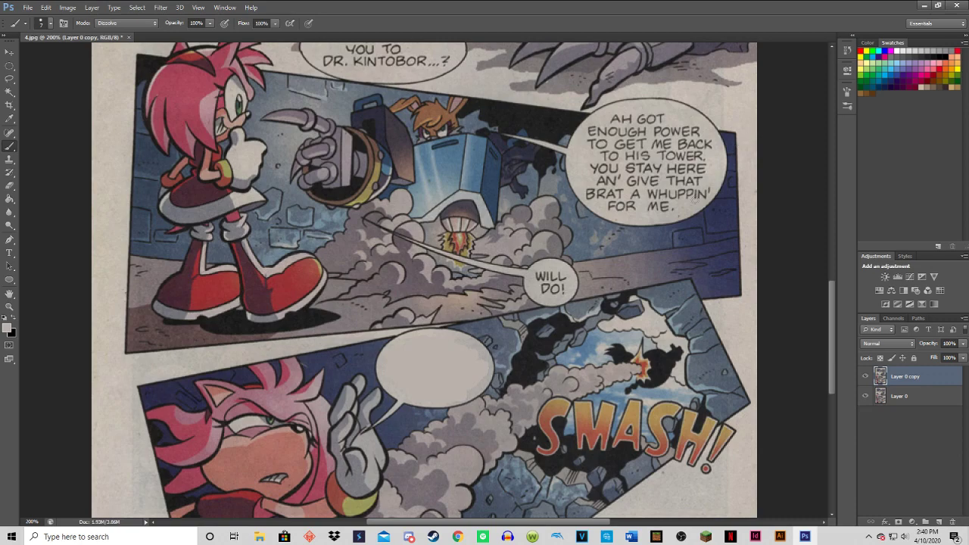
pyautogui.moveTo(833, 309)
pyautogui.mouseDown()
pyautogui.moveTo(824, 240)
pyautogui.moveTo(813, 296)
pyautogui.moveTo(792, 315)
pyautogui.moveTo(794, 290)
pyautogui.mouseUp()
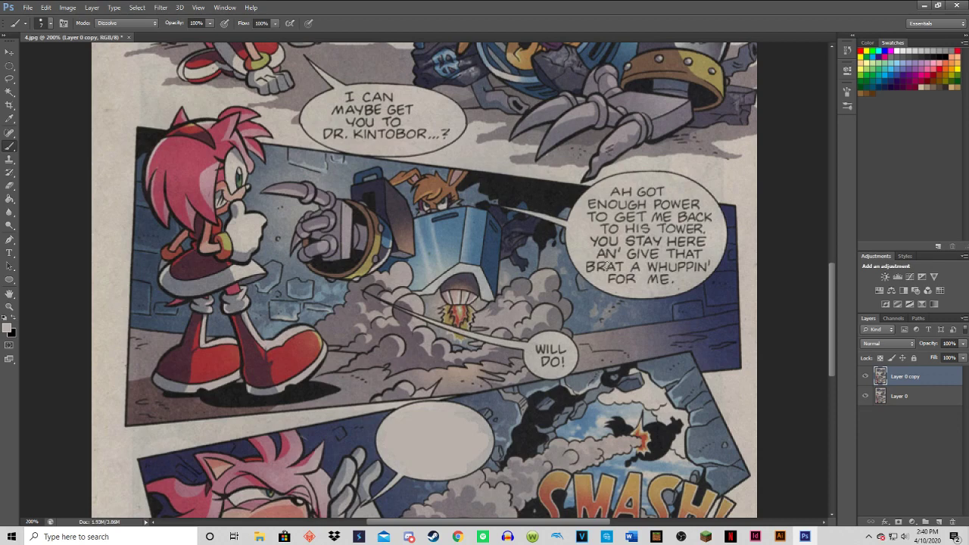
pyautogui.moveTo(556, 361)
pyautogui.mouseDown()
pyautogui.moveTo(539, 350)
pyautogui.moveTo(560, 349)
pyautogui.mouseUp()
pyautogui.scroll(3, 832, 298)
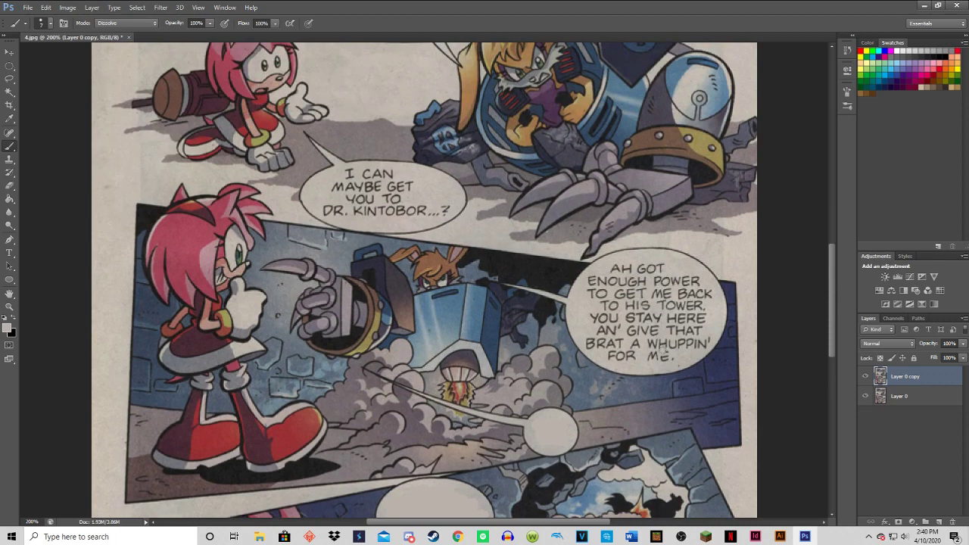
pyautogui.moveTo(664, 352)
pyautogui.mouseDown()
pyautogui.moveTo(612, 357)
pyautogui.moveTo(593, 344)
pyautogui.moveTo(704, 342)
pyautogui.moveTo(658, 323)
pyautogui.moveTo(615, 321)
pyautogui.moveTo(603, 333)
pyautogui.moveTo(615, 327)
pyautogui.moveTo(610, 315)
pyautogui.moveTo(678, 326)
pyautogui.moveTo(706, 318)
pyautogui.moveTo(695, 309)
pyautogui.moveTo(702, 304)
pyautogui.moveTo(614, 303)
pyautogui.moveTo(621, 297)
pyautogui.moveTo(587, 292)
pyautogui.moveTo(681, 299)
pyautogui.moveTo(699, 288)
pyautogui.moveTo(589, 279)
pyautogui.moveTo(624, 266)
pyautogui.moveTo(661, 271)
pyautogui.mouseUp()
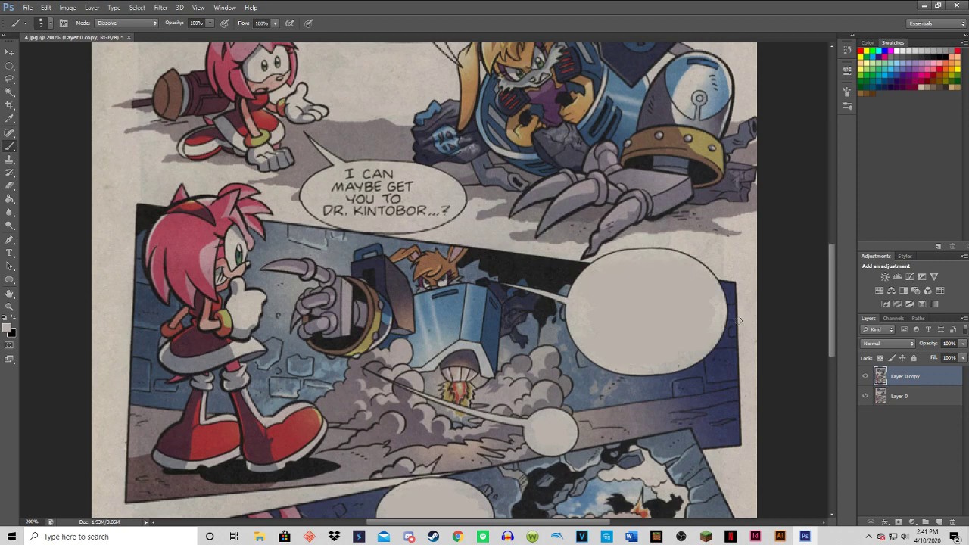
# Paint out the lettering in the "AH'M FINE" and "I CAN MAYBE GET YOU TO DR. KINTOBOR" bubbles, undoing the first strokes.
pyautogui.moveTo(831, 288); pyautogui.dragTo(829, 250)
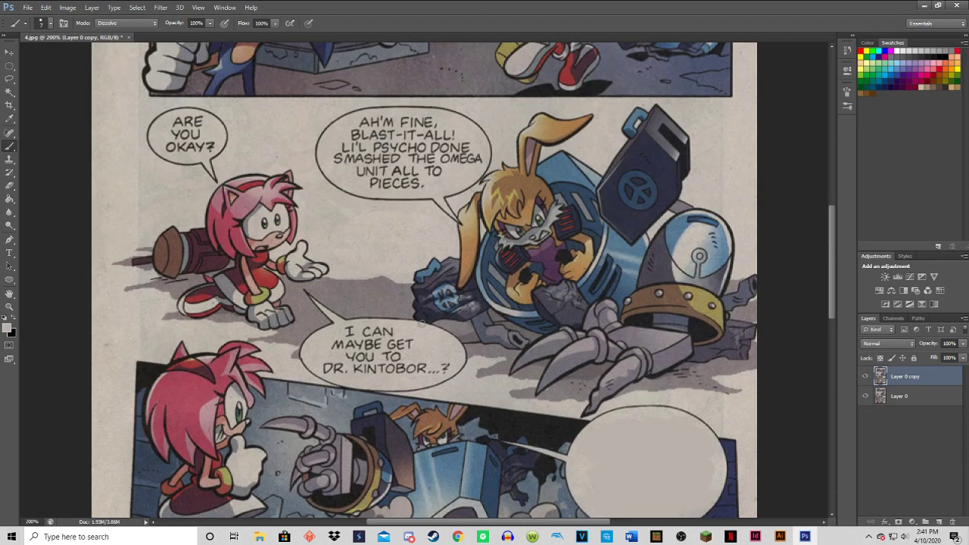
pyautogui.moveTo(433, 369); pyautogui.dragTo(445, 362)
pyautogui.hotkey('ctrl', 'alt', 'z')
pyautogui.hotkey('ctrl', 'alt', 'z')
pyautogui.moveTo(421, 187)
pyautogui.mouseDown()
pyautogui.moveTo(421, 178)
pyautogui.moveTo(374, 185)
pyautogui.moveTo(386, 181)
pyautogui.moveTo(367, 168)
pyautogui.moveTo(438, 171)
pyautogui.moveTo(429, 172)
pyautogui.mouseUp()
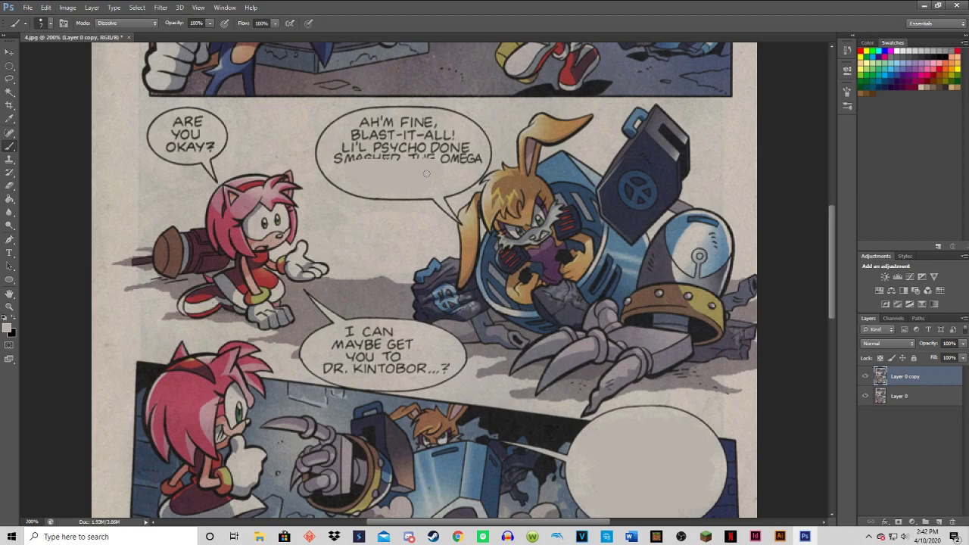
pyautogui.moveTo(424, 169)
pyautogui.mouseDown()
pyautogui.moveTo(375, 156)
pyautogui.moveTo(417, 161)
pyautogui.moveTo(342, 157)
pyautogui.moveTo(374, 146)
pyautogui.moveTo(466, 148)
pyautogui.moveTo(477, 157)
pyautogui.moveTo(436, 156)
pyautogui.moveTo(456, 140)
pyautogui.moveTo(386, 136)
pyautogui.moveTo(387, 125)
pyautogui.moveTo(356, 138)
pyautogui.moveTo(421, 119)
pyautogui.mouseUp()
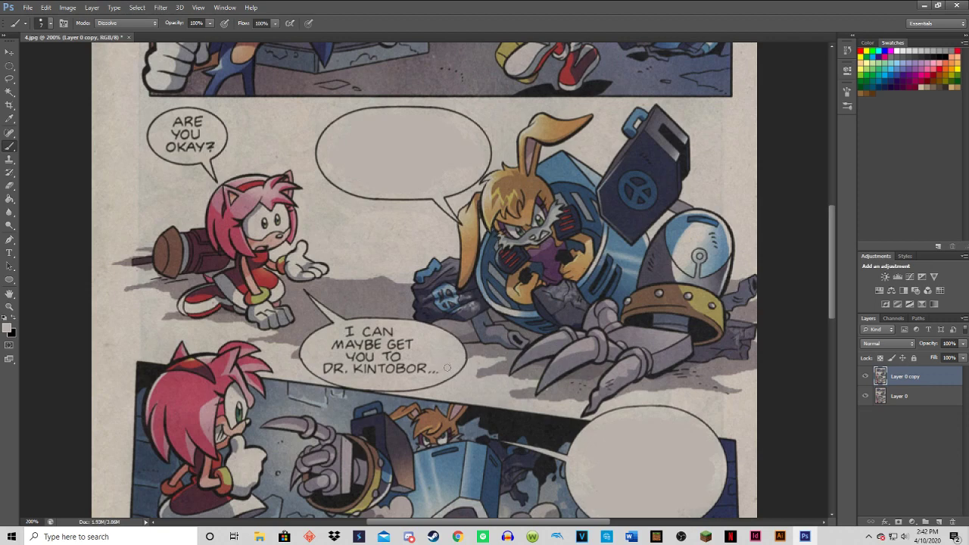
pyautogui.moveTo(434, 370)
pyautogui.mouseDown()
pyautogui.moveTo(379, 366)
pyautogui.moveTo(386, 373)
pyautogui.moveTo(355, 361)
pyautogui.moveTo(341, 364)
pyautogui.moveTo(346, 370)
pyautogui.moveTo(326, 366)
pyautogui.moveTo(348, 352)
pyautogui.moveTo(393, 344)
pyautogui.mouseUp()
pyautogui.moveTo(410, 349)
pyautogui.mouseDown()
pyautogui.moveTo(361, 339)
pyautogui.moveTo(343, 346)
pyautogui.moveTo(342, 333)
pyautogui.moveTo(387, 334)
pyautogui.mouseUp()
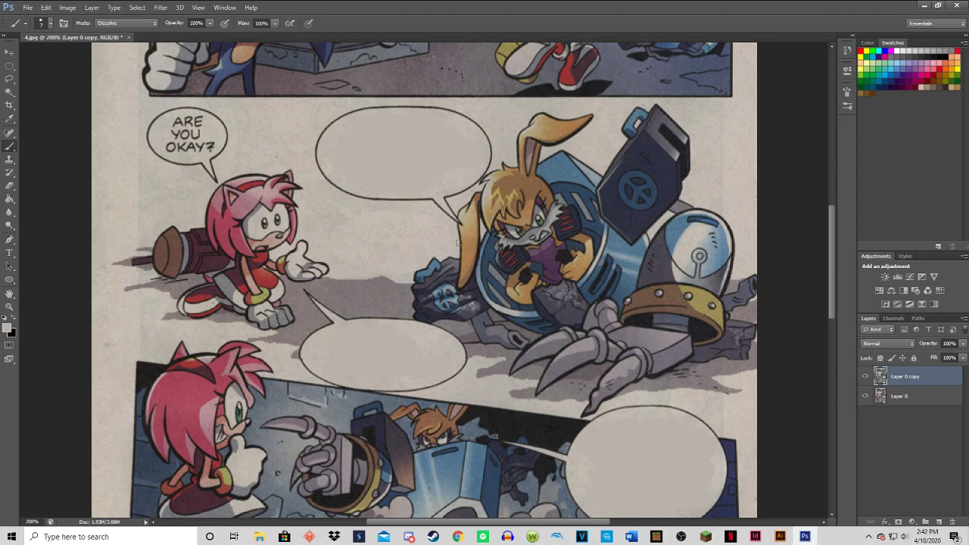
# Paint over the "ARE YOU OKAY?" lettering in Amy's speech bubble in the second panel.
pyautogui.scroll(-1, 460, 243)
pyautogui.scroll(5, 446, 241)
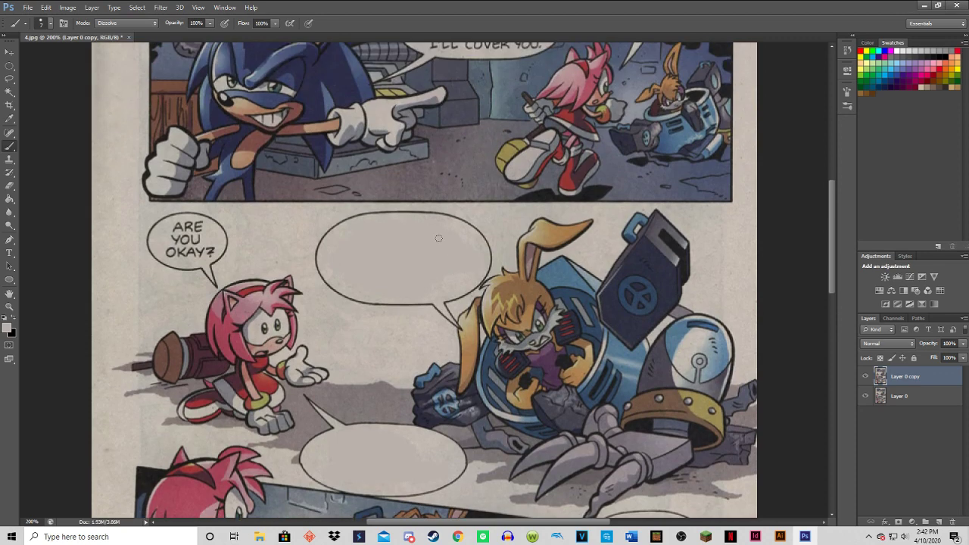
pyautogui.scroll(4, 438, 239)
pyautogui.scroll(-1, 324, 296)
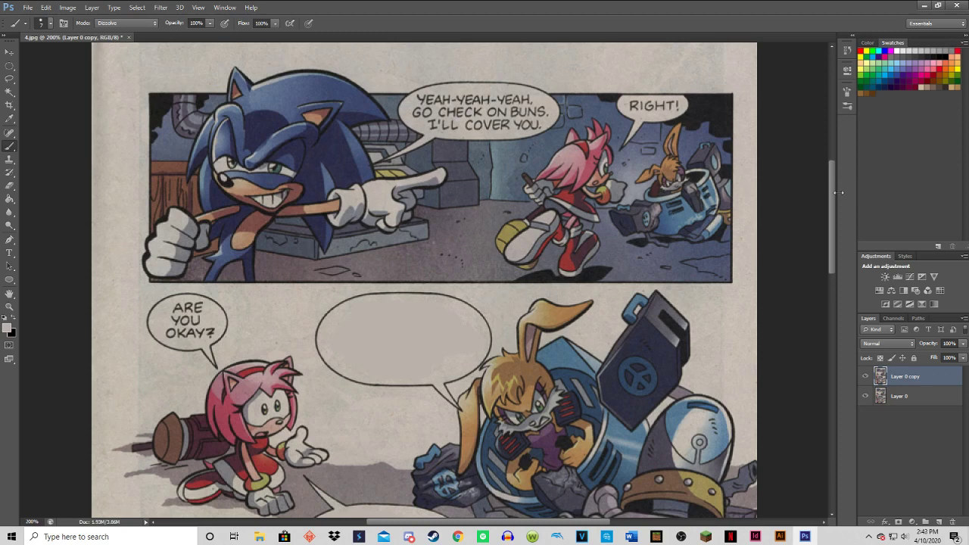
pyautogui.scroll(-5, 832, 198)
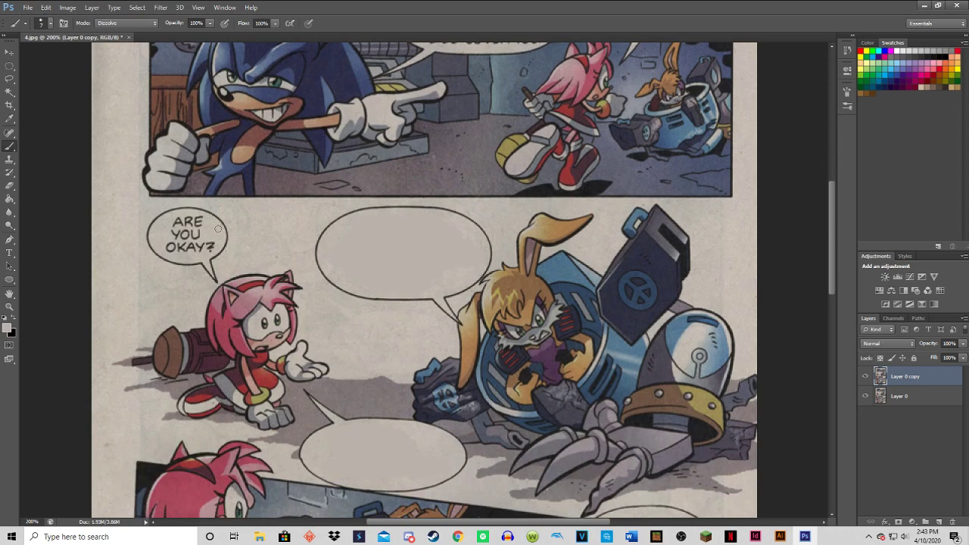
pyautogui.moveTo(207, 248)
pyautogui.mouseDown()
pyautogui.moveTo(169, 247)
pyautogui.moveTo(197, 235)
pyautogui.moveTo(192, 221)
pyautogui.moveTo(180, 225)
pyautogui.moveTo(195, 220)
pyautogui.mouseUp()
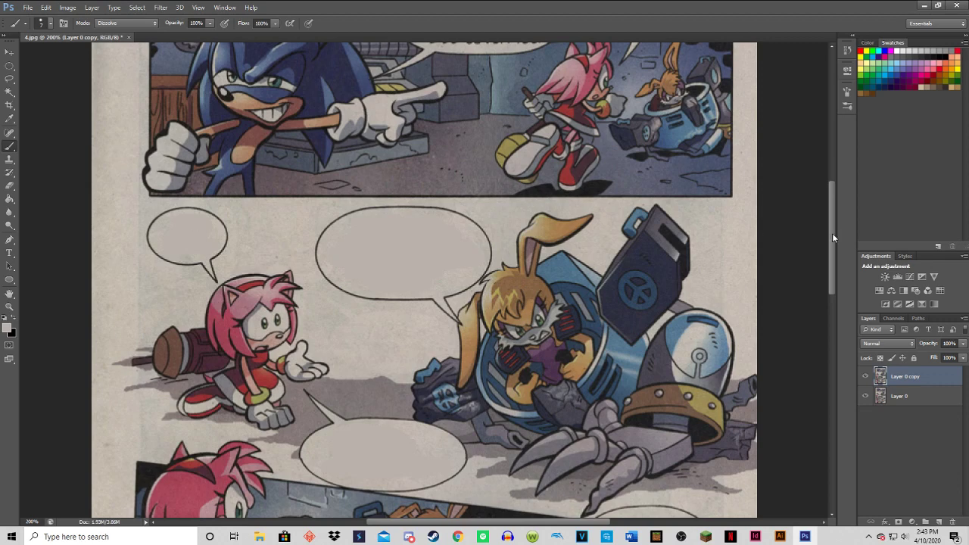
# Paint over the "RIGHT!" and "YEAH-YEAH-YEAH, GO CHECK ON BUNS. I'LL COVER YOU." lettering in the page's first panel.
pyautogui.moveTo(832, 233); pyautogui.dragTo(832, 228)
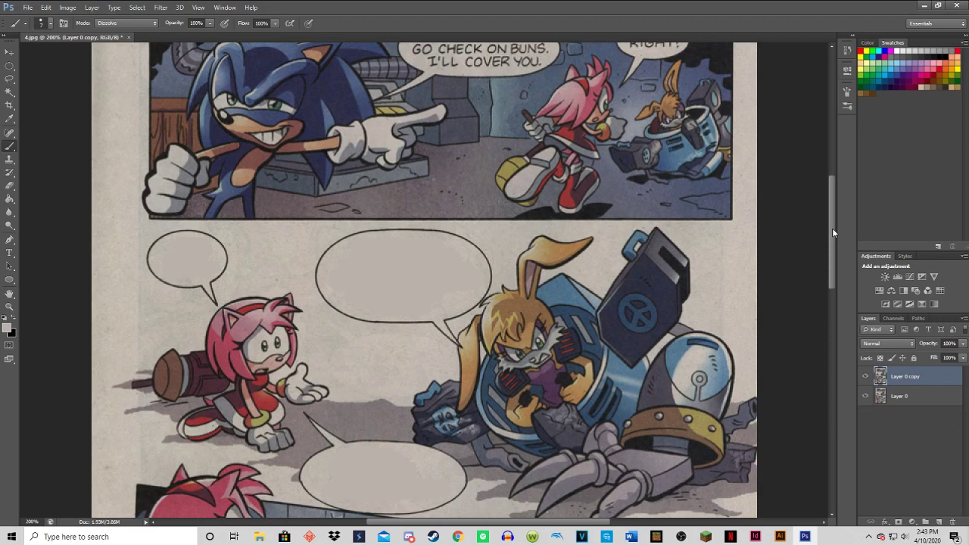
pyautogui.moveTo(832, 227); pyautogui.dragTo(826, 190)
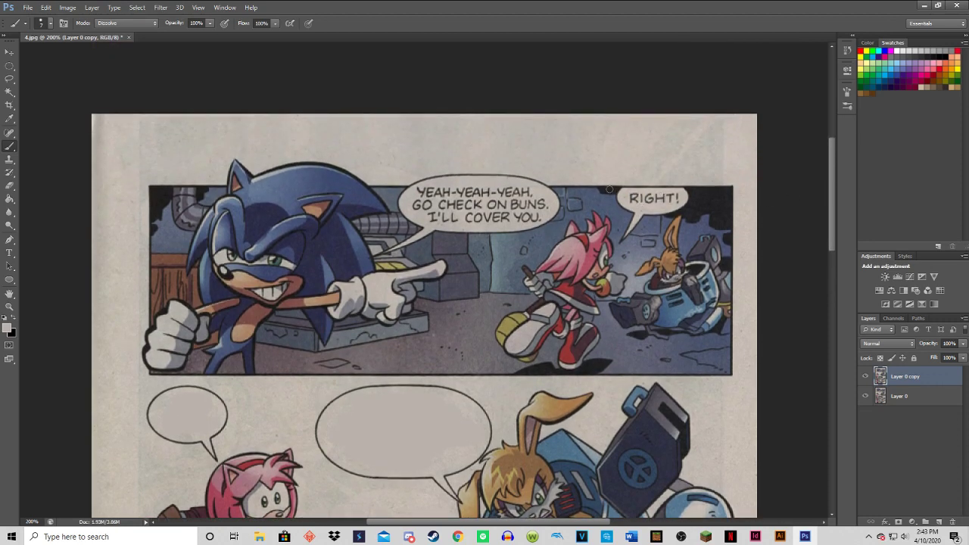
pyautogui.scroll(-3, 424, 303)
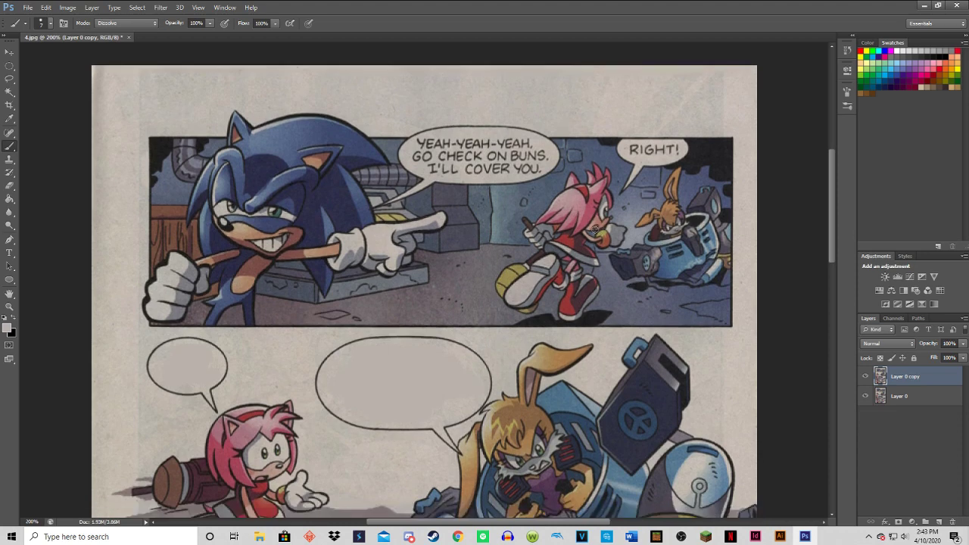
pyautogui.scroll(3, 424, 292)
pyautogui.scroll(-8, 588, 227)
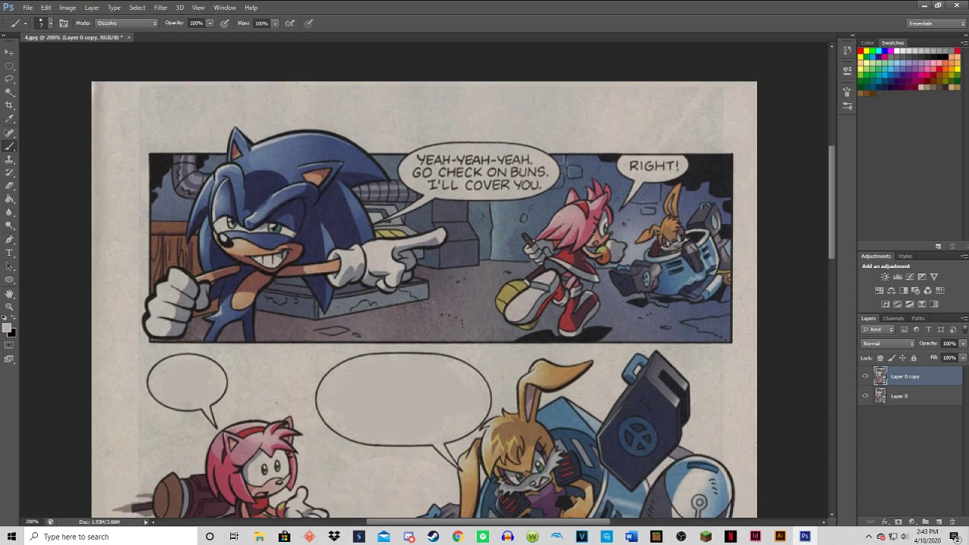
pyautogui.scroll(-3, 588, 227)
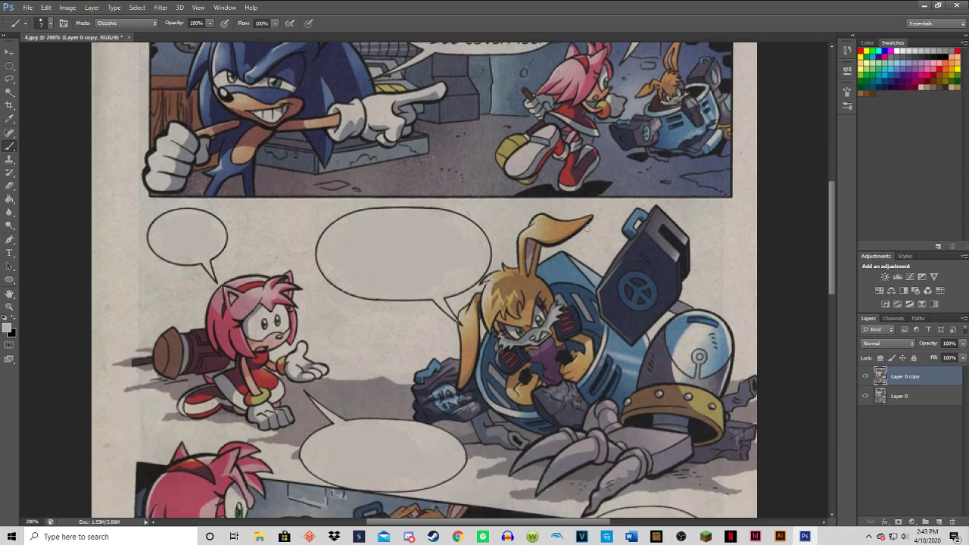
pyautogui.scroll(10, 588, 227)
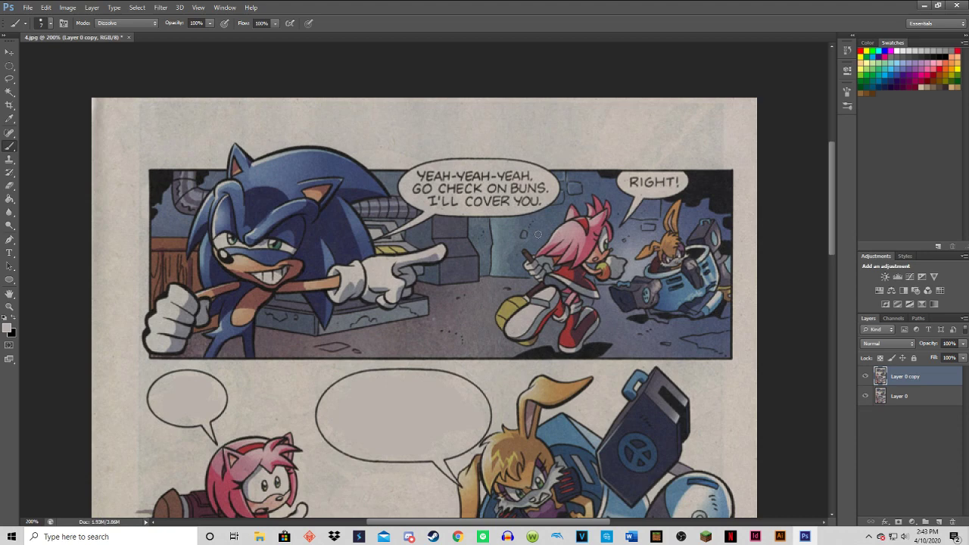
pyautogui.scroll(-2, 610, 208)
pyautogui.scroll(3, 602, 224)
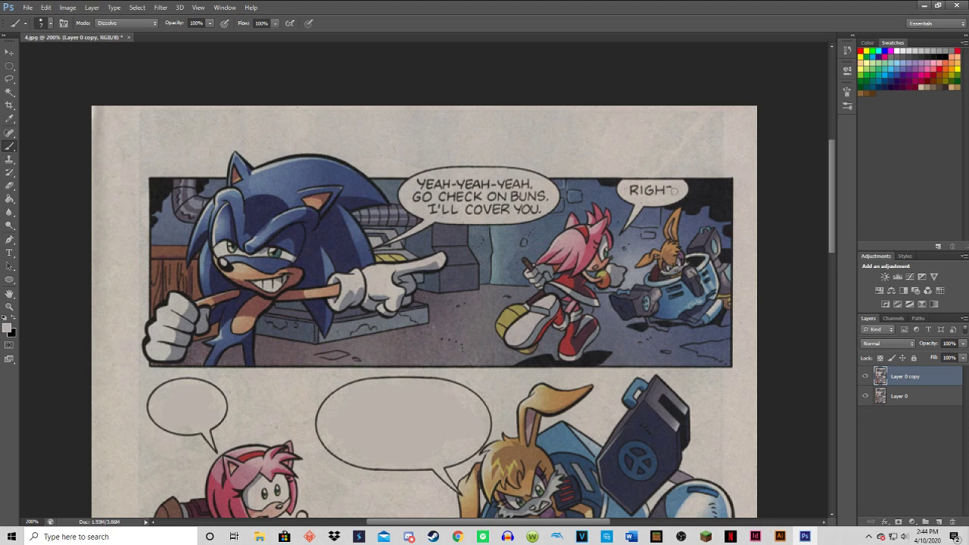
pyautogui.moveTo(674, 191); pyautogui.dragTo(635, 191)
pyautogui.moveTo(831, 170)
pyautogui.mouseDown()
pyautogui.moveTo(821, 218)
pyautogui.moveTo(822, 175)
pyautogui.mouseUp()
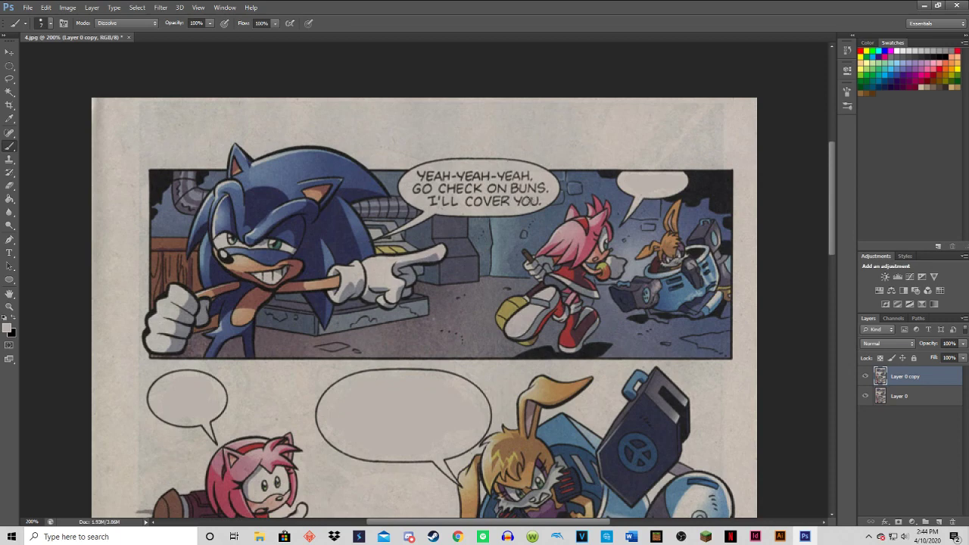
pyautogui.moveTo(533, 200)
pyautogui.mouseDown()
pyautogui.moveTo(428, 201)
pyautogui.moveTo(436, 204)
pyautogui.moveTo(434, 192)
pyautogui.moveTo(414, 188)
pyautogui.moveTo(546, 190)
pyautogui.moveTo(508, 172)
pyautogui.moveTo(418, 179)
pyautogui.mouseUp()
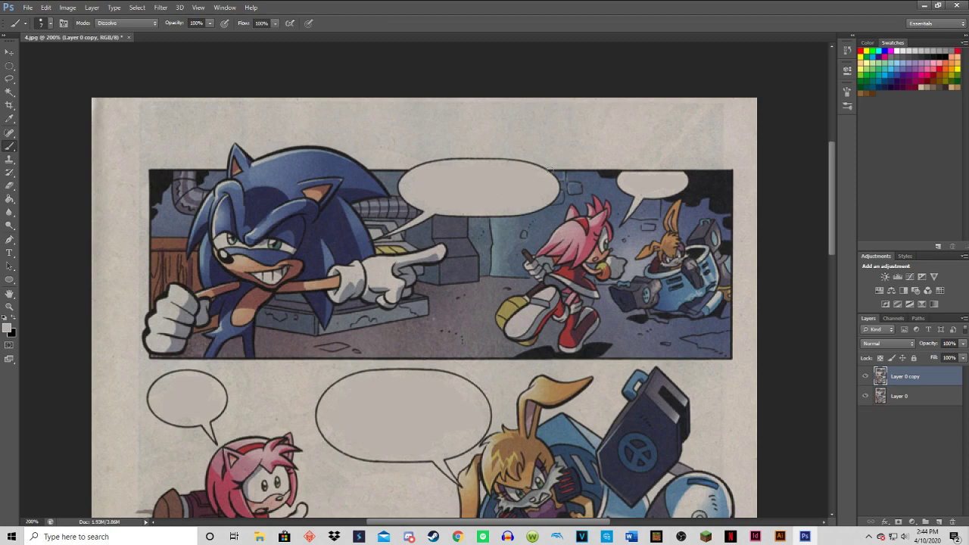
# Start saving a copy of the fully cleaned page under a new file, choosing the PNG format.
pyautogui.scroll(-5, 551, 168)
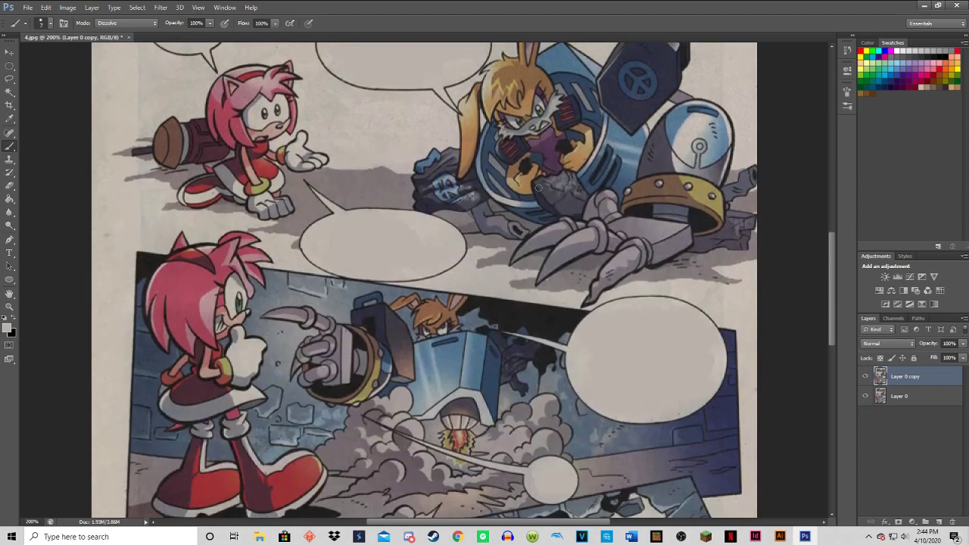
pyautogui.hotkey('ctrl', '-')
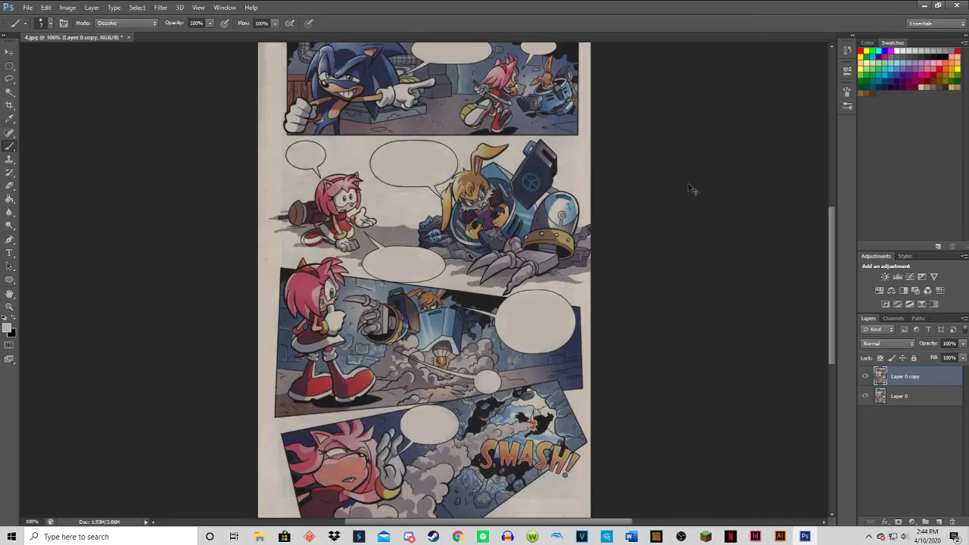
pyautogui.hotkey('ctrl', '-')
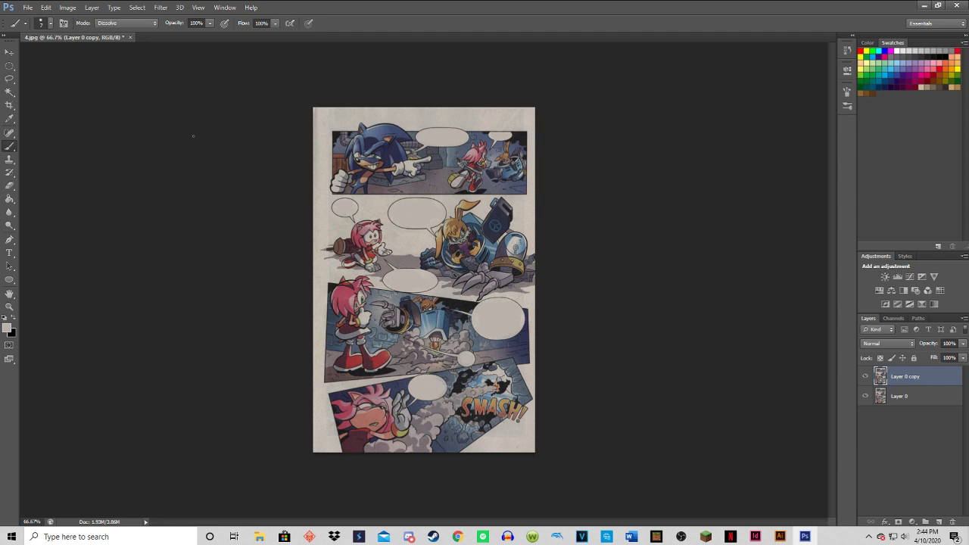
pyautogui.click(27, 8)
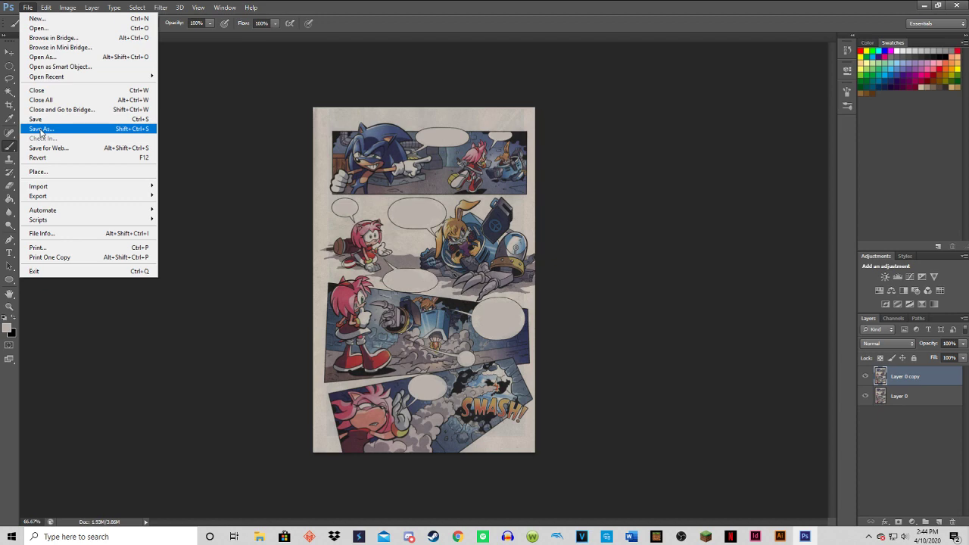
pyautogui.click(41, 129)
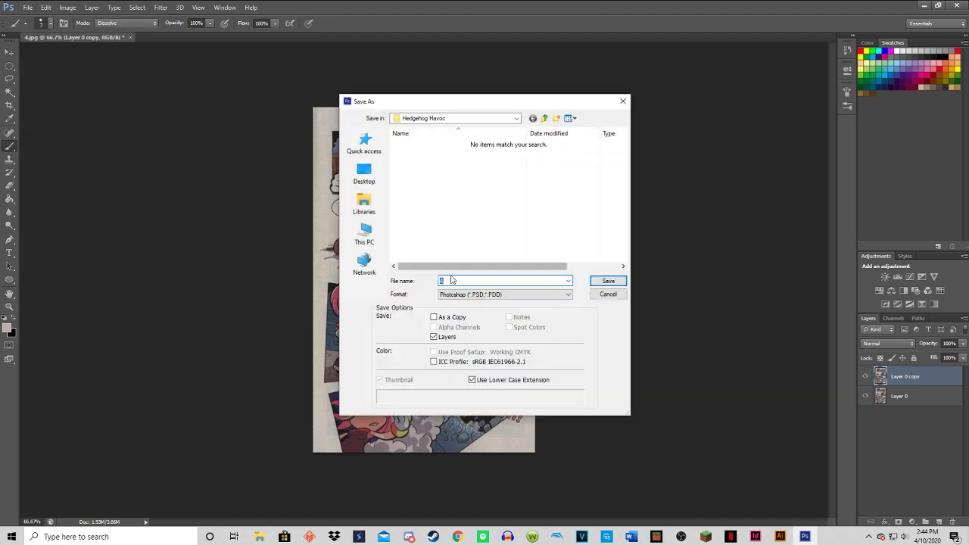
pyautogui.click(467, 296)
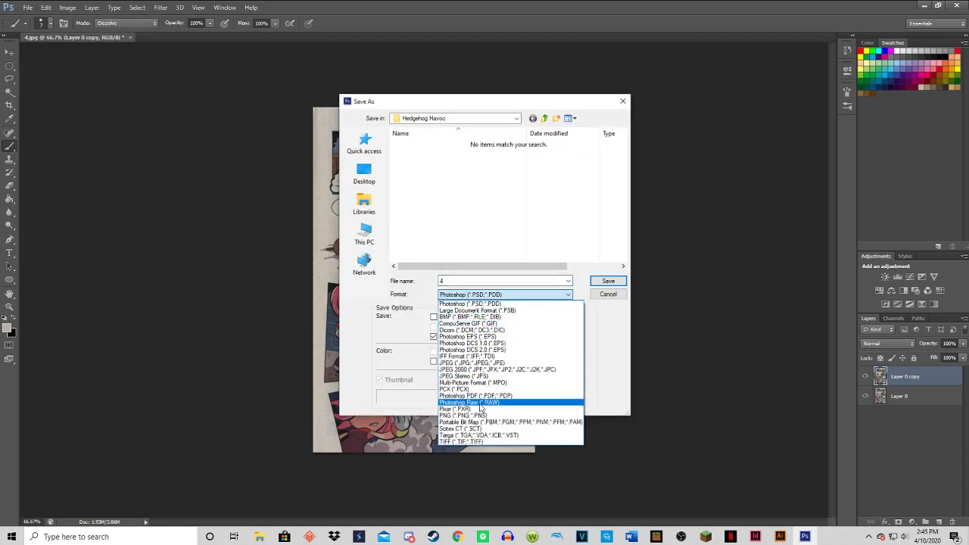
pyautogui.click(462, 415)
# Choose the Hedgehog Havoc Edited Panels folder on the Desktop as the save location.
pyautogui.click(365, 174)
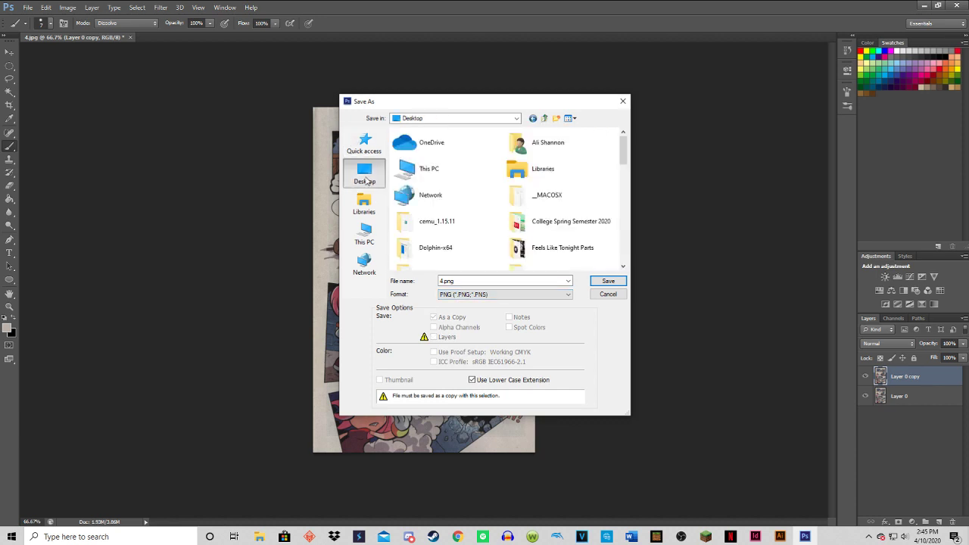
pyautogui.scroll(-6, 475, 182)
pyautogui.scroll(3, 474, 182)
pyautogui.scroll(5, 475, 181)
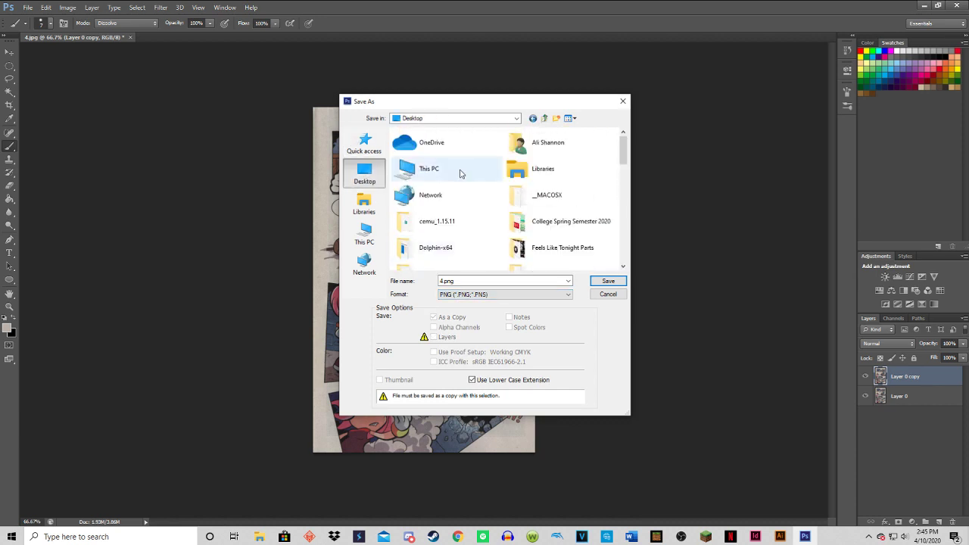
pyautogui.scroll(-5, 462, 174)
pyautogui.scroll(3, 470, 166)
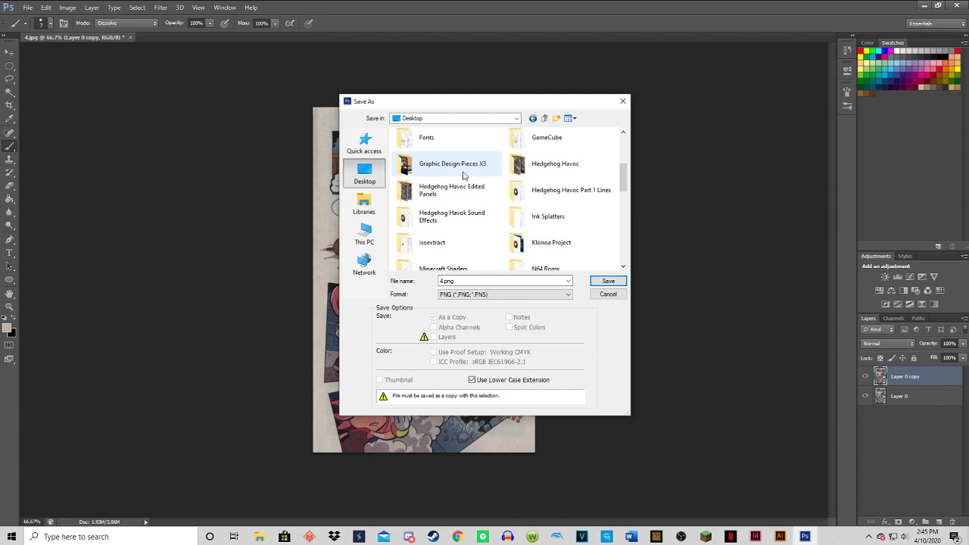
pyautogui.click(473, 195)
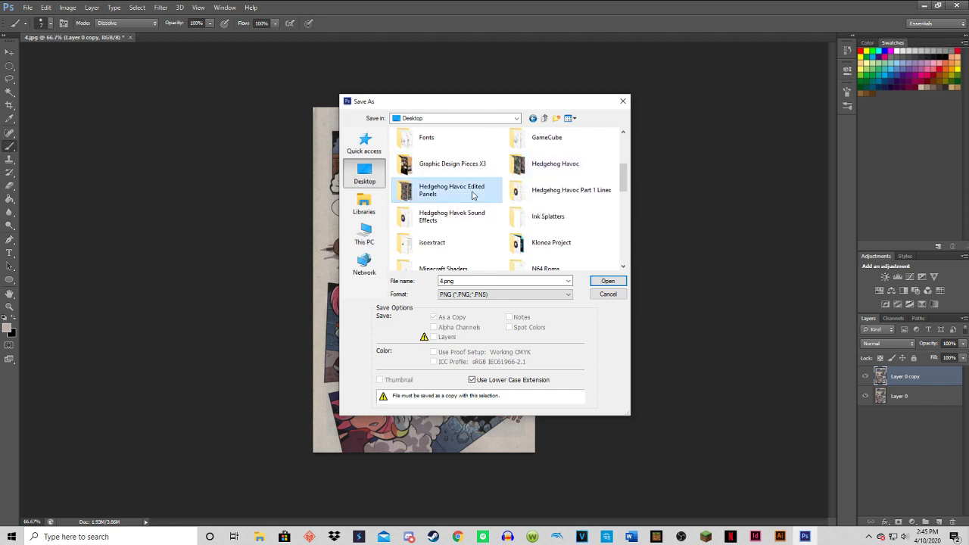
pyautogui.doubleClick(474, 196)
# Name the file 4.0.png and save it with Smallest / Slow compression and no interlacing.
pyautogui.scroll(4, 542, 224)
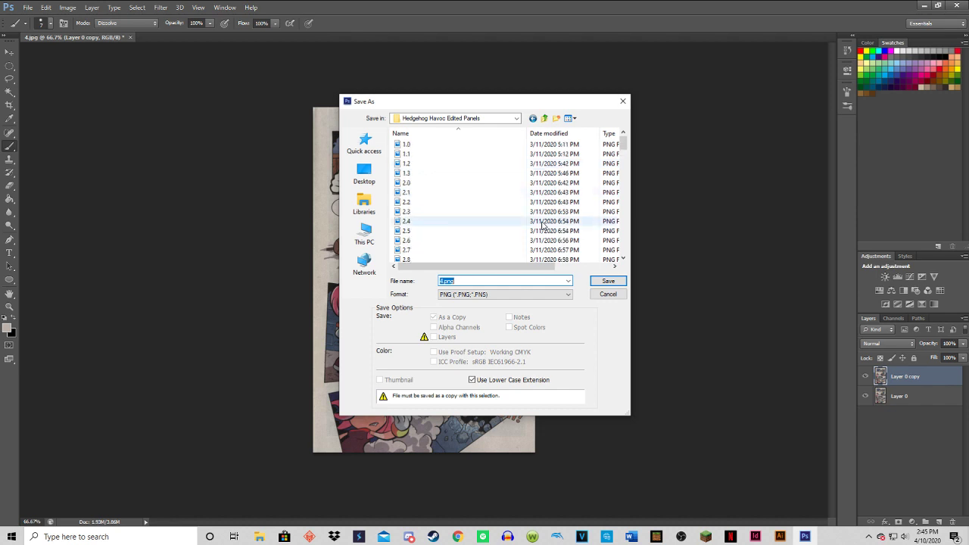
pyautogui.moveTo(622, 148); pyautogui.dragTo(614, 164)
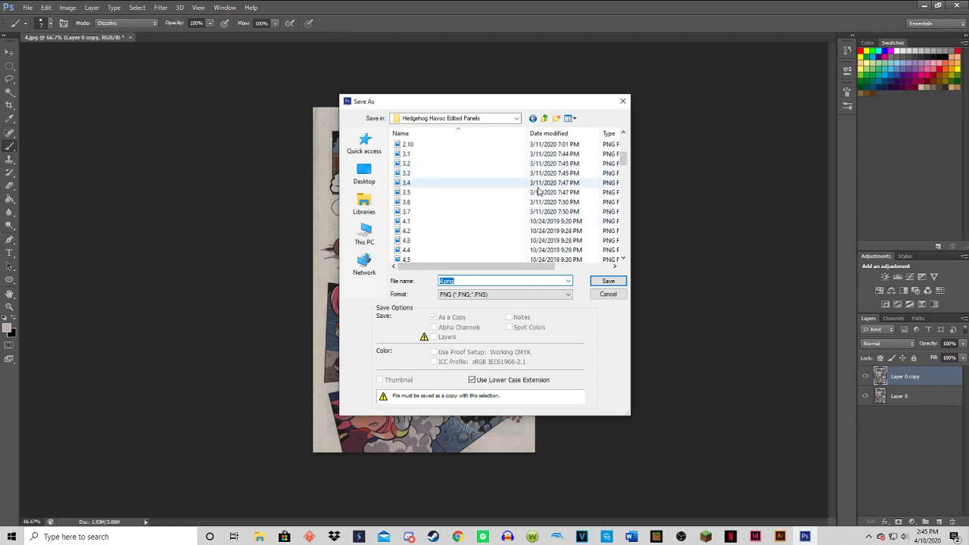
pyautogui.scroll(5, 534, 196)
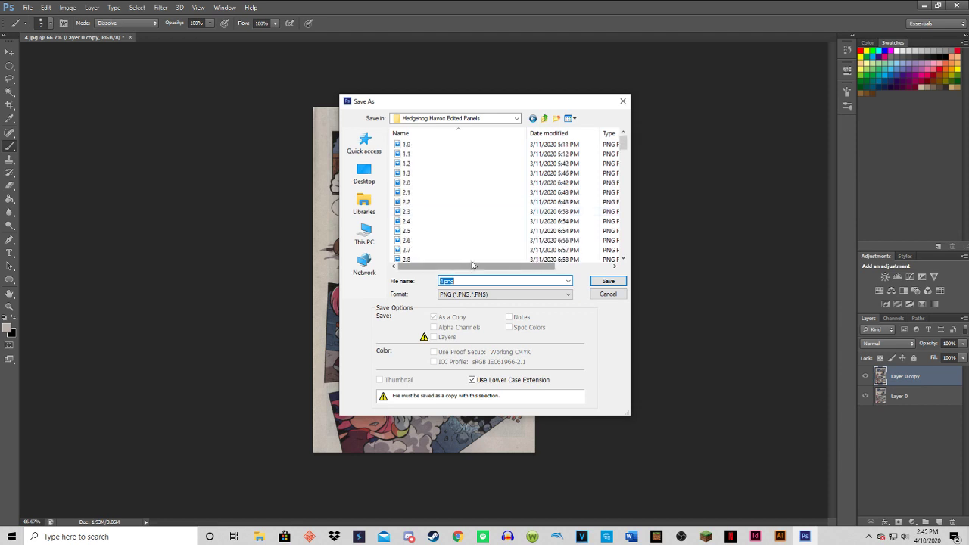
pyautogui.scroll(-4, 485, 219)
pyautogui.write('4.png')
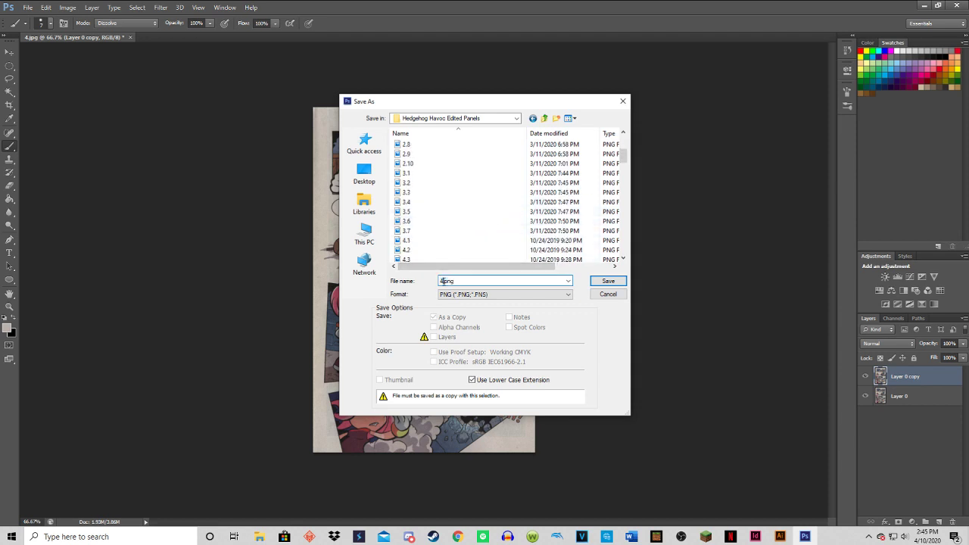
pyautogui.write('0.')
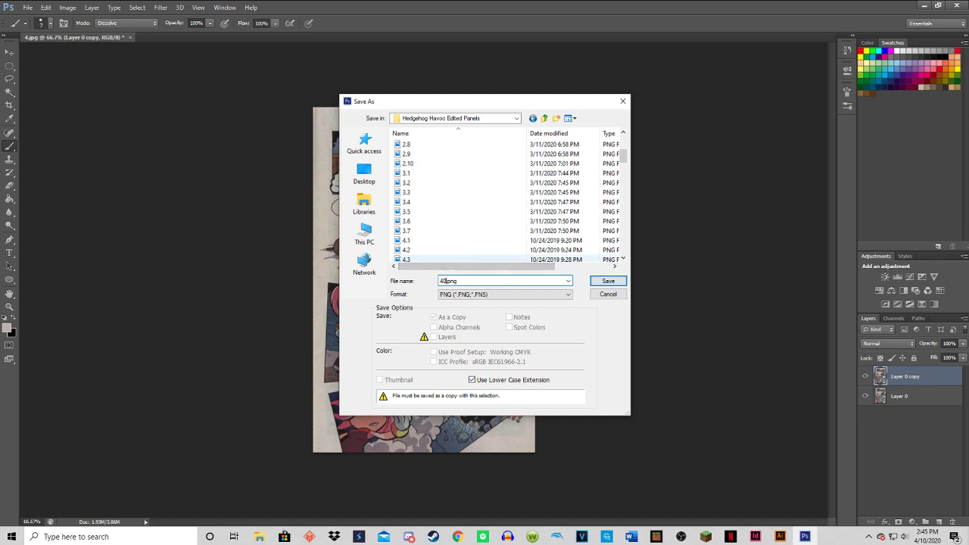
pyautogui.press('BackSpace')
pyautogui.press('BackSpace')
pyautogui.press('BackSpace')
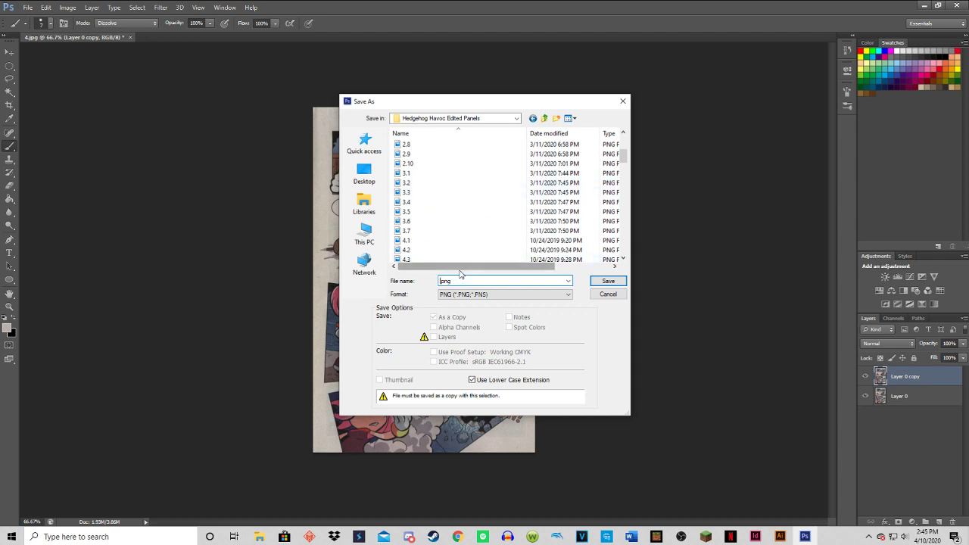
pyautogui.write('4.0')
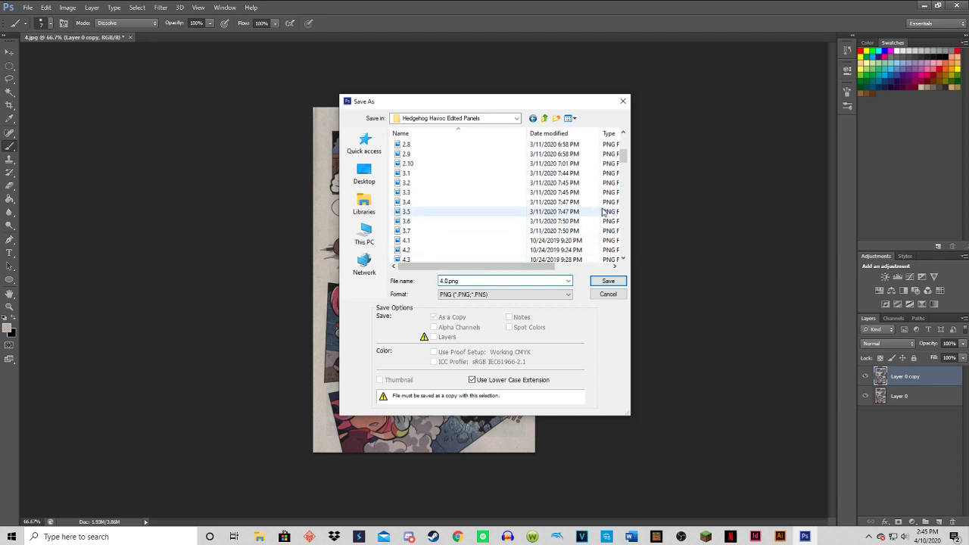
pyautogui.click(609, 280)
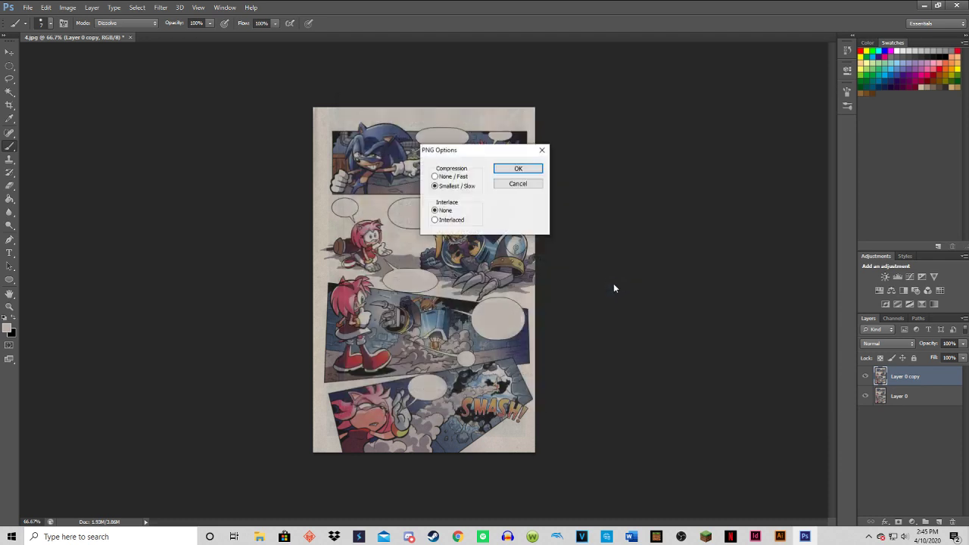
pyautogui.click(514, 168)
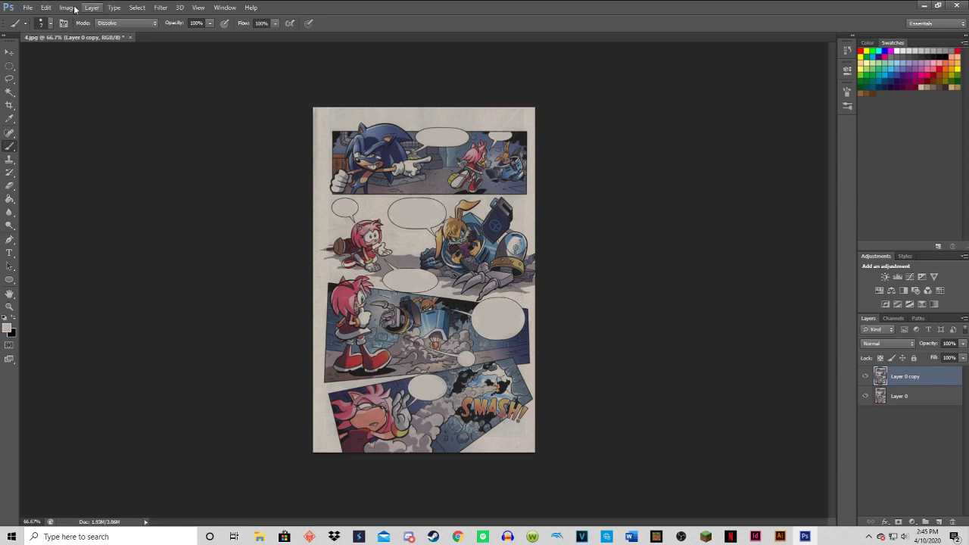
# Undo the painting over the lettering in Sonic's speech bubble and start saving this version as another PNG copy.
pyautogui.click(48, 7)
pyautogui.click(68, 37)
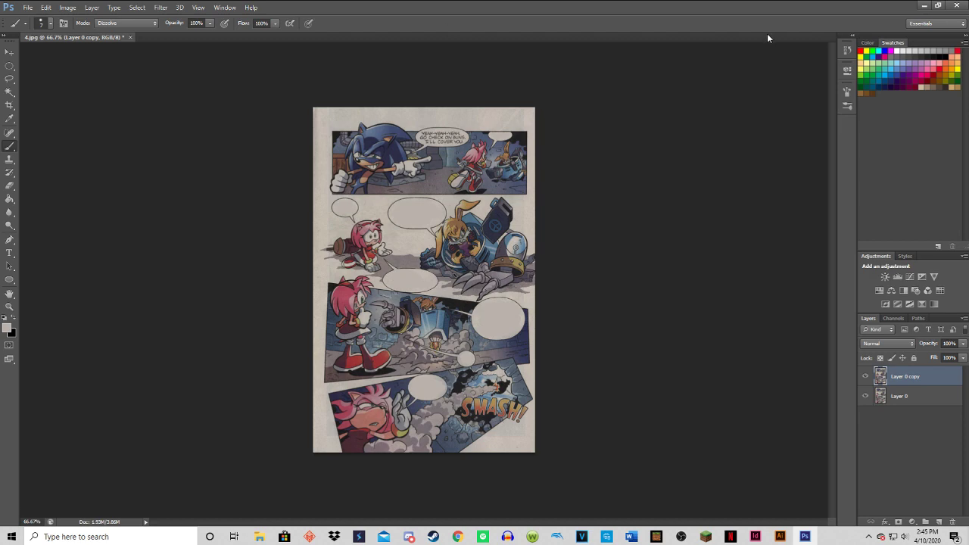
pyautogui.click(27, 7)
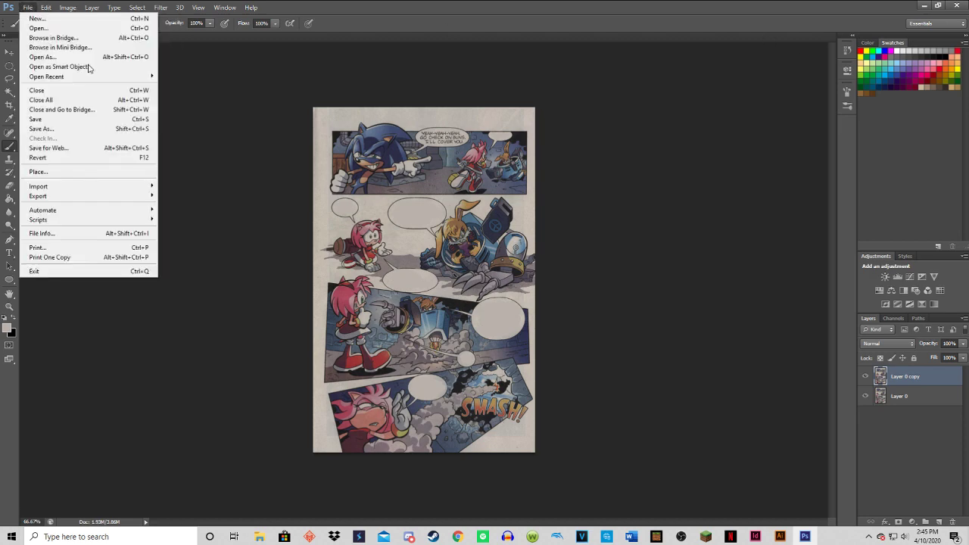
pyautogui.click(61, 129)
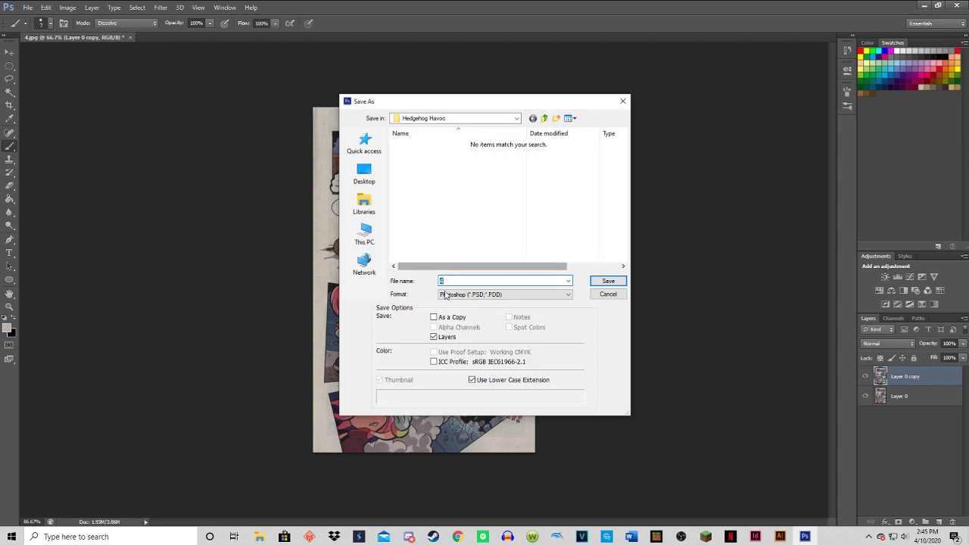
pyautogui.click(446, 295)
pyautogui.click(473, 418)
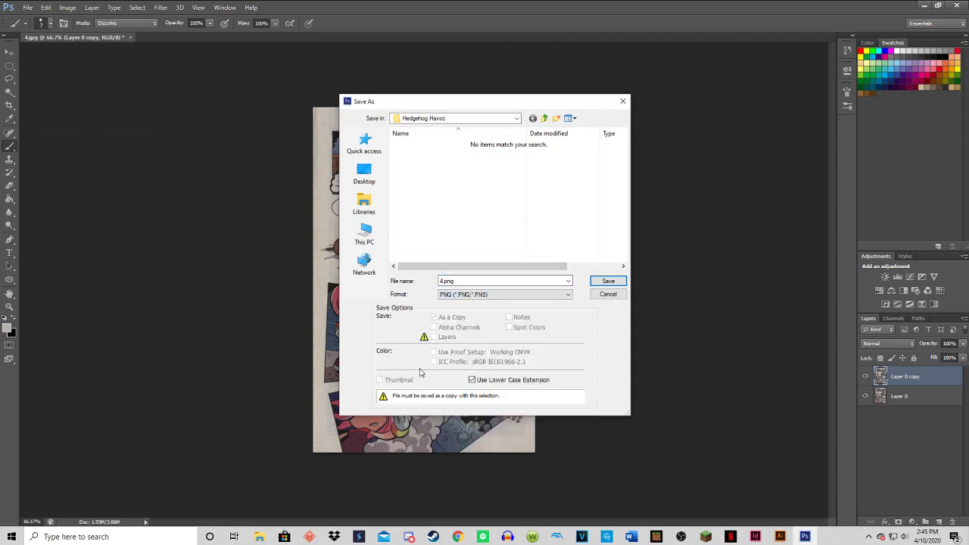
# Open the Hedgehog Havoc Edited Panels folder on the Desktop as the destination for this second PNG.
pyautogui.click(364, 173)
pyautogui.scroll(-1, 443, 212)
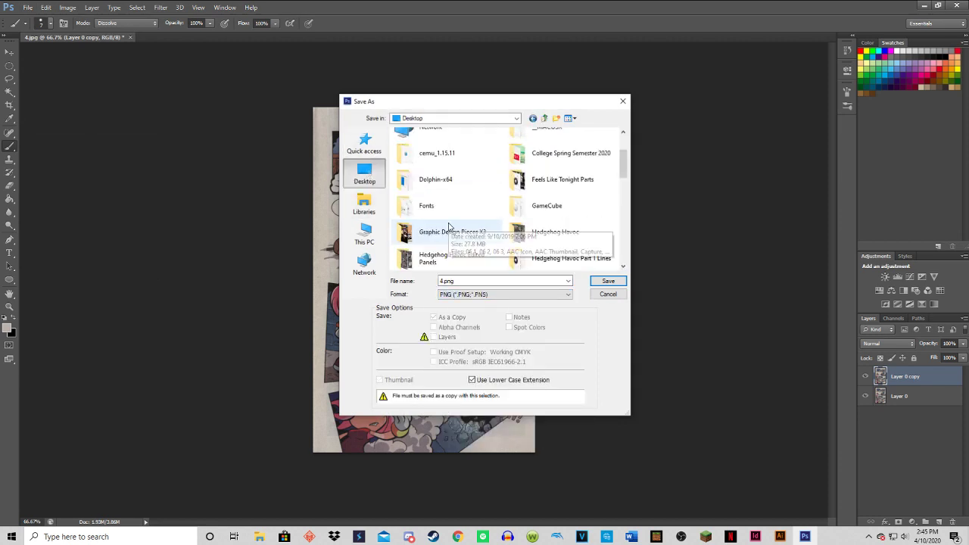
pyautogui.scroll(-2, 448, 226)
pyautogui.click(471, 190)
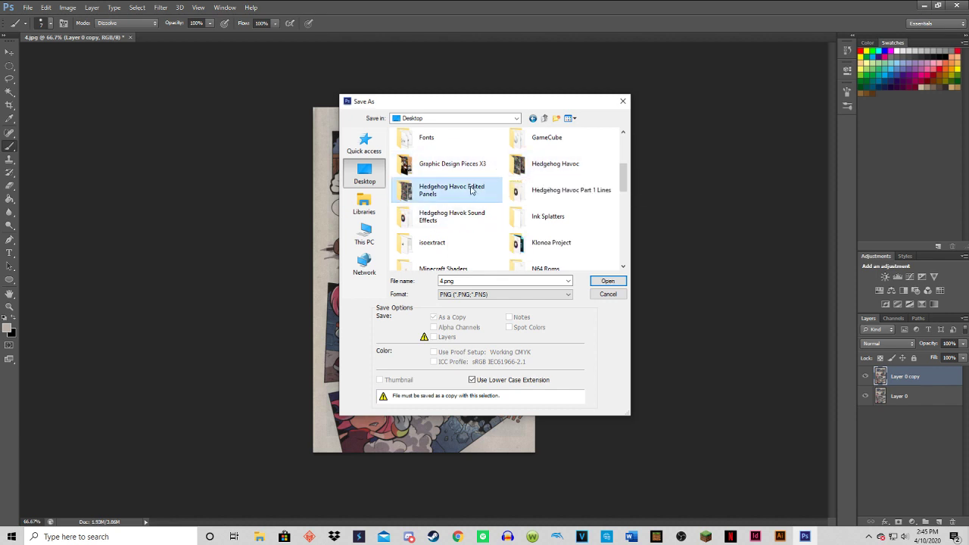
pyautogui.click(600, 282)
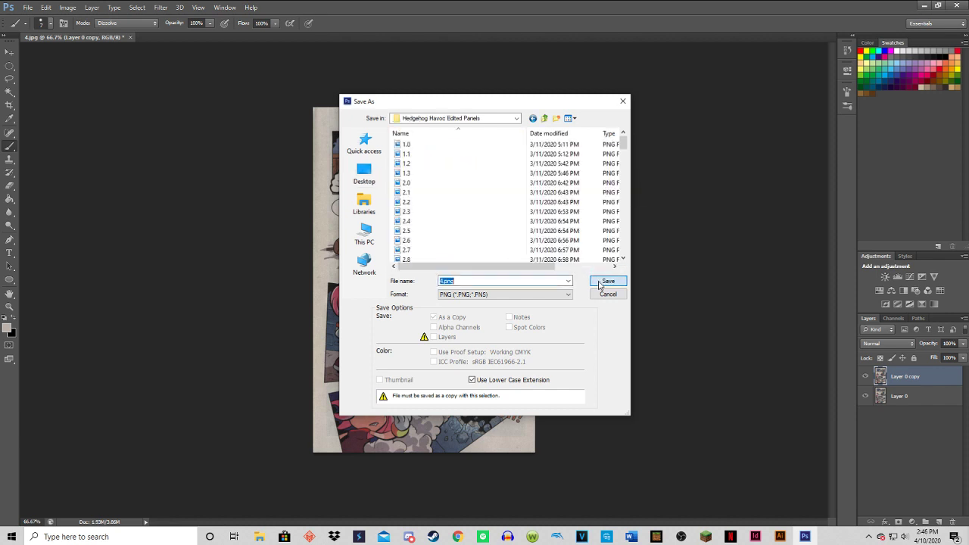
# Name the second PNG copy 4.1.png.
pyautogui.click(446, 281)
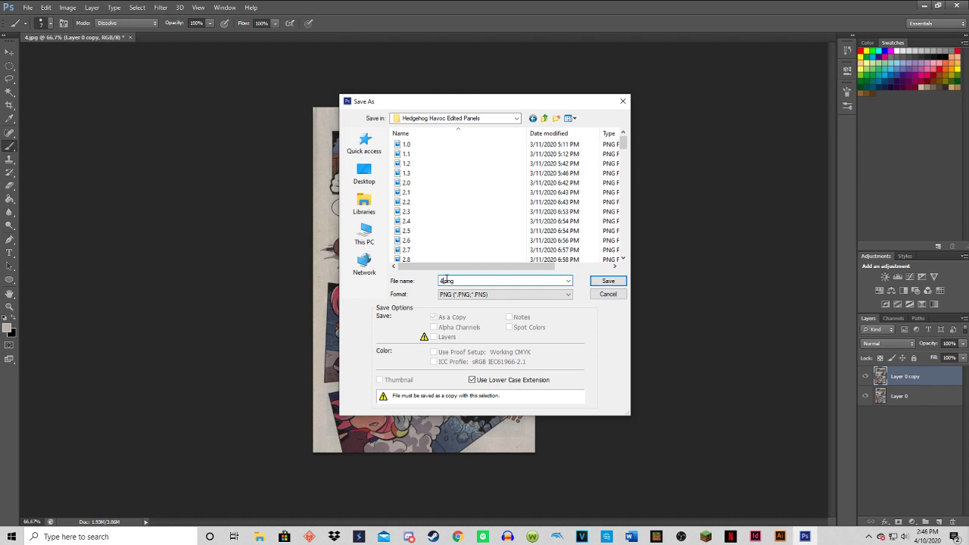
pyautogui.press('BackSpace')
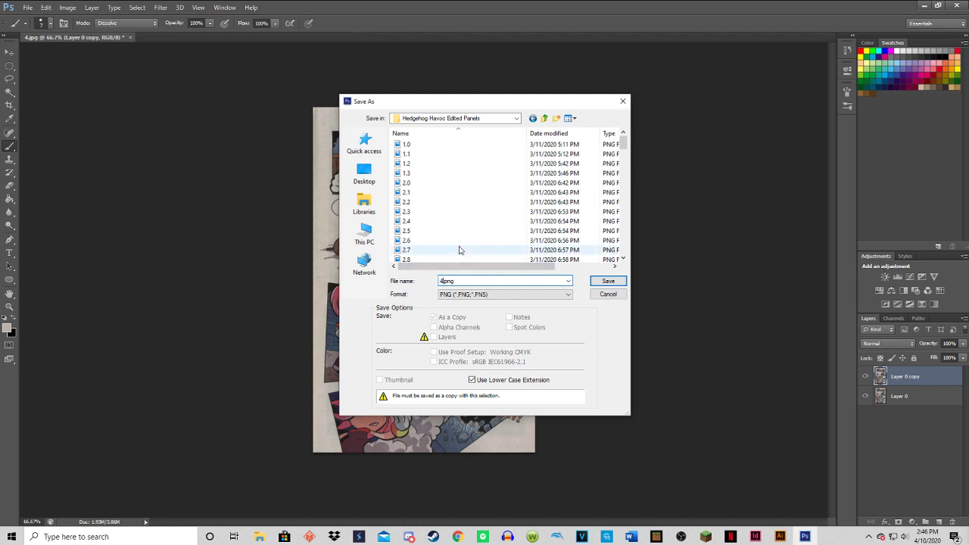
pyautogui.write('.')
pyautogui.press('BackSpace')
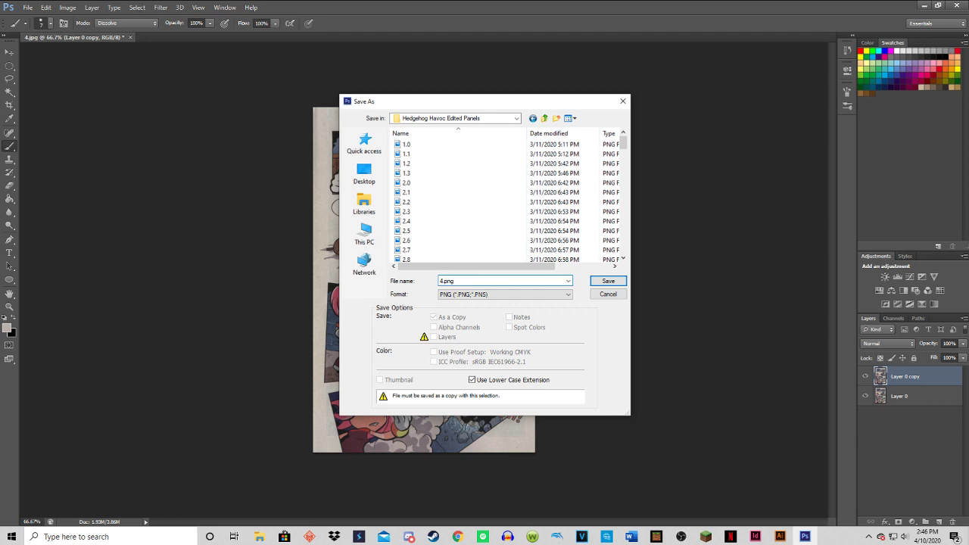
pyautogui.write('1')
pyautogui.press('BackSpace')
pyautogui.write('.1')
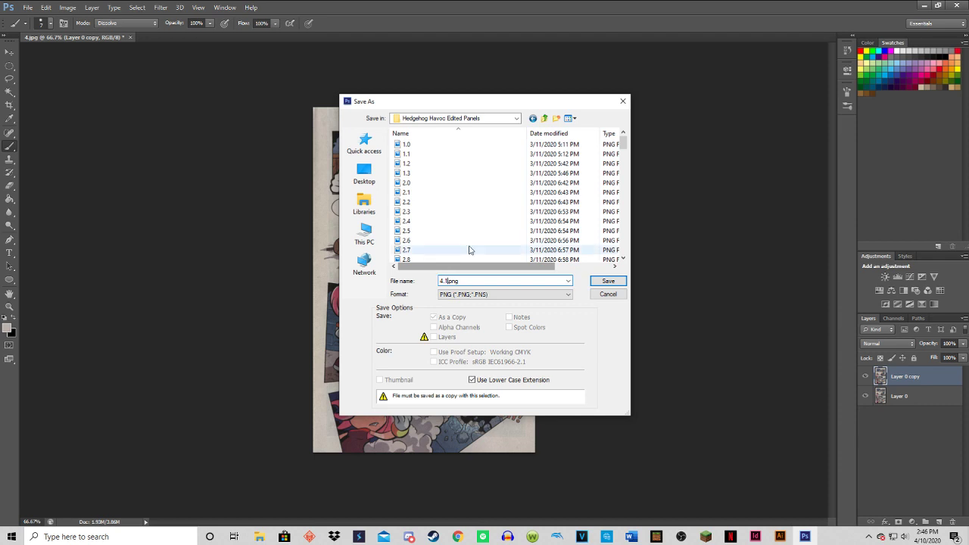
pyautogui.write('.')
# Save the copy over the existing 4.1.png with the offered PNG options, and undo the painting over Amy's "RIGHT!" bubble in the first panel.
pyautogui.click(609, 281)
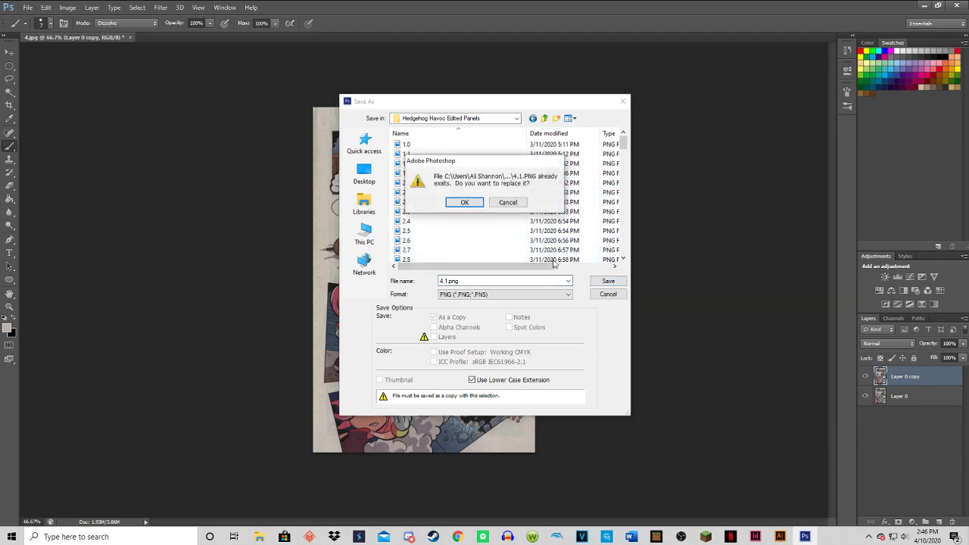
pyautogui.click(471, 203)
pyautogui.click(513, 168)
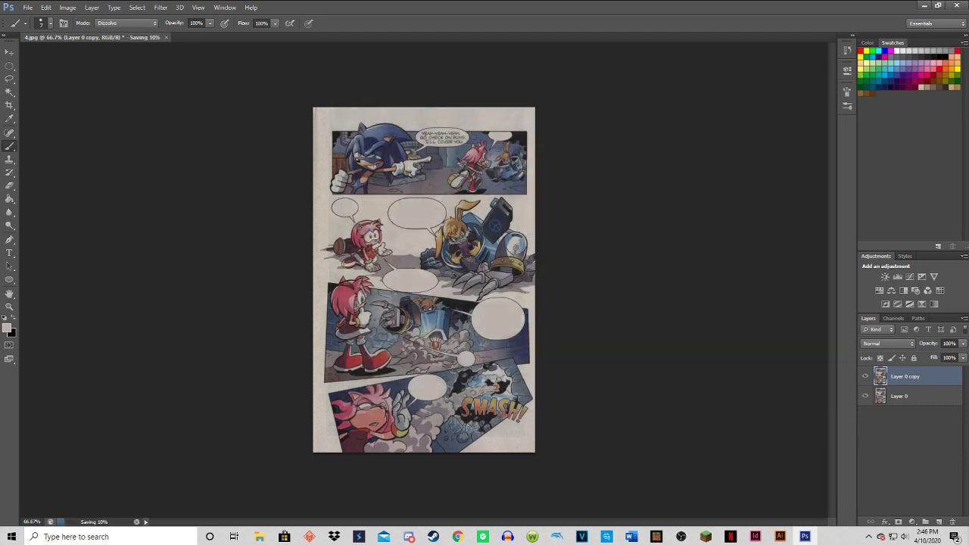
pyautogui.hotkey('ctrl', 'z')
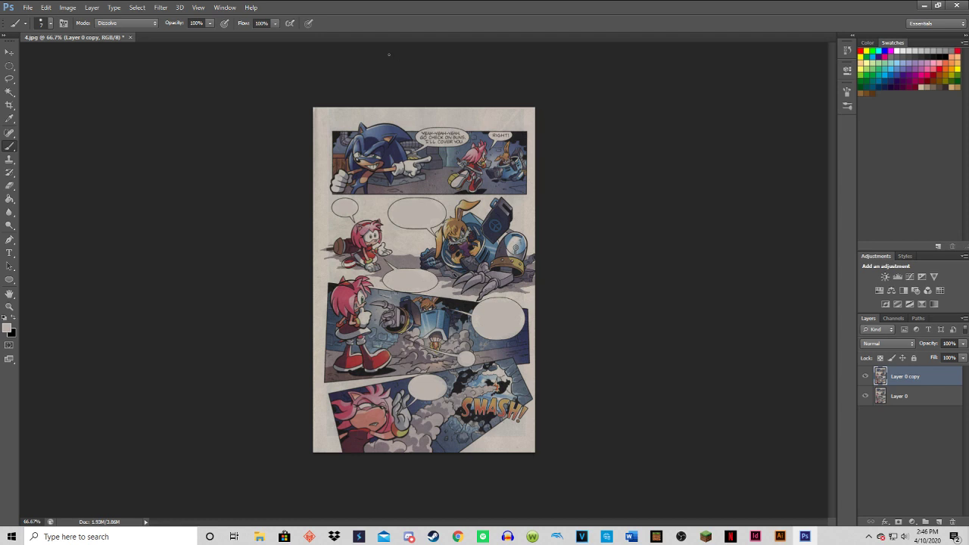
# Switch to OBS, mute the Mic/Aux audio source, unmute it again and return to Photoshop.
pyautogui.click(681, 536)
pyautogui.click(730, 371)
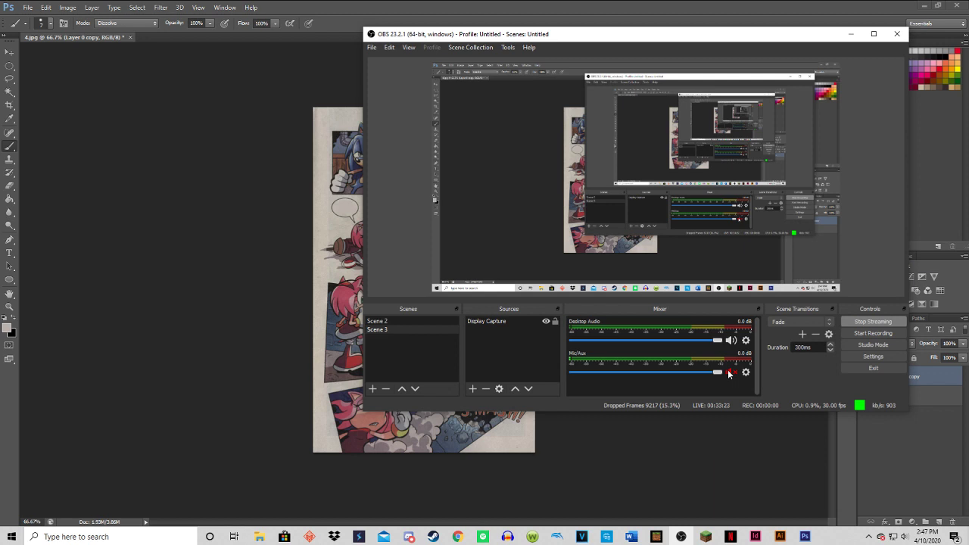
pyautogui.click(730, 371)
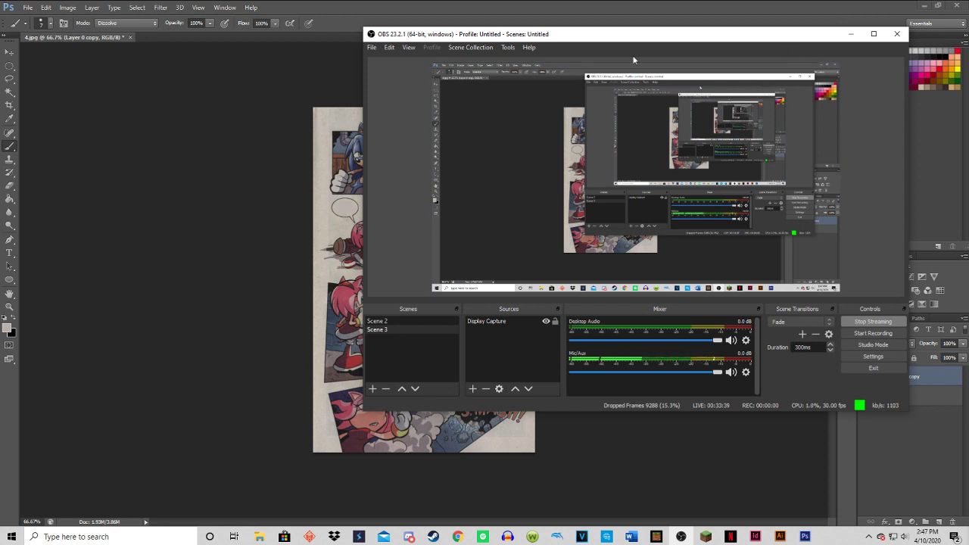
pyautogui.click(854, 38)
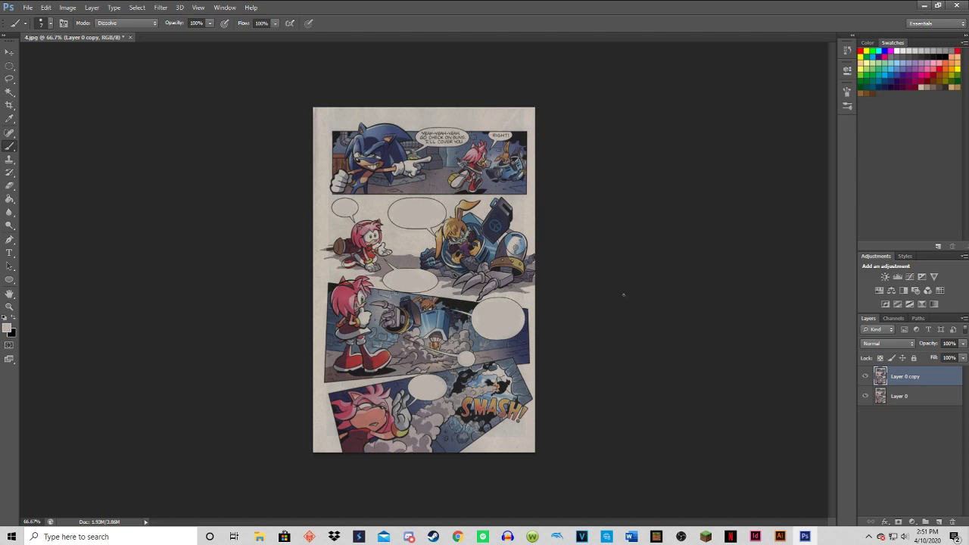
# Switch to OBS and mute the Mic/Aux audio source in the mixer.
pyautogui.click(687, 540)
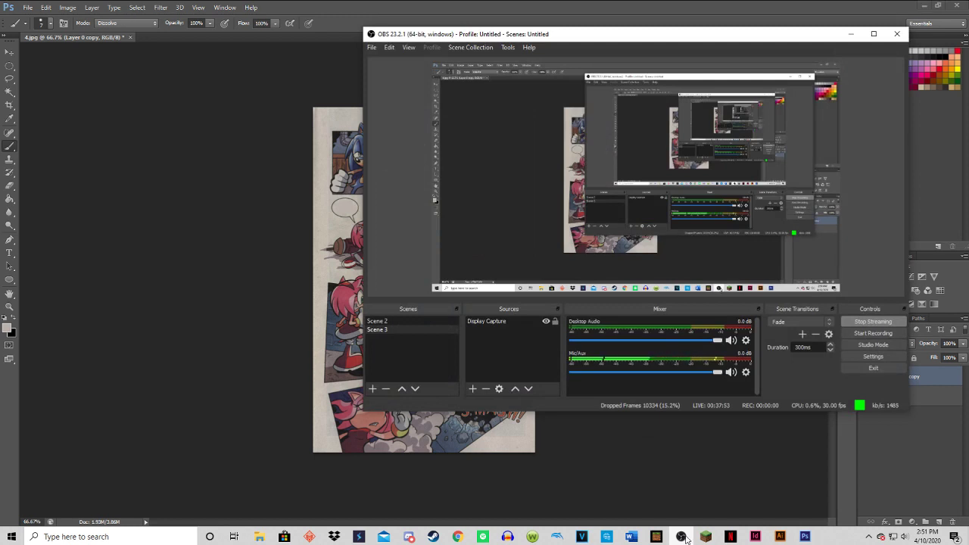
pyautogui.click(662, 291)
pyautogui.click(732, 372)
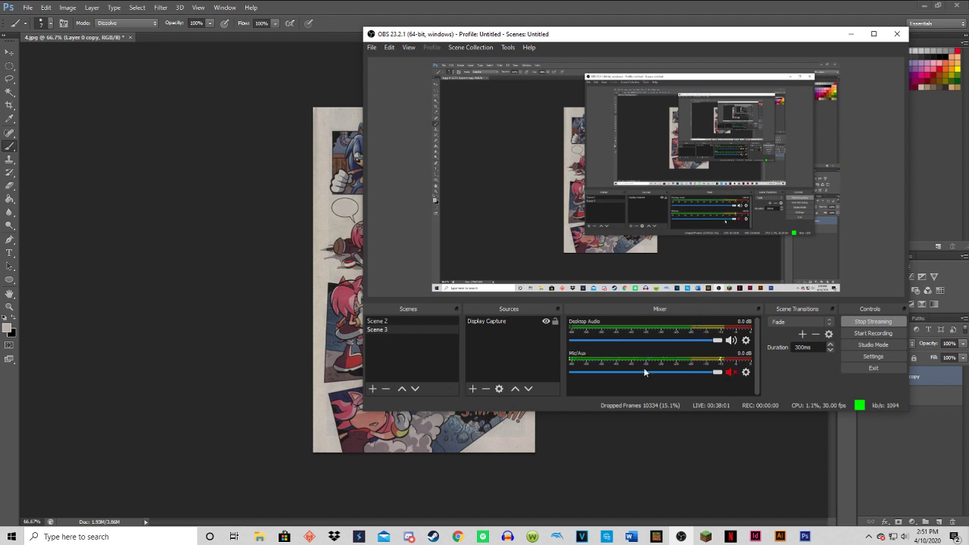
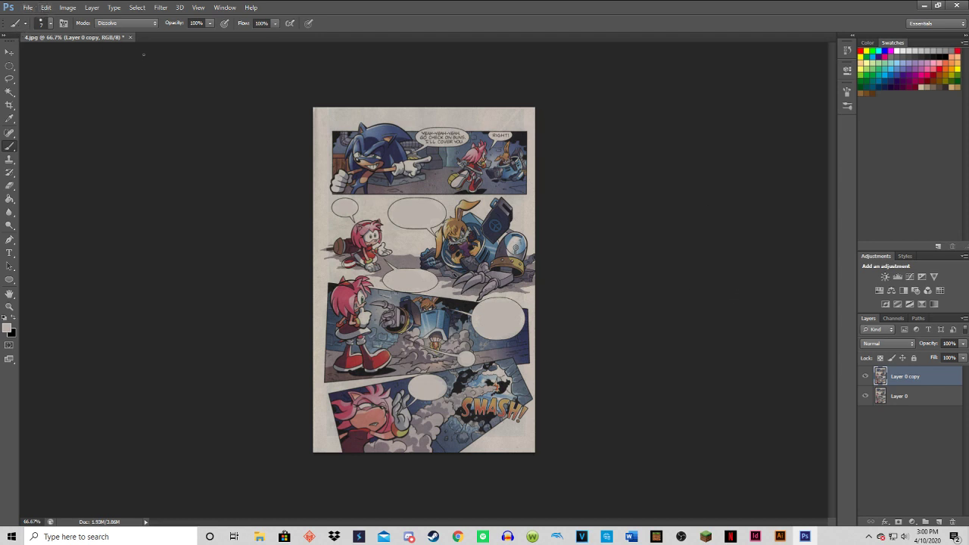
# Undo the erasing of Amy's "ARE YOU OKAY?" bubble in the second panel and set up a page copy in PNG format.
pyautogui.hotkey('ctrl', 'z')
pyautogui.click(28, 8)
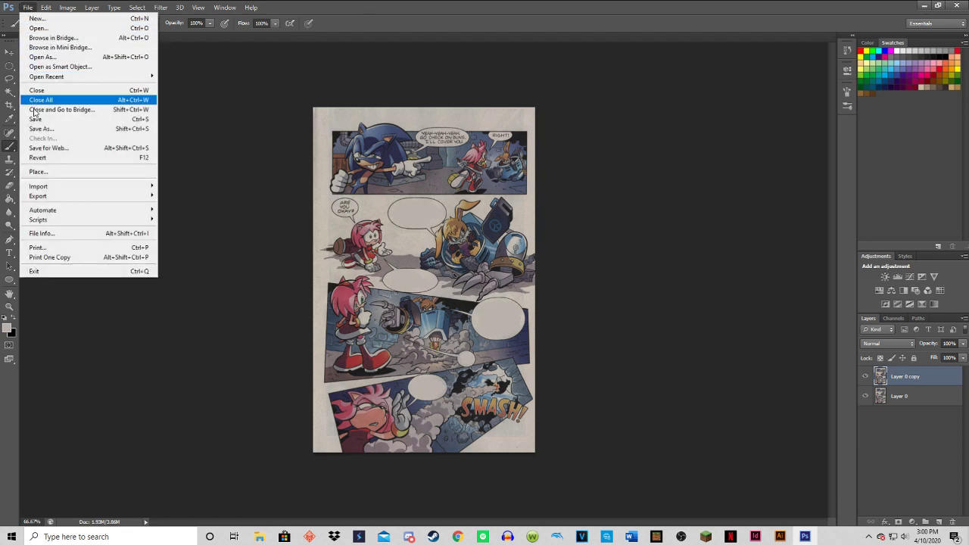
pyautogui.click(76, 129)
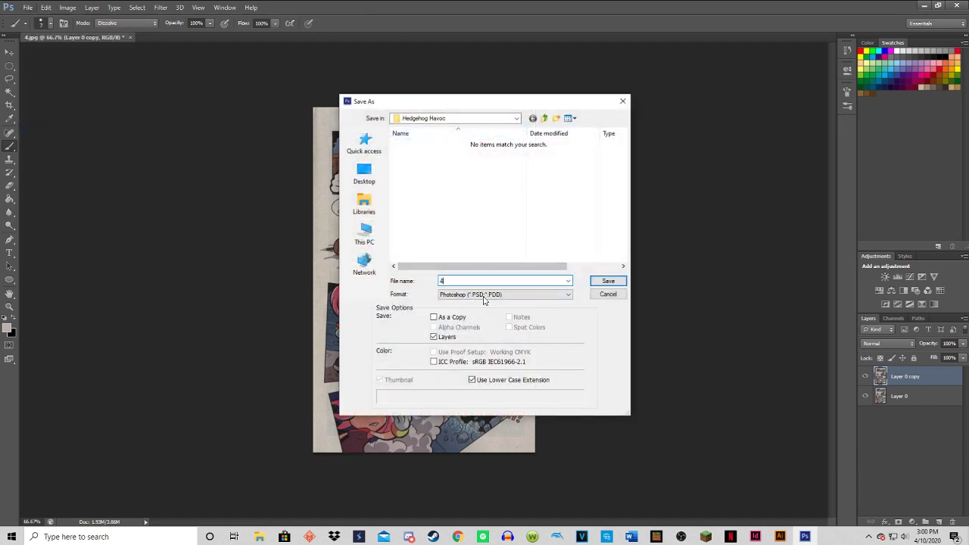
pyautogui.click(486, 294)
pyautogui.click(464, 414)
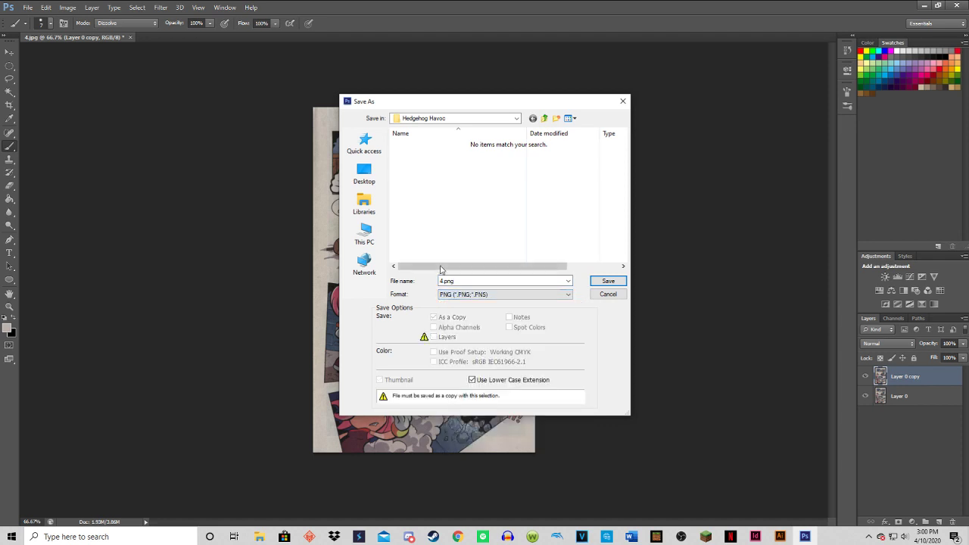
# Name the copy 4.2.png and save it in the Hedgehog Havoc folder with the offered PNG options.
pyautogui.click(445, 281)
pyautogui.click(445, 281)
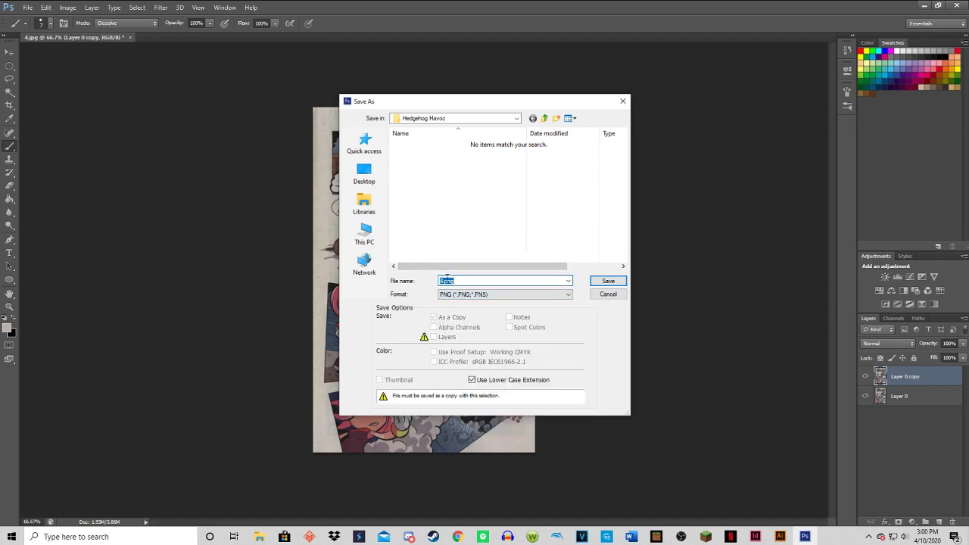
pyautogui.click(445, 281)
pyautogui.write('.2')
pyautogui.click(598, 280)
pyautogui.click(518, 169)
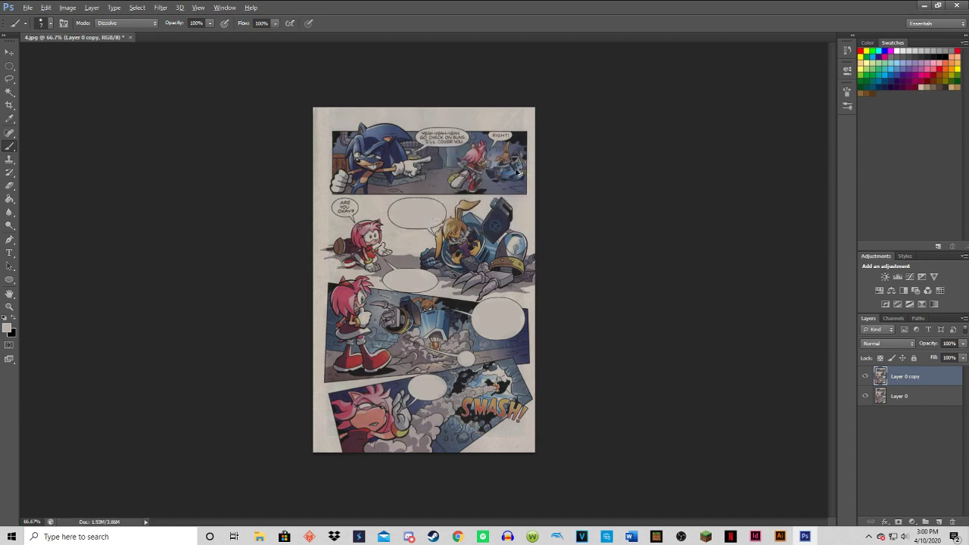
# Step back to restore the text in Amy's "DR. KINTOBOR" bubble and set up another page copy in PNG format.
pyautogui.click(27, 8)
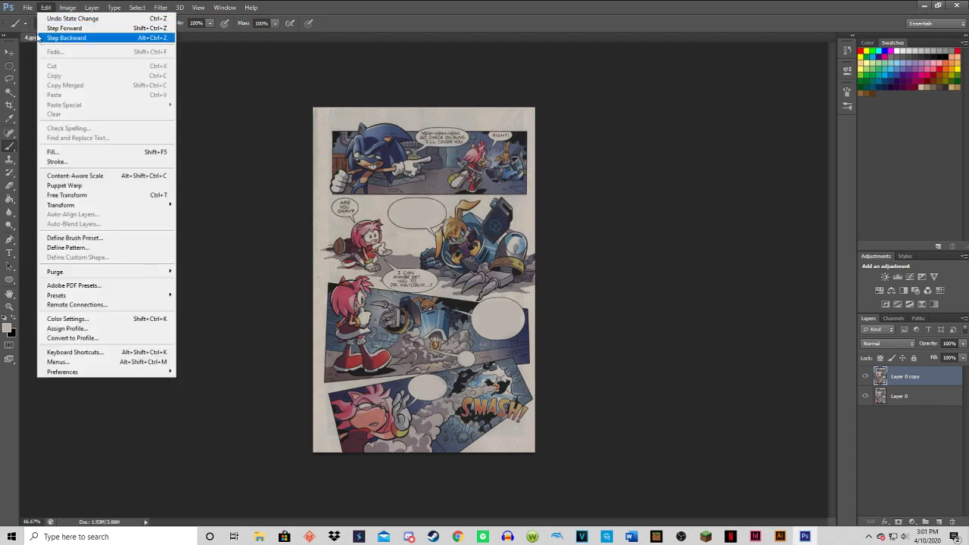
pyautogui.click(37, 130)
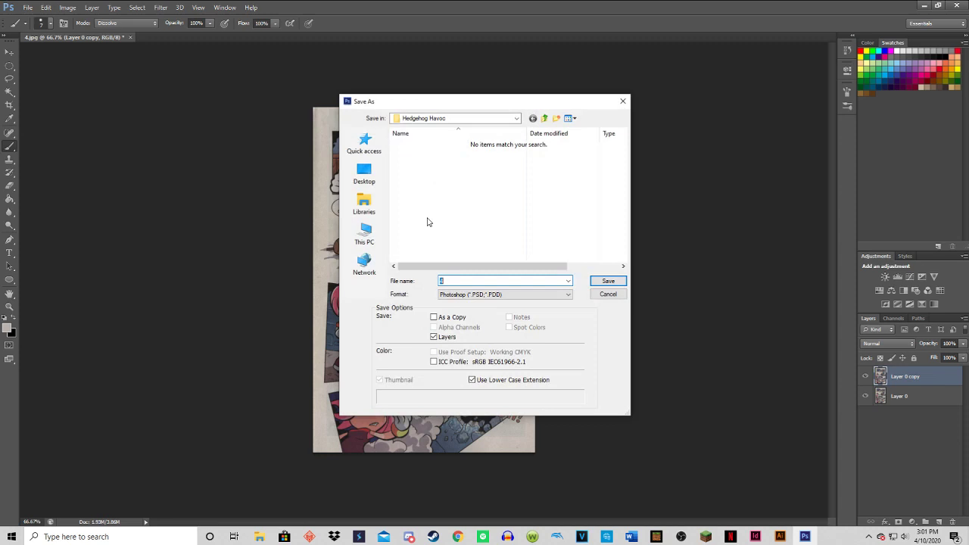
pyautogui.click(471, 295)
pyautogui.click(462, 409)
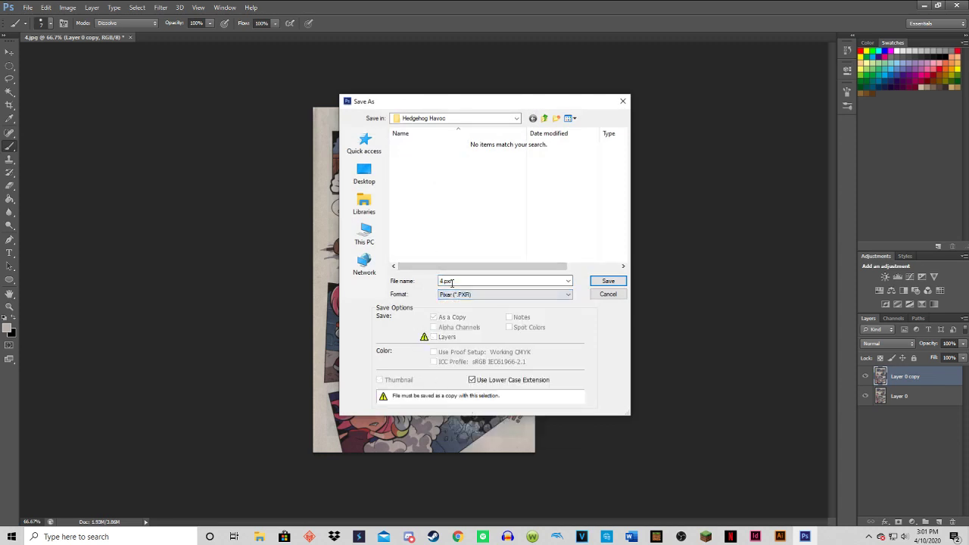
pyautogui.click(560, 281)
pyautogui.click(564, 283)
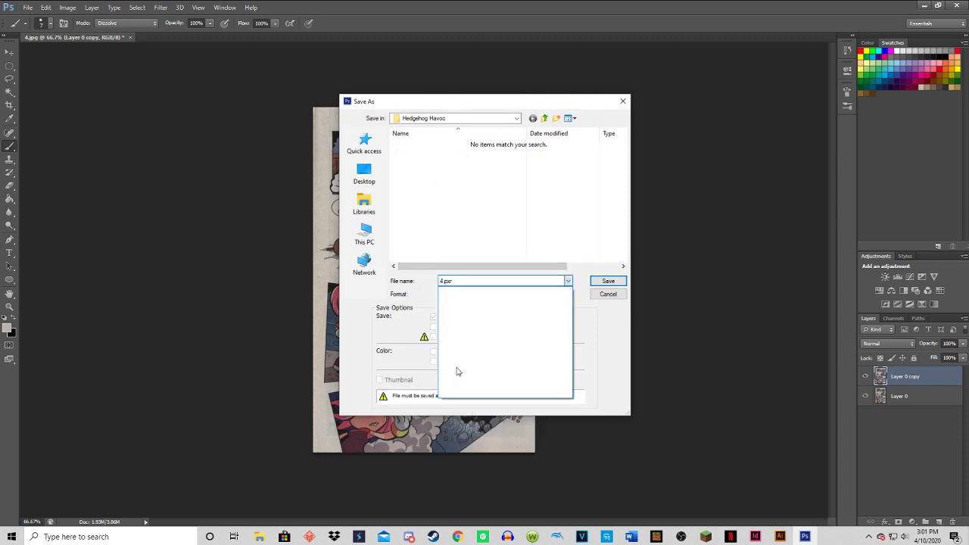
pyautogui.click(564, 285)
pyautogui.click(568, 293)
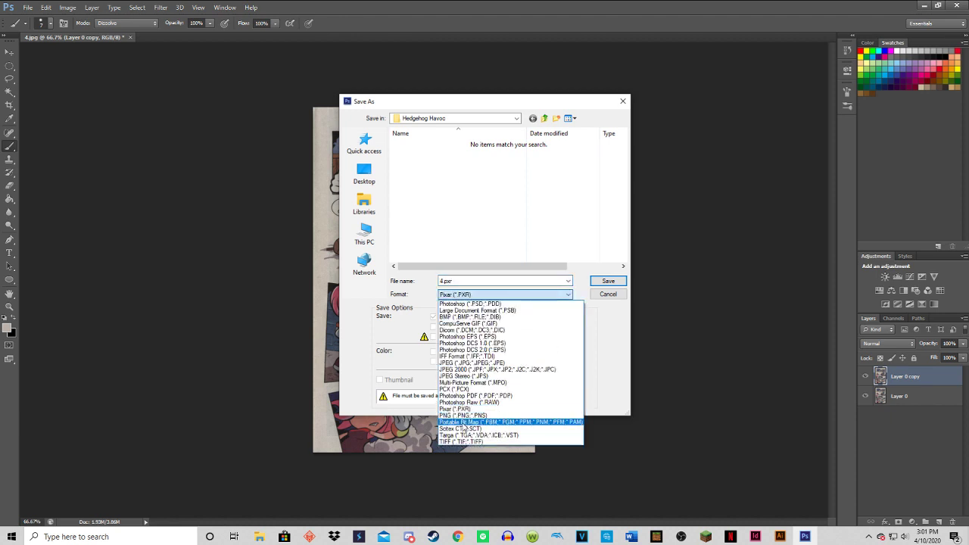
pyautogui.click(462, 418)
# Name this copy 4.3.png and save it in the Hedgehog Havoc folder with the offered PNG options.
pyautogui.click(442, 281)
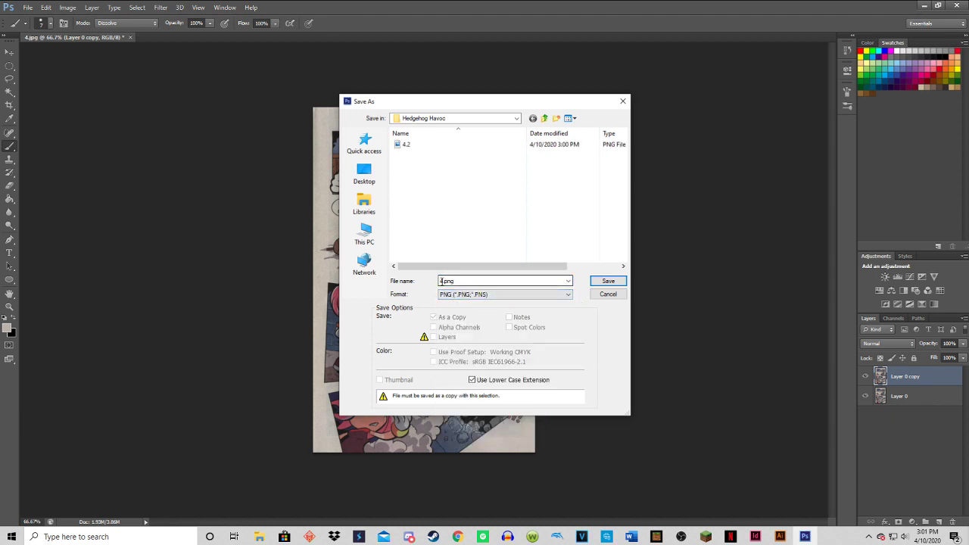
pyautogui.doubleClick(442, 281)
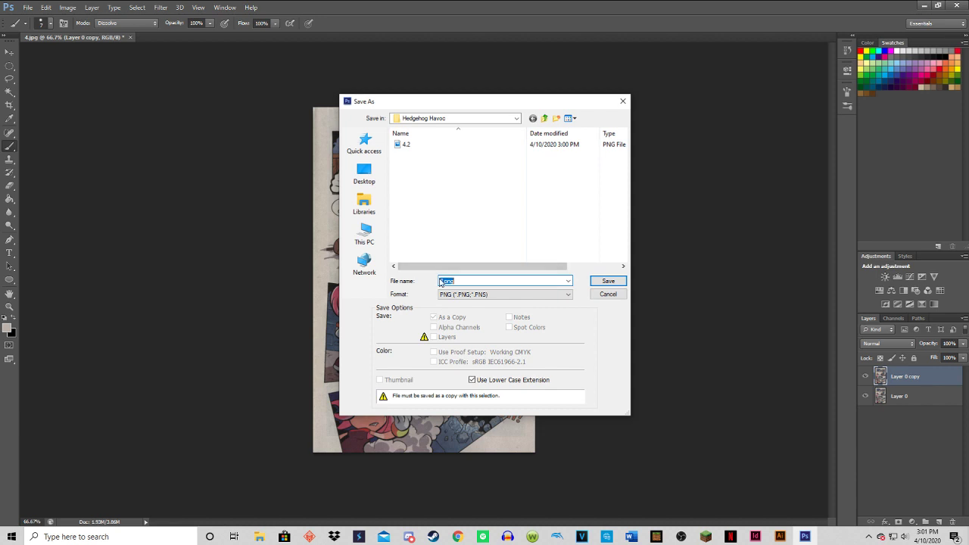
pyautogui.click(442, 281)
pyautogui.write('.3')
pyautogui.click(611, 280)
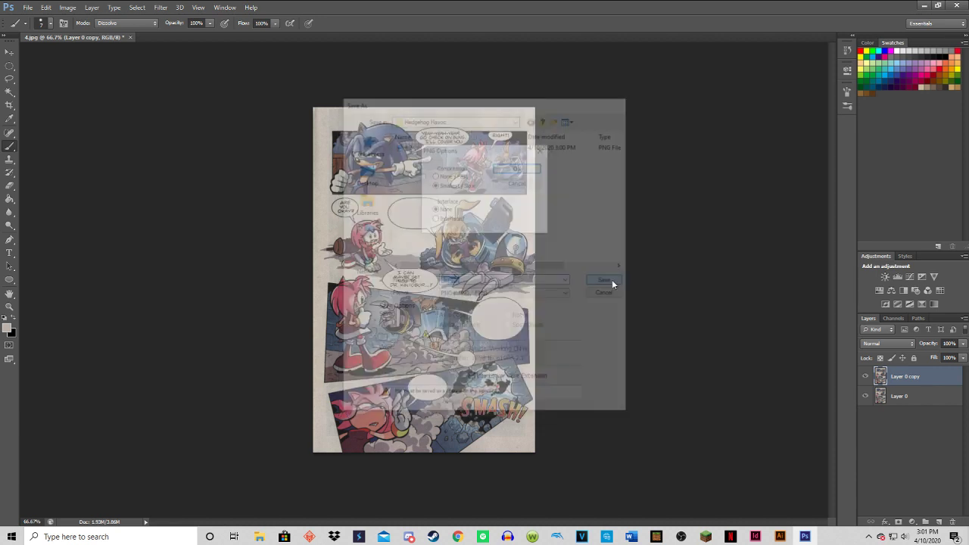
pyautogui.click(507, 175)
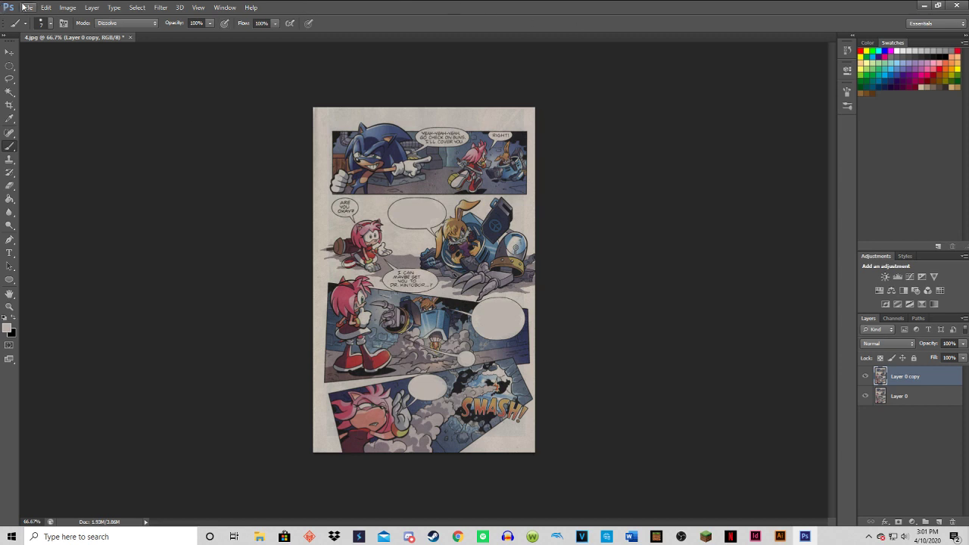
# Switch to the desktop, check the Hedgehog Havoc folder, and look through the images in the Hedgehog Havoc Edited Panels folder.
pyautogui.click(923, 6)
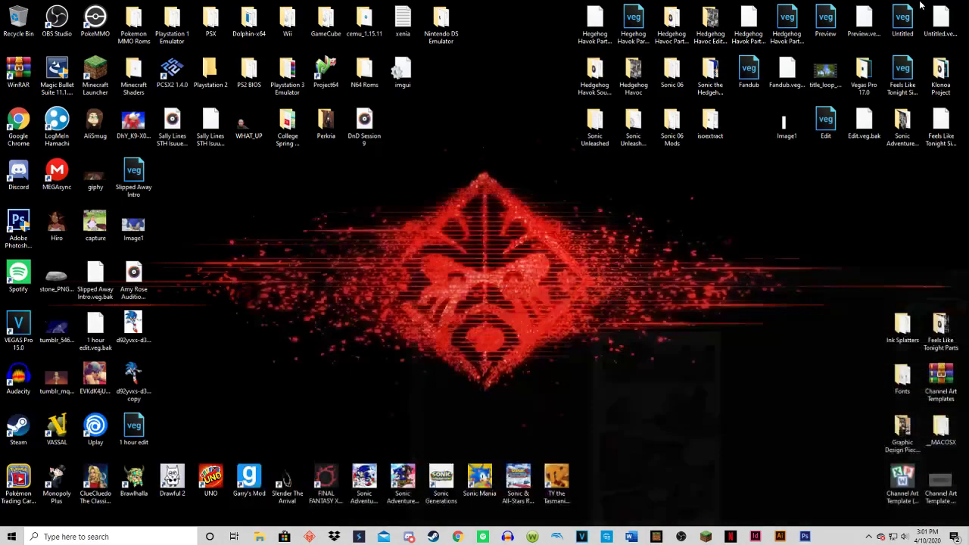
pyautogui.doubleClick(633, 72)
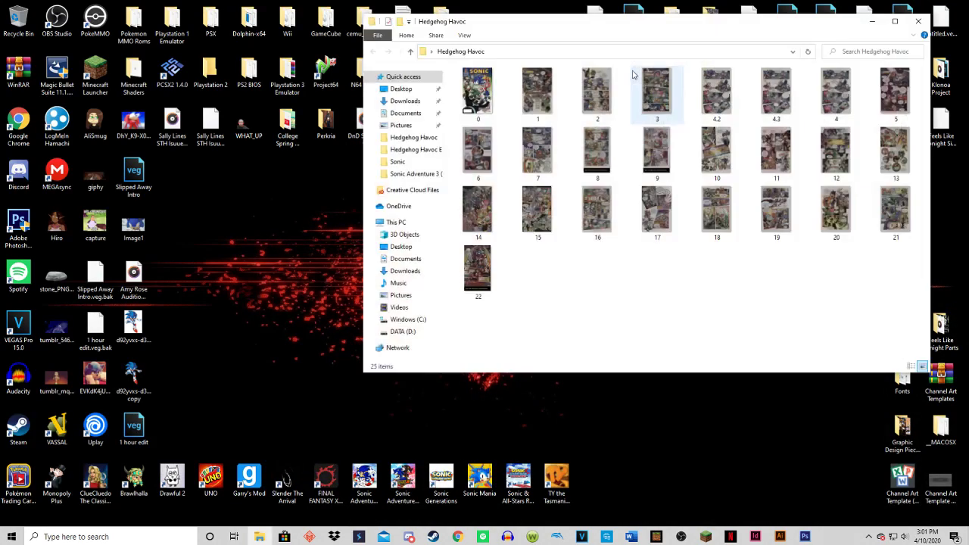
pyautogui.click(917, 21)
pyautogui.doubleClick(710, 21)
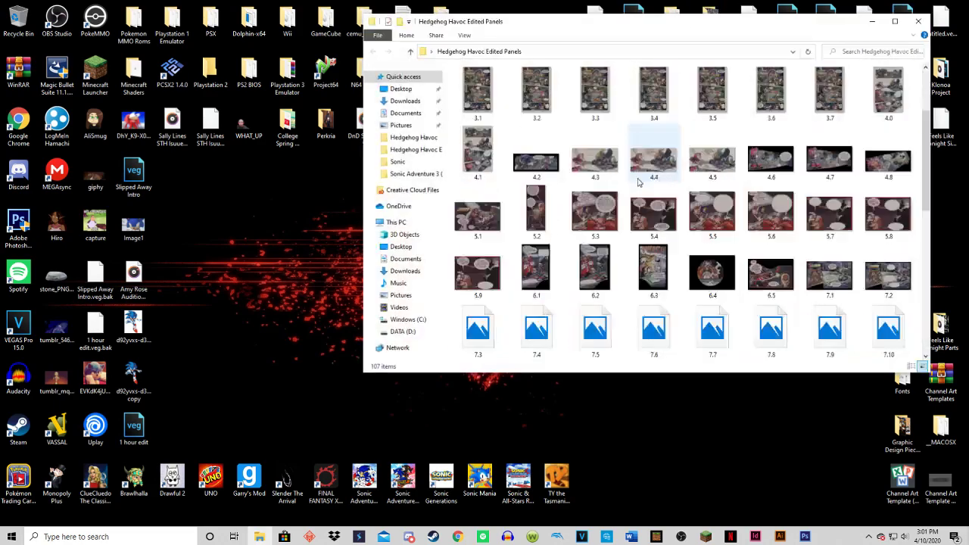
pyautogui.scroll(-5, 638, 182)
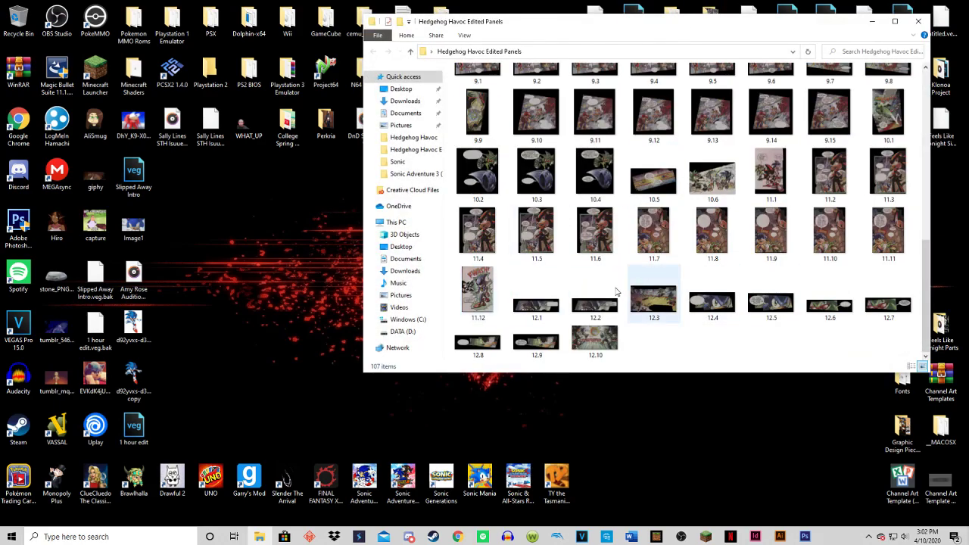
pyautogui.scroll(10, 570, 267)
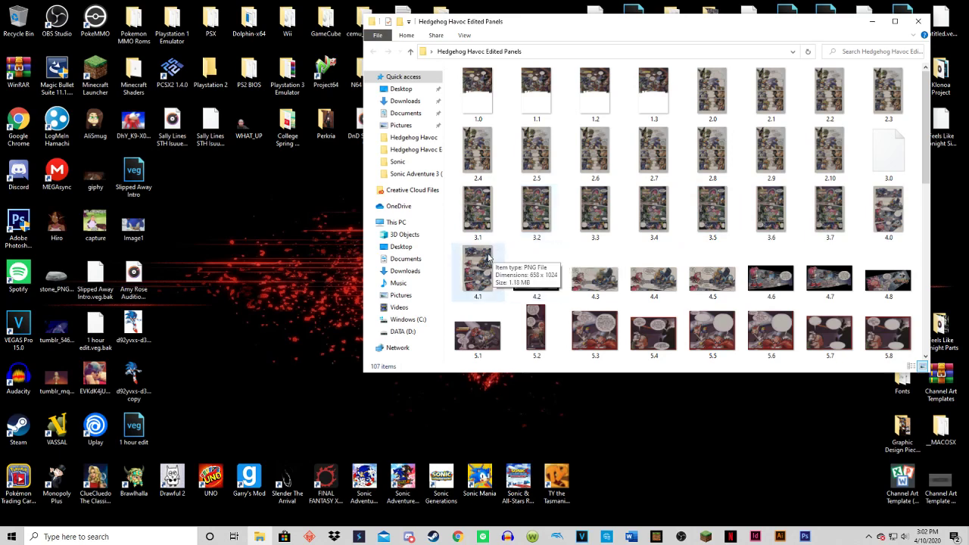
# View the edited panels 4.2 and 4.1 in Photos to compare their speech bubbles, and return to Photoshop.
pyautogui.click(537, 286)
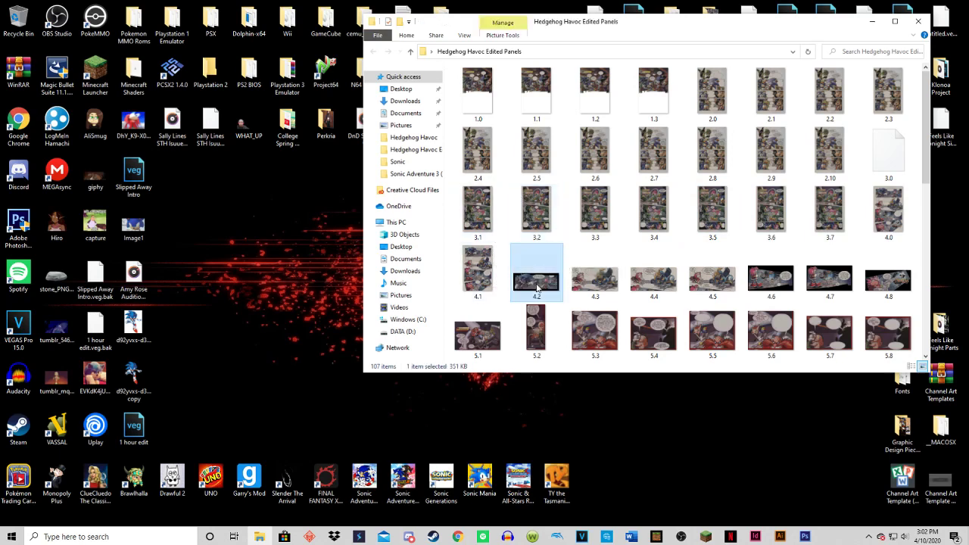
pyautogui.doubleClick(537, 287)
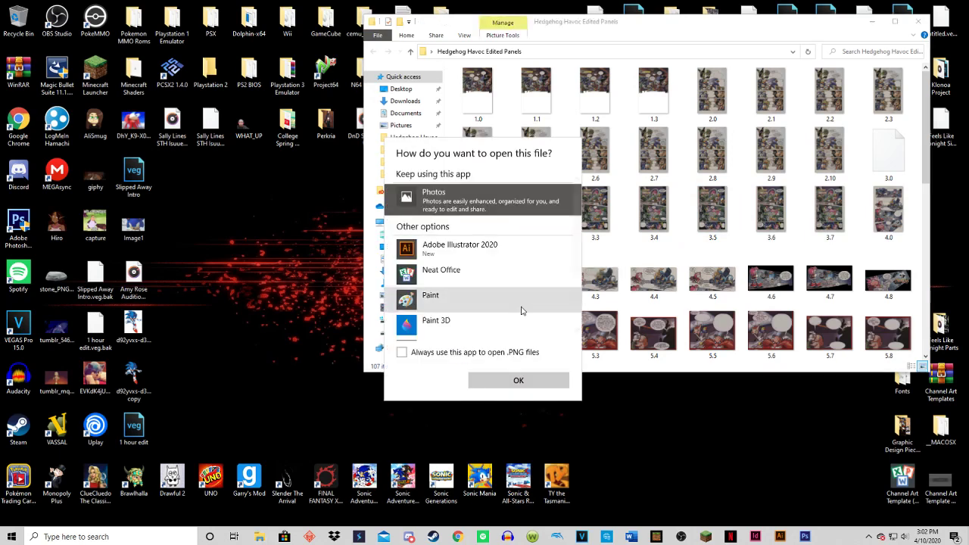
pyautogui.doubleClick(519, 310)
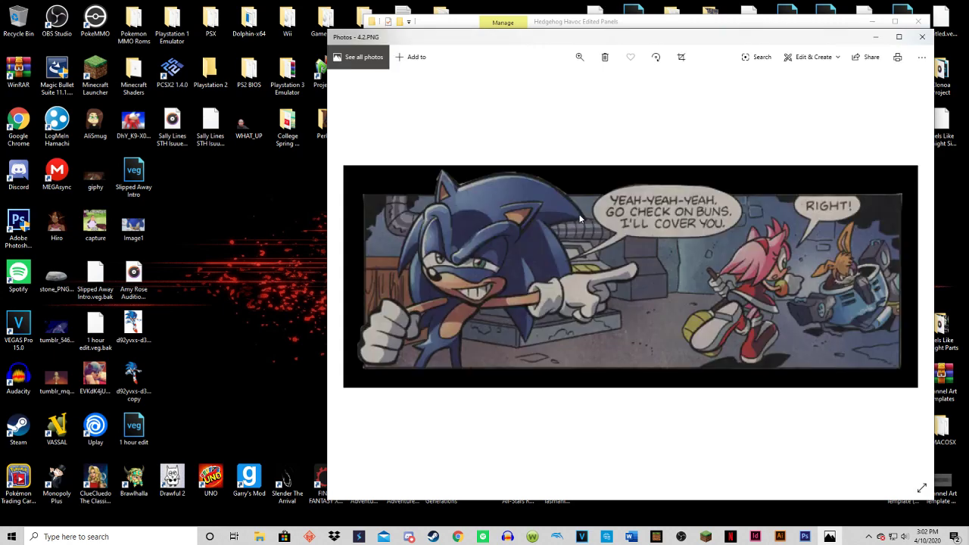
pyautogui.click(922, 38)
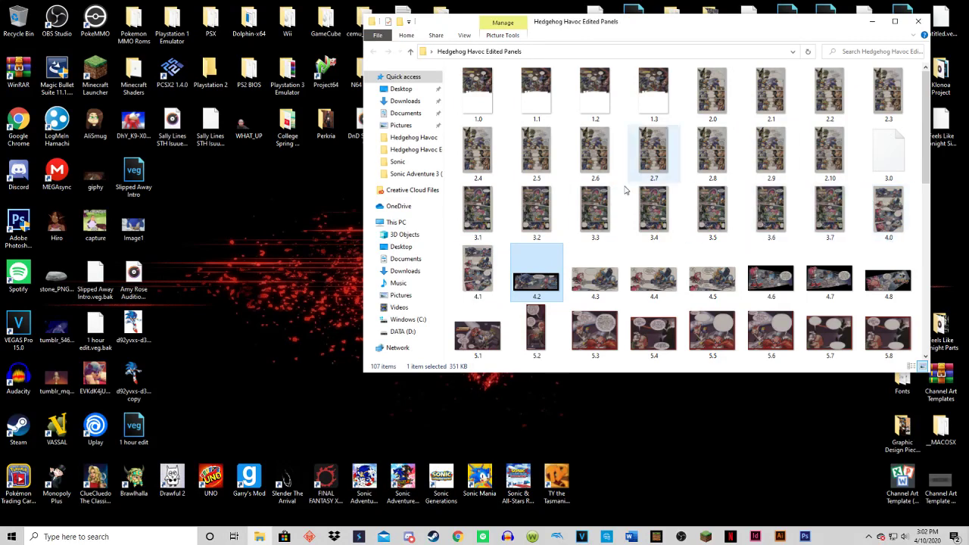
pyautogui.doubleClick(478, 274)
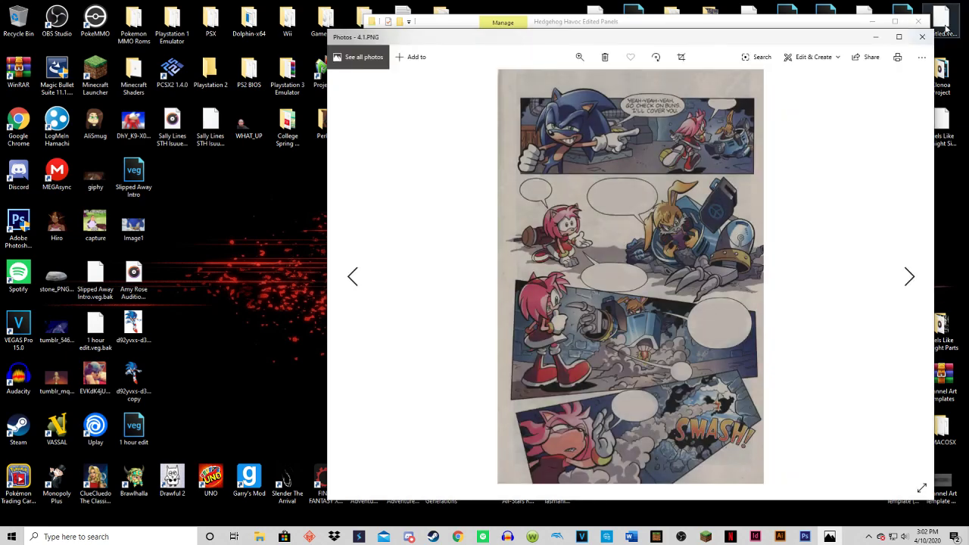
pyautogui.click(922, 36)
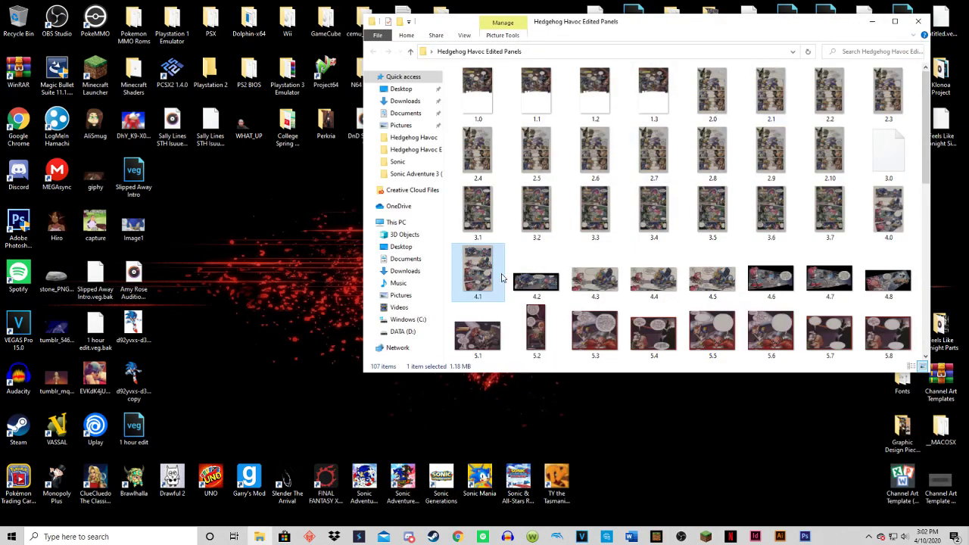
pyautogui.press('Right')
pyautogui.click(874, 24)
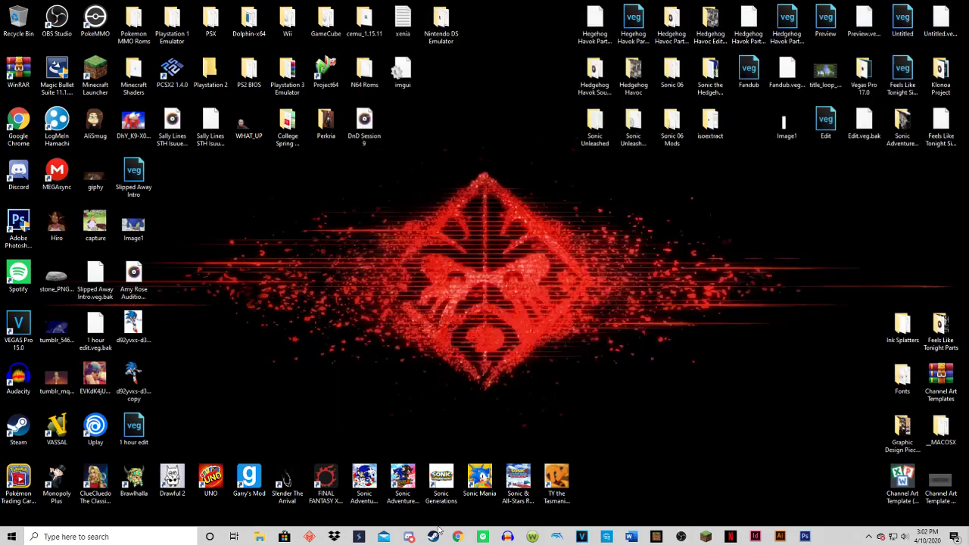
pyautogui.click(805, 536)
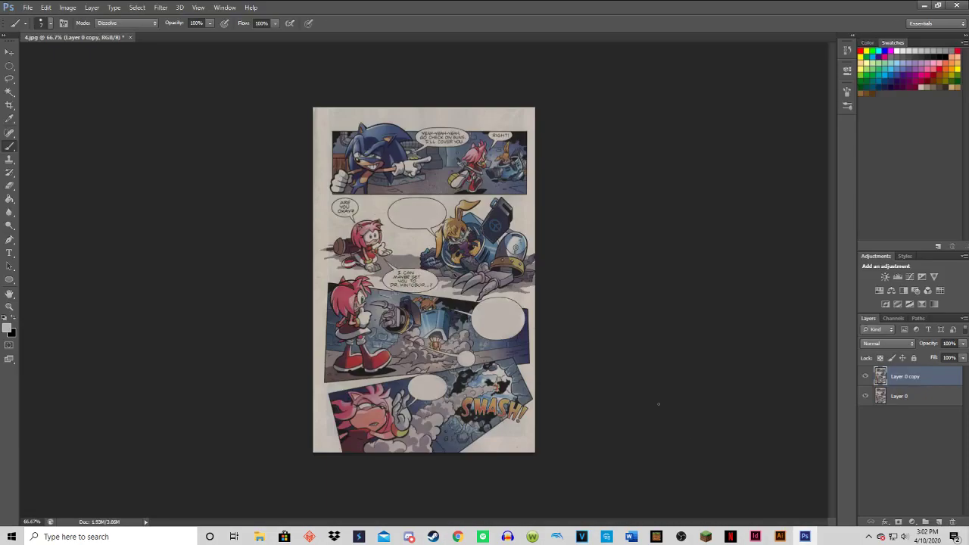
pyautogui.click(30, 6)
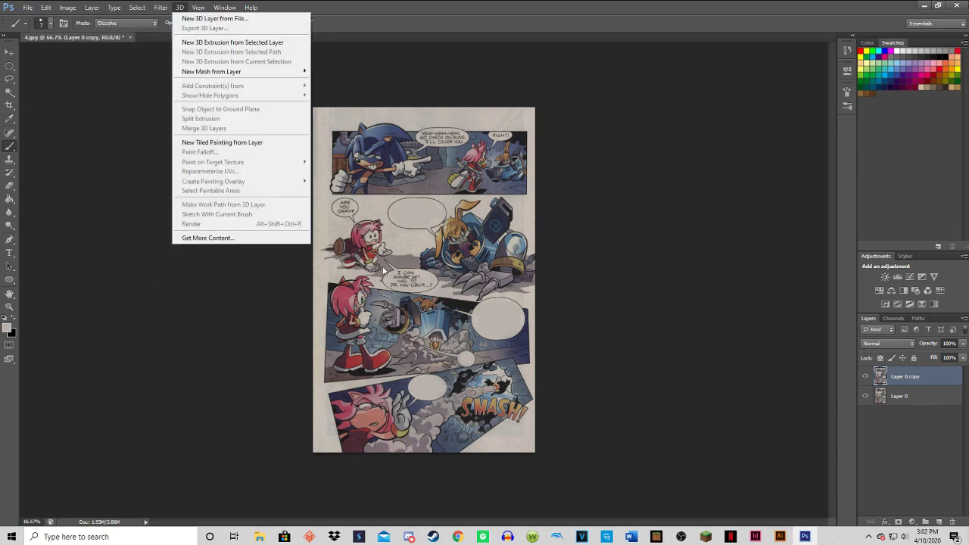
pyautogui.moveTo(48, 8)
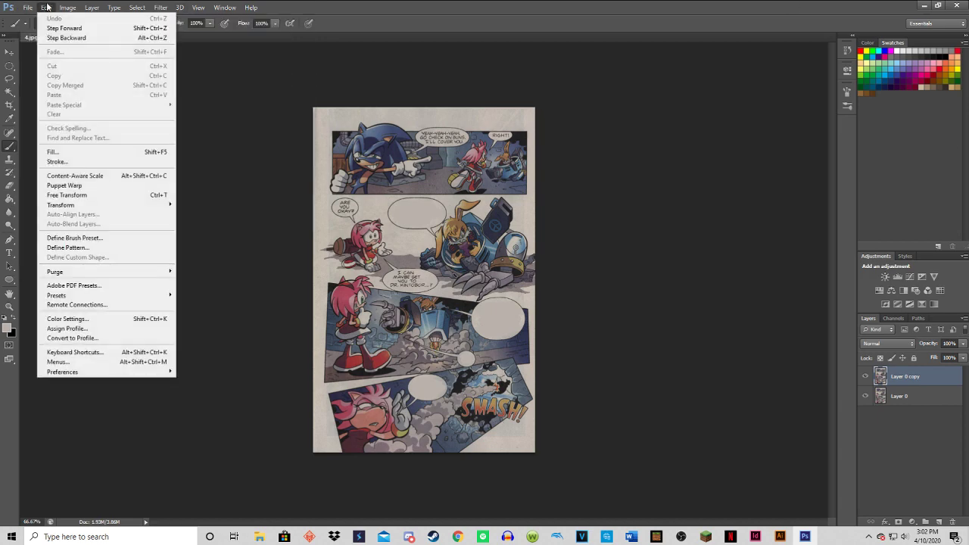
pyautogui.click(61, 39)
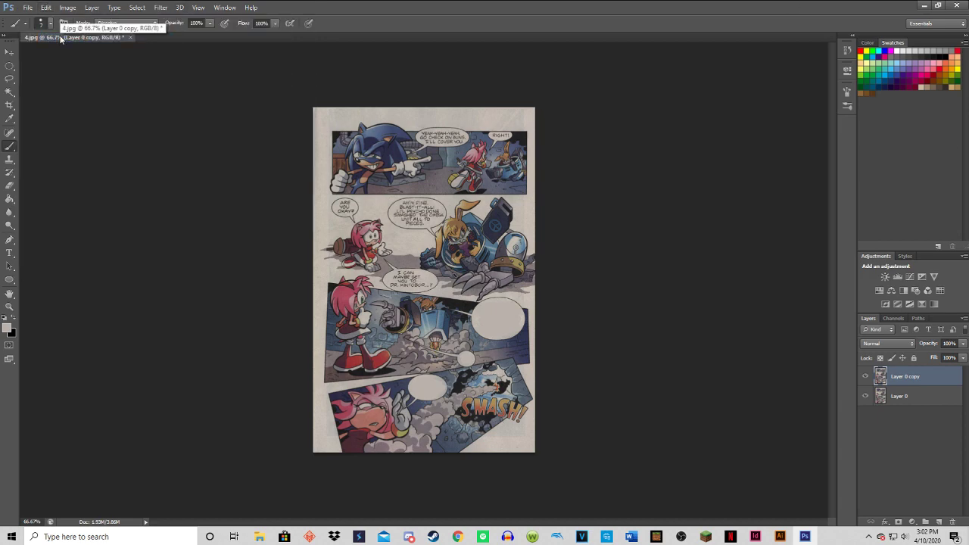
pyautogui.click(47, 7)
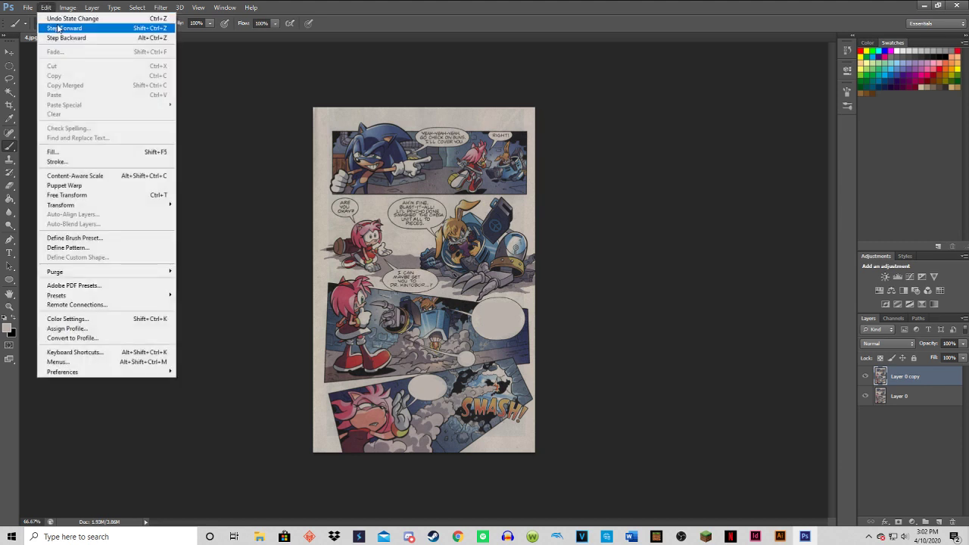
pyautogui.click(61, 25)
# Step forward twice in the edit history to blank Amy's two speech bubbles in the second panel again.
pyautogui.click(46, 7)
pyautogui.click(61, 27)
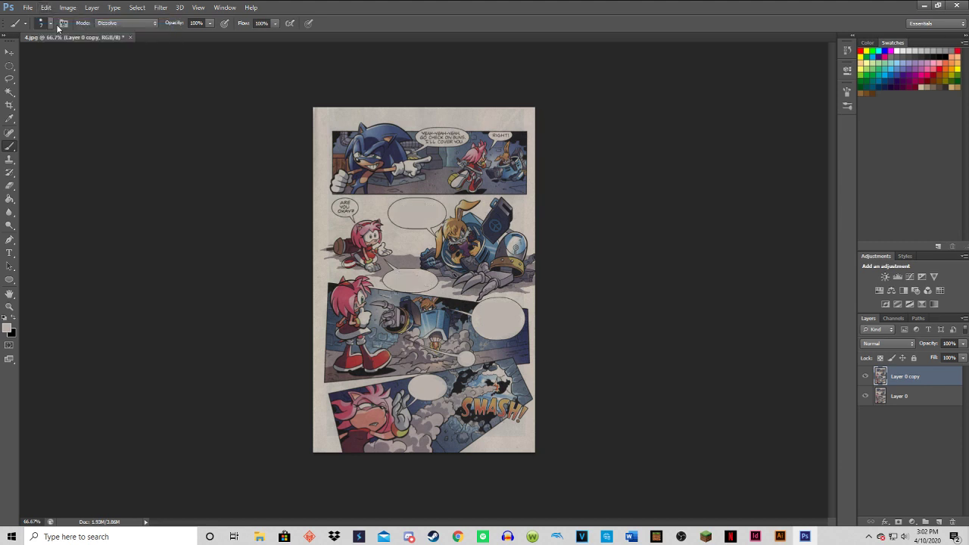
pyautogui.click(50, 8)
pyautogui.click(60, 27)
pyautogui.click(30, 8)
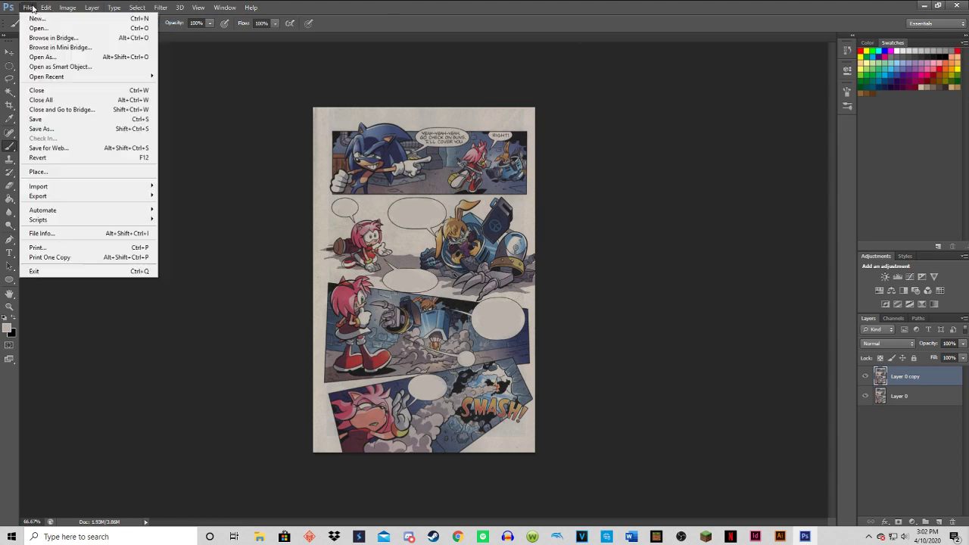
pyautogui.click(42, 129)
pyautogui.click(453, 294)
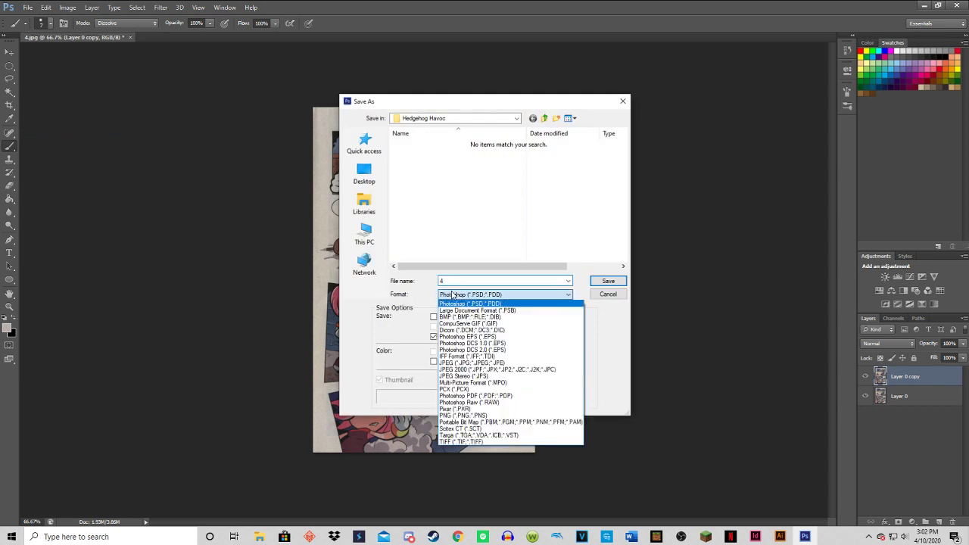
pyautogui.click(449, 415)
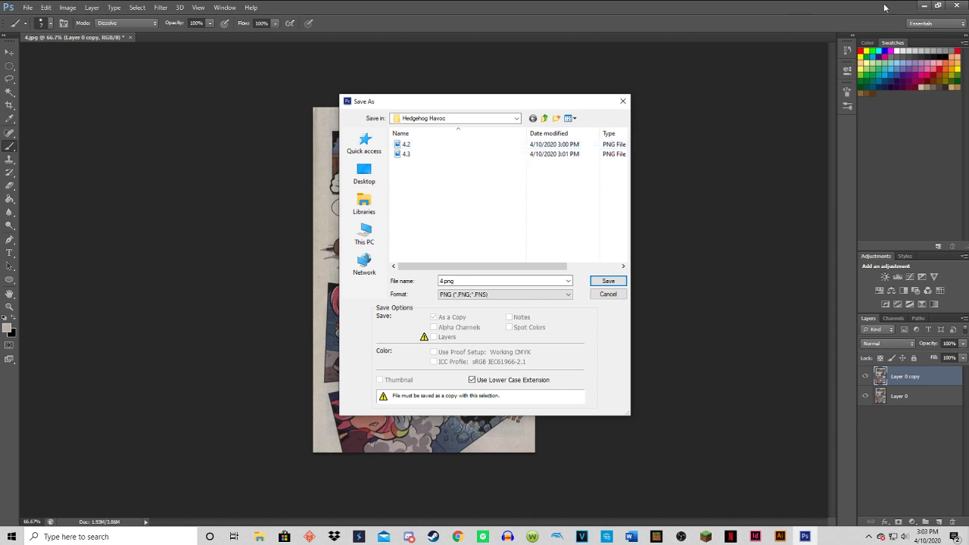
pyautogui.click(598, 294)
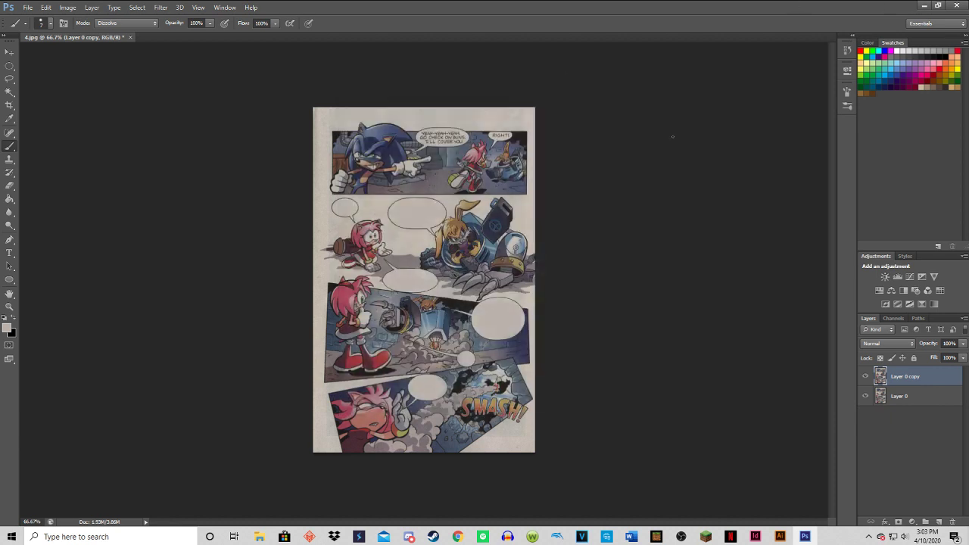
# Switch to the desktop, move 4.2 and 4.3 out of the Hedgehog Havoc folder onto the desktop, and close the folder.
pyautogui.click(925, 4)
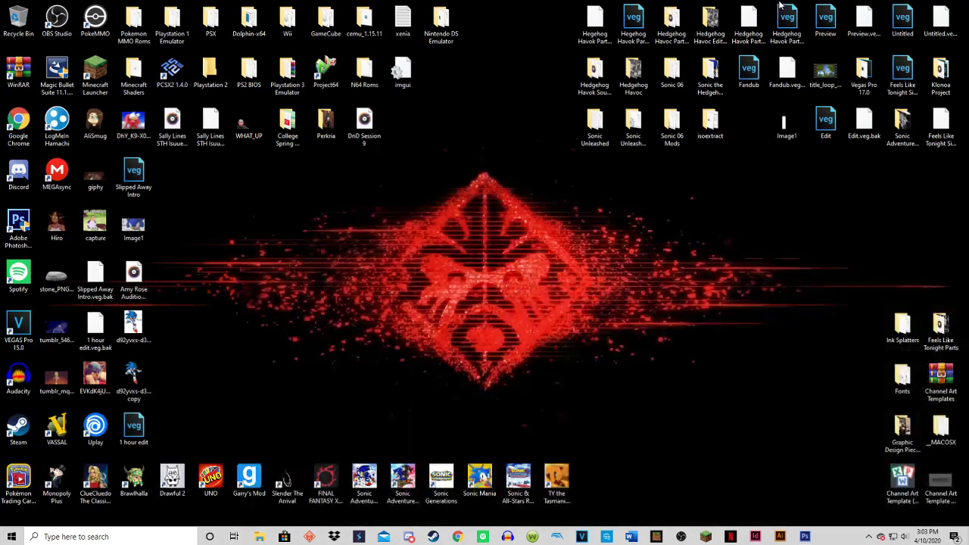
pyautogui.doubleClick(634, 74)
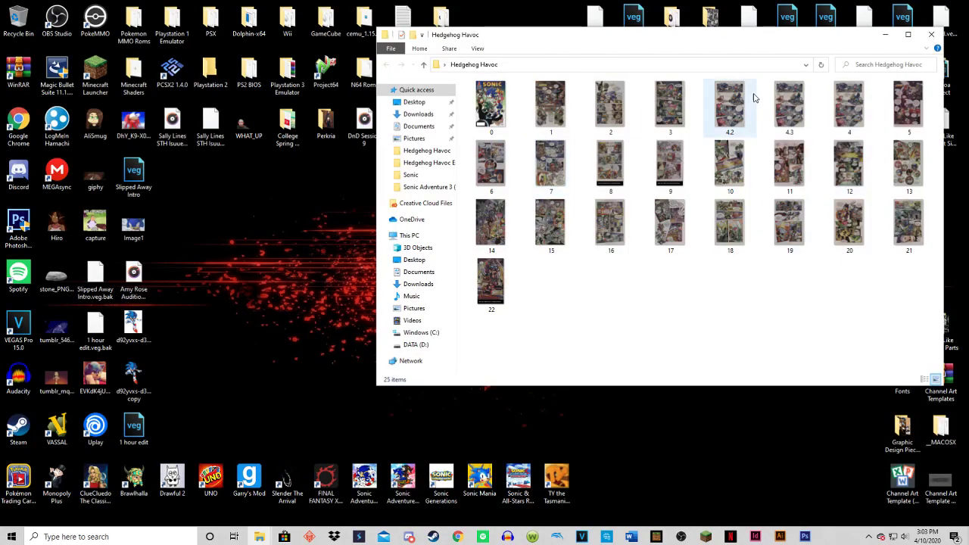
pyautogui.moveTo(746, 102); pyautogui.dragTo(295, 231)
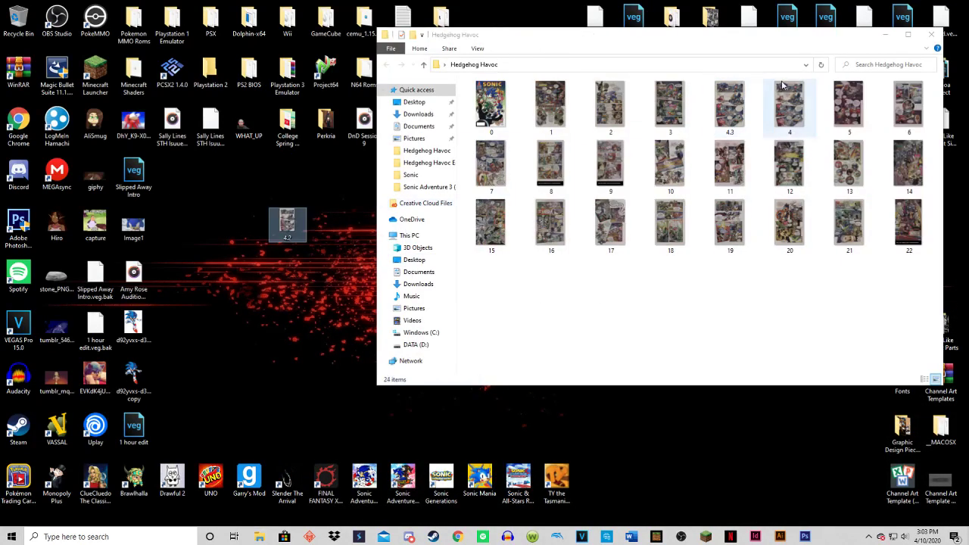
pyautogui.click(736, 102)
pyautogui.moveTo(286, 300); pyautogui.dragTo(287, 299)
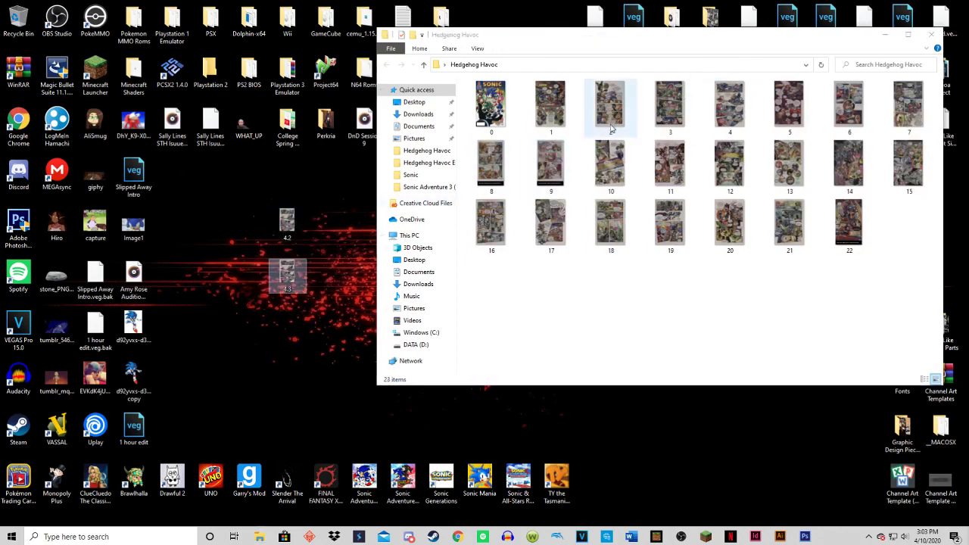
pyautogui.click(932, 37)
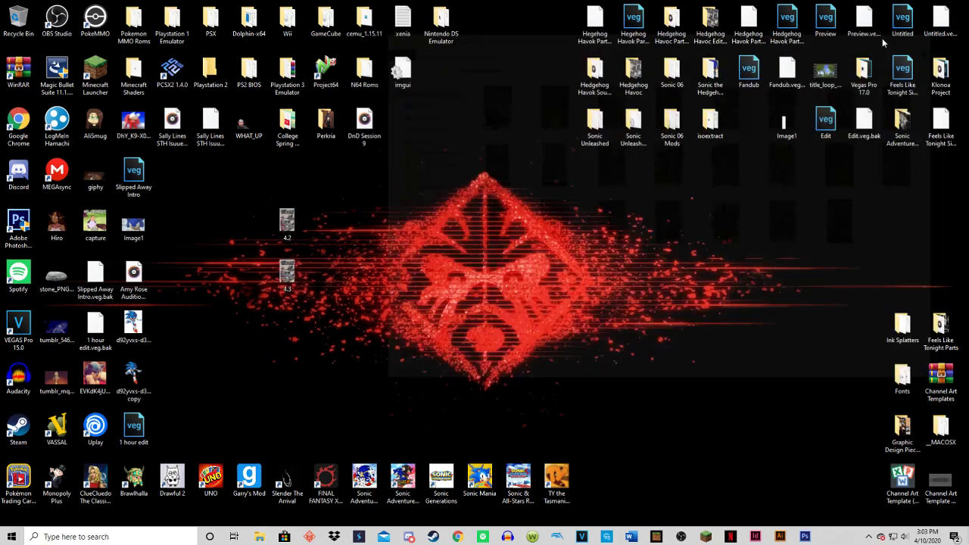
# Move 4.2 and 4.3 from the desktop into the Hedgehog Havoc Edited Panels folder, replacing the existing files.
pyautogui.moveTo(287, 223); pyautogui.dragTo(698, 27)
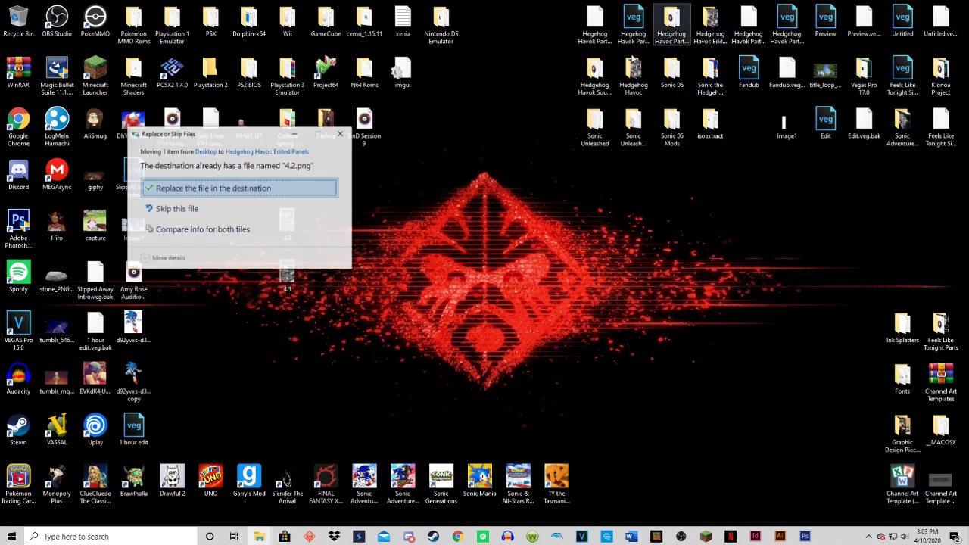
pyautogui.click(236, 186)
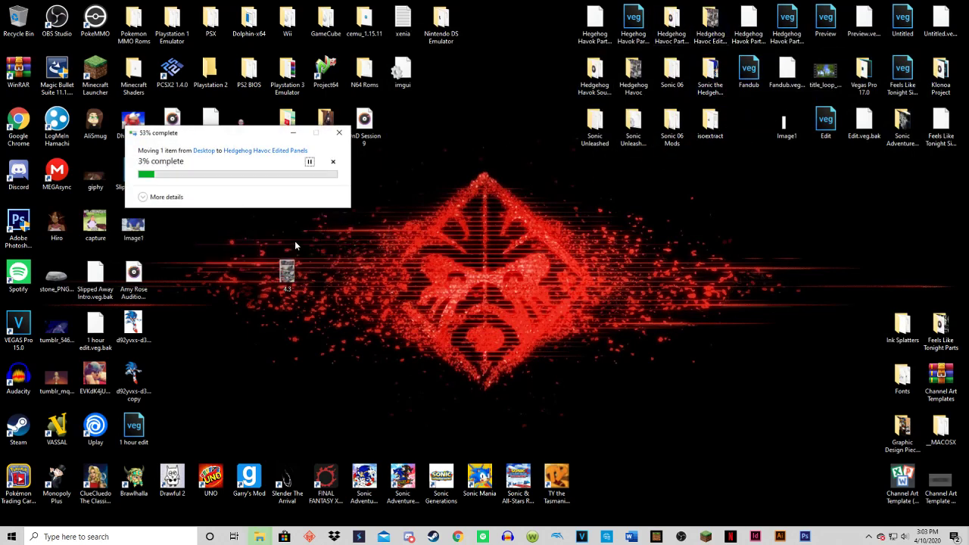
pyautogui.moveTo(506, 255); pyautogui.dragTo(700, 27)
pyautogui.click(433, 187)
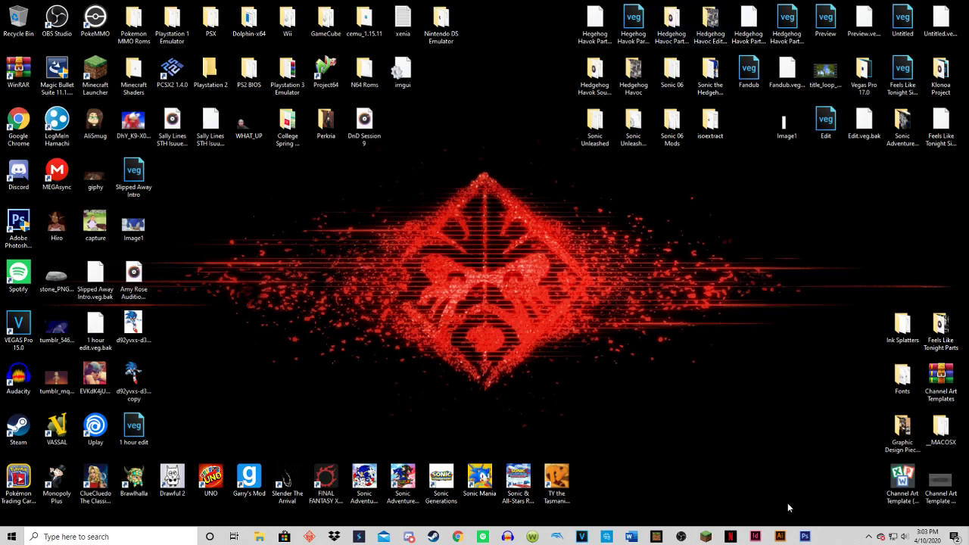
# Return to Photoshop and step backward once to restore Amy's "Are you okay?" bubble text in the second panel.
pyautogui.click(805, 536)
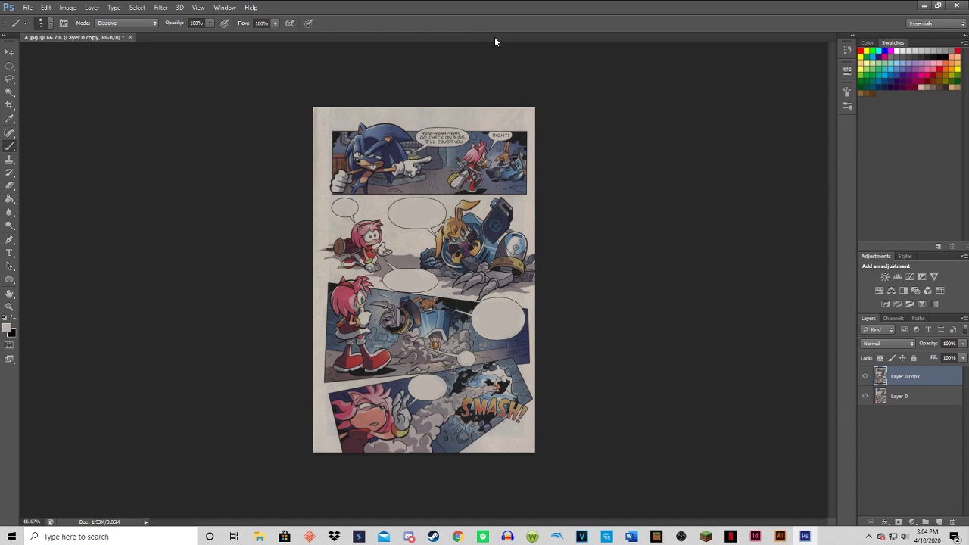
pyautogui.hotkey('ctrl', 'alt', 'z')
pyautogui.click(27, 8)
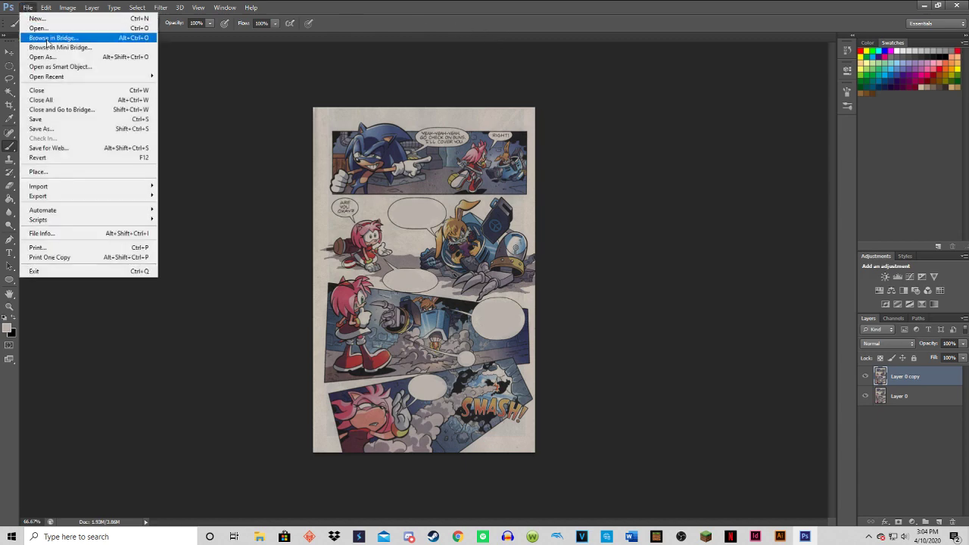
pyautogui.click(41, 128)
pyautogui.click(493, 294)
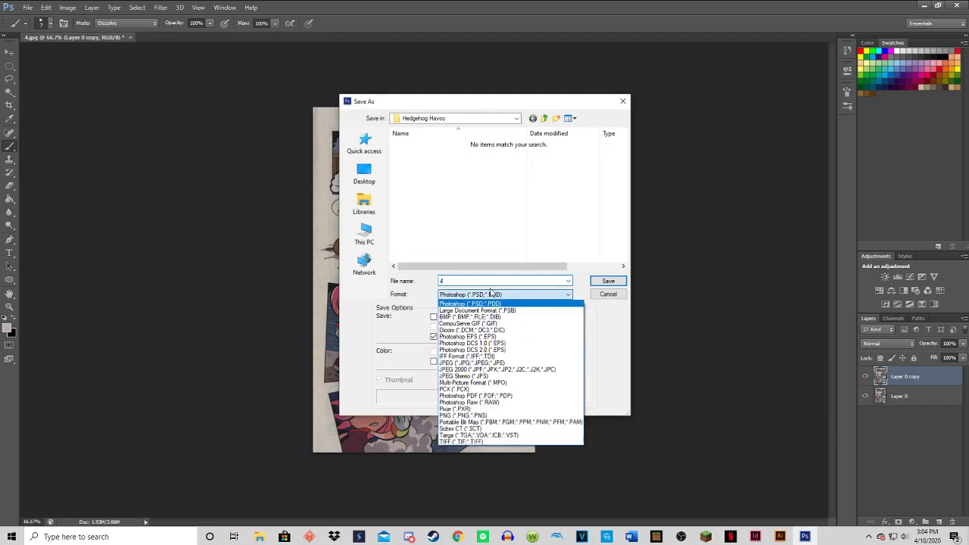
pyautogui.click(458, 415)
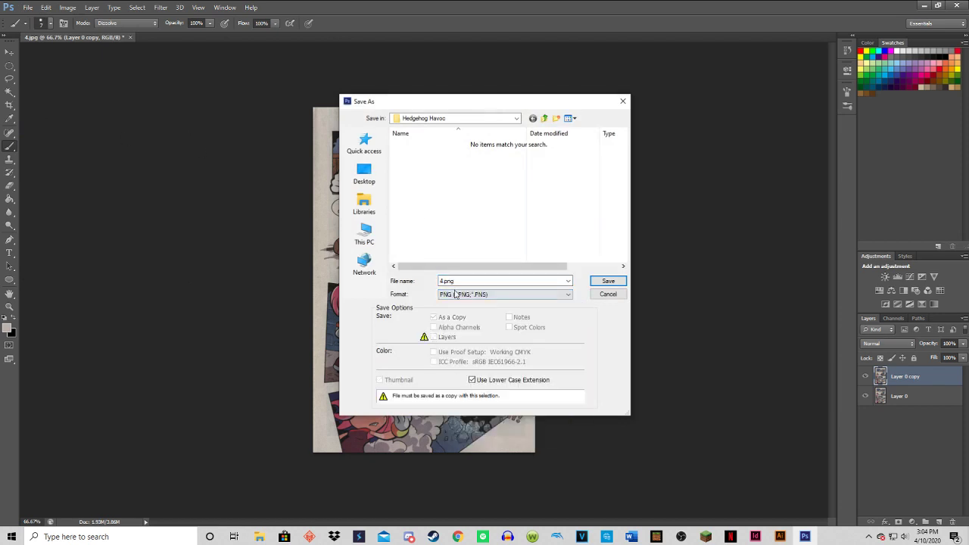
pyautogui.click(444, 281)
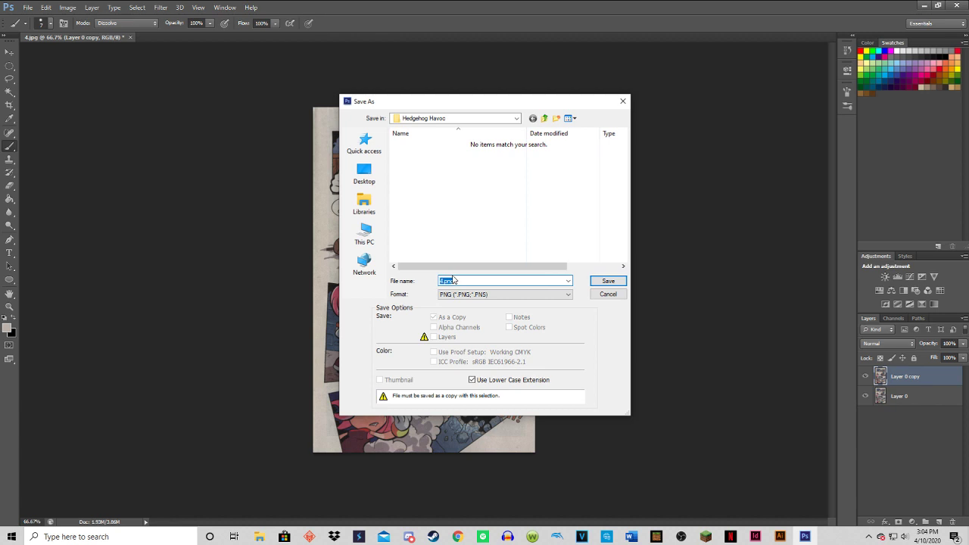
pyautogui.click(444, 281)
pyautogui.moveTo(452, 101); pyautogui.dragTo(624, 118)
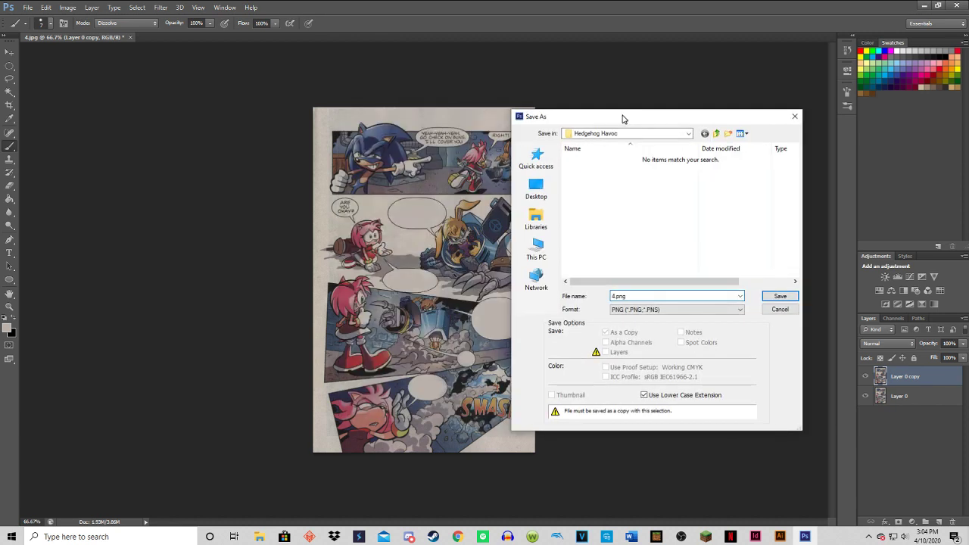
pyautogui.click(776, 310)
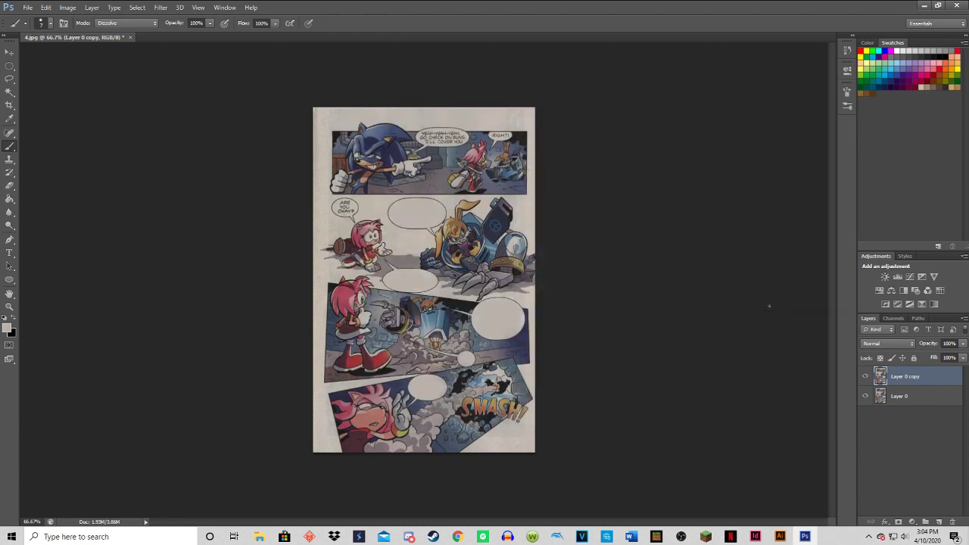
# Step backward to restore the text in Amy's lower bubble of the second panel, and set up a new copy in PNG format.
pyautogui.hotkey('ctrl', 'z')
pyautogui.click(27, 7)
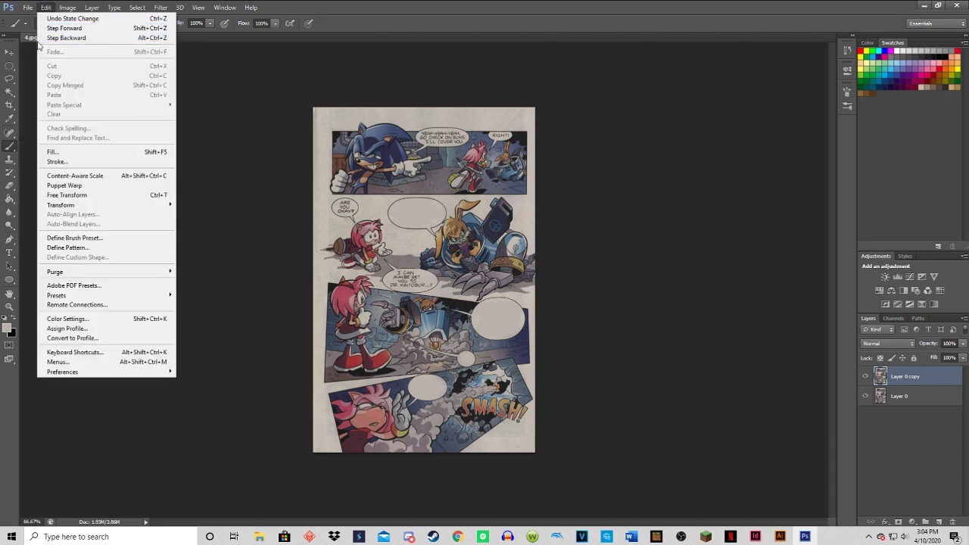
pyautogui.click(63, 129)
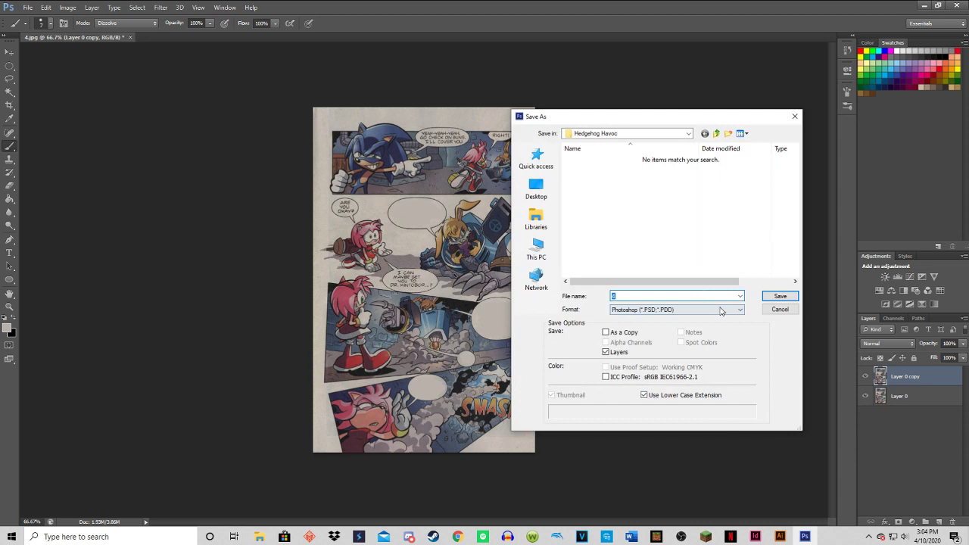
pyautogui.click(723, 310)
pyautogui.click(636, 430)
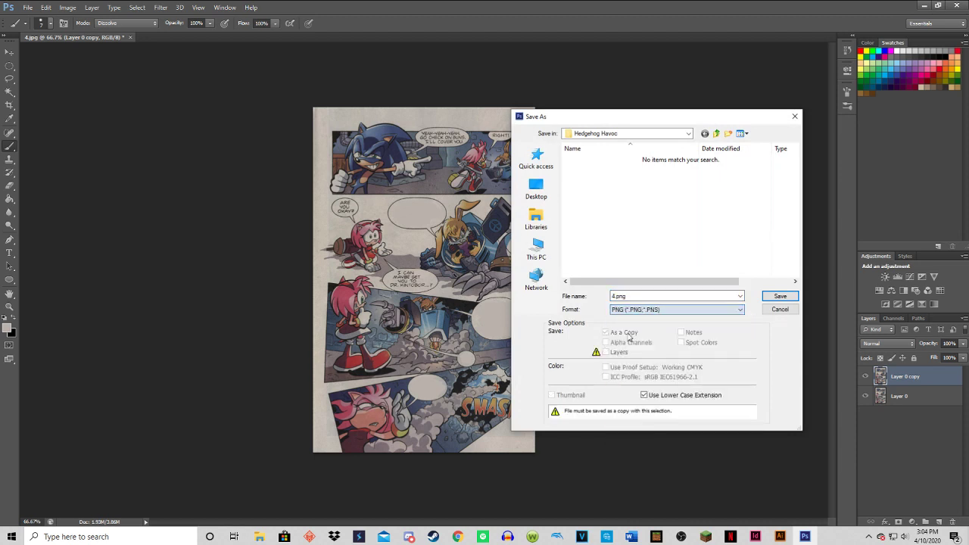
# Name this copy 4.4.png and save it in the Hedgehog Havoc folder with Smallest / Slow compression and no interlacing.
pyautogui.click(614, 296)
pyautogui.click(615, 296)
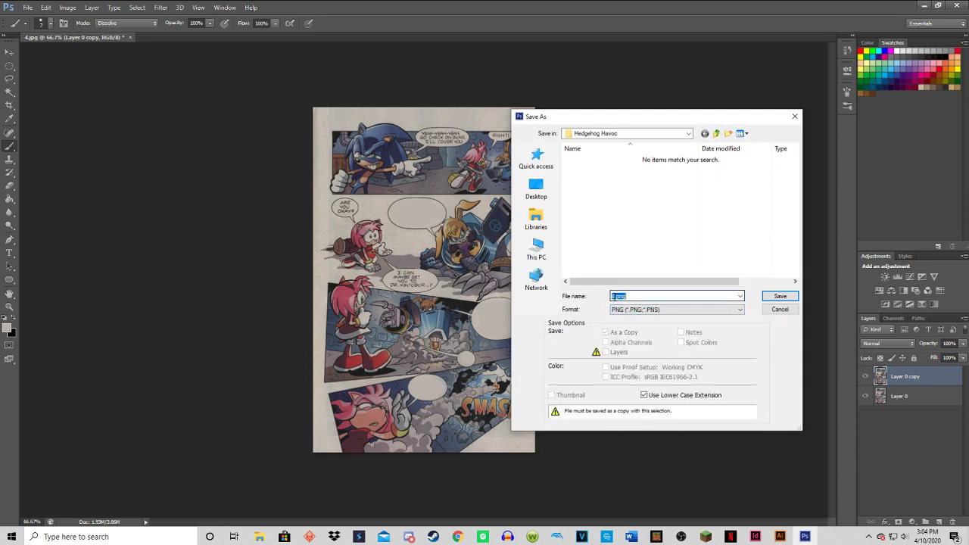
pyautogui.click(616, 296)
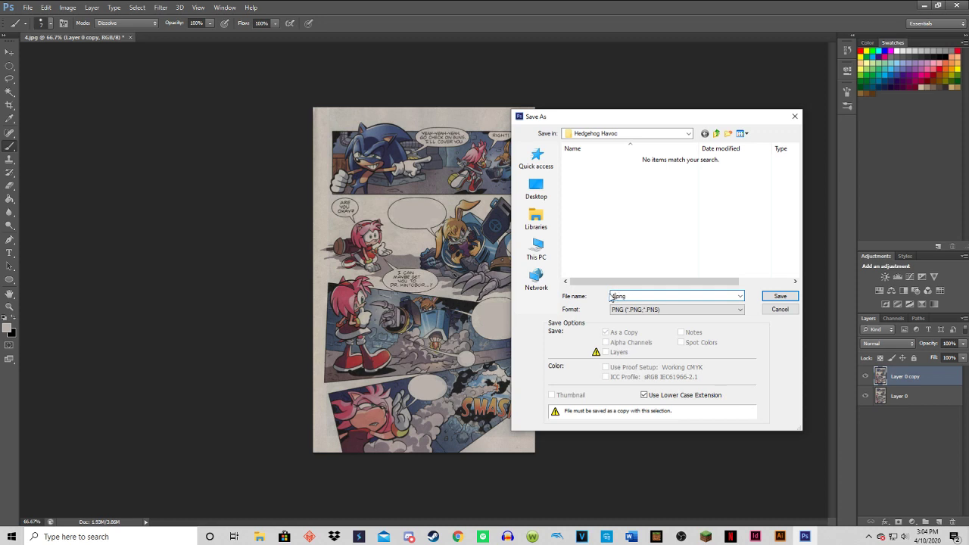
pyautogui.write('.4')
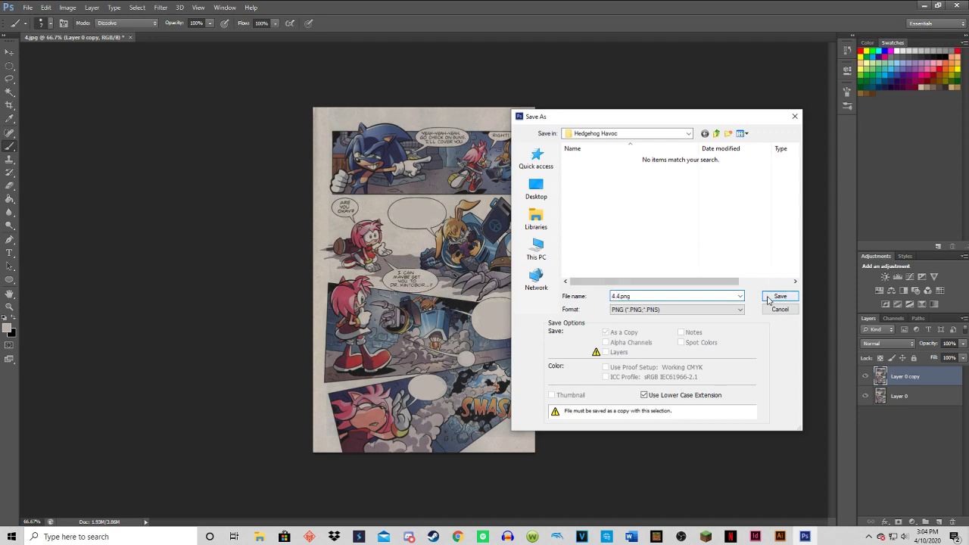
pyautogui.click(780, 296)
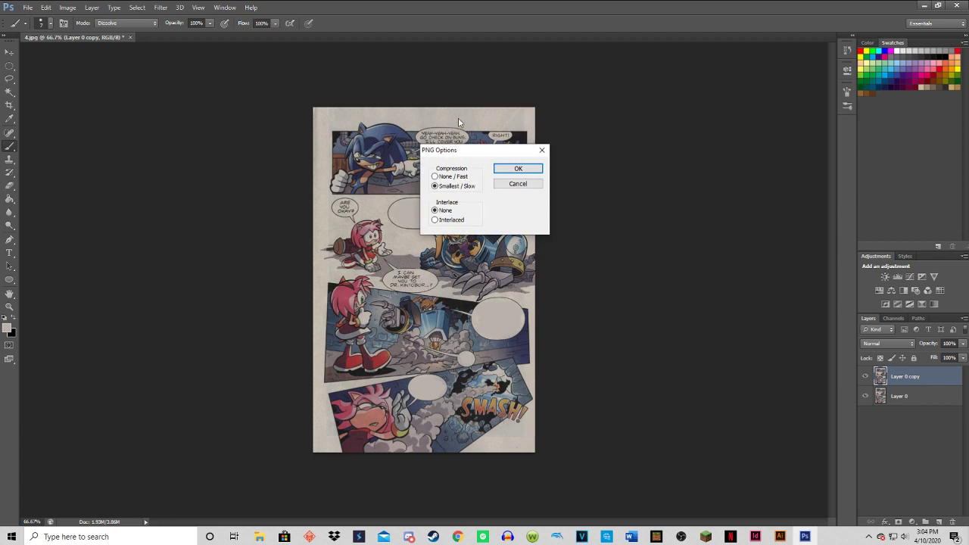
pyautogui.click(513, 167)
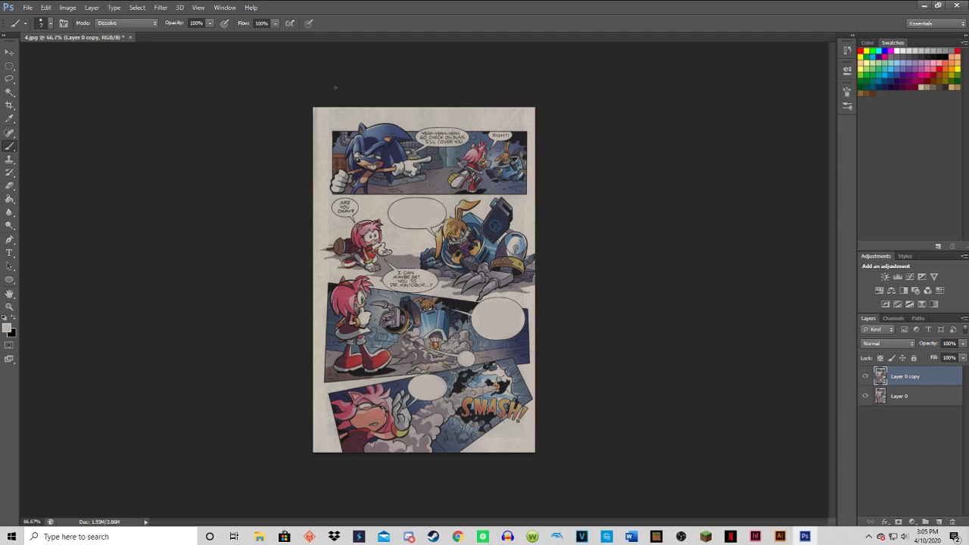
# Step backward to restore the rabbit character's bubble text in the second panel, and set up another copy in PNG format.
pyautogui.hotkey('ctrl', 'z')
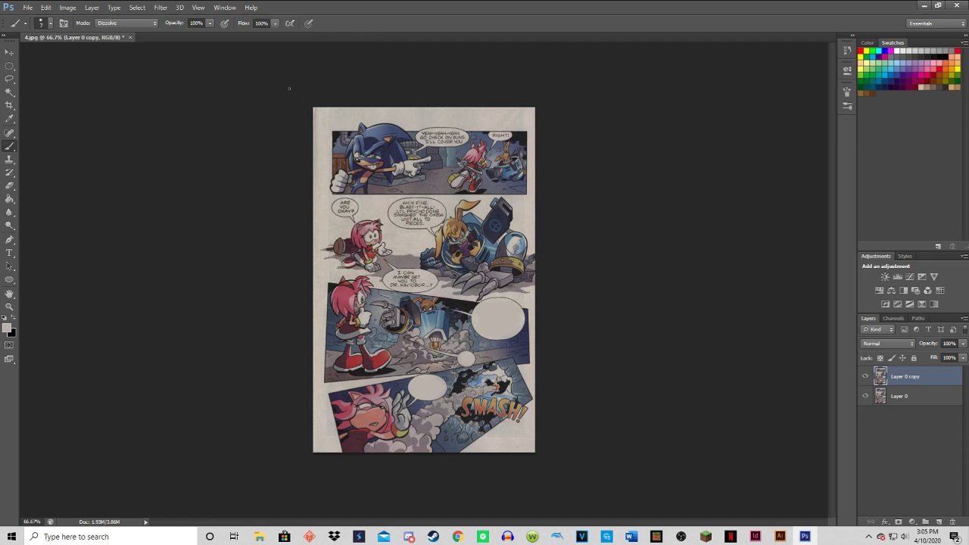
pyautogui.click(35, 8)
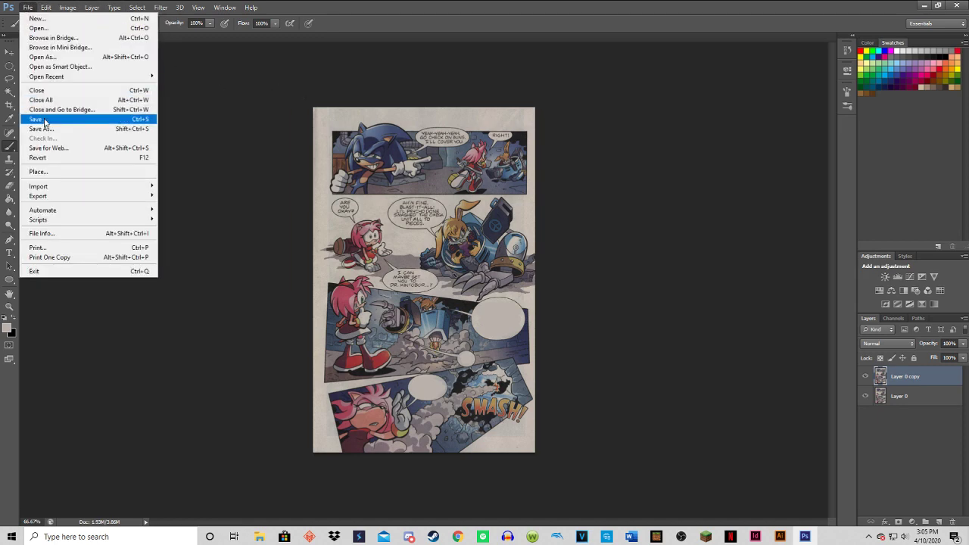
pyautogui.click(48, 129)
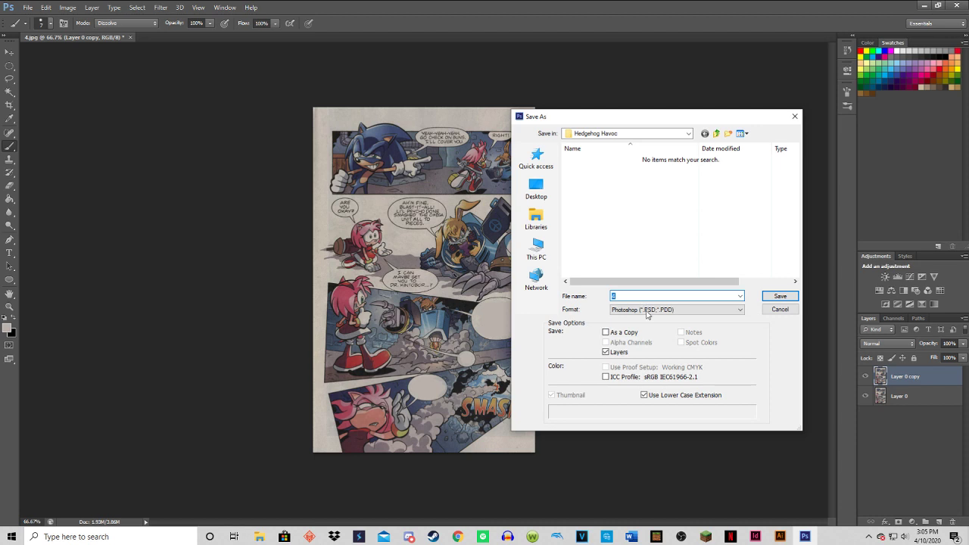
pyautogui.click(644, 310)
pyautogui.click(634, 430)
# Name this copy 4.5.png and save it in the Hedgehog Havoc folder with Smallest / Slow compression and no interlacing.
pyautogui.click(616, 296)
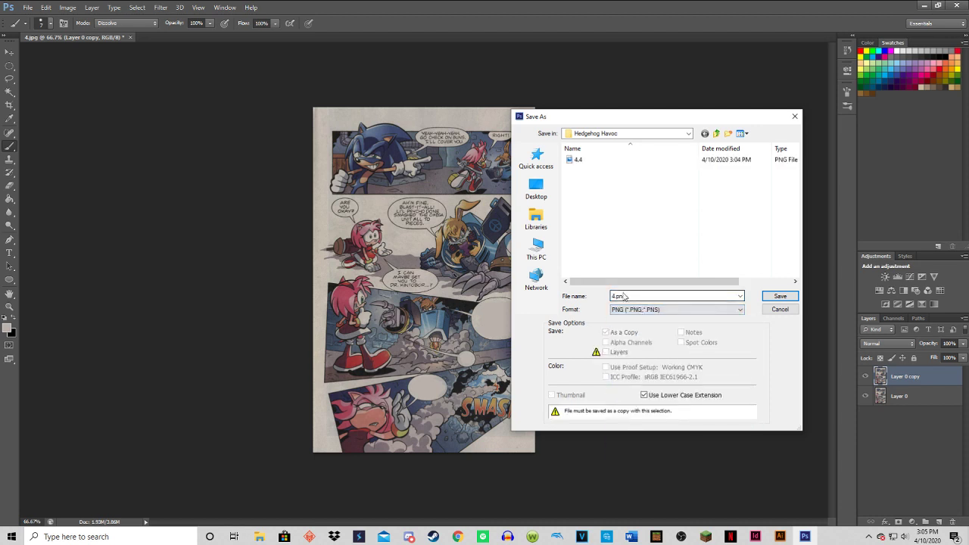
pyautogui.click(616, 296)
pyautogui.click(614, 296)
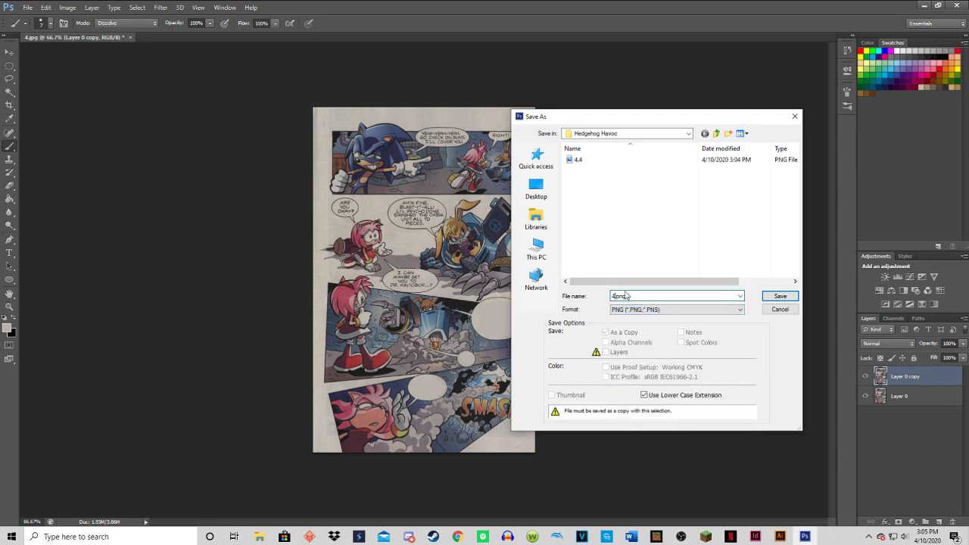
pyautogui.write('5')
pyautogui.press('BackSpace')
pyautogui.write('.5')
pyautogui.click(792, 297)
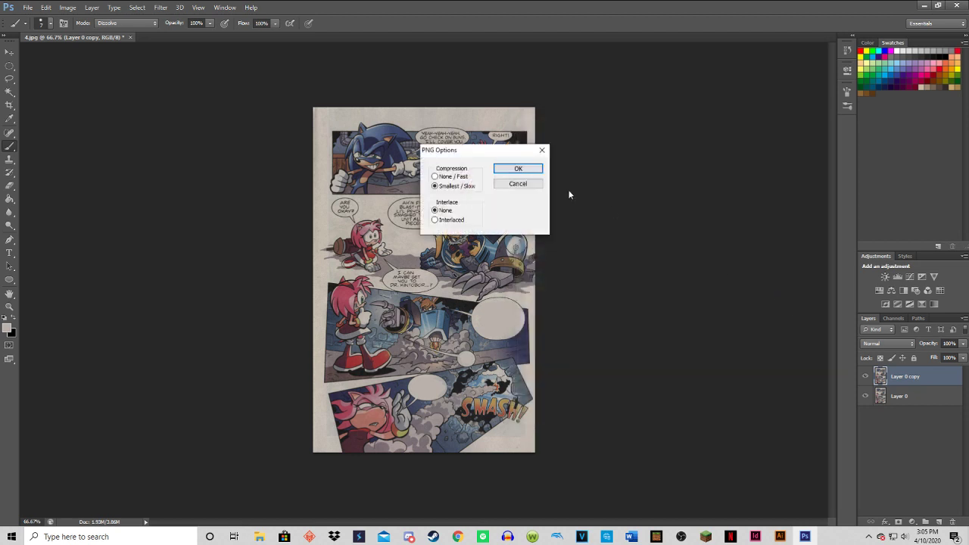
pyautogui.click(515, 169)
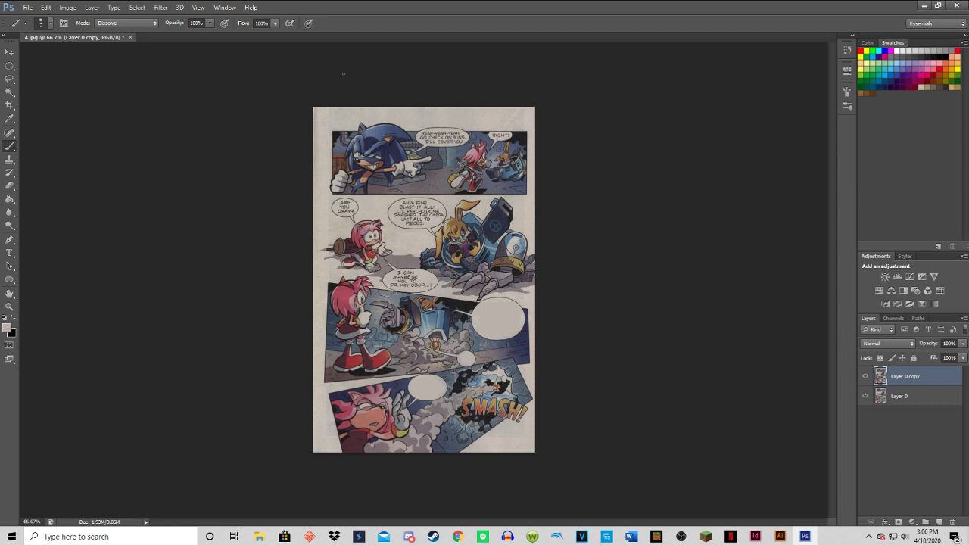
# Step backward to restore the text in the third panel's large bubble, and set up a new copy in PNG format.
pyautogui.hotkey('ctrl', 'z')
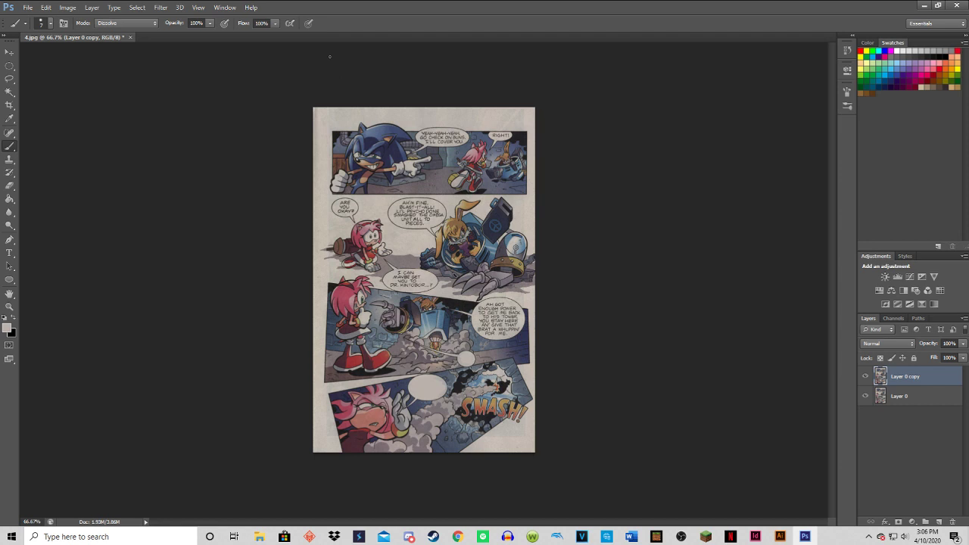
pyautogui.click(27, 8)
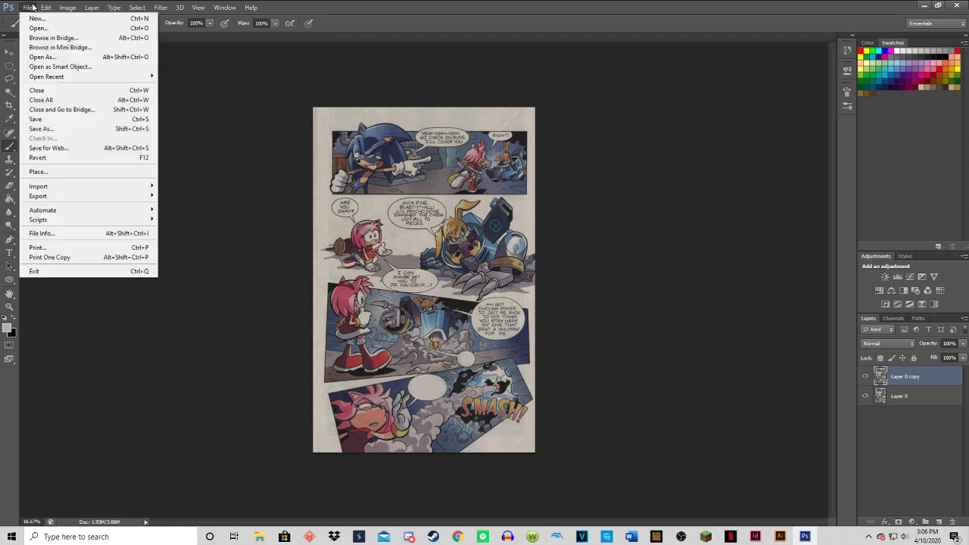
pyautogui.click(53, 129)
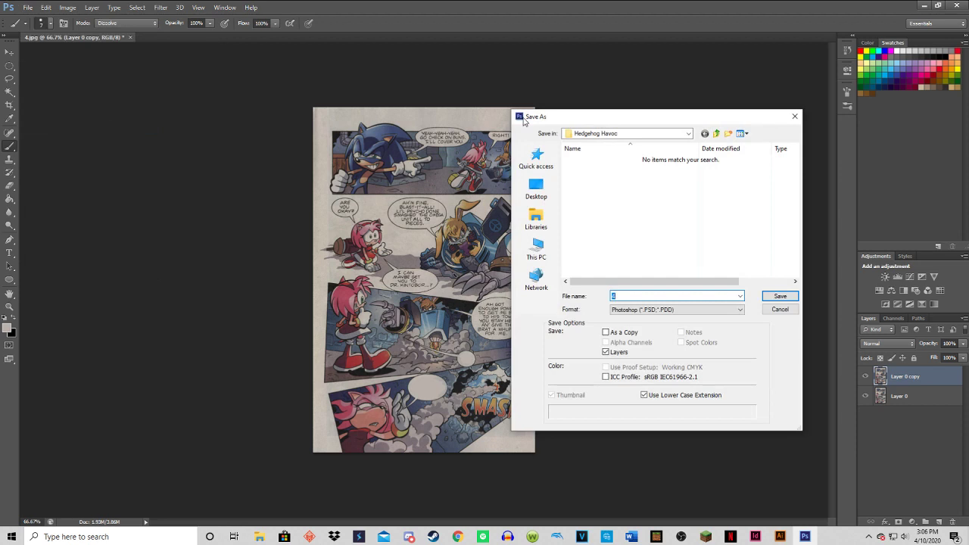
pyautogui.click(628, 311)
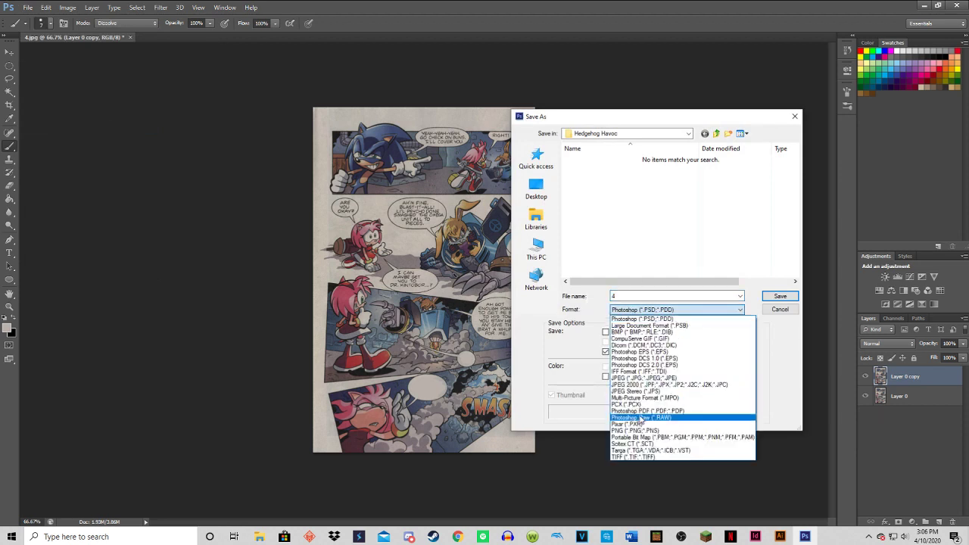
pyautogui.click(643, 428)
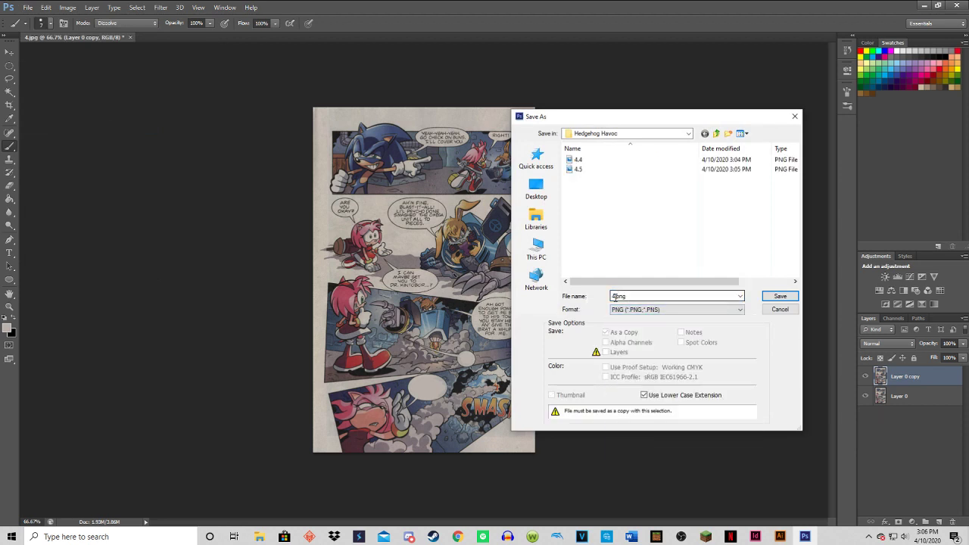
# Name this copy 4.6.png and save it in the Hedgehog Havoc folder with Smallest / Slow compression and no interlacing.
pyautogui.doubleClick(617, 295)
pyautogui.click(617, 295)
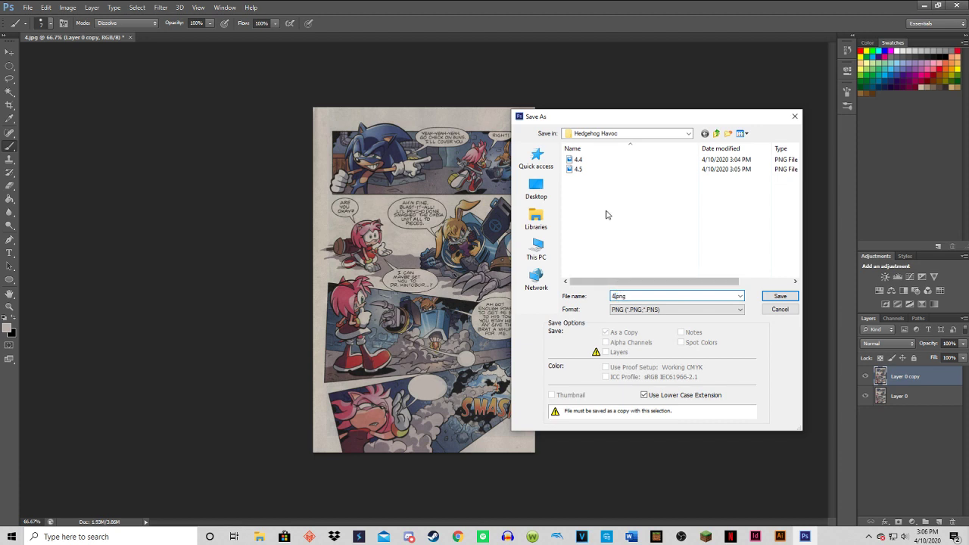
pyautogui.click(690, 134)
pyautogui.click(694, 136)
pyautogui.click(663, 136)
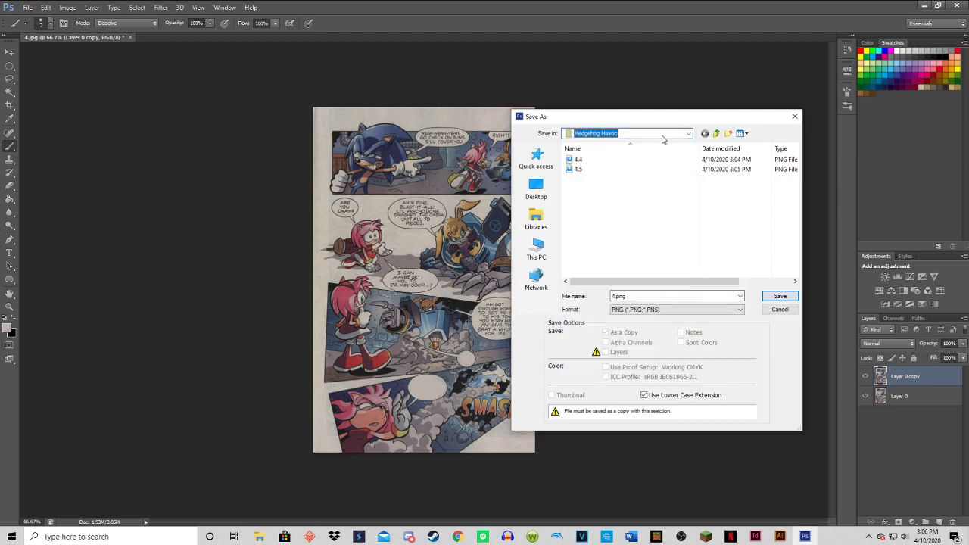
pyautogui.click(615, 296)
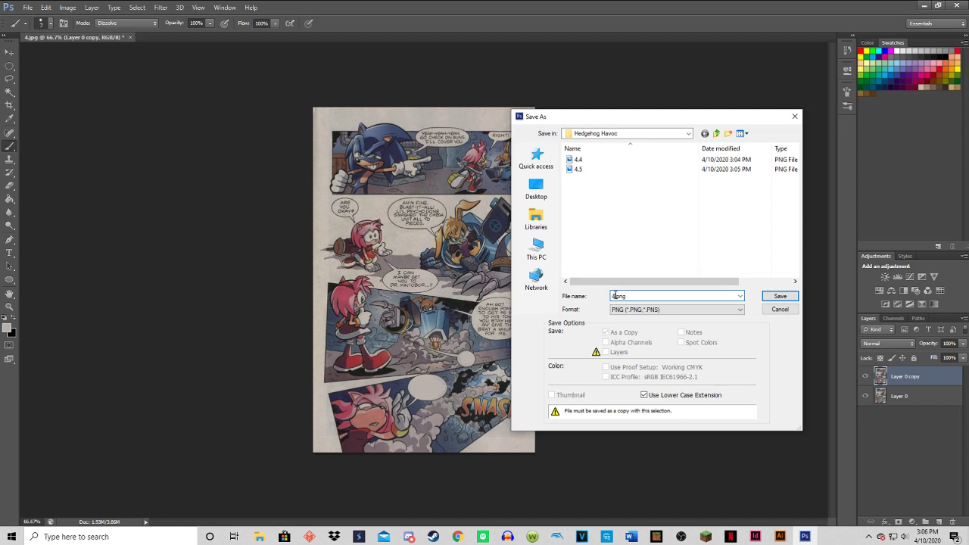
pyautogui.write('.6')
pyautogui.click(780, 296)
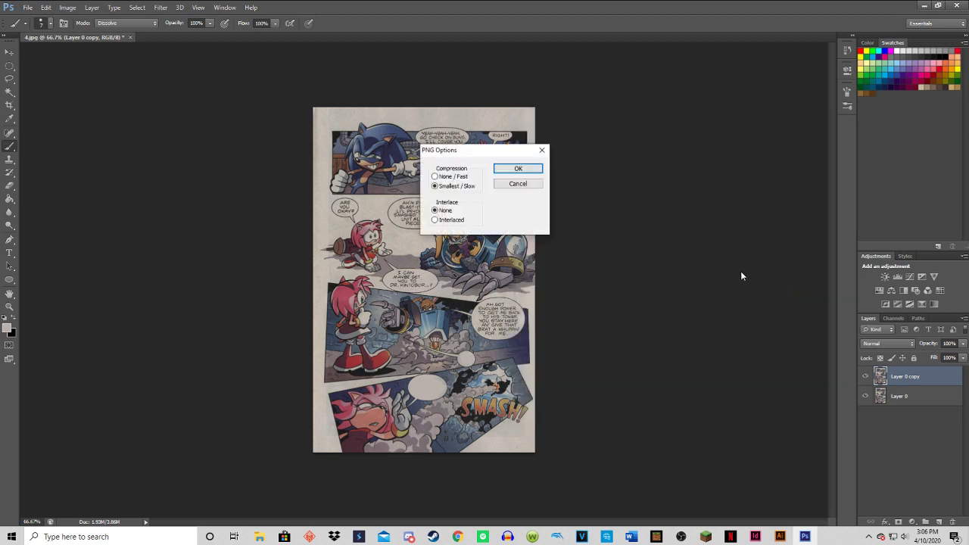
pyautogui.click(510, 171)
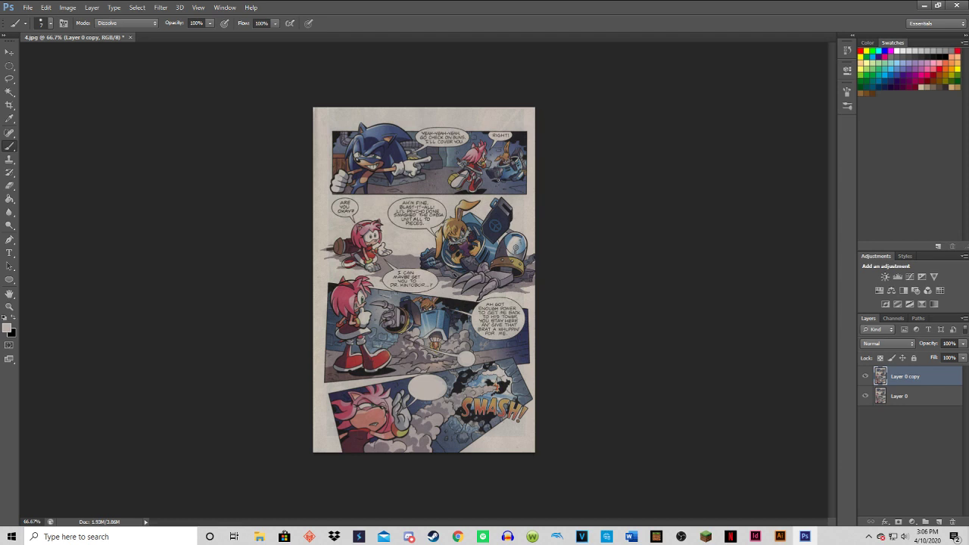
# Step backward to restore the text in the third panel's small lower bubble, and set up another copy in PNG format.
pyautogui.hotkey('ctrl', 'z')
pyautogui.click(31, 8)
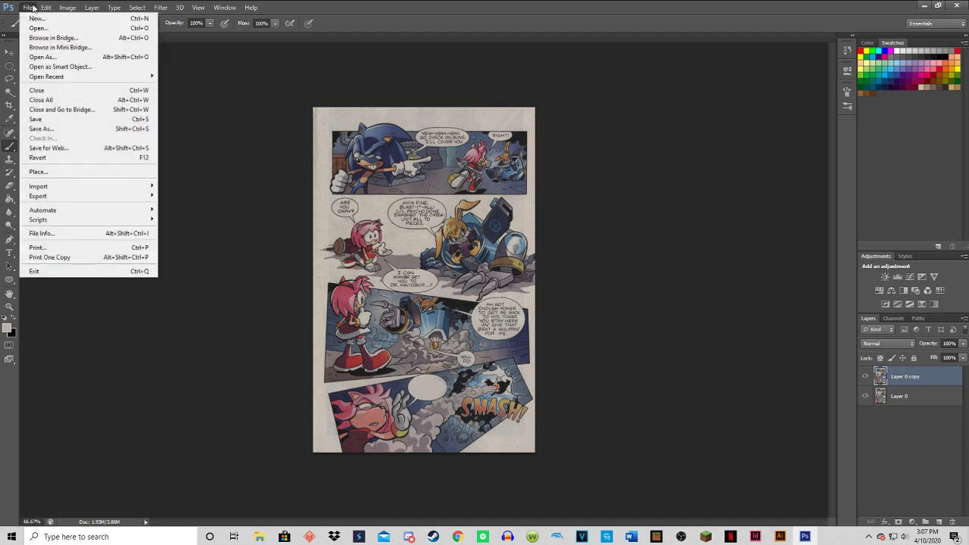
pyautogui.click(60, 130)
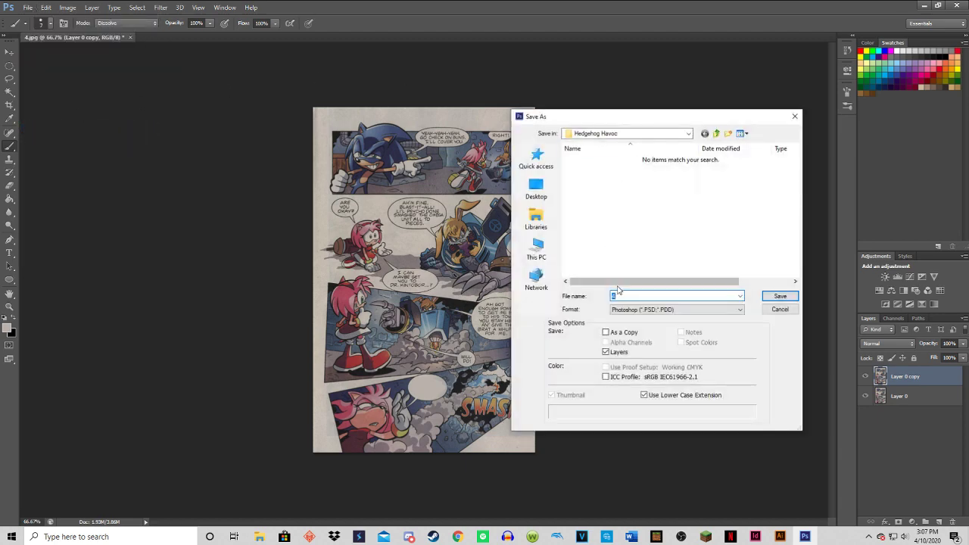
pyautogui.click(636, 309)
pyautogui.click(644, 432)
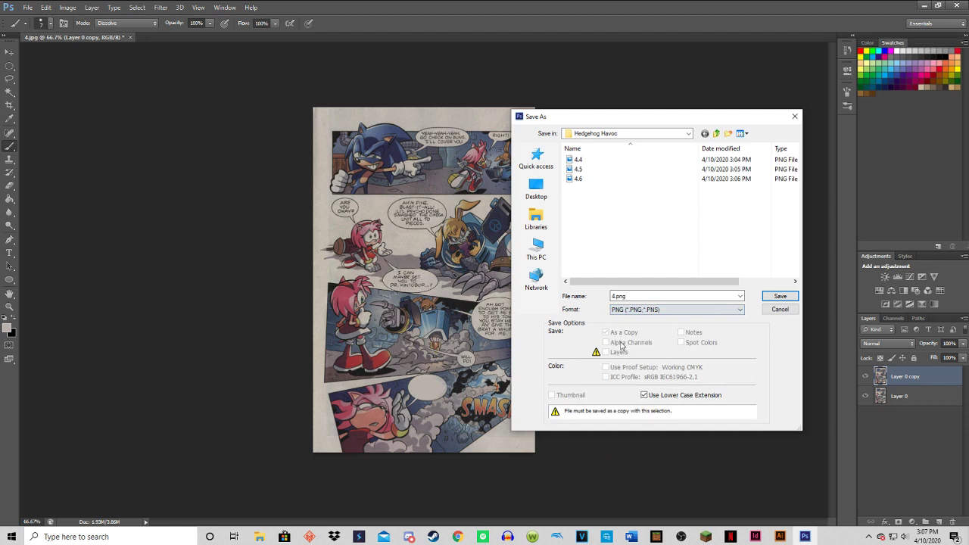
# Name this copy 4.7.png and save it in the Hedgehog Havoc folder with Smallest / Slow compression and no interlacing.
pyautogui.click(615, 296)
pyautogui.click(615, 296)
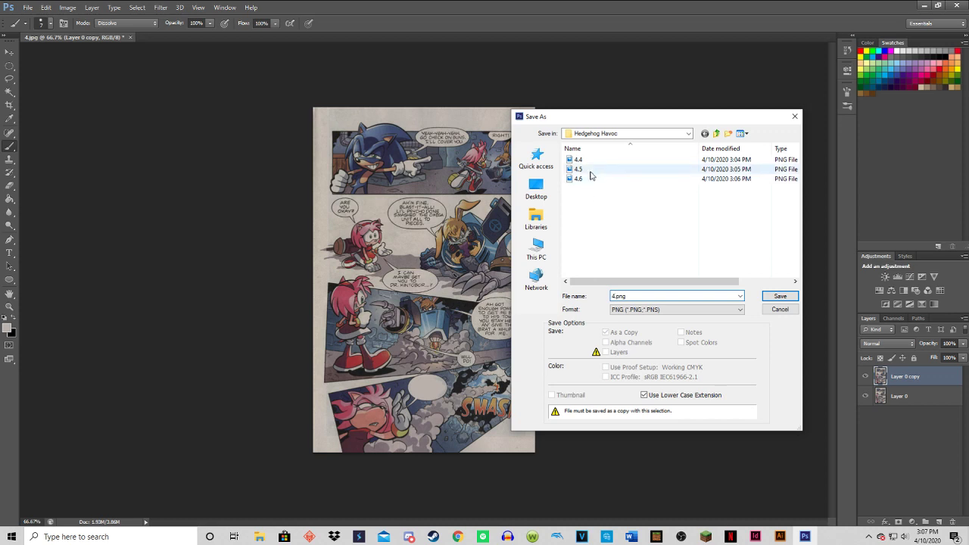
pyautogui.write('.7')
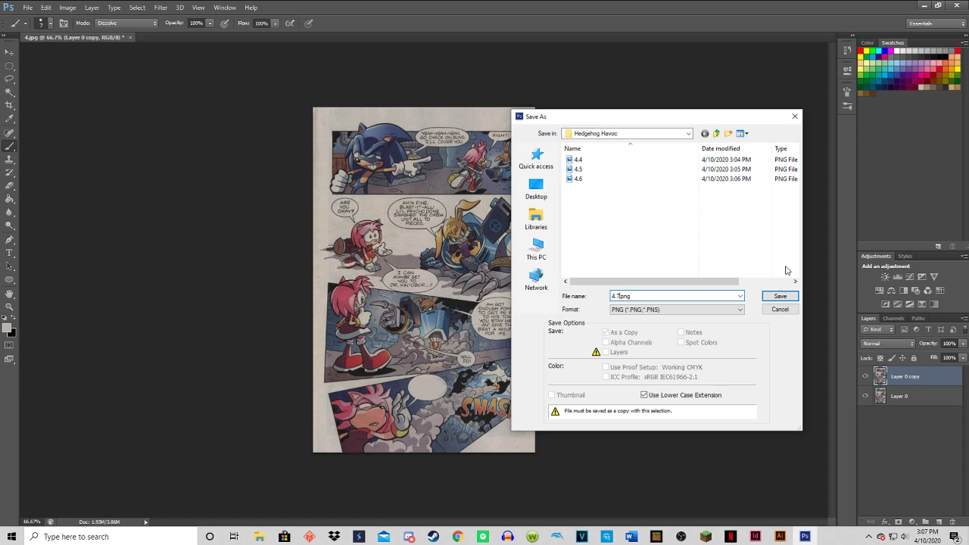
pyautogui.click(781, 296)
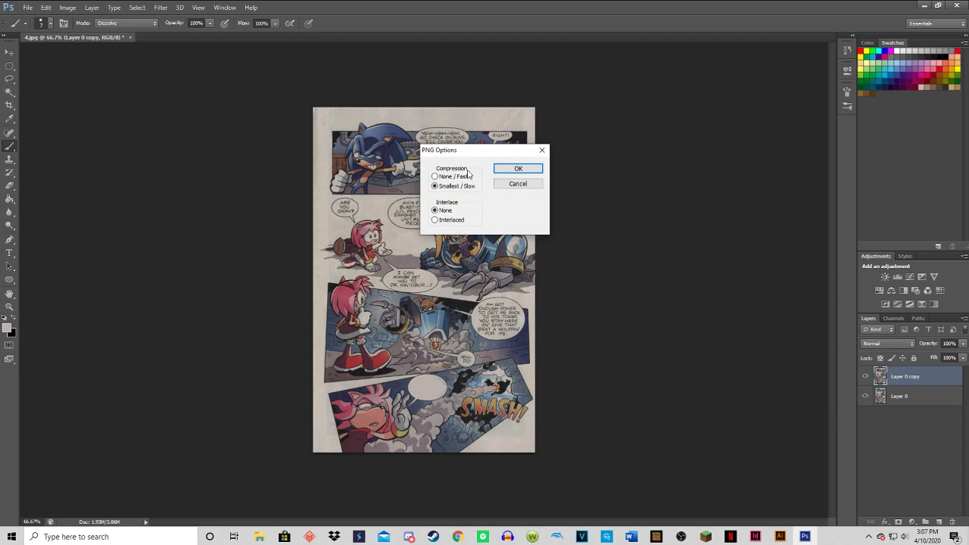
pyautogui.click(507, 168)
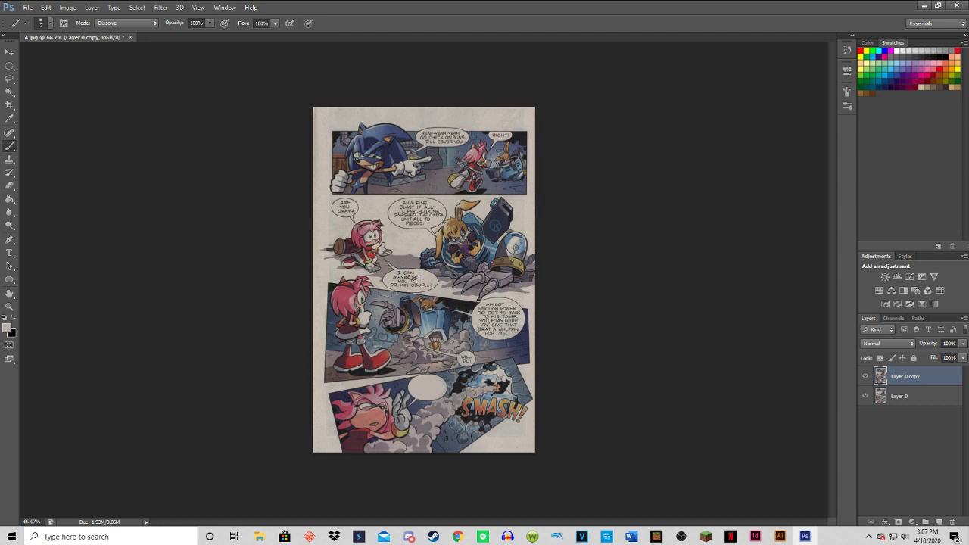
# Step backward to restore Amy's bubble text in the last panel, and set up a copy of the fully lettered page in PNG format.
pyautogui.hotkey('ctrl', 'z')
pyautogui.hotkey('ctrl', 'z')
pyautogui.click(29, 8)
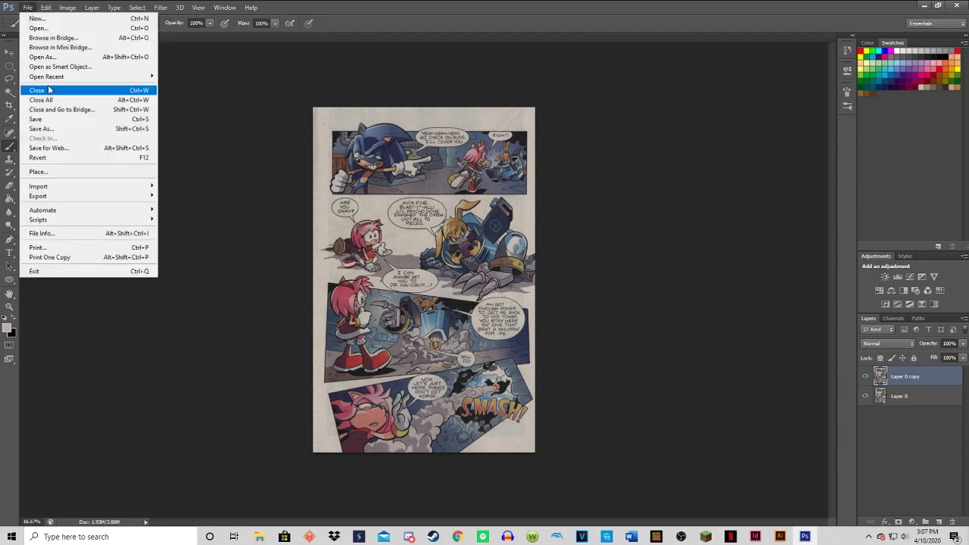
pyautogui.moveTo(45, 78)
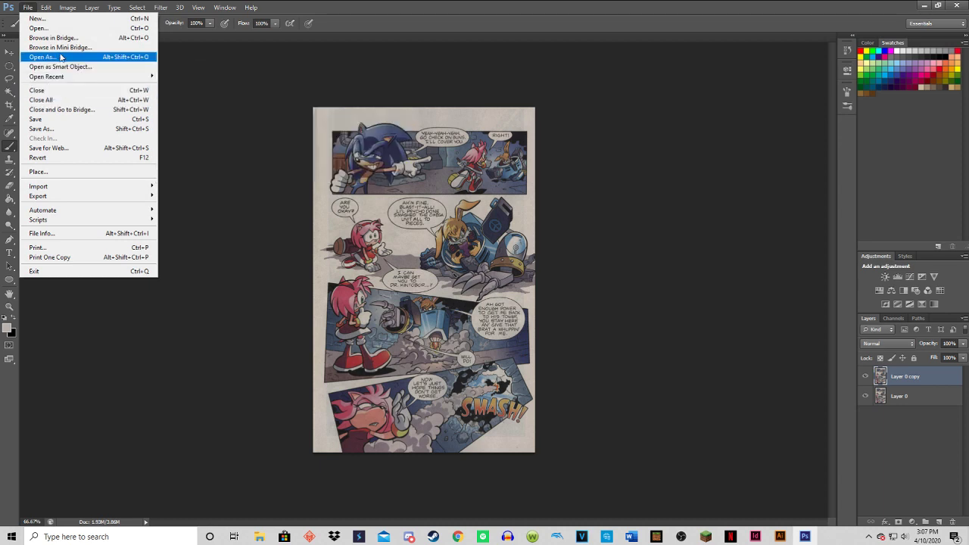
pyautogui.click(58, 128)
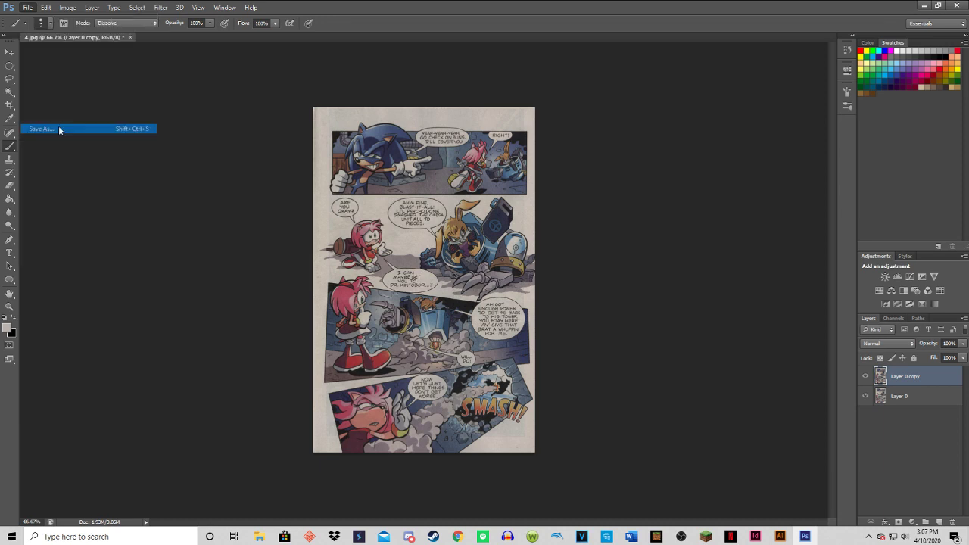
pyautogui.click(629, 310)
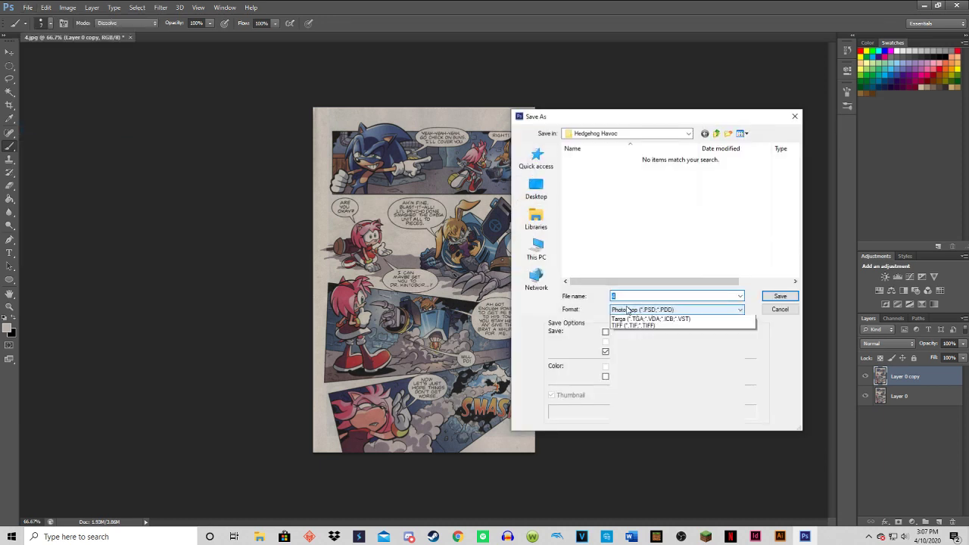
pyautogui.click(635, 430)
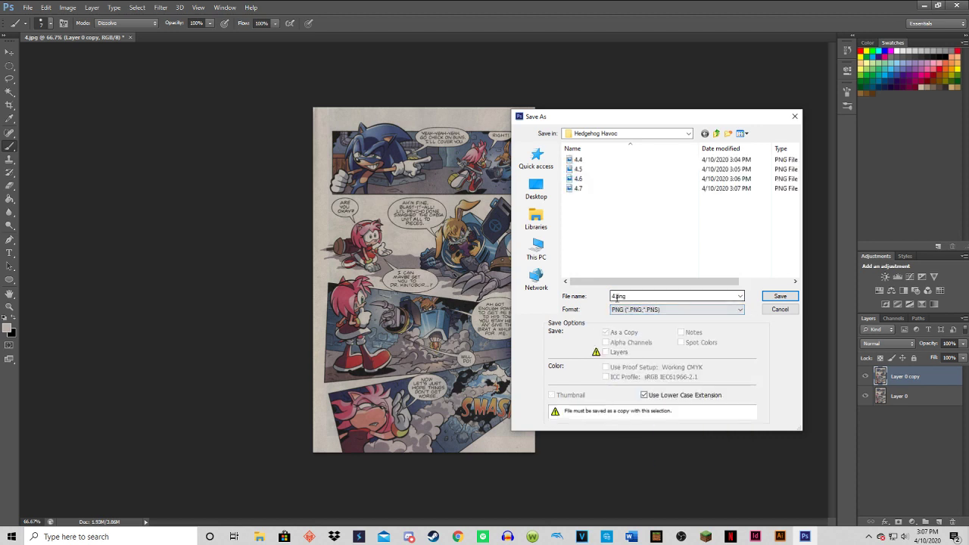
# Name this copy 4.8.png and save it in the Hedgehog Havoc folder, accepting the PNG options.
pyautogui.doubleClick(615, 296)
pyautogui.click(615, 296)
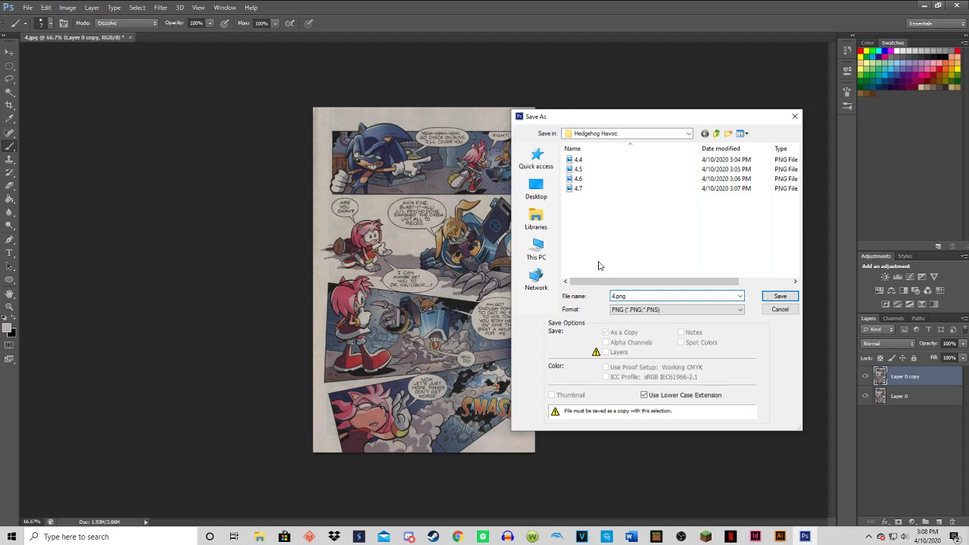
pyautogui.click(780, 296)
pyautogui.click(497, 171)
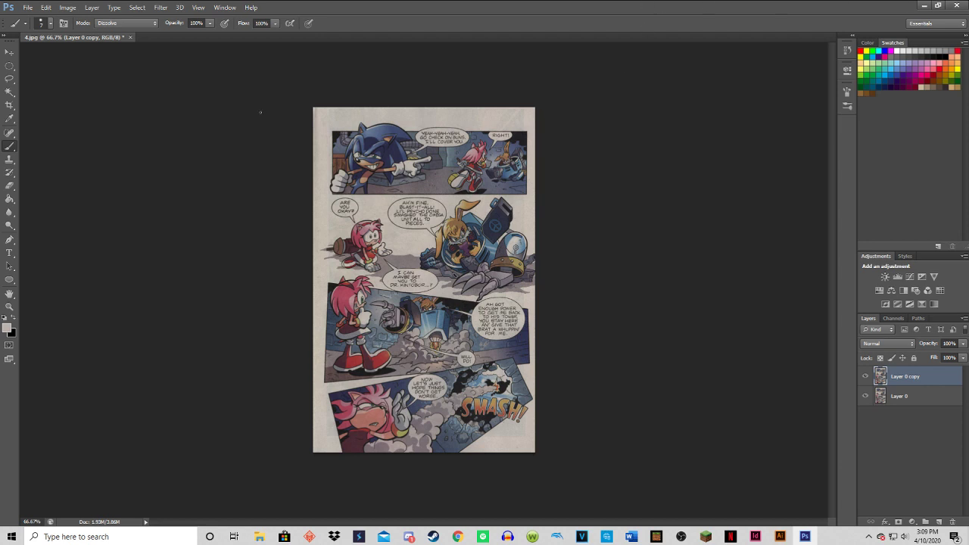
# Open page 5 from the Hedgehog Havoc folder and close 4.jpg without saving its changes.
pyautogui.click(32, 11)
pyautogui.click(38, 27)
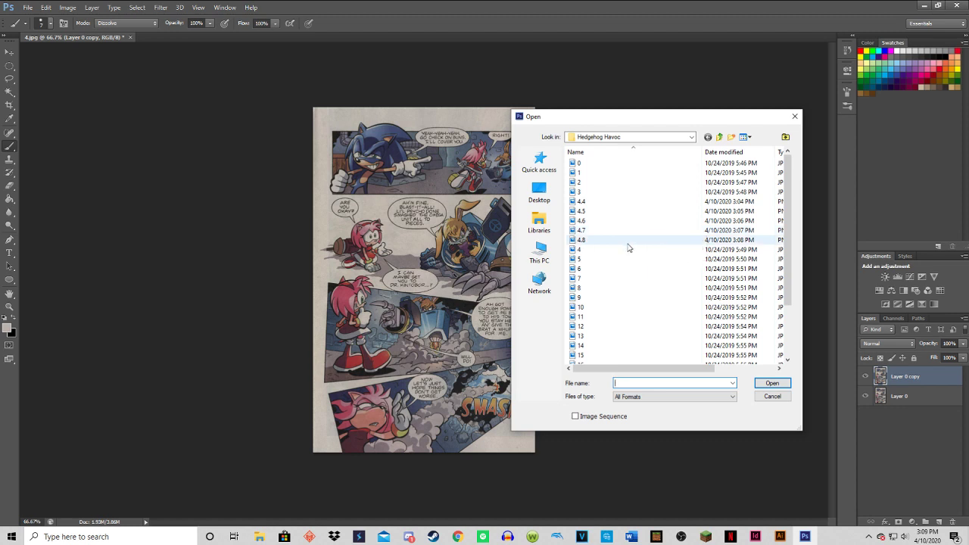
pyautogui.click(623, 259)
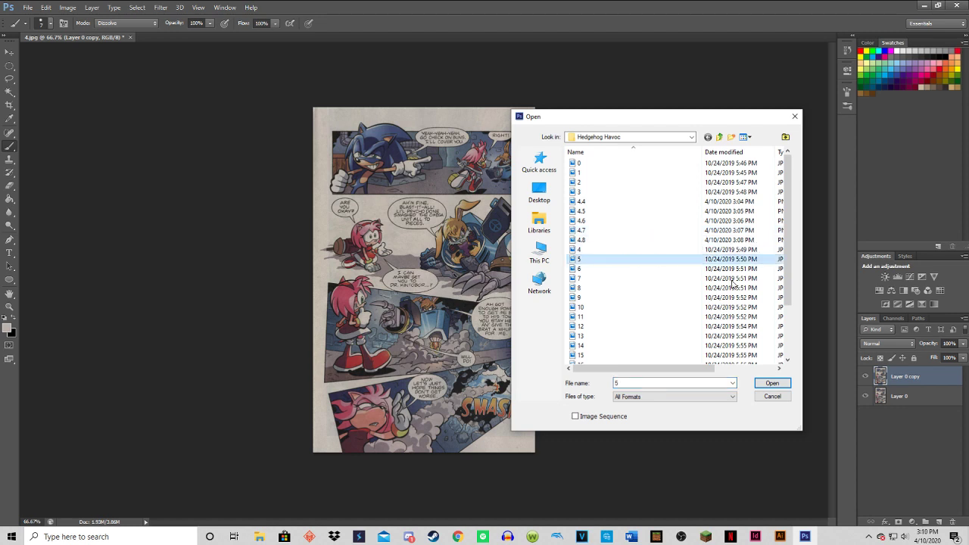
pyautogui.click(773, 383)
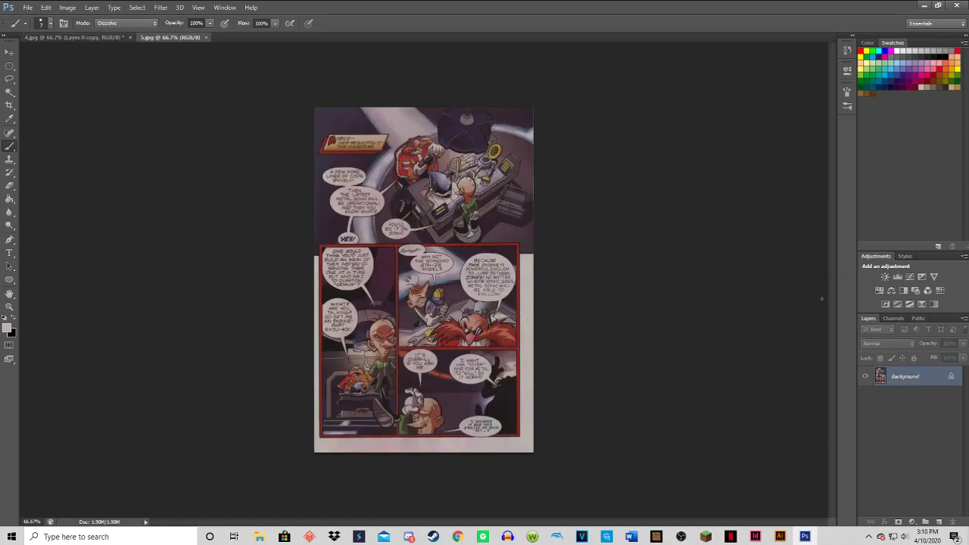
pyautogui.click(129, 37)
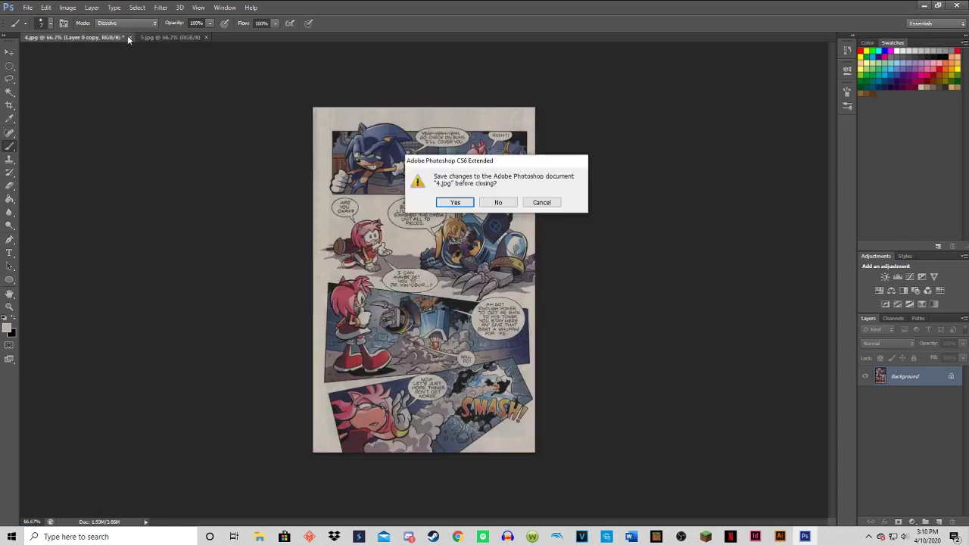
pyautogui.click(498, 202)
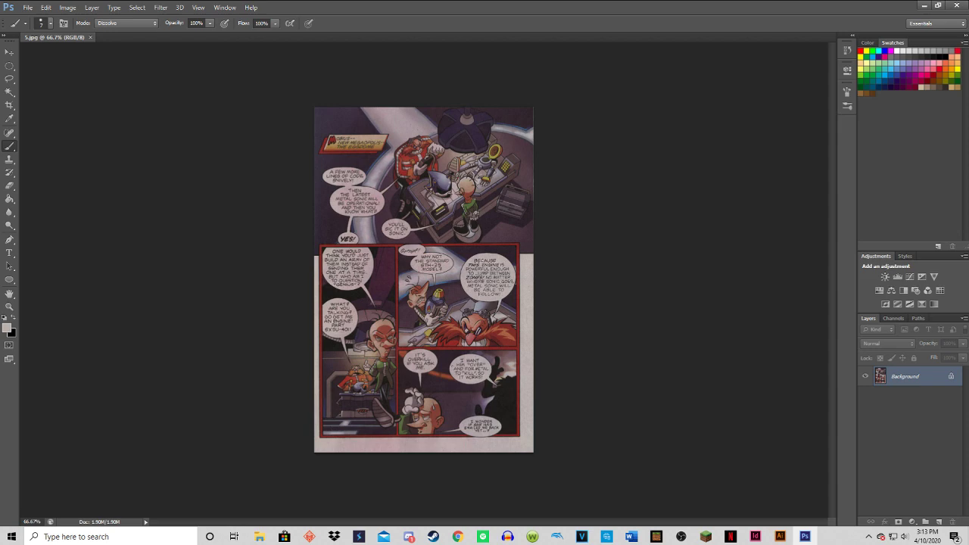
# Paint over the "I wonder if she has emailed me back yet" text in the last panel's lower bubble with the light grey brush.
pyautogui.hotkey('ctrl', '+')
pyautogui.hotkey('ctrl', '+')
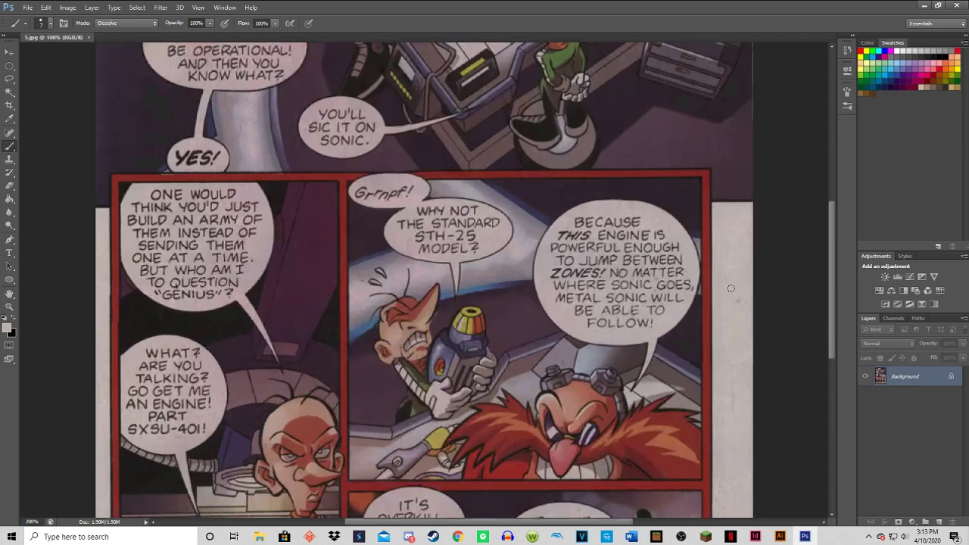
pyautogui.moveTo(830, 270); pyautogui.dragTo(794, 341)
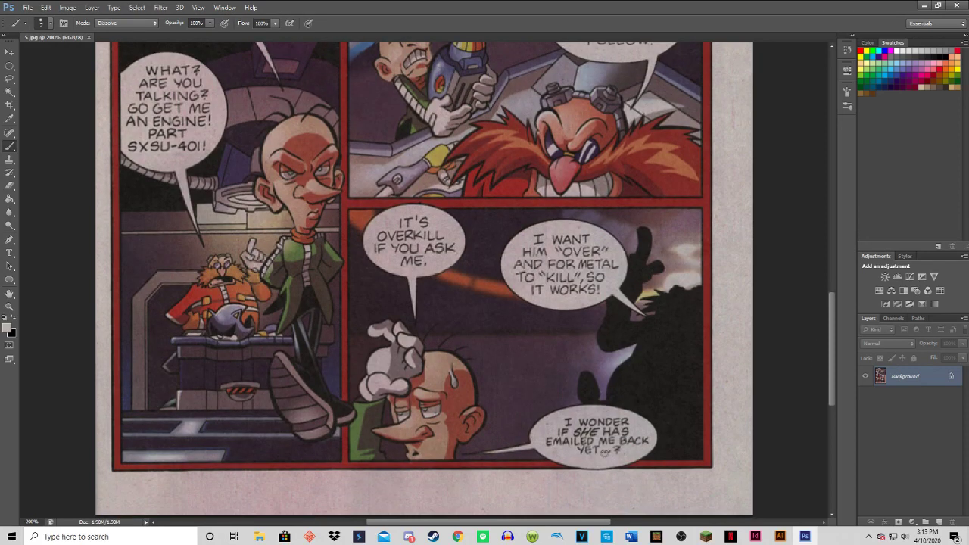
pyautogui.moveTo(618, 448)
pyautogui.mouseDown()
pyautogui.moveTo(545, 439)
pyautogui.moveTo(640, 439)
pyautogui.moveTo(623, 433)
pyautogui.moveTo(607, 436)
pyautogui.moveTo(646, 441)
pyautogui.moveTo(564, 430)
pyautogui.moveTo(576, 422)
pyautogui.moveTo(568, 419)
pyautogui.moveTo(620, 422)
pyautogui.mouseUp()
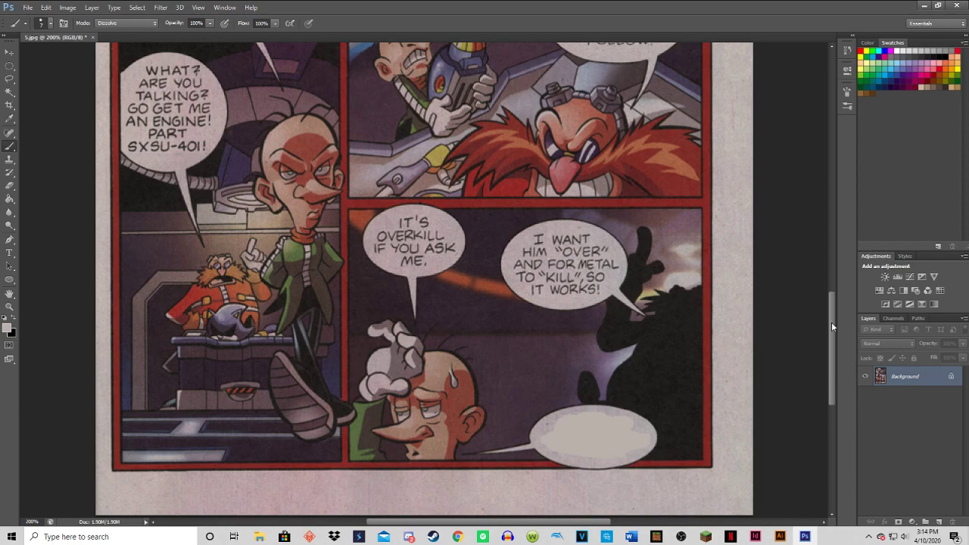
# Brush out the lettering in the last panel's "I want him over" and "It's overkill if you ask me" bubbles.
pyautogui.moveTo(832, 322); pyautogui.dragTo(832, 295)
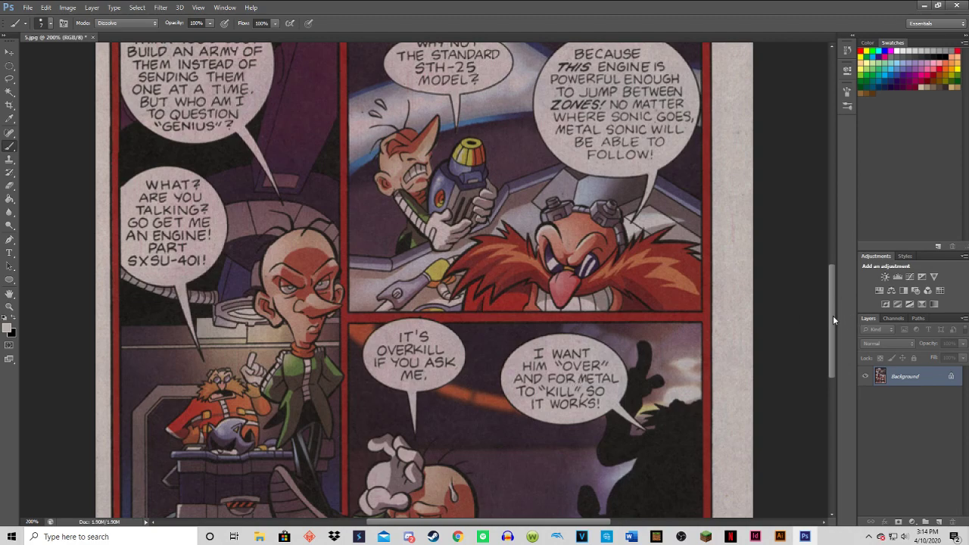
pyautogui.moveTo(833, 315)
pyautogui.mouseDown()
pyautogui.moveTo(827, 349)
pyautogui.moveTo(824, 322)
pyautogui.mouseUp()
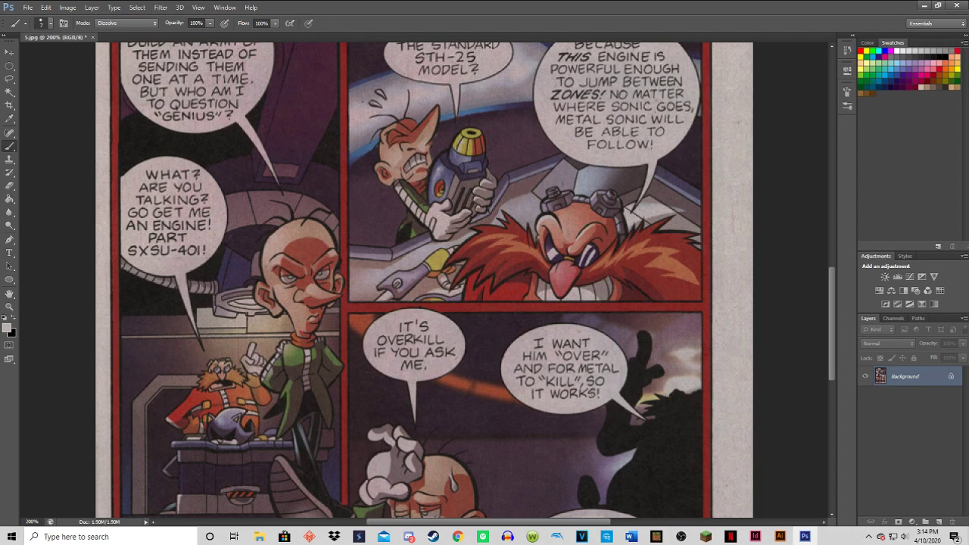
pyautogui.moveTo(598, 395)
pyautogui.mouseDown()
pyautogui.moveTo(549, 394)
pyautogui.moveTo(532, 381)
pyautogui.moveTo(596, 383)
pyautogui.moveTo(614, 373)
pyautogui.moveTo(615, 364)
pyautogui.moveTo(544, 374)
pyautogui.moveTo(530, 364)
pyautogui.moveTo(543, 359)
pyautogui.moveTo(524, 353)
pyautogui.moveTo(605, 356)
pyautogui.moveTo(557, 343)
pyautogui.mouseUp()
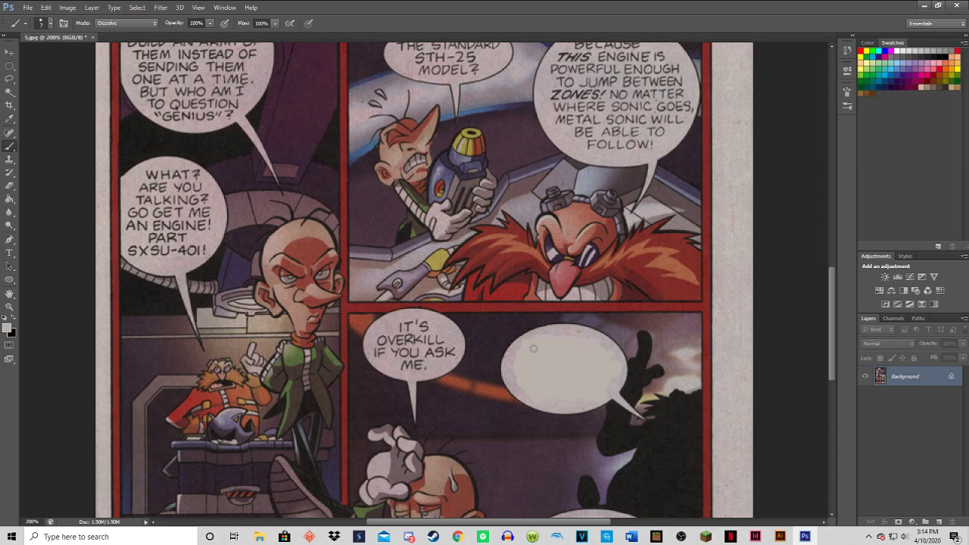
pyautogui.moveTo(555, 523); pyautogui.dragTo(512, 522)
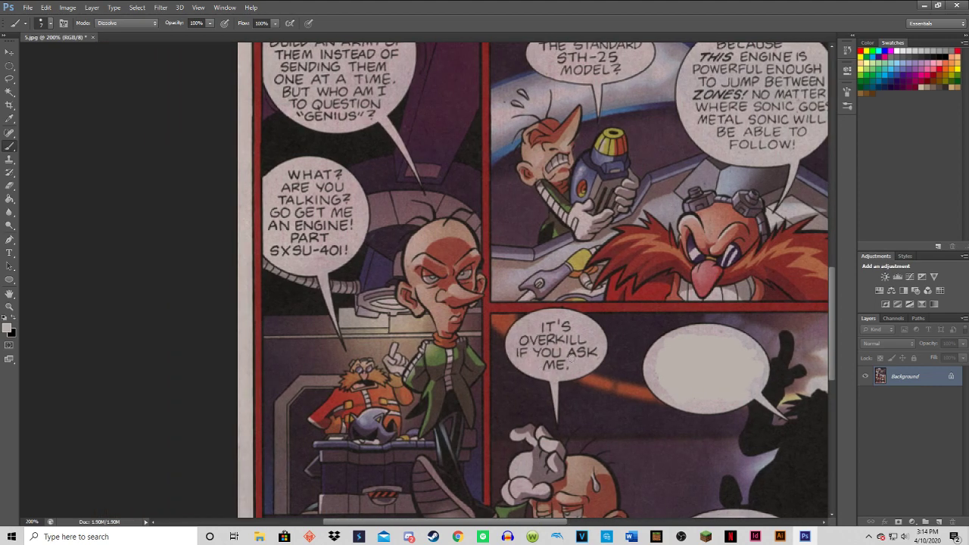
pyautogui.moveTo(564, 364)
pyautogui.mouseDown()
pyautogui.moveTo(517, 353)
pyautogui.moveTo(564, 342)
pyautogui.moveTo(592, 348)
pyautogui.moveTo(580, 338)
pyautogui.moveTo(518, 338)
pyautogui.moveTo(569, 331)
pyautogui.mouseUp()
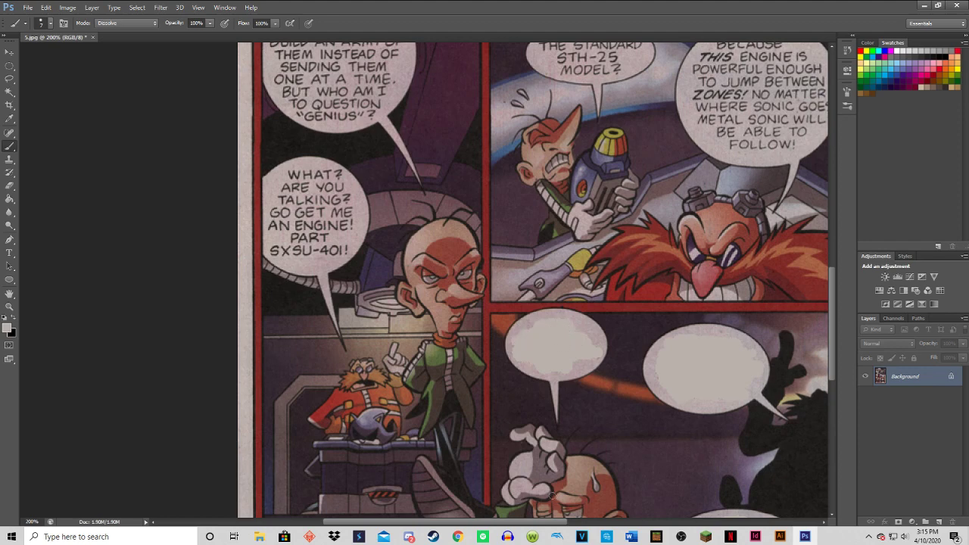
# Paint out all the text in Eggman's large "Because this engine is powerful enough" bubble in the middle panel.
pyautogui.hscroll(3, 643, 343)
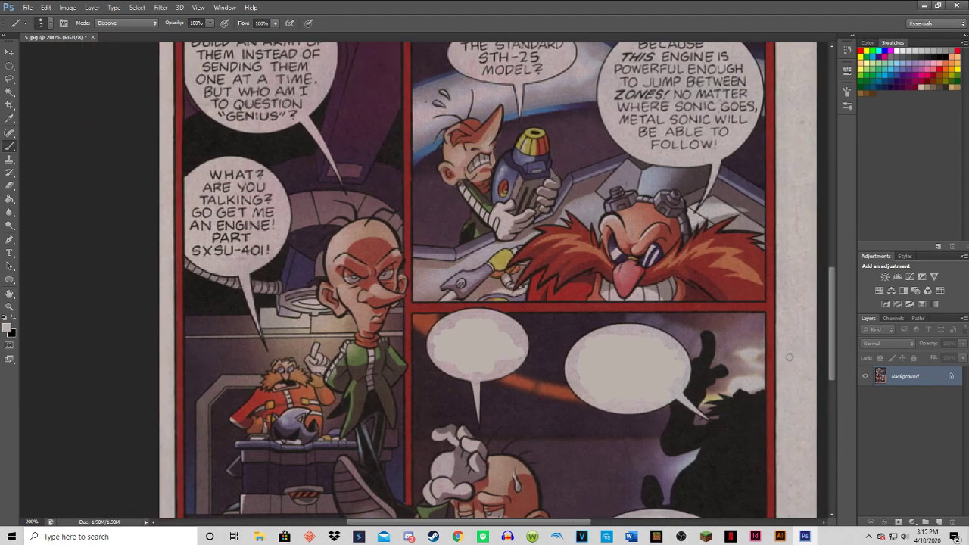
pyautogui.moveTo(833, 331); pyautogui.dragTo(818, 284)
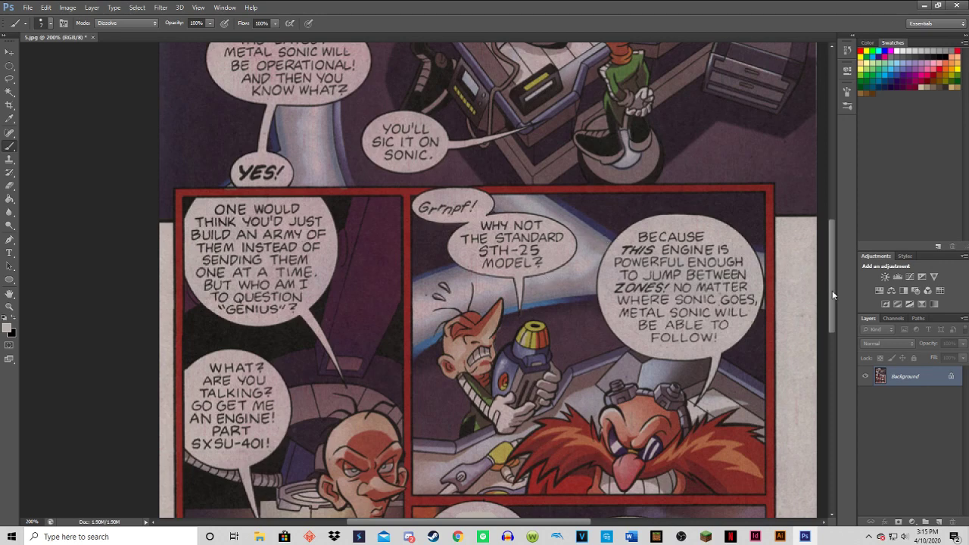
pyautogui.moveTo(827, 287)
pyautogui.mouseDown()
pyautogui.moveTo(826, 345)
pyautogui.moveTo(832, 270)
pyautogui.moveTo(810, 318)
pyautogui.moveTo(823, 243)
pyautogui.moveTo(810, 286)
pyautogui.mouseUp()
pyautogui.scroll(-4, 811, 286)
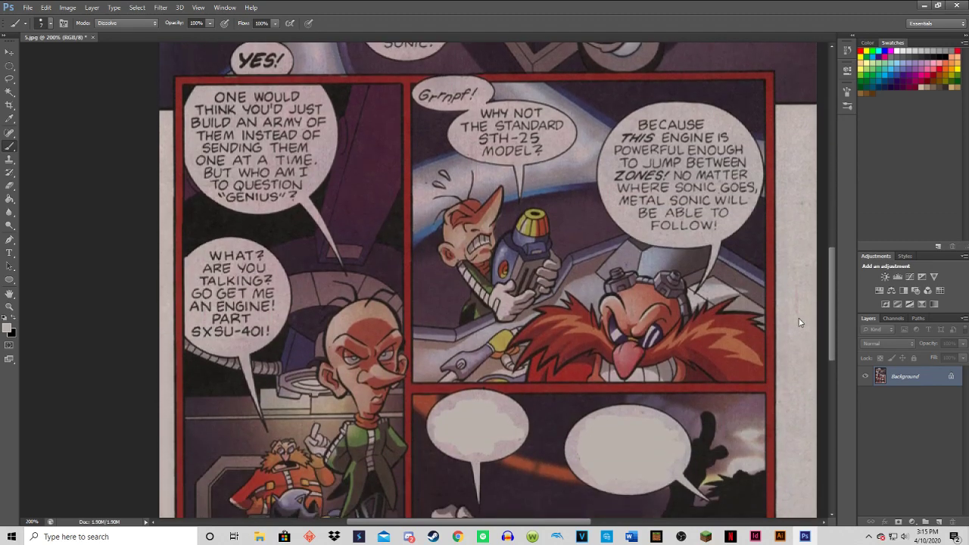
pyautogui.scroll(1, 799, 318)
pyautogui.scroll(2, 802, 307)
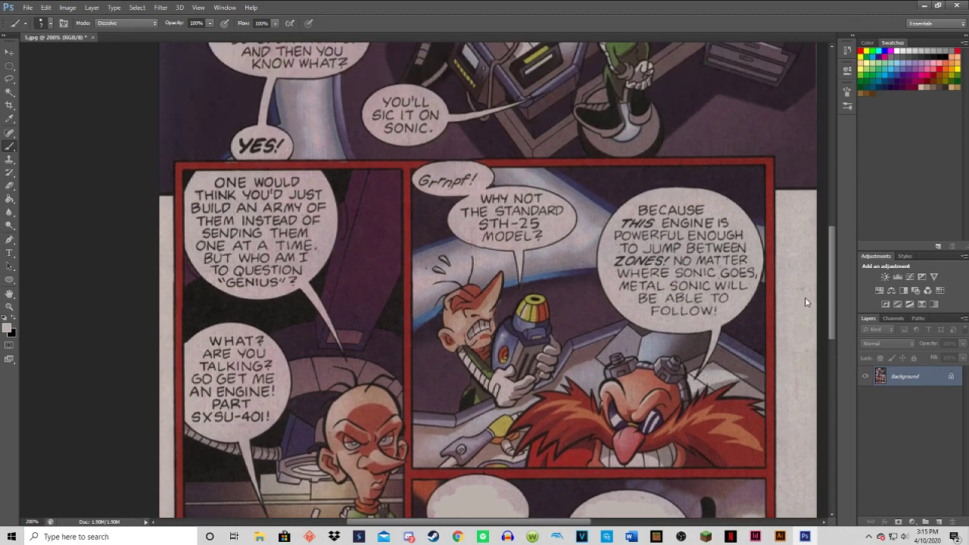
pyautogui.scroll(1, 804, 300)
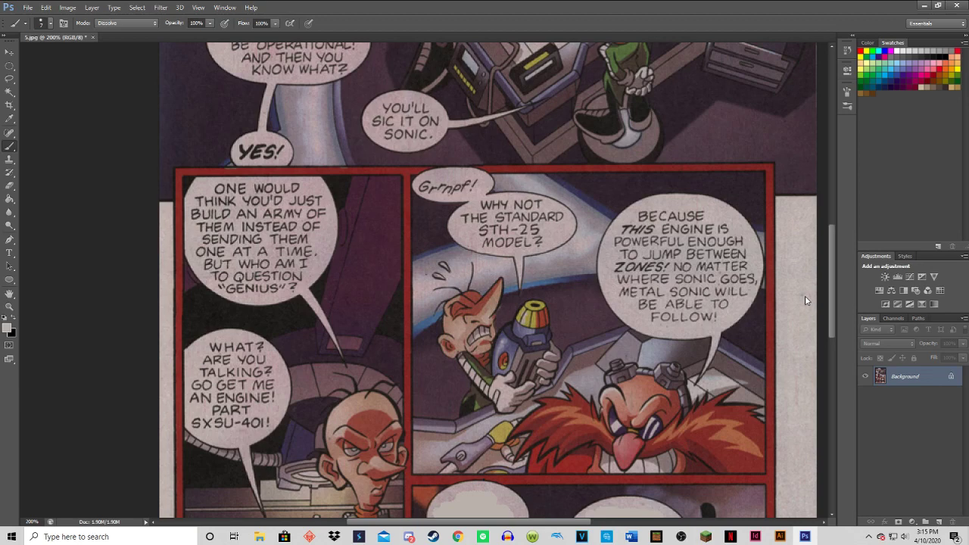
pyautogui.scroll(-2, 805, 301)
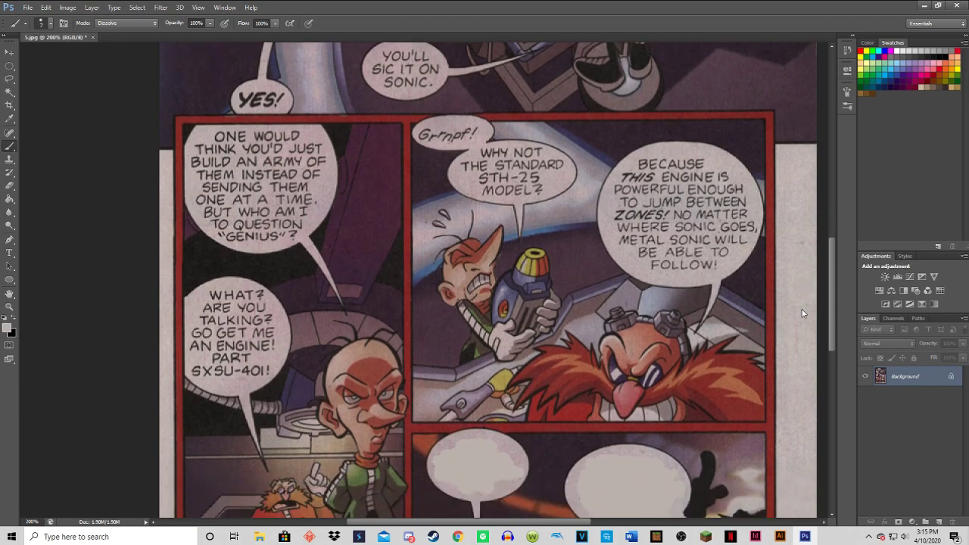
pyautogui.scroll(2, 803, 312)
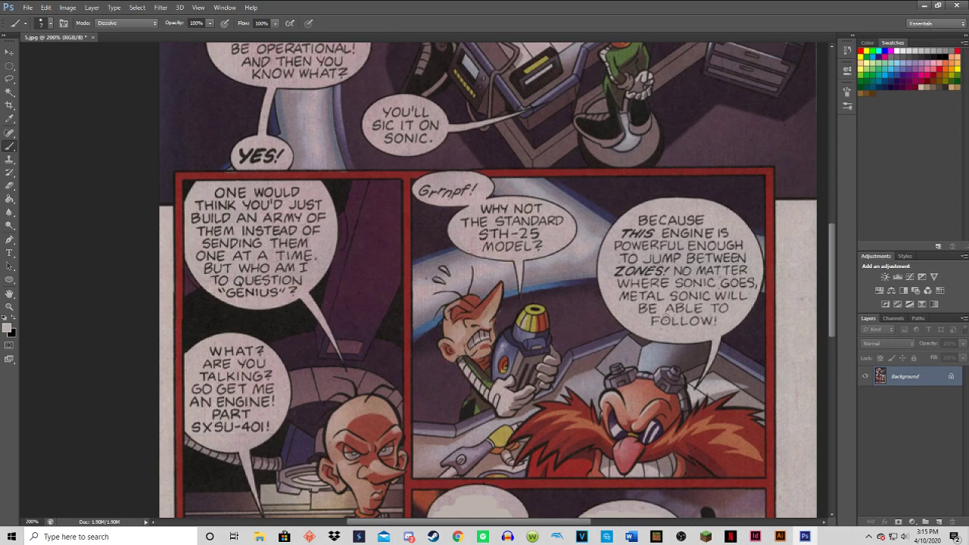
pyautogui.moveTo(695, 321)
pyautogui.mouseDown()
pyautogui.moveTo(659, 316)
pyautogui.moveTo(674, 326)
pyautogui.moveTo(652, 320)
pyautogui.moveTo(658, 326)
pyautogui.moveTo(633, 303)
pyautogui.moveTo(692, 316)
pyautogui.moveTo(732, 305)
pyautogui.moveTo(713, 298)
pyautogui.moveTo(742, 297)
pyautogui.moveTo(616, 293)
pyautogui.moveTo(748, 286)
pyautogui.mouseUp()
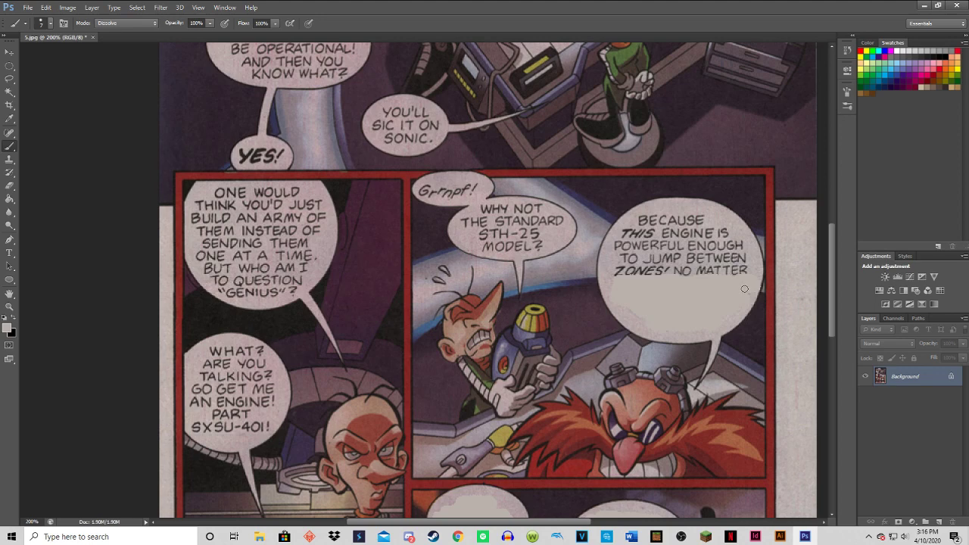
pyautogui.moveTo(733, 281)
pyautogui.mouseDown()
pyautogui.moveTo(742, 266)
pyautogui.moveTo(749, 290)
pyautogui.moveTo(720, 268)
pyautogui.moveTo(611, 276)
pyautogui.moveTo(626, 263)
pyautogui.moveTo(747, 256)
pyautogui.moveTo(726, 242)
pyautogui.moveTo(616, 248)
pyautogui.moveTo(641, 229)
pyautogui.moveTo(700, 224)
pyautogui.moveTo(742, 242)
pyautogui.moveTo(694, 225)
pyautogui.moveTo(700, 220)
pyautogui.moveTo(646, 219)
pyautogui.moveTo(660, 223)
pyautogui.mouseUp()
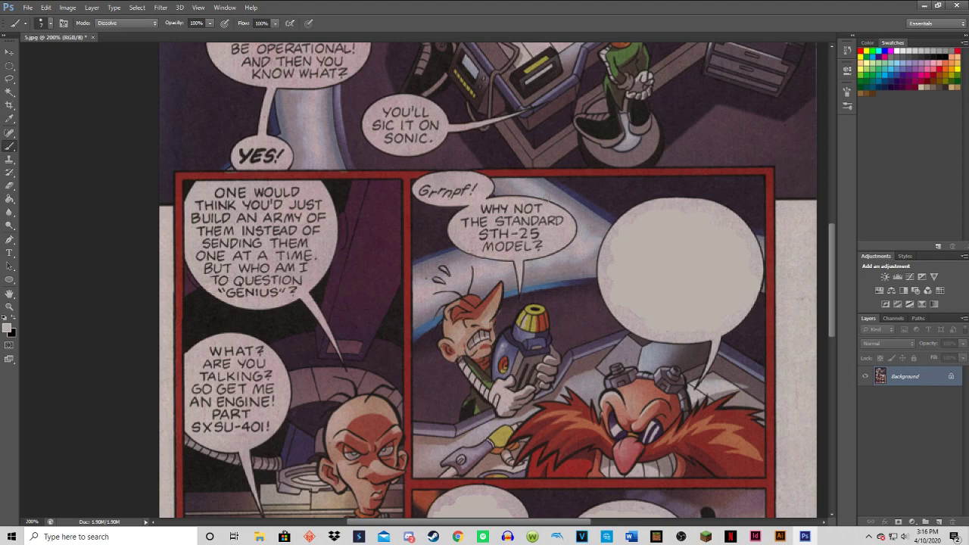
# Cover the lettering in the "Why not the standard STH-25 model?" and "Grrnpf!" bubbles with the bubble colour.
pyautogui.moveTo(564, 524)
pyautogui.mouseDown()
pyautogui.moveTo(528, 524)
pyautogui.moveTo(550, 517)
pyautogui.mouseUp()
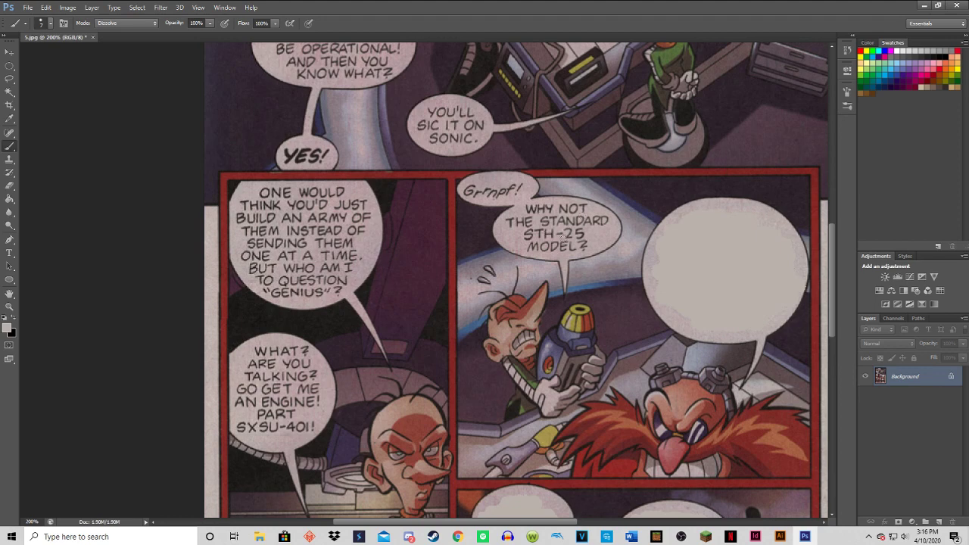
pyautogui.moveTo(578, 248)
pyautogui.mouseDown()
pyautogui.moveTo(583, 239)
pyautogui.moveTo(569, 251)
pyautogui.moveTo(578, 249)
pyautogui.moveTo(523, 246)
pyautogui.mouseUp()
pyautogui.moveTo(522, 247)
pyautogui.mouseDown()
pyautogui.moveTo(539, 230)
pyautogui.moveTo(581, 231)
pyautogui.moveTo(601, 219)
pyautogui.moveTo(507, 219)
pyautogui.moveTo(579, 213)
pyautogui.mouseUp()
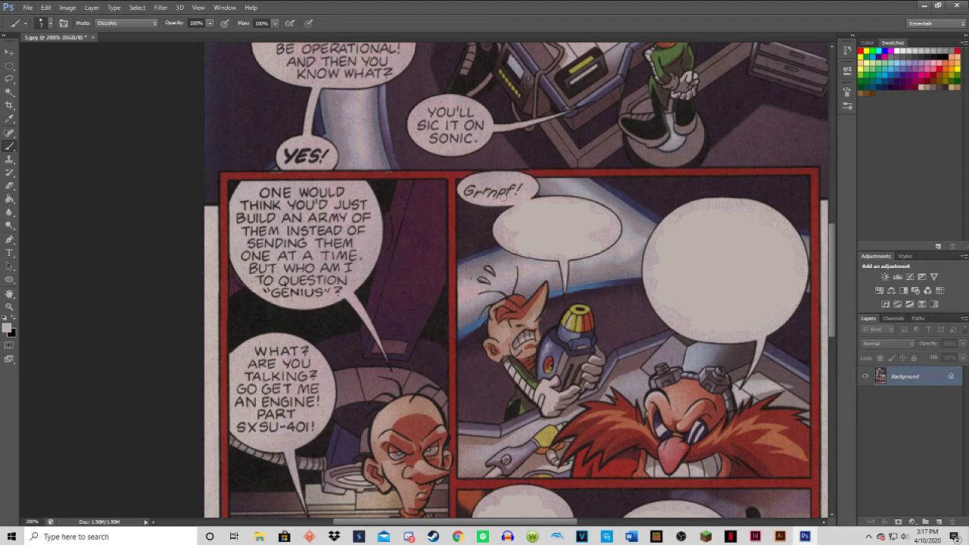
pyautogui.moveTo(510, 195)
pyautogui.mouseDown()
pyautogui.moveTo(523, 188)
pyautogui.moveTo(465, 190)
pyautogui.moveTo(506, 188)
pyautogui.mouseUp()
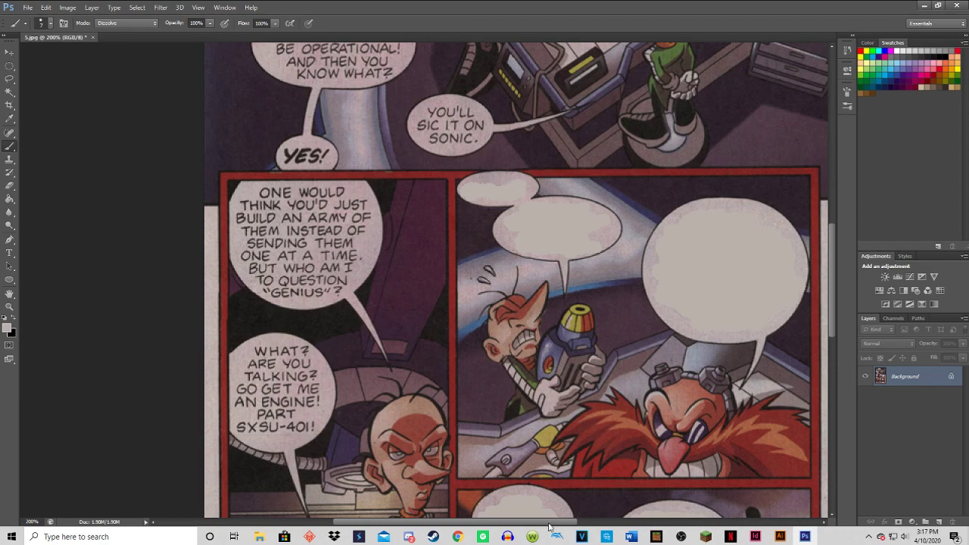
# Paint over the text in the "What? Are you talking? Go get me an engine!" bubble in the tall panel.
pyautogui.moveTo(549, 527); pyautogui.dragTo(504, 500)
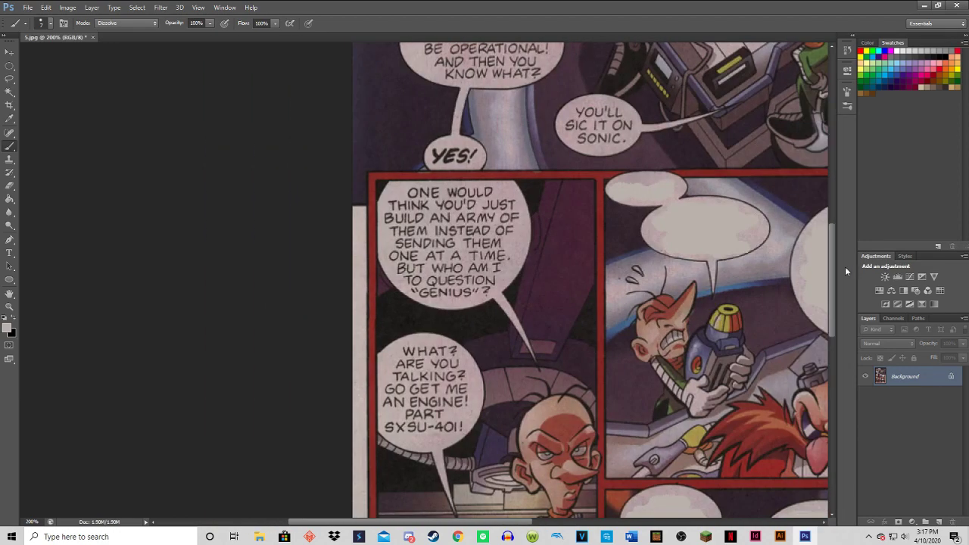
pyautogui.moveTo(832, 279); pyautogui.dragTo(824, 319)
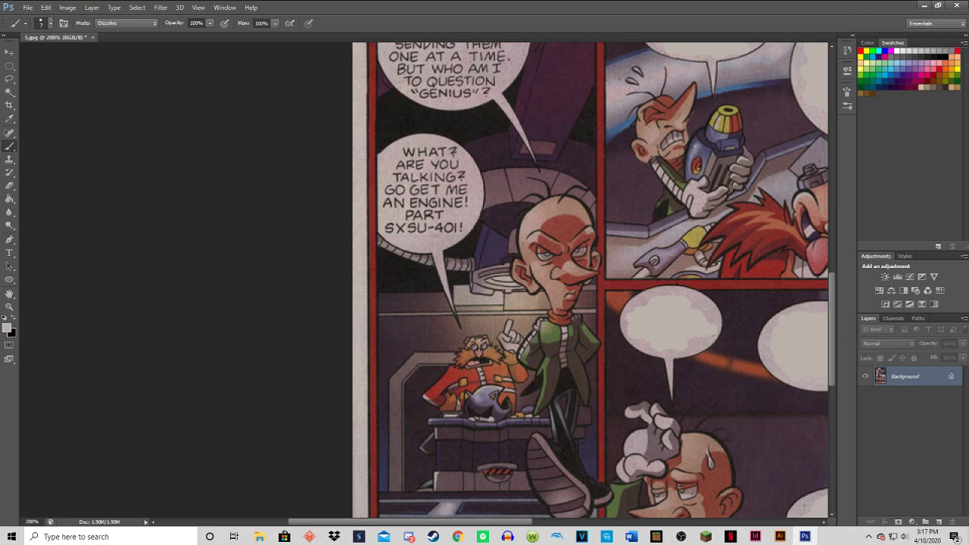
pyautogui.moveTo(448, 229)
pyautogui.mouseDown()
pyautogui.moveTo(387, 228)
pyautogui.moveTo(442, 214)
pyautogui.moveTo(446, 201)
pyautogui.moveTo(466, 203)
pyautogui.moveTo(387, 205)
pyautogui.moveTo(392, 188)
pyautogui.moveTo(463, 190)
pyautogui.moveTo(452, 170)
pyautogui.moveTo(402, 180)
pyautogui.moveTo(409, 165)
pyautogui.moveTo(400, 162)
pyautogui.moveTo(454, 165)
pyautogui.moveTo(448, 150)
pyautogui.moveTo(403, 151)
pyautogui.mouseUp()
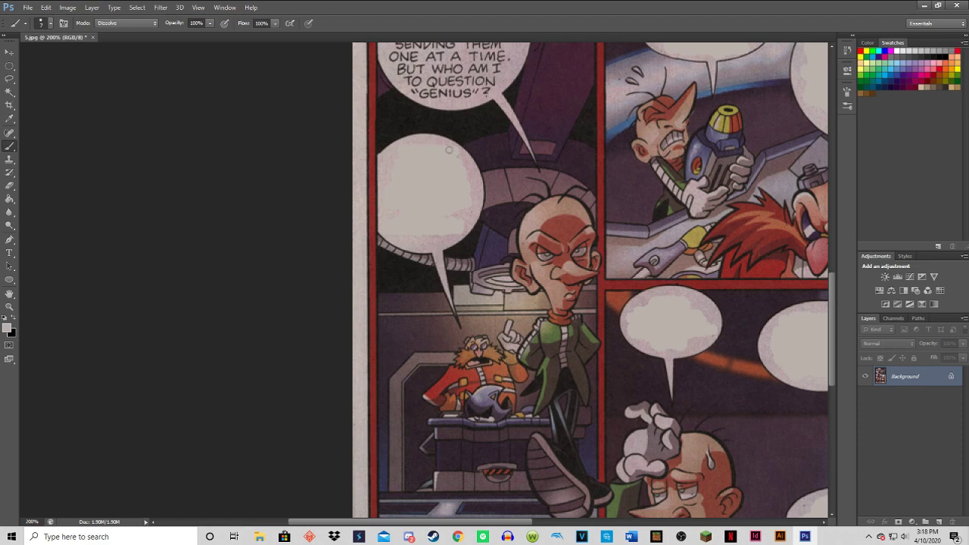
# Brush out the full text of the "One would think you'd just build an army" bubble in the tall panel.
pyautogui.scroll(8, 436, 191)
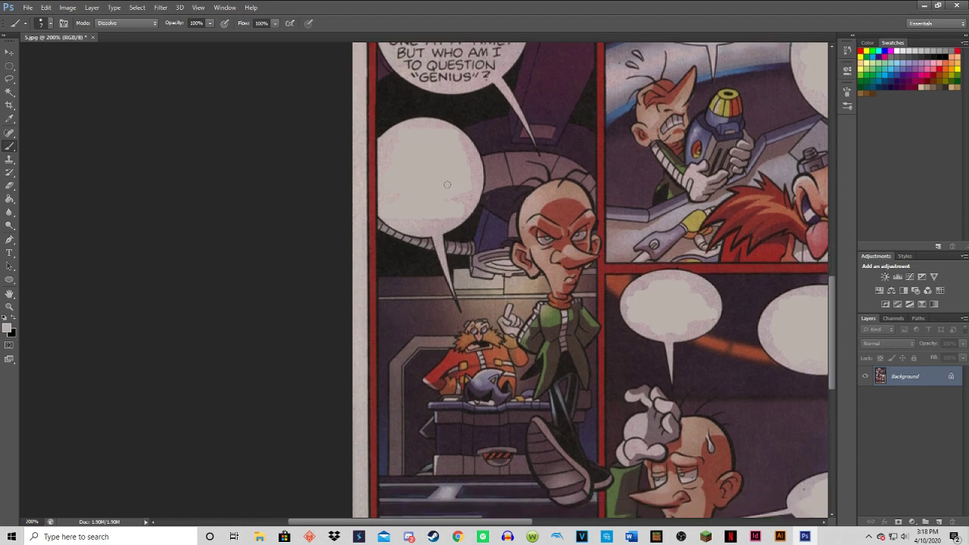
pyautogui.scroll(3, 445, 180)
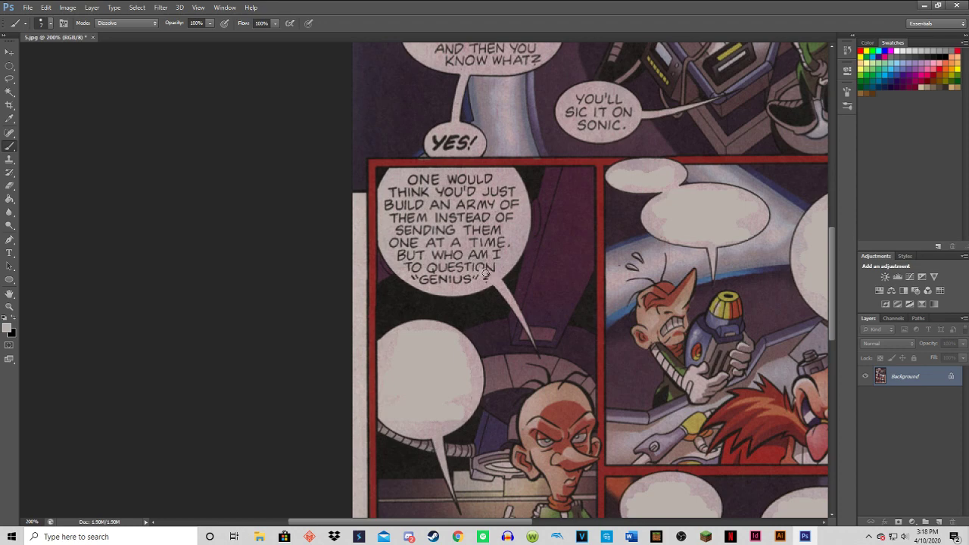
pyautogui.moveTo(486, 281)
pyautogui.mouseDown()
pyautogui.moveTo(438, 273)
pyautogui.moveTo(427, 282)
pyautogui.moveTo(409, 266)
pyautogui.moveTo(505, 262)
pyautogui.moveTo(459, 246)
pyautogui.moveTo(470, 250)
pyautogui.moveTo(403, 258)
pyautogui.moveTo(400, 246)
pyautogui.moveTo(465, 237)
pyautogui.moveTo(498, 248)
pyautogui.moveTo(497, 234)
pyautogui.moveTo(473, 227)
pyautogui.moveTo(398, 232)
pyautogui.moveTo(418, 214)
pyautogui.moveTo(505, 222)
pyautogui.moveTo(513, 201)
pyautogui.moveTo(448, 205)
pyautogui.mouseUp()
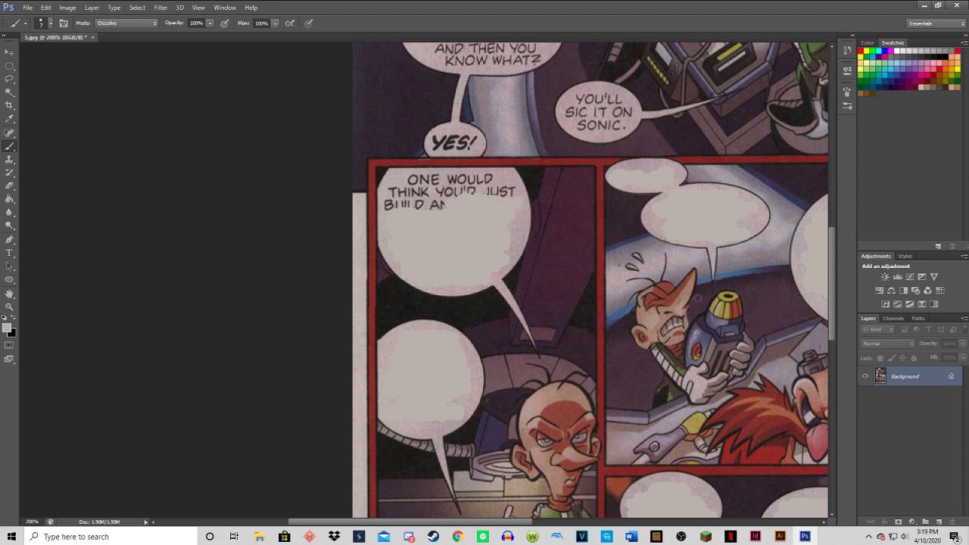
pyautogui.click(928, 536)
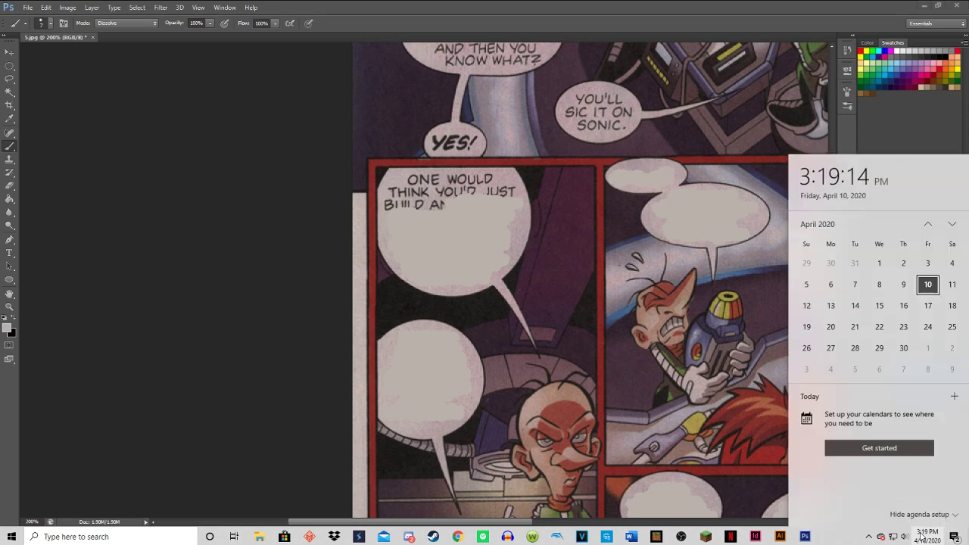
pyautogui.click(454, 210)
pyautogui.moveTo(447, 209)
pyautogui.mouseDown()
pyautogui.moveTo(385, 205)
pyautogui.moveTo(395, 200)
pyautogui.moveTo(390, 187)
pyautogui.moveTo(410, 197)
pyautogui.moveTo(513, 192)
pyautogui.moveTo(483, 193)
pyautogui.moveTo(496, 181)
pyautogui.moveTo(487, 177)
pyautogui.moveTo(409, 180)
pyautogui.mouseUp()
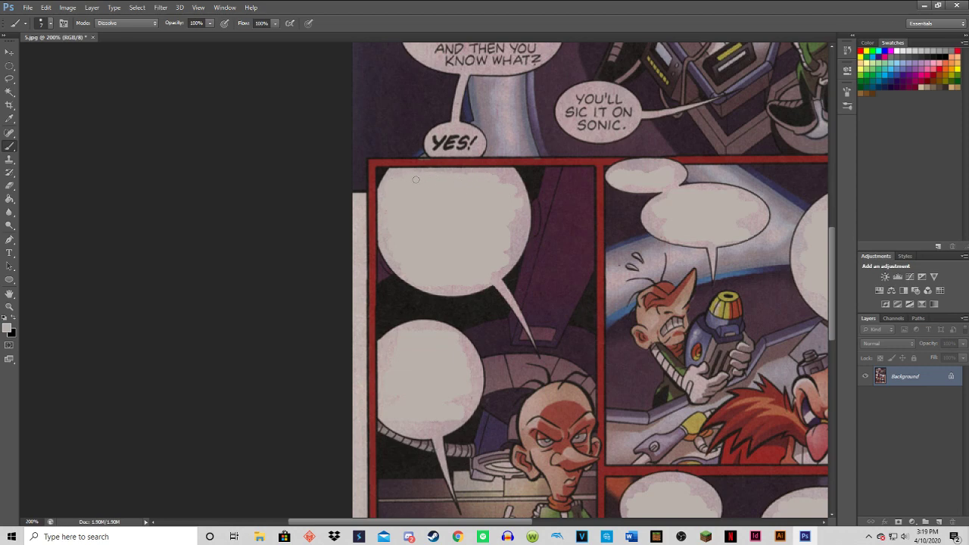
# Blank the "You'll sic it on Sonic" and "Yes!" bubbles in the opening panel with the light grey brush.
pyautogui.moveTo(826, 256); pyautogui.dragTo(845, 173)
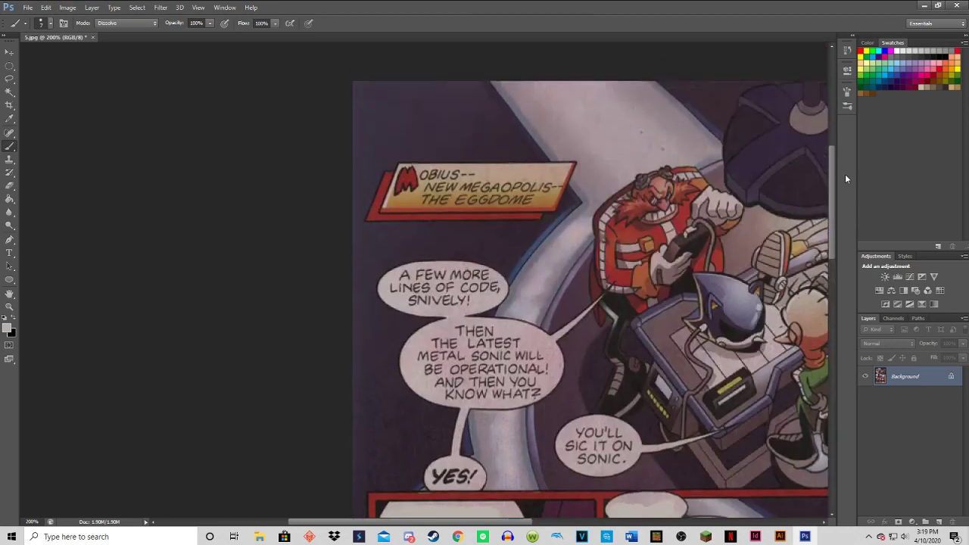
pyautogui.moveTo(495, 522); pyautogui.dragTo(547, 522)
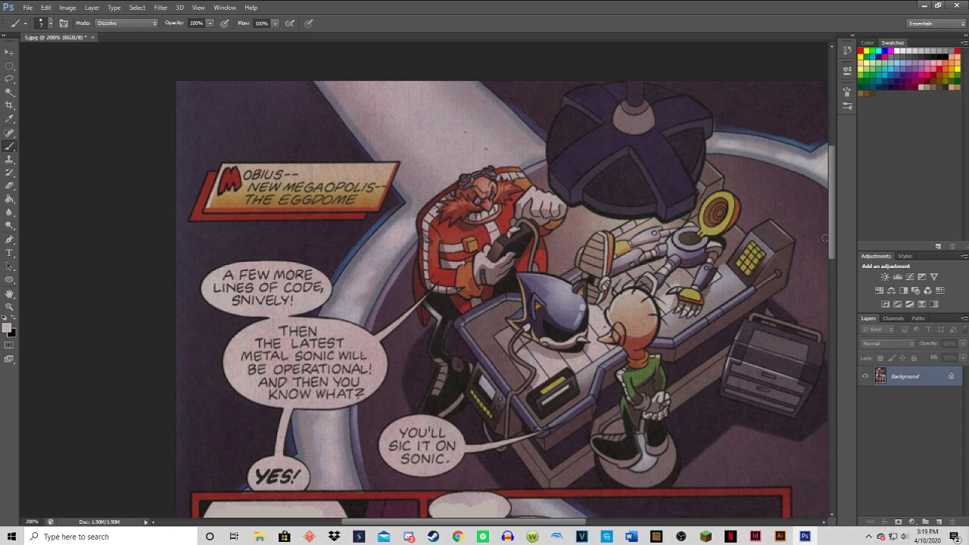
pyautogui.moveTo(832, 240); pyautogui.dragTo(831, 262)
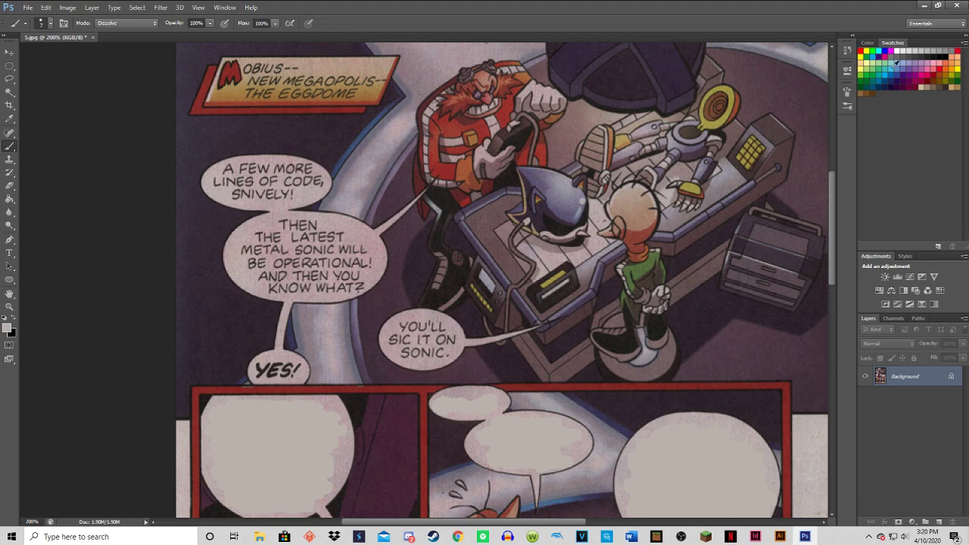
pyautogui.moveTo(831, 185)
pyautogui.mouseDown()
pyautogui.moveTo(824, 249)
pyautogui.moveTo(827, 183)
pyautogui.mouseUp()
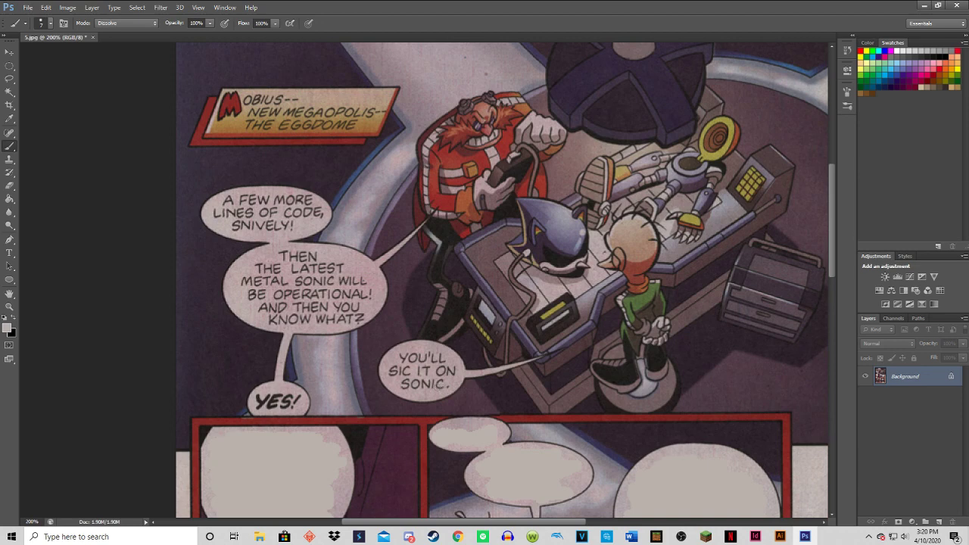
pyautogui.moveTo(454, 386)
pyautogui.mouseDown()
pyautogui.moveTo(401, 384)
pyautogui.moveTo(404, 366)
pyautogui.moveTo(439, 365)
pyautogui.moveTo(446, 380)
pyautogui.moveTo(414, 356)
pyautogui.mouseUp()
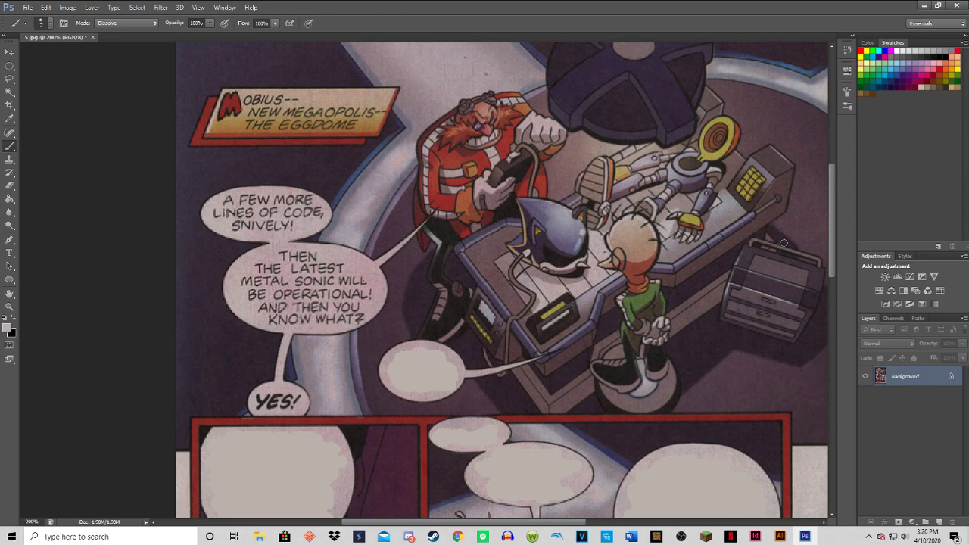
pyautogui.moveTo(835, 258)
pyautogui.mouseDown()
pyautogui.moveTo(796, 404)
pyautogui.moveTo(788, 256)
pyautogui.mouseUp()
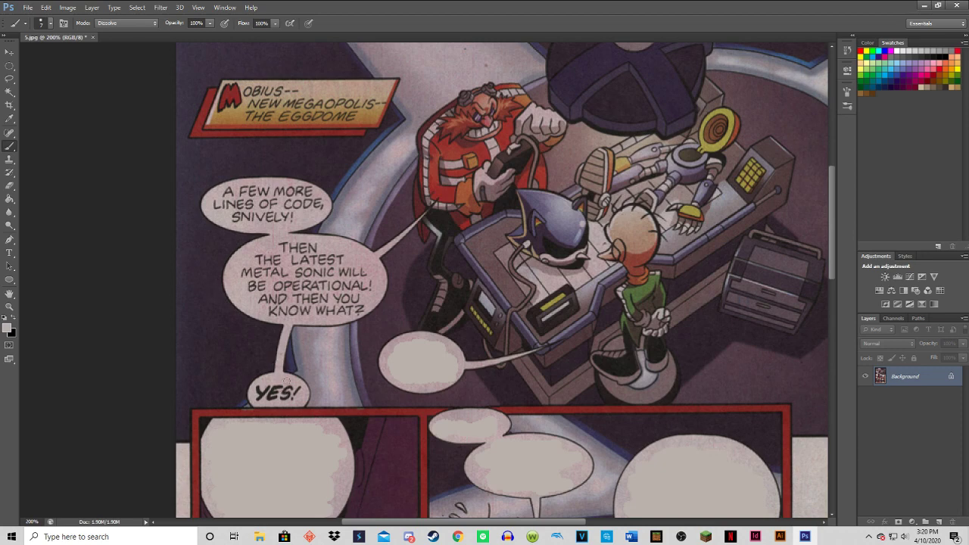
pyautogui.moveTo(289, 398)
pyautogui.mouseDown()
pyautogui.moveTo(297, 389)
pyautogui.moveTo(260, 394)
pyautogui.moveTo(290, 382)
pyautogui.mouseUp()
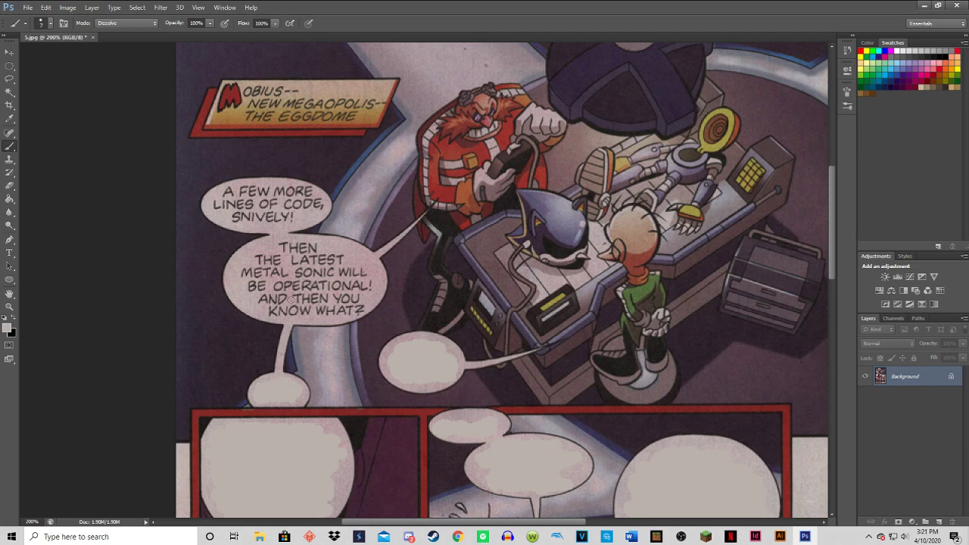
# Undo the blanking of the opening panel's two lower bubbles, and paint out "Yes!" first and "You'll sic it on Sonic." second.
pyautogui.hotkey('ctrl', 'alt', 'z')
pyautogui.hotkey('ctrl', 'alt', 'z')
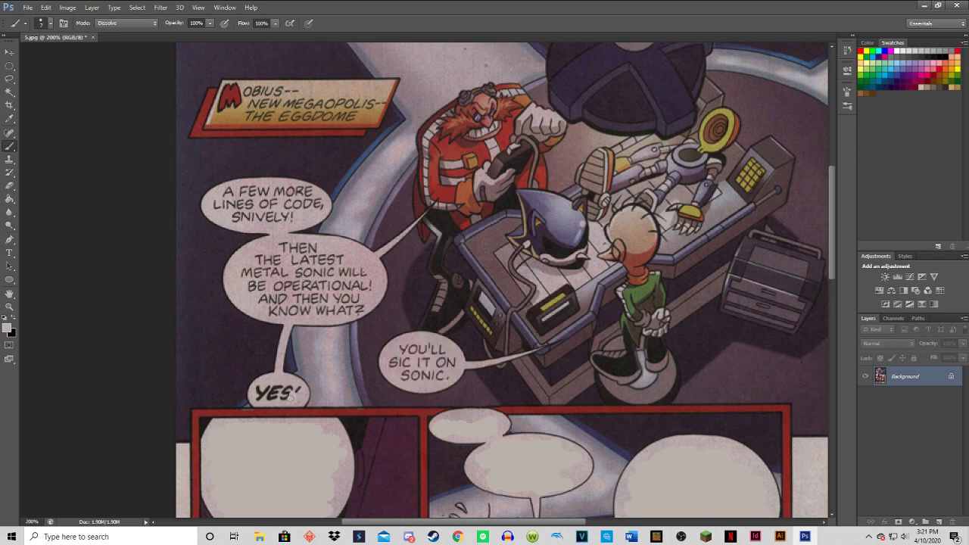
pyautogui.moveTo(290, 397)
pyautogui.mouseDown()
pyautogui.moveTo(259, 399)
pyautogui.moveTo(268, 391)
pyautogui.moveTo(260, 387)
pyautogui.moveTo(297, 391)
pyautogui.mouseUp()
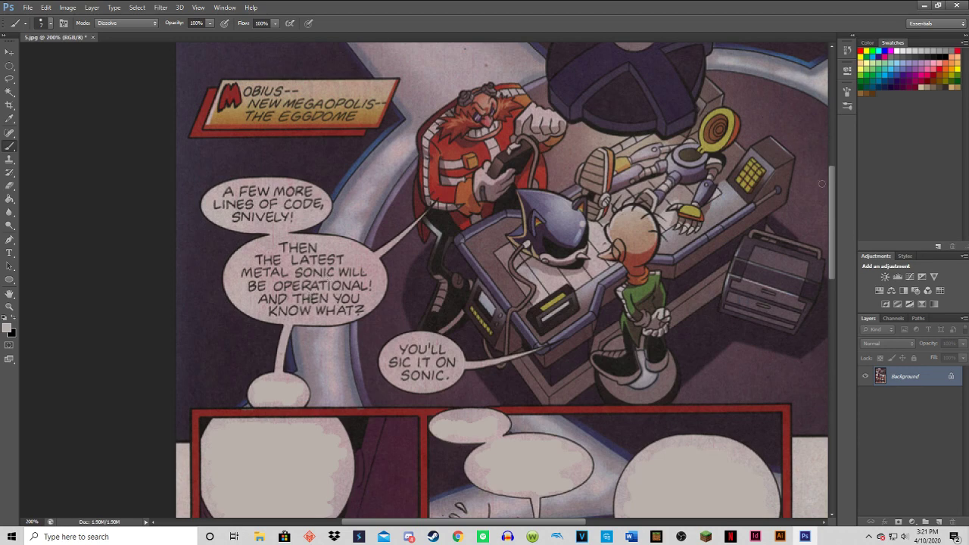
pyautogui.moveTo(830, 184); pyautogui.dragTo(813, 172)
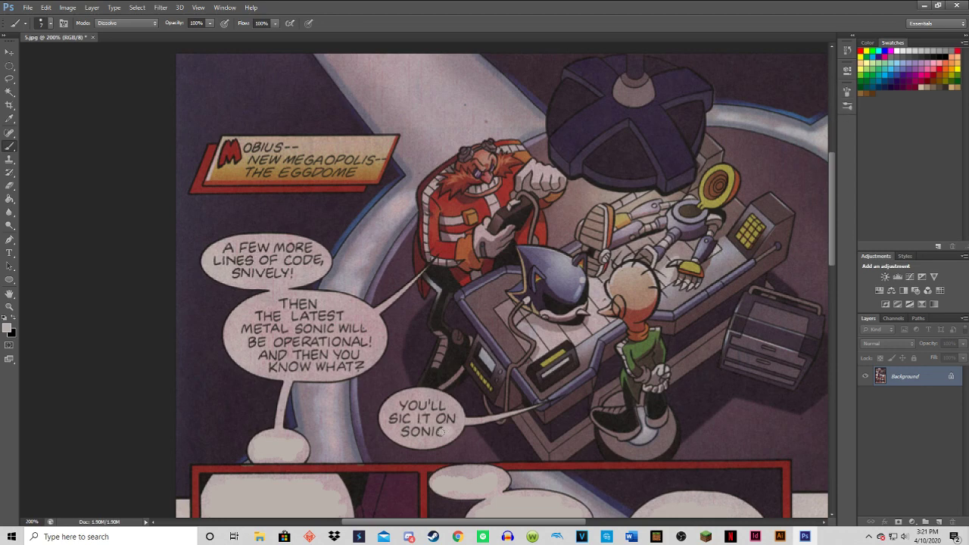
pyautogui.moveTo(440, 431)
pyautogui.mouseDown()
pyautogui.moveTo(404, 434)
pyautogui.moveTo(397, 420)
pyautogui.moveTo(454, 419)
pyautogui.moveTo(408, 404)
pyautogui.mouseUp()
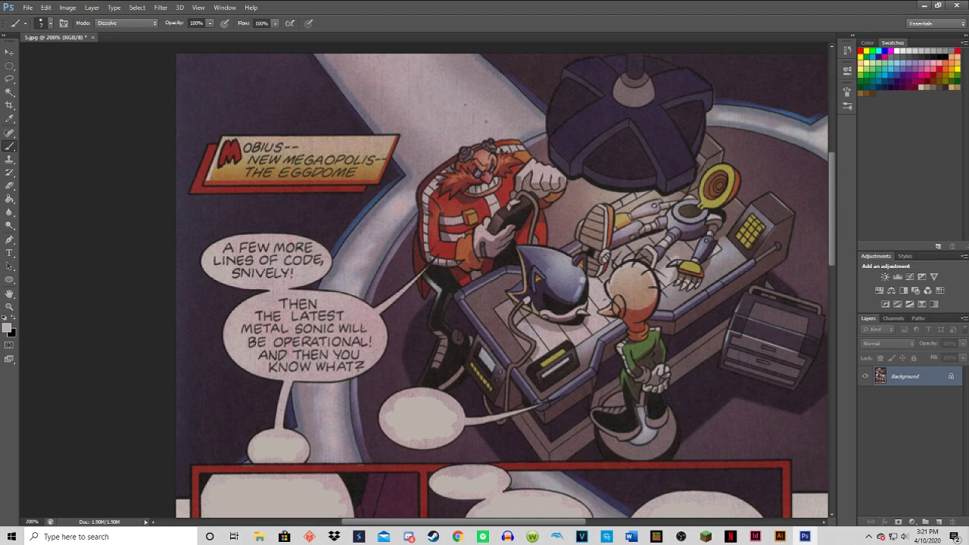
# Paint out the lettering in the "Then the latest Metal Sonic will be operational!" bubble, followed by the "A few more lines of code, Snively!" bubble.
pyautogui.moveTo(362, 366)
pyautogui.mouseDown()
pyautogui.moveTo(271, 368)
pyautogui.moveTo(263, 356)
pyautogui.moveTo(307, 349)
pyautogui.moveTo(339, 359)
pyautogui.moveTo(370, 342)
pyautogui.moveTo(345, 335)
pyautogui.moveTo(314, 349)
pyautogui.moveTo(266, 336)
pyautogui.moveTo(250, 345)
pyautogui.moveTo(252, 329)
pyautogui.moveTo(296, 322)
pyautogui.moveTo(363, 329)
pyautogui.moveTo(322, 316)
pyautogui.mouseUp()
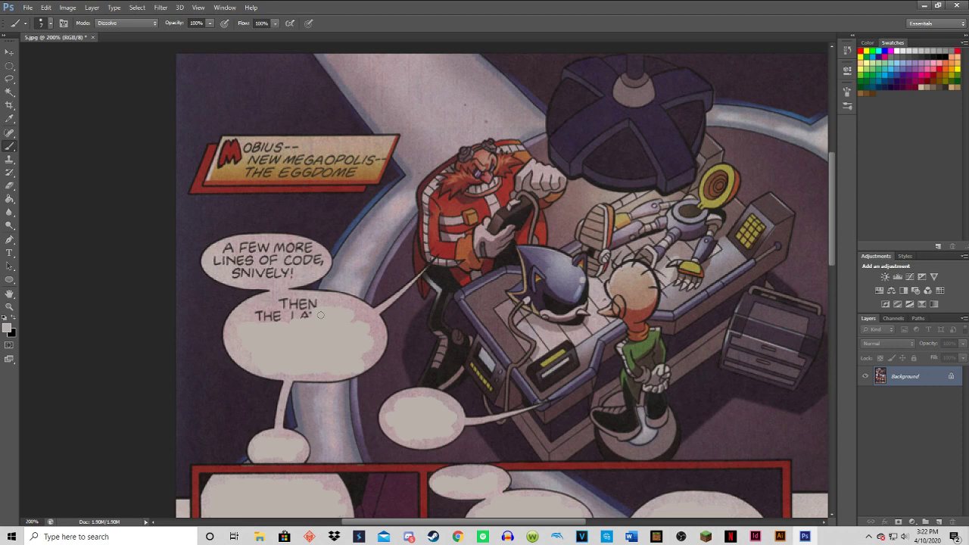
pyautogui.moveTo(321, 315)
pyautogui.mouseDown()
pyautogui.moveTo(258, 314)
pyautogui.moveTo(299, 301)
pyautogui.moveTo(312, 303)
pyautogui.moveTo(264, 318)
pyautogui.mouseUp()
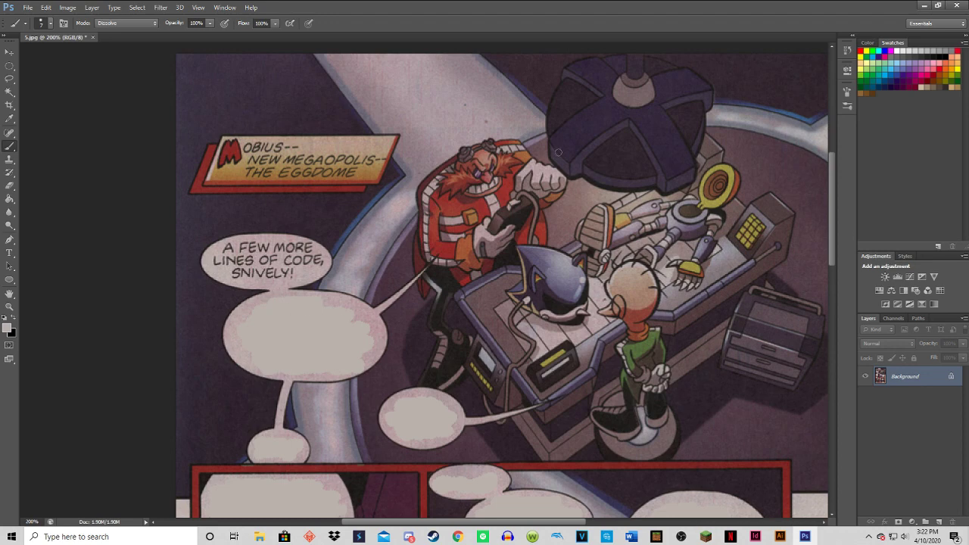
pyautogui.moveTo(831, 184)
pyautogui.mouseDown()
pyautogui.moveTo(842, 259)
pyautogui.moveTo(825, 332)
pyautogui.moveTo(837, 161)
pyautogui.moveTo(834, 193)
pyautogui.moveTo(834, 181)
pyautogui.mouseUp()
pyautogui.moveTo(283, 270)
pyautogui.mouseDown()
pyautogui.moveTo(294, 262)
pyautogui.moveTo(238, 263)
pyautogui.moveTo(216, 249)
pyautogui.moveTo(323, 252)
pyautogui.moveTo(300, 239)
pyautogui.moveTo(228, 241)
pyautogui.moveTo(250, 240)
pyautogui.moveTo(243, 252)
pyautogui.mouseUp()
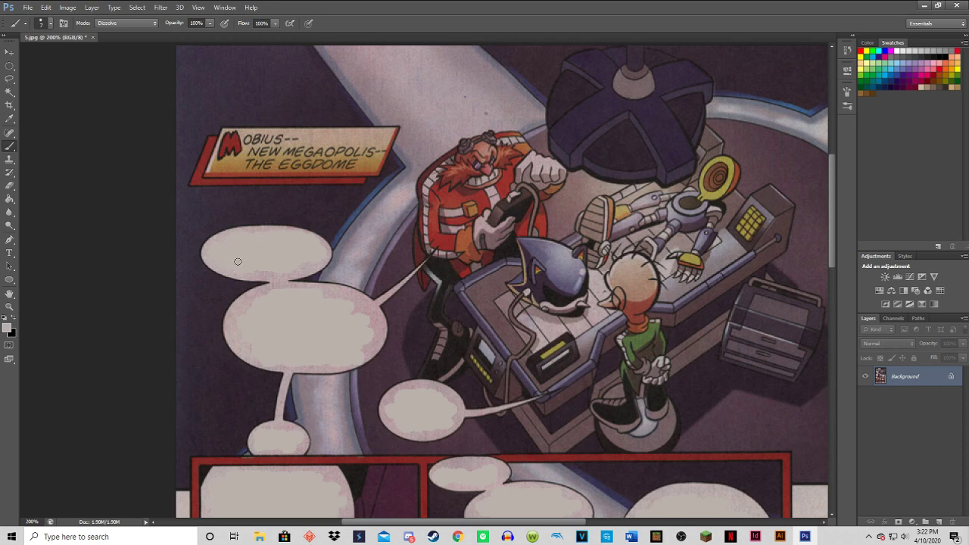
# Look over the blanked bubbles in all panels for leftover lettering, ending with the whole page in view.
pyautogui.scroll(-10, 462, 236)
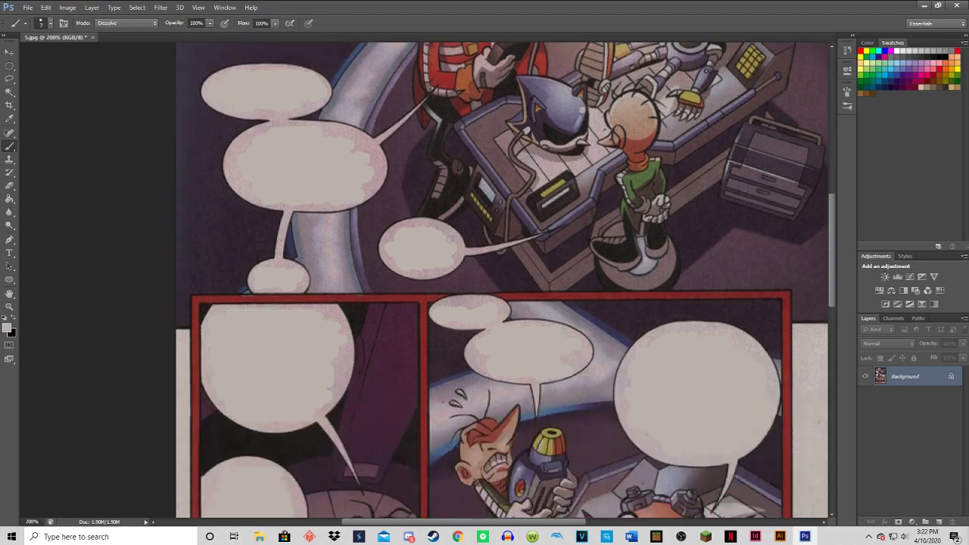
pyautogui.scroll(-8, 447, 246)
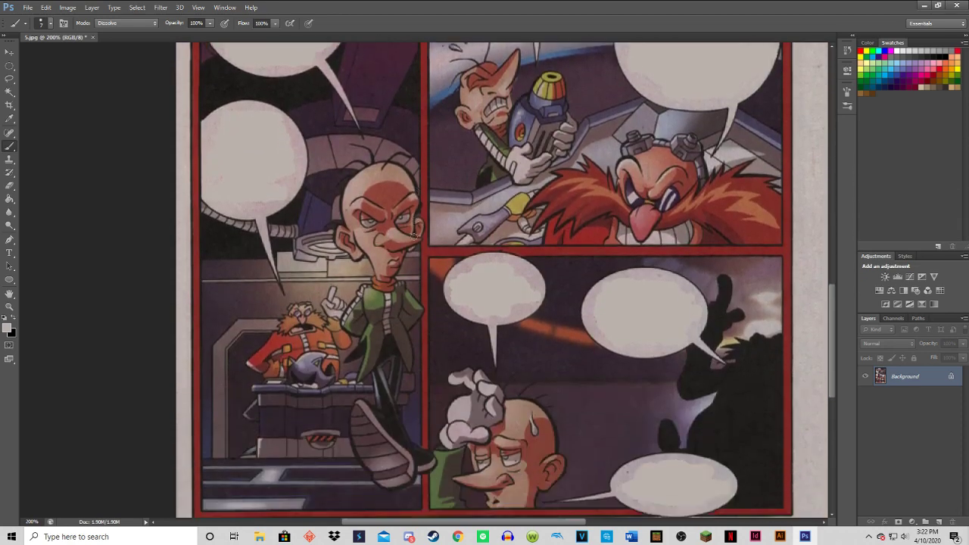
pyautogui.scroll(11, 414, 237)
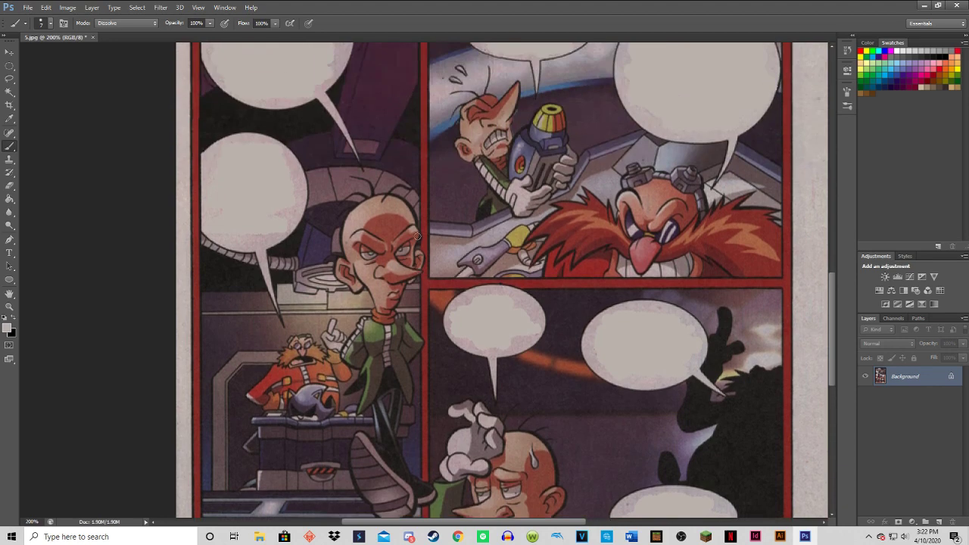
pyautogui.scroll(3, 412, 234)
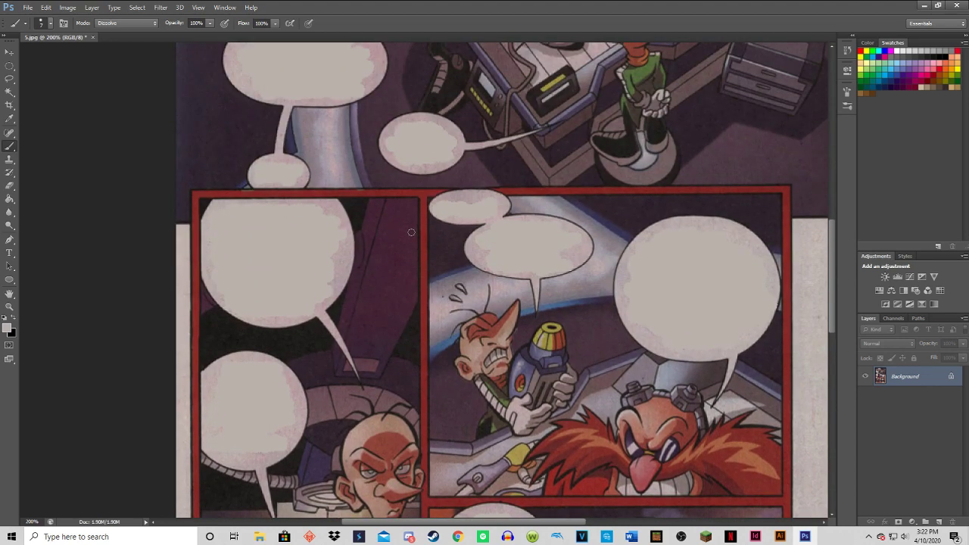
pyautogui.hotkey('ctrl', '-')
pyautogui.hotkey('ctrl', '-')
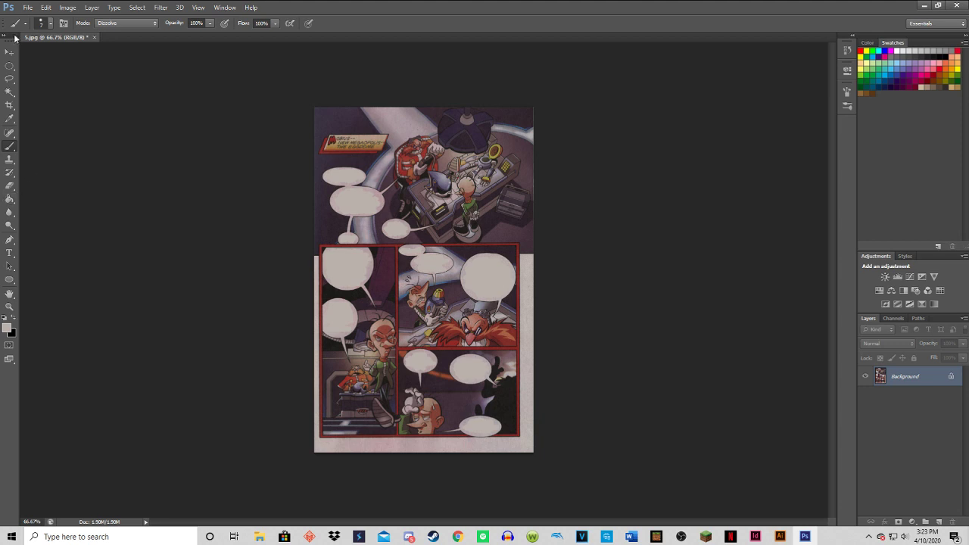
# Save the fully blanked page as a PNG named 5.0 in the Hedgehog Havoc folder, keeping the default PNG options.
pyautogui.click(27, 8)
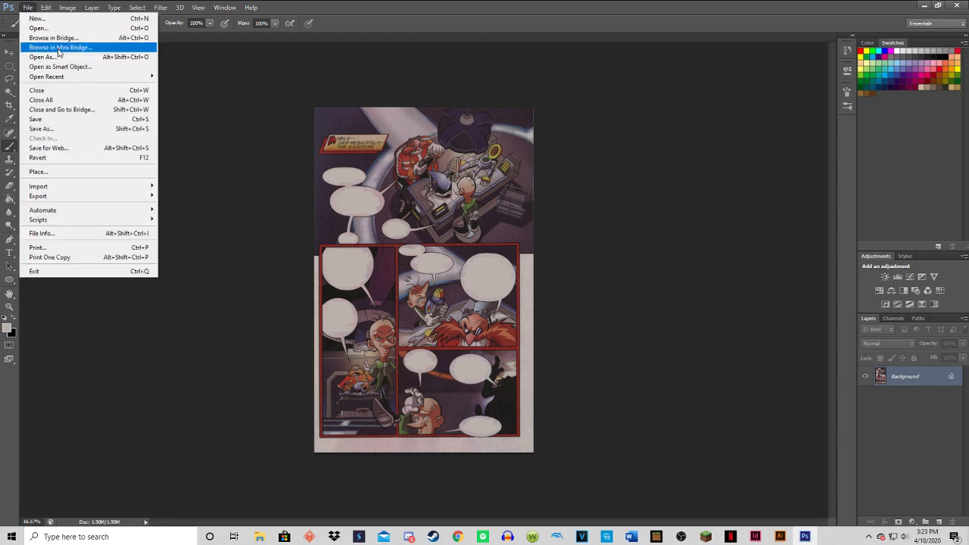
pyautogui.click(59, 129)
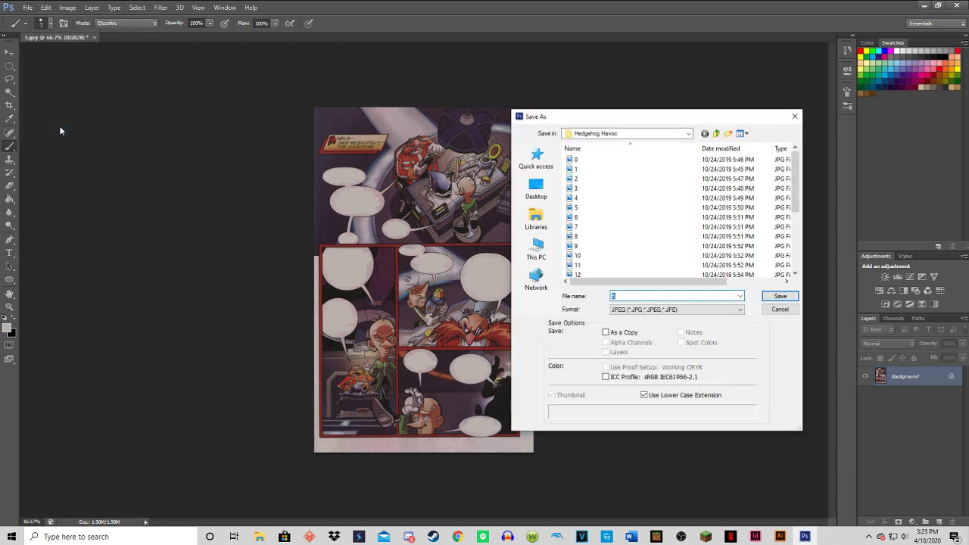
pyautogui.click(651, 294)
pyautogui.click(629, 309)
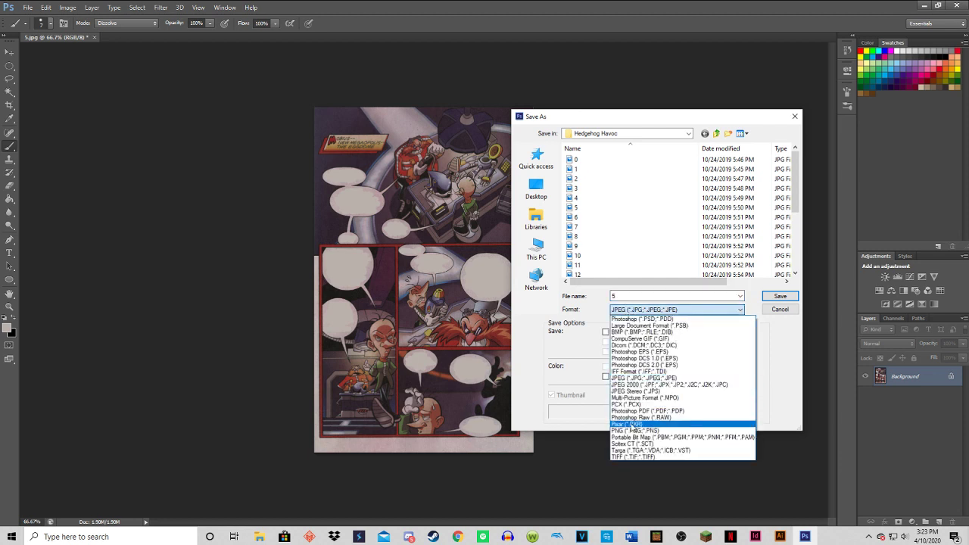
pyautogui.click(644, 424)
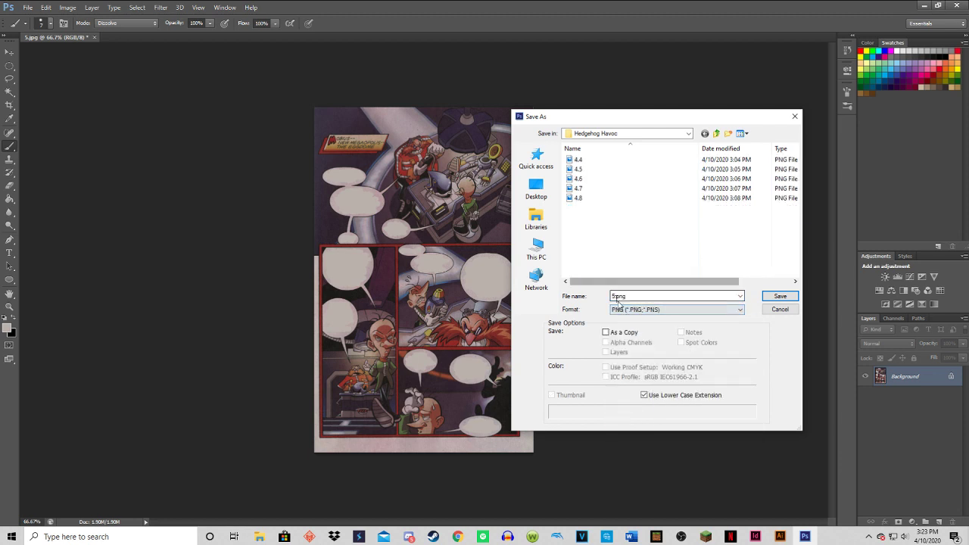
pyautogui.click(619, 296)
pyautogui.click(621, 296)
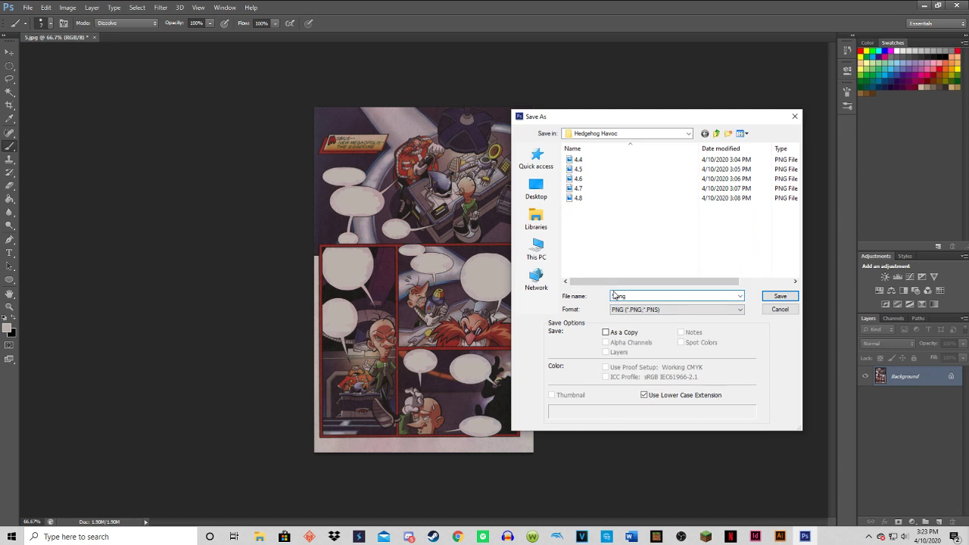
pyautogui.write('.0')
pyautogui.click(780, 296)
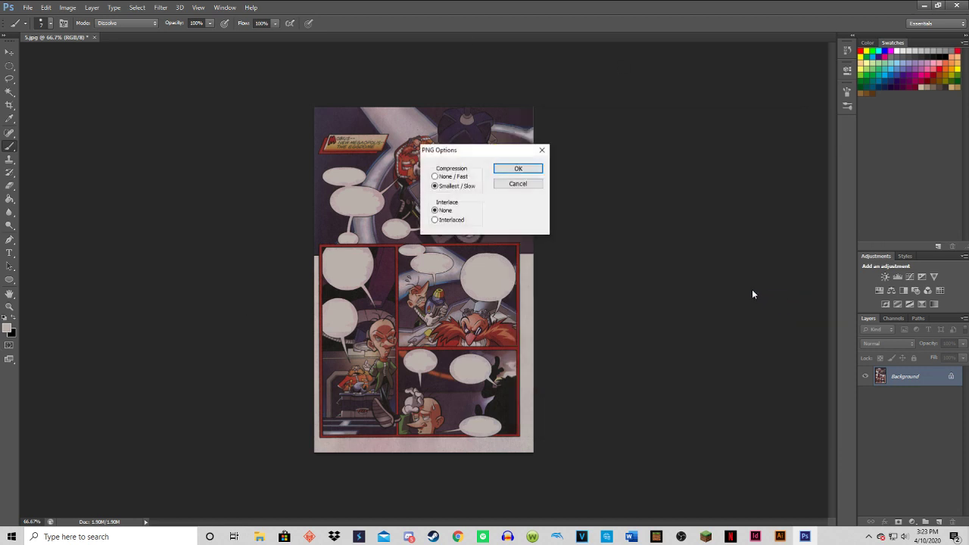
pyautogui.click(517, 171)
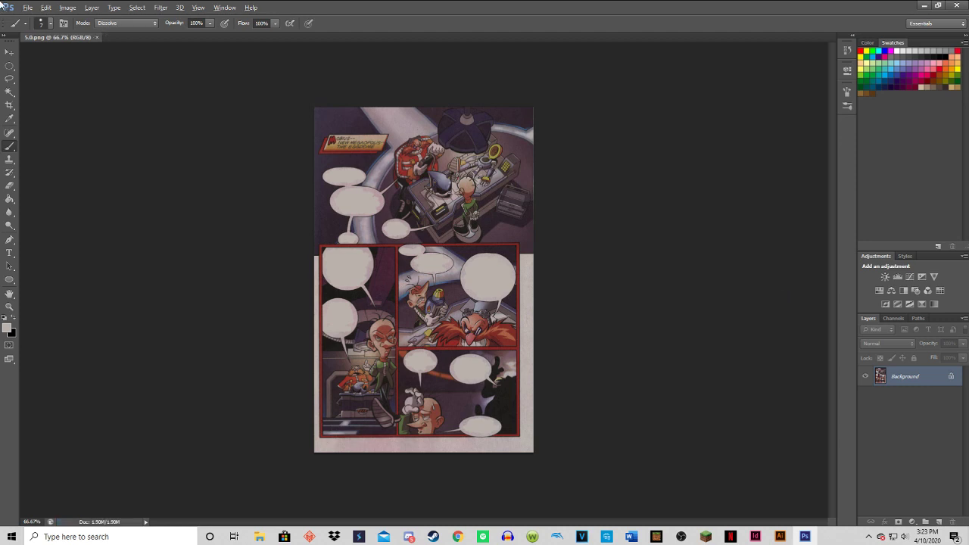
# Step back to restore the "A few more lines of code, Snively!" lettering and save that version as 5.1 in PNG format.
pyautogui.click(24, 6)
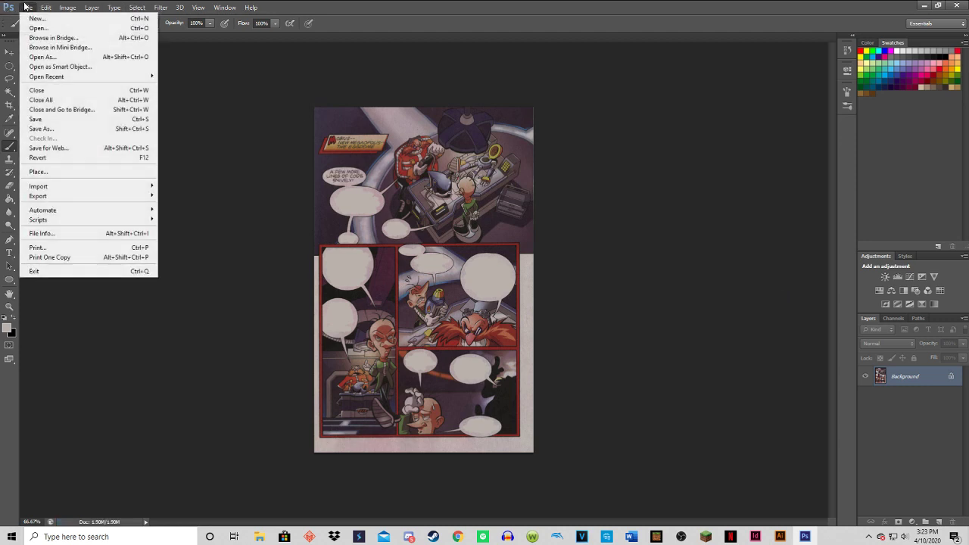
pyautogui.click(40, 129)
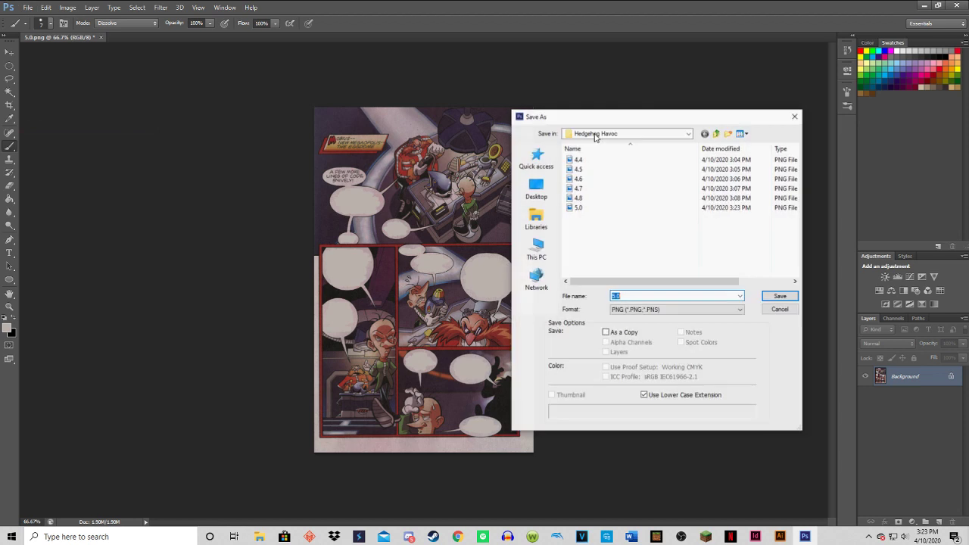
pyautogui.click(644, 309)
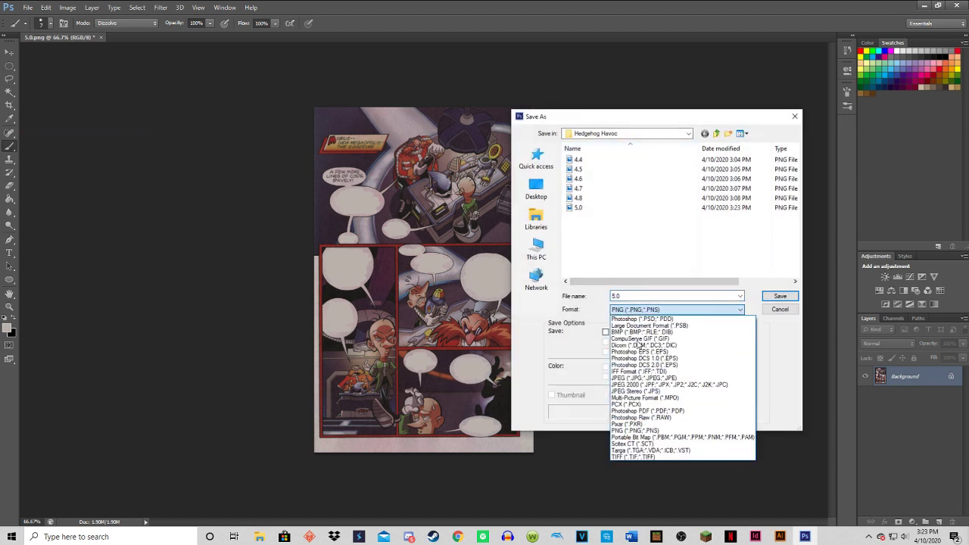
pyautogui.click(633, 297)
pyautogui.click(631, 295)
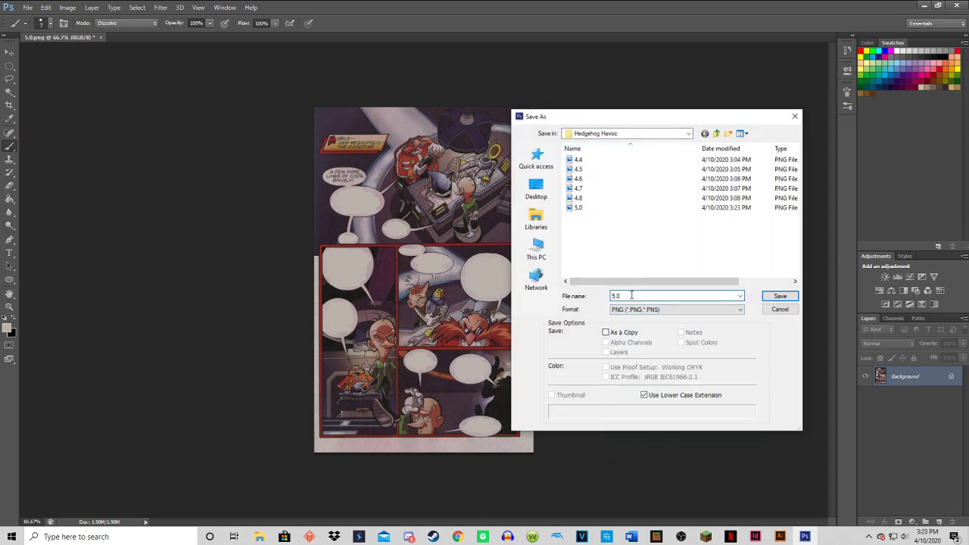
pyautogui.press('BackSpace')
pyautogui.write('1')
pyautogui.click(780, 296)
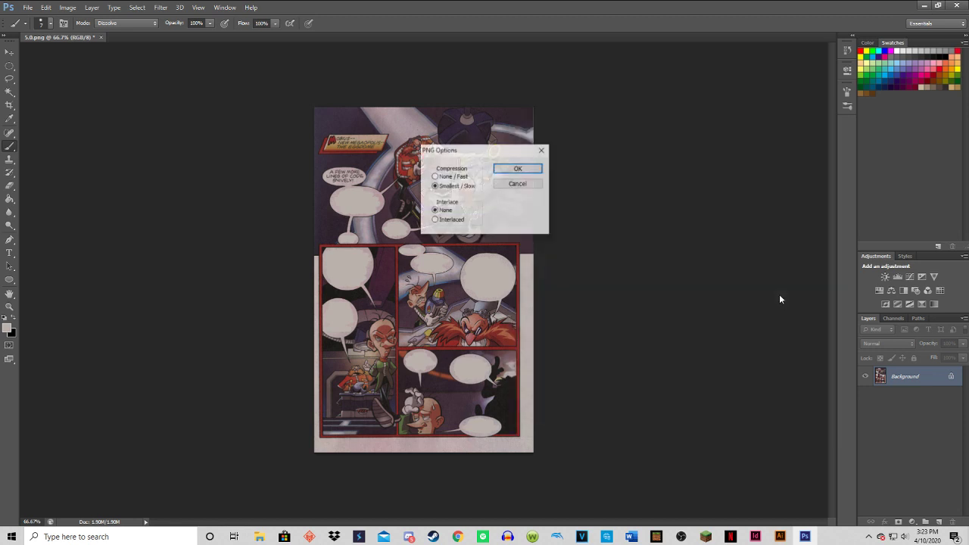
pyautogui.click(517, 168)
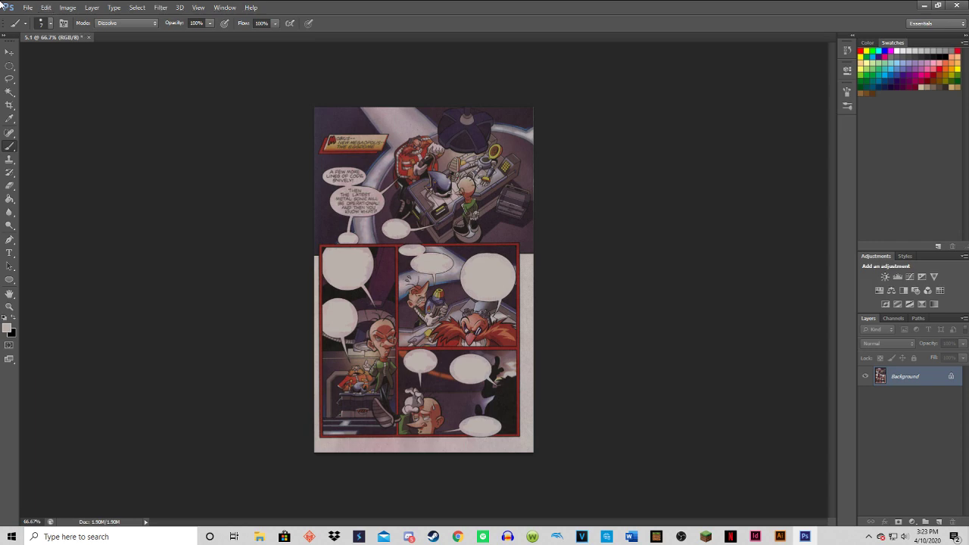
# Step back to restore the "Then the latest Metal Sonic will be operational!" lettering and save that version as 5.2 in PNG format.
pyautogui.click(28, 8)
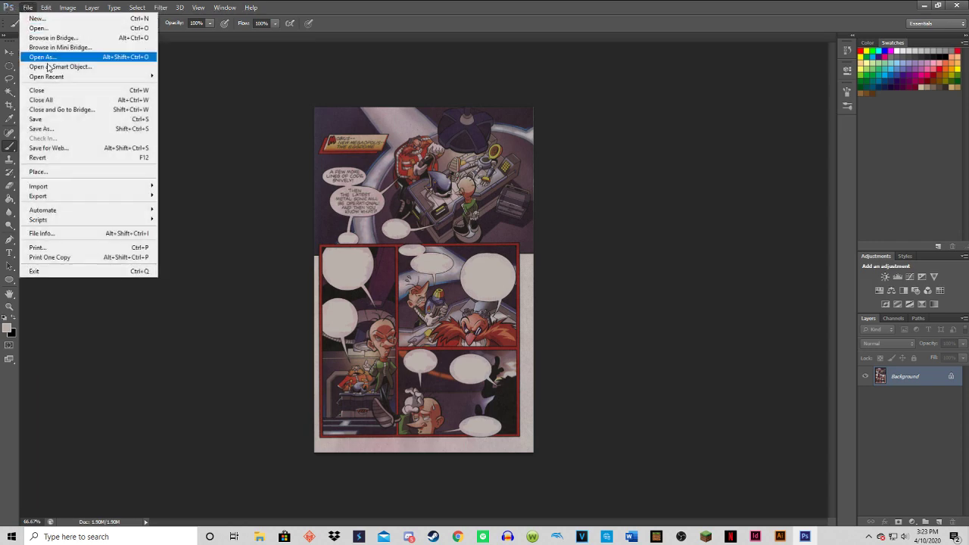
pyautogui.click(52, 129)
pyautogui.click(629, 310)
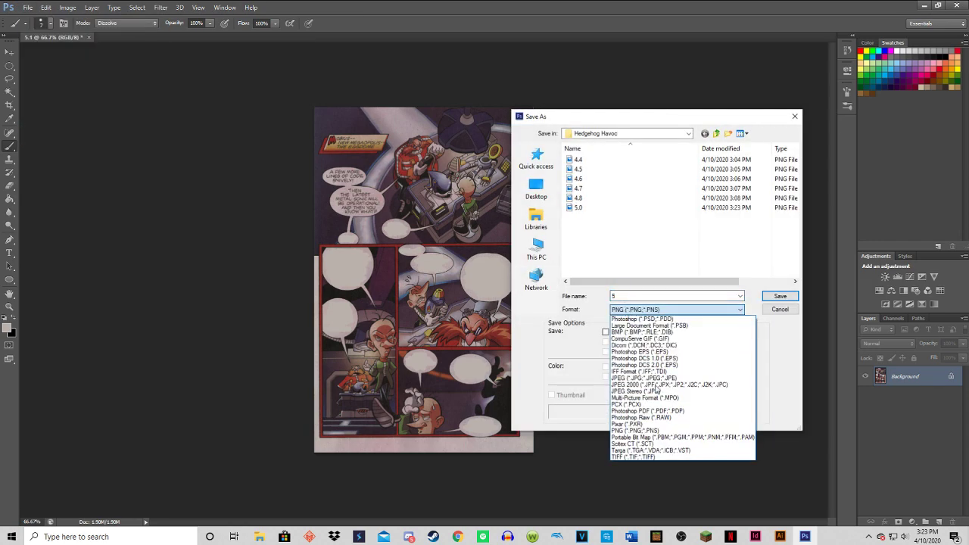
pyautogui.click(655, 429)
pyautogui.click(628, 297)
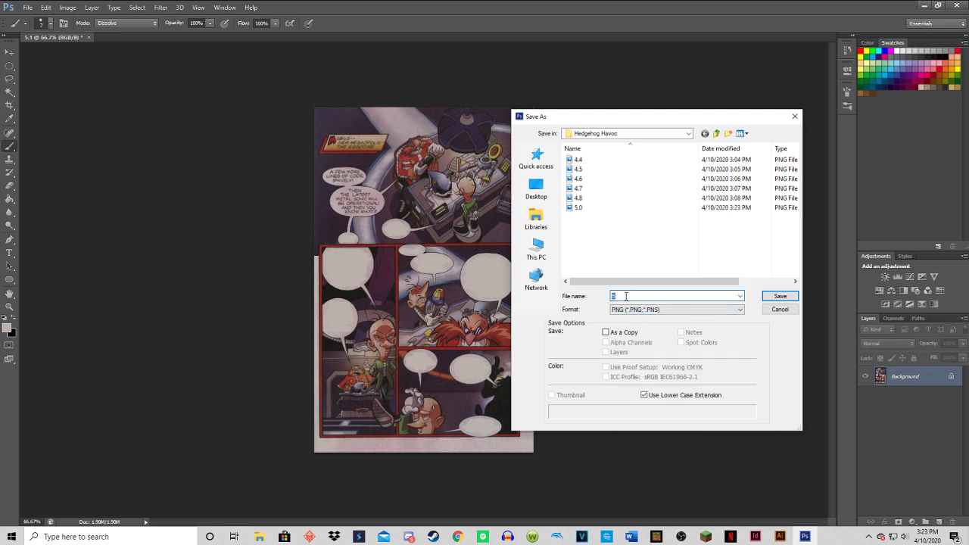
pyautogui.click(628, 296)
pyautogui.write('.2')
pyautogui.click(780, 296)
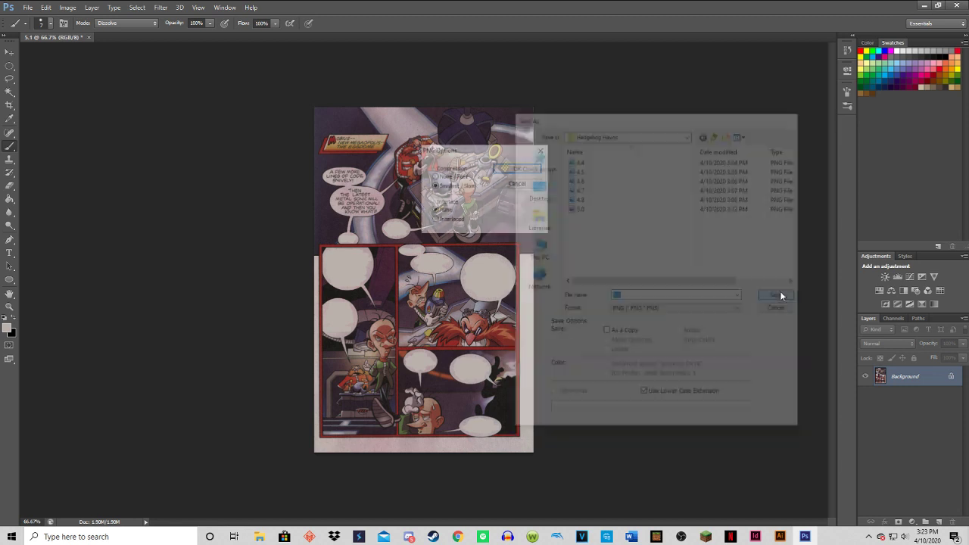
pyautogui.click(519, 169)
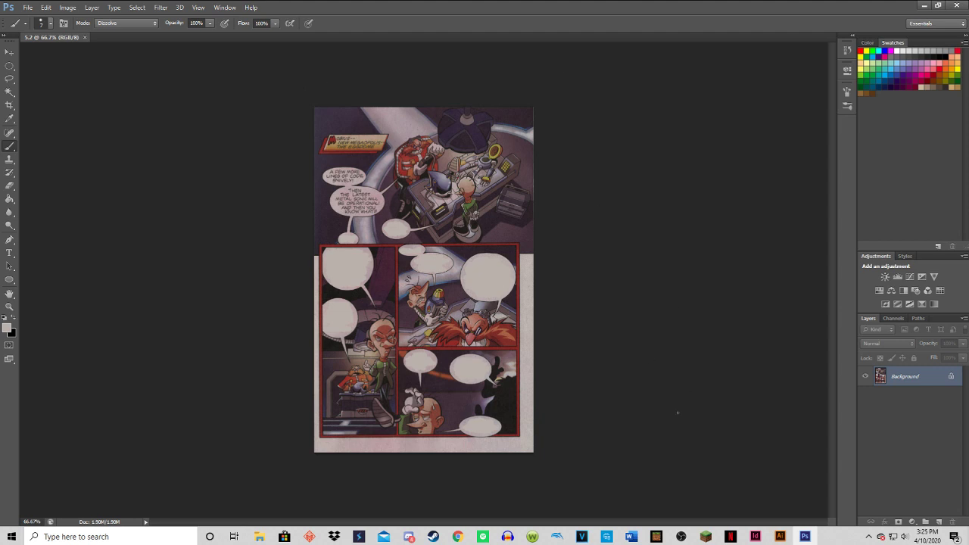
pyautogui.click(681, 536)
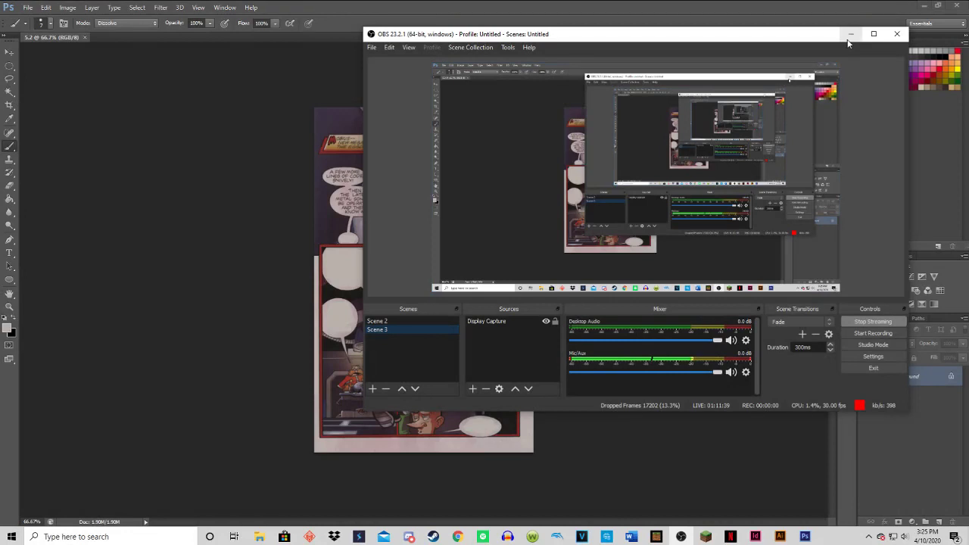
pyautogui.click(846, 33)
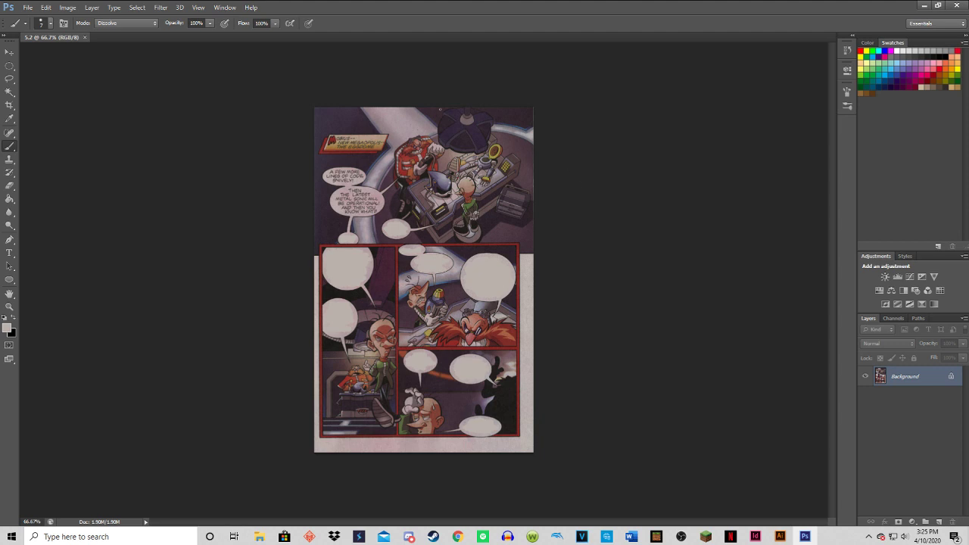
pyautogui.click(26, 9)
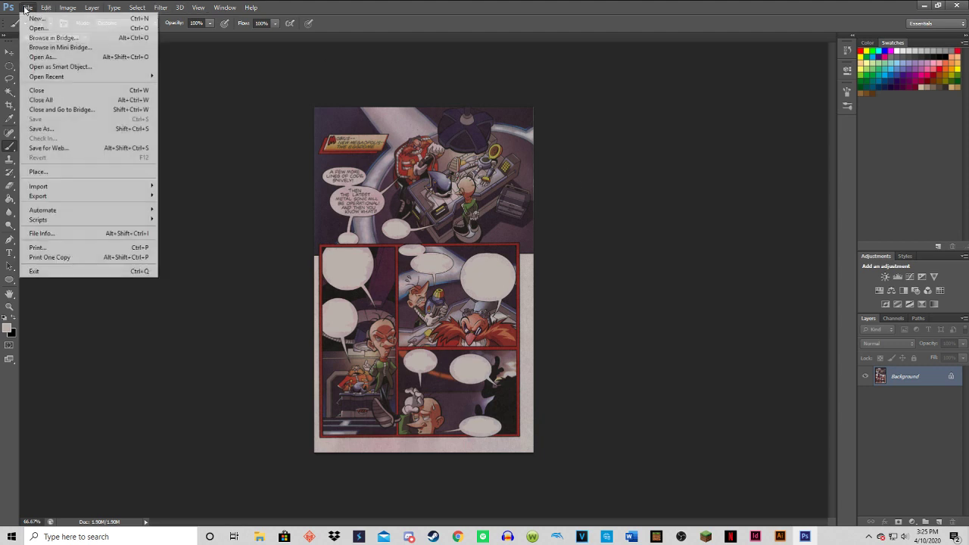
pyautogui.click(42, 129)
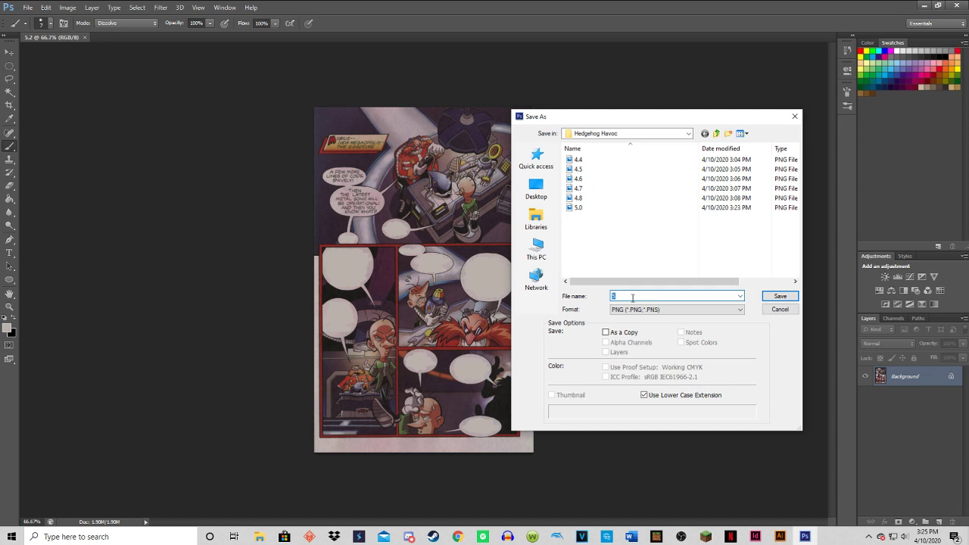
pyautogui.write('5.')
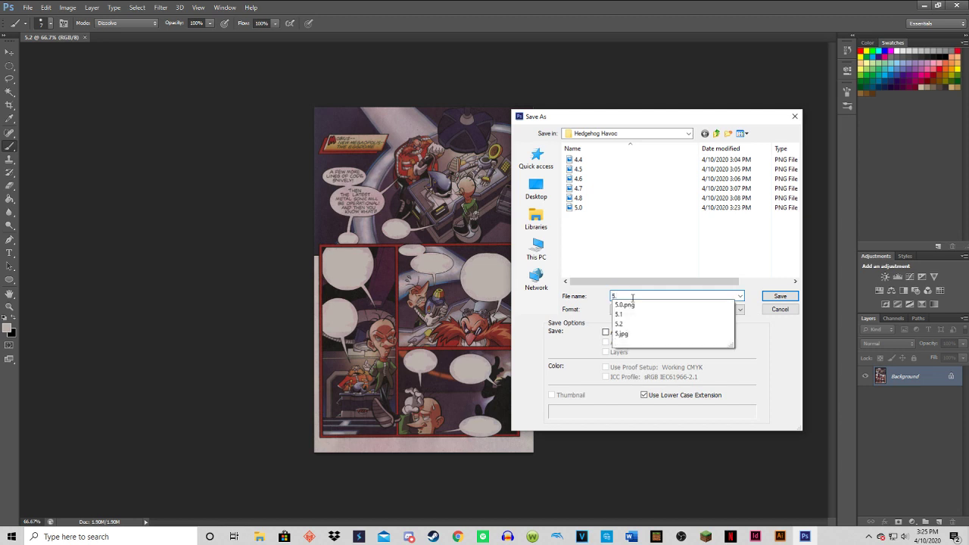
pyautogui.write('3')
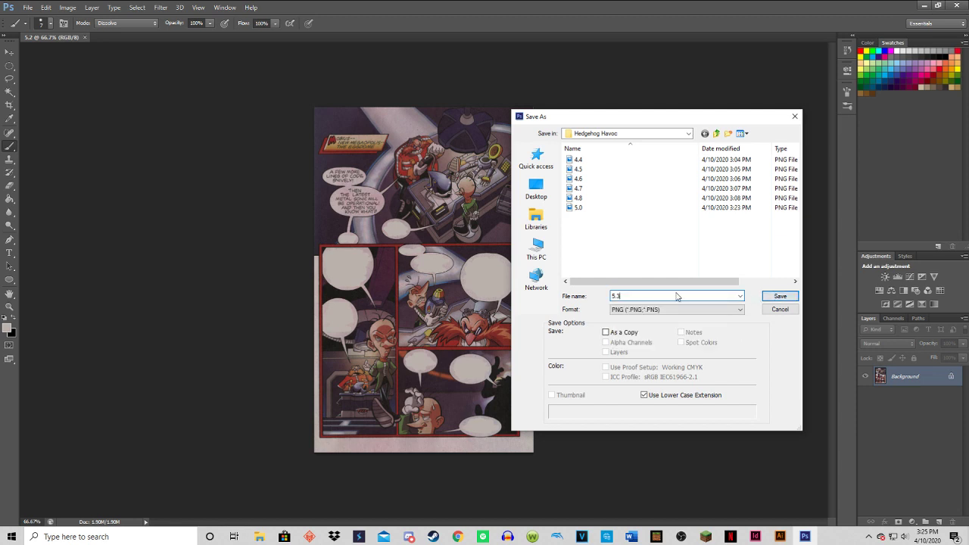
pyautogui.press('BackSpace')
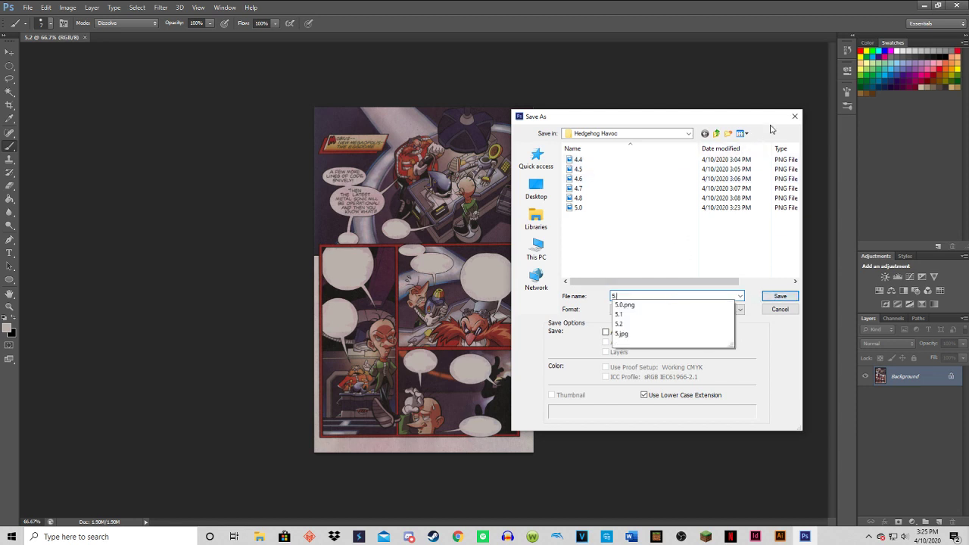
pyautogui.click(794, 116)
# Switch to the desktop, open the Hedgehog Havoc folder and try to open the exported 5.1 file.
pyautogui.click(917, 6)
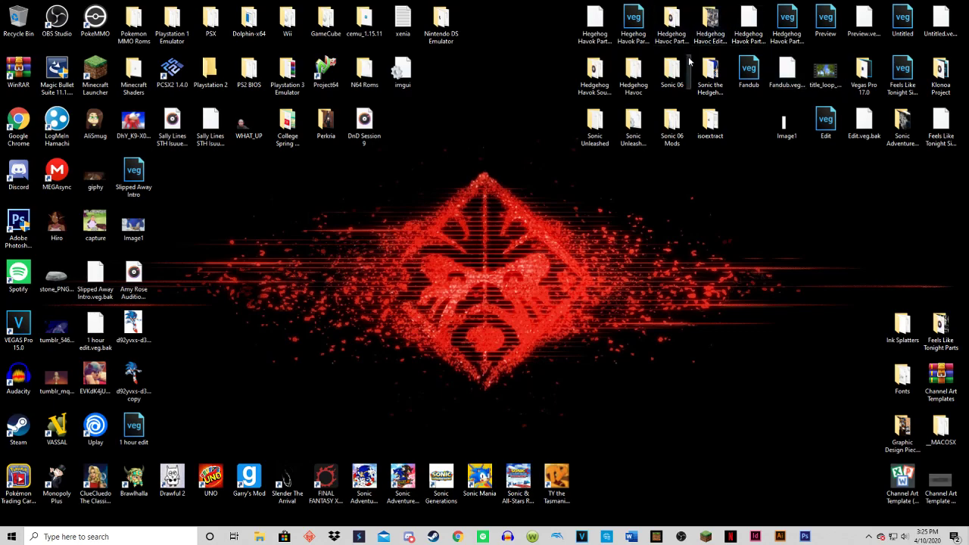
pyautogui.doubleClick(633, 72)
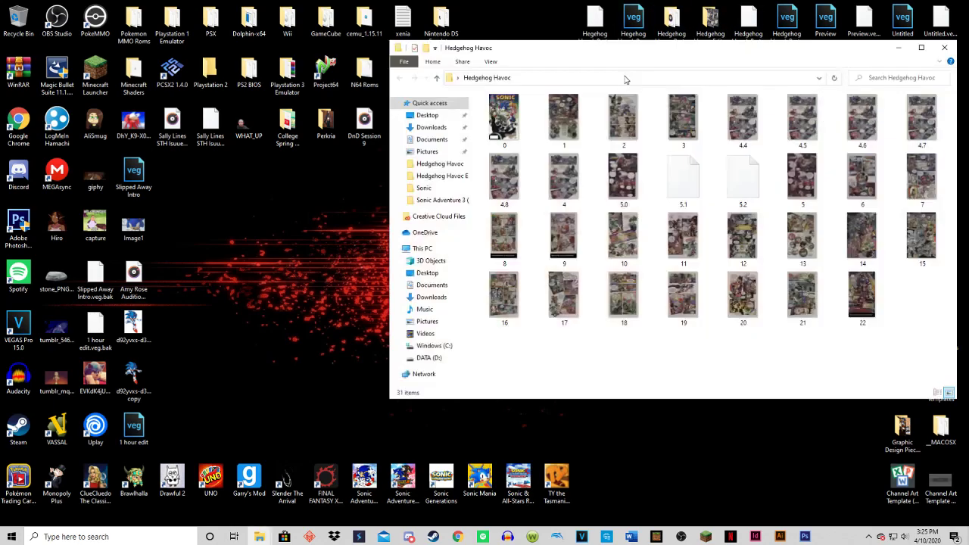
pyautogui.doubleClick(699, 174)
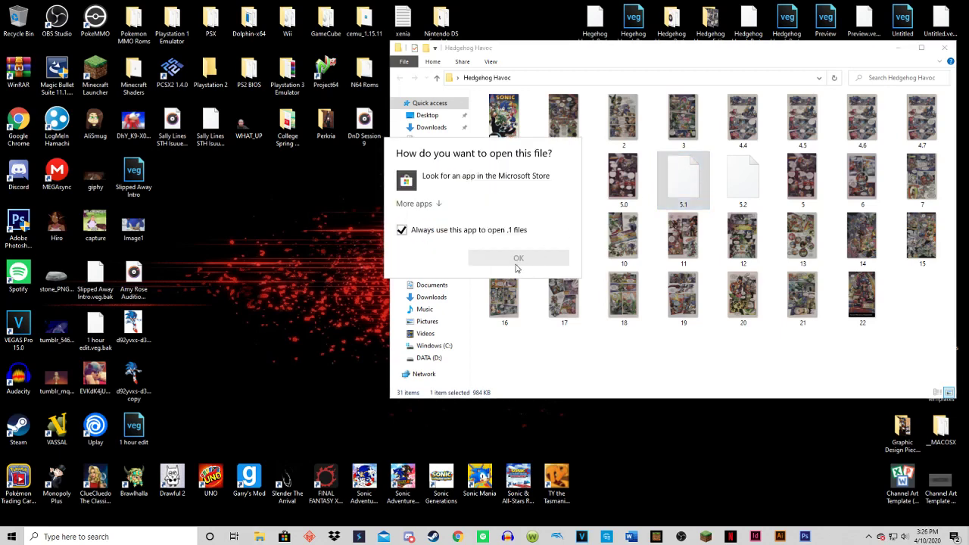
pyautogui.click(897, 62)
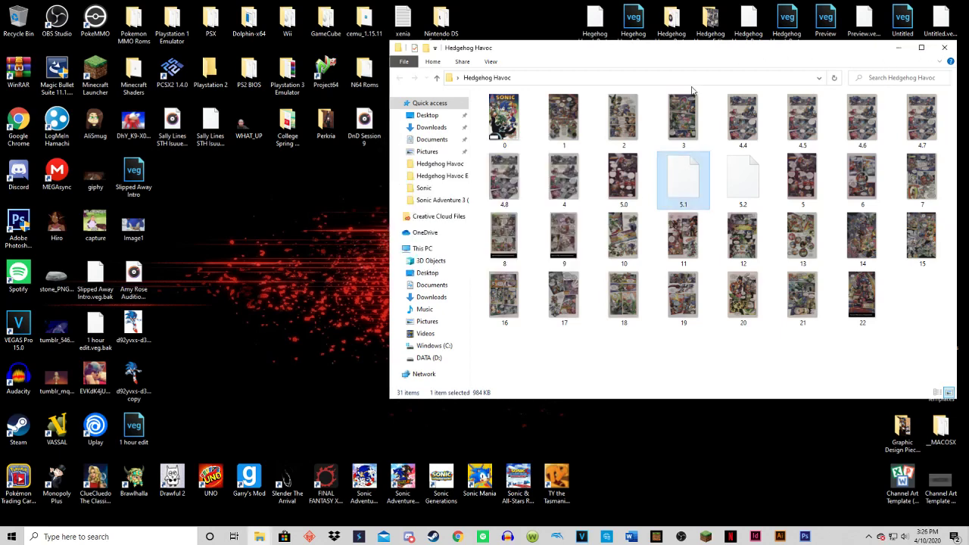
# Move 4.4, 4.5 and 4.6 from Hedgehog Havoc into the Hedgehog Havoc Edited Panels folder, replacing the existing copies.
pyautogui.moveTo(611, 63); pyautogui.dragTo(432, 154)
pyautogui.moveTo(555, 219); pyautogui.dragTo(705, 32)
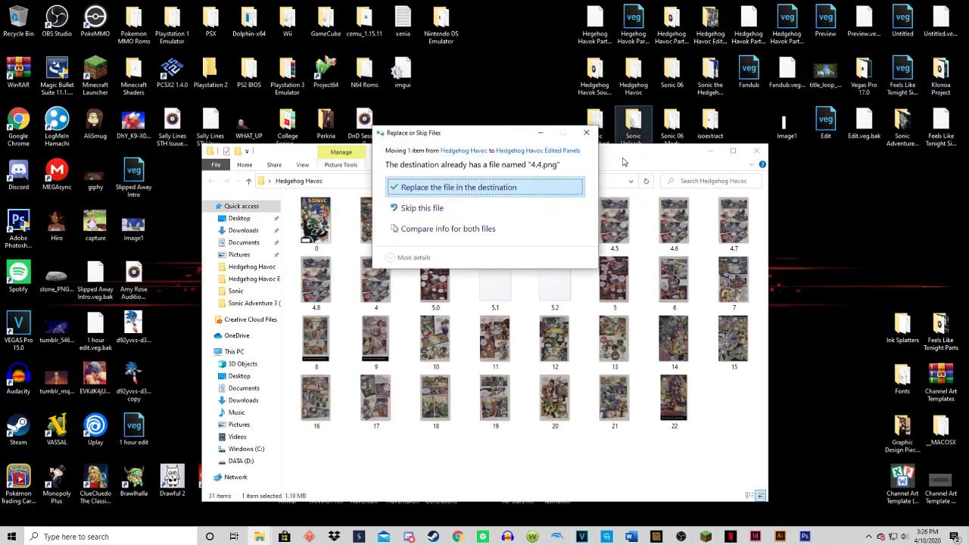
pyautogui.click(537, 192)
pyautogui.moveTo(564, 227); pyautogui.dragTo(706, 29)
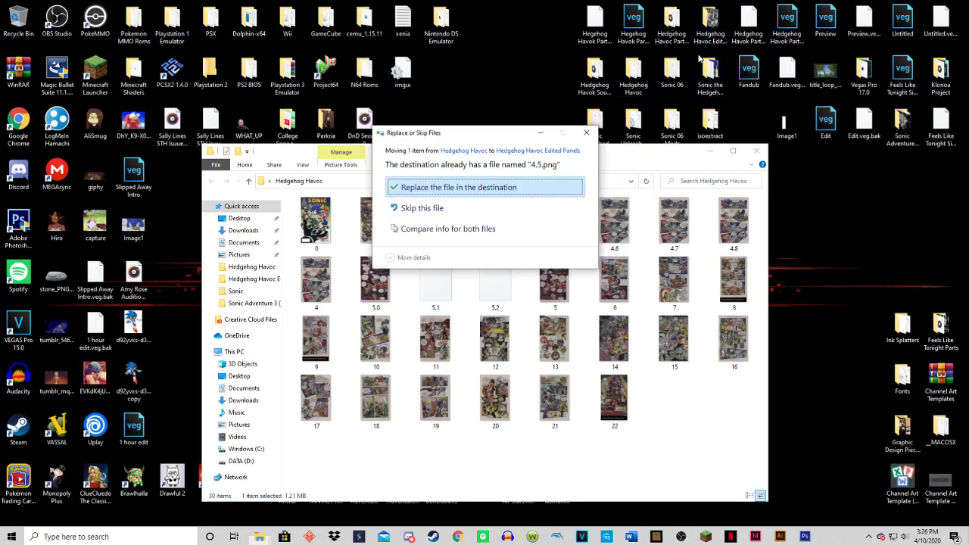
pyautogui.click(513, 196)
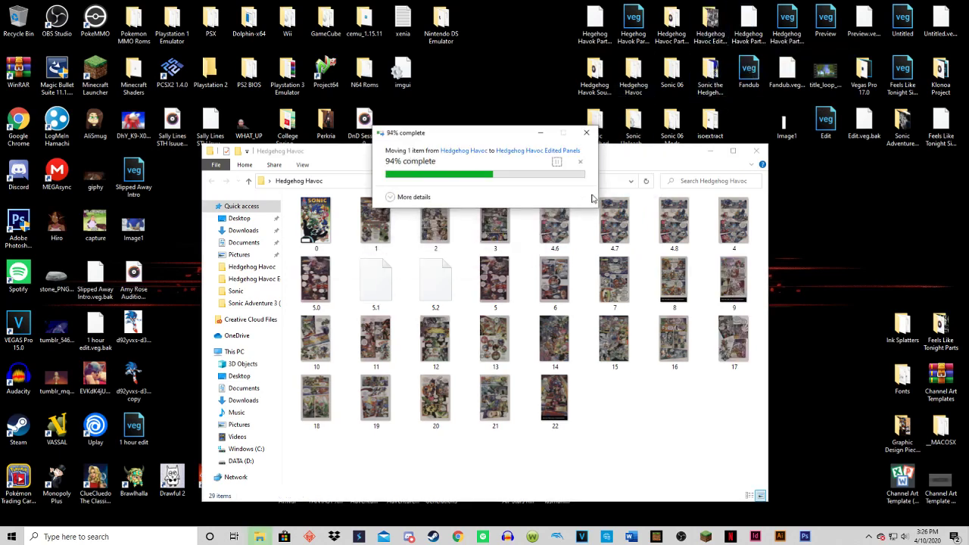
pyautogui.click(559, 221)
pyautogui.moveTo(560, 221); pyautogui.dragTo(706, 29)
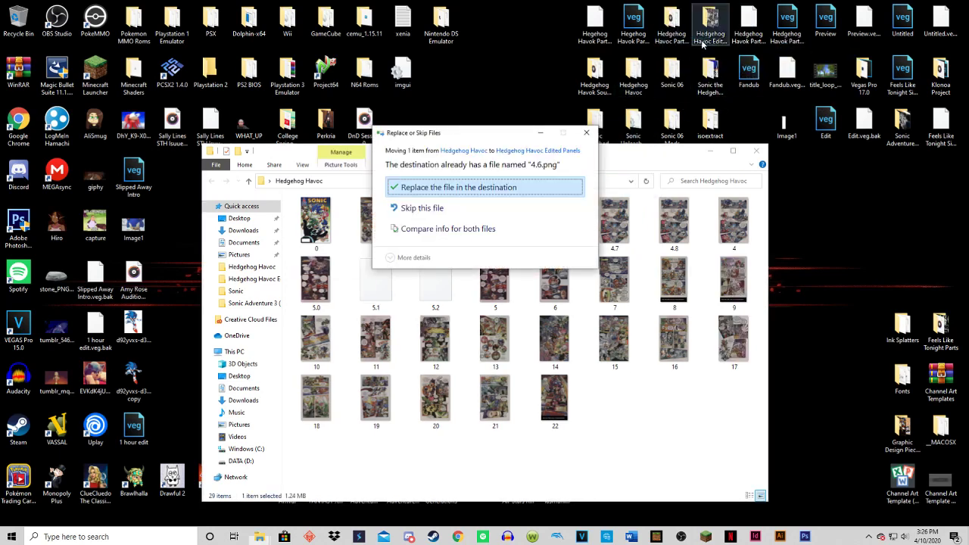
pyautogui.click(523, 191)
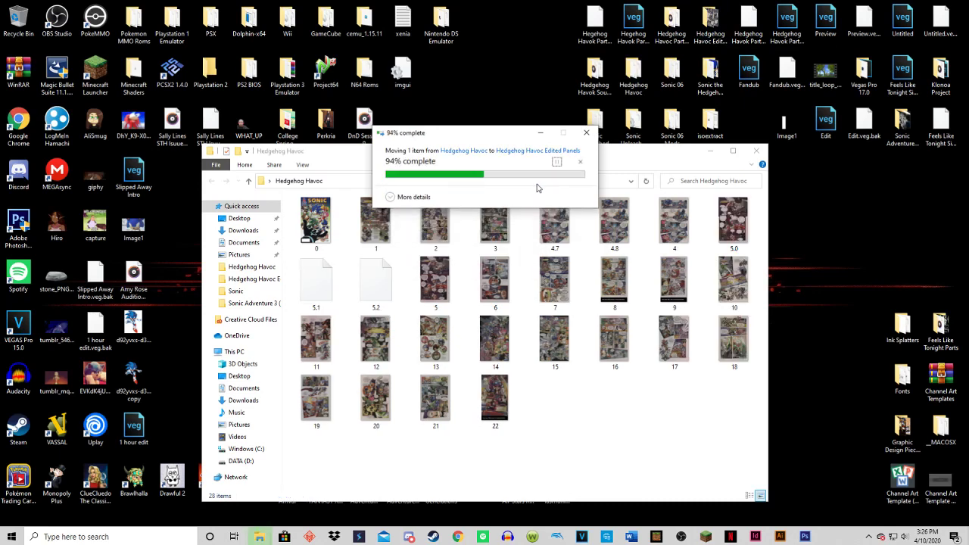
# Move 4.7, 4.8 and 5.0 into the Hedgehog Havoc Edited Panels folder, replacing the existing 4.8 copy.
pyautogui.moveTo(550, 216); pyautogui.dragTo(707, 25)
pyautogui.click(493, 195)
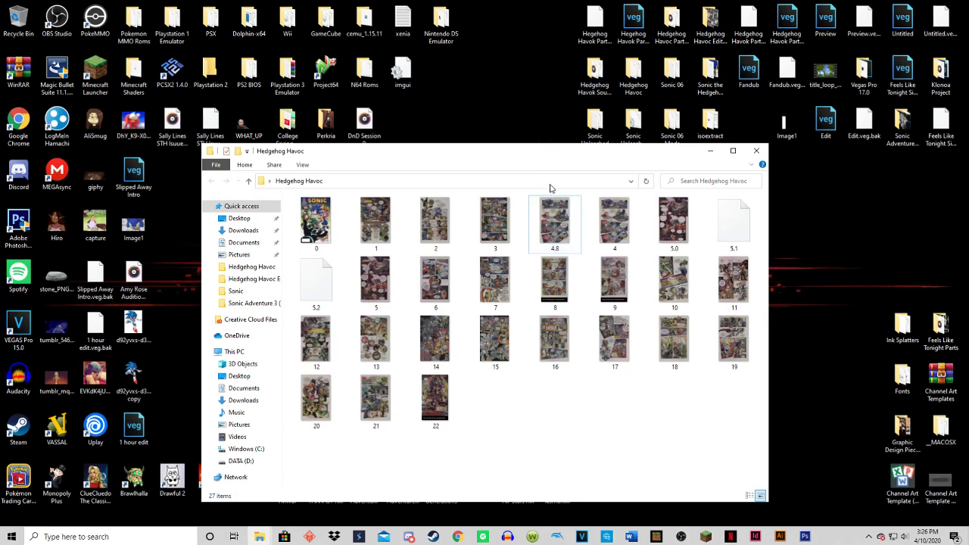
pyautogui.moveTo(557, 221); pyautogui.dragTo(710, 27)
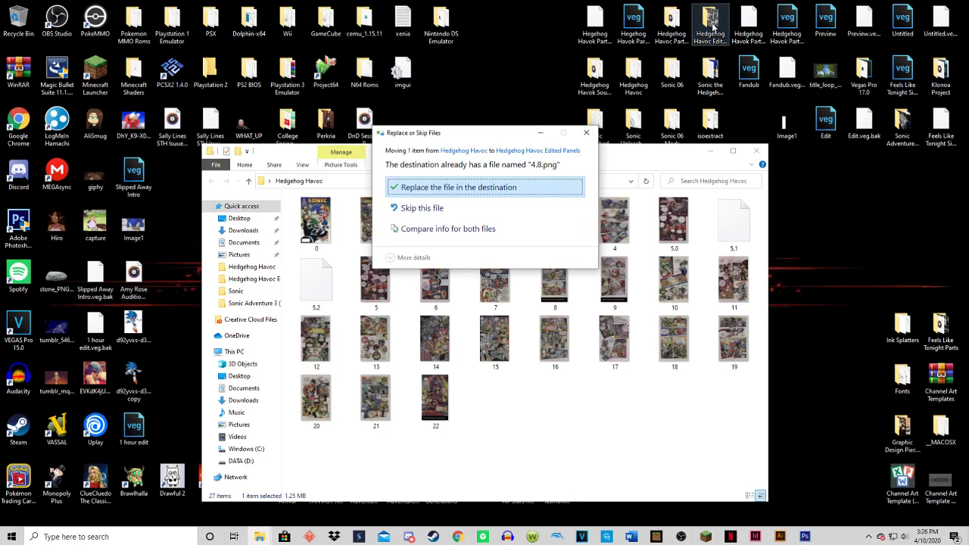
pyautogui.click(478, 188)
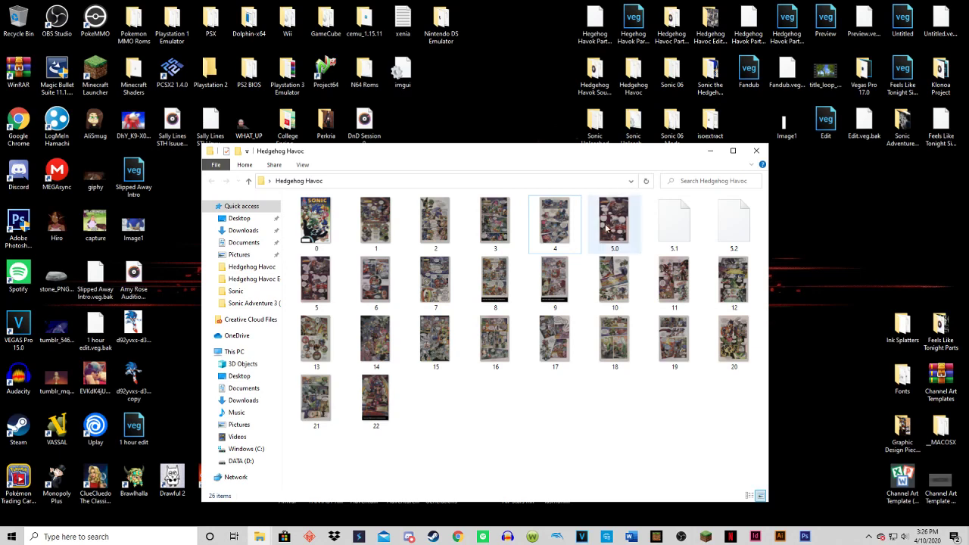
pyautogui.moveTo(726, 36); pyautogui.dragTo(720, 36)
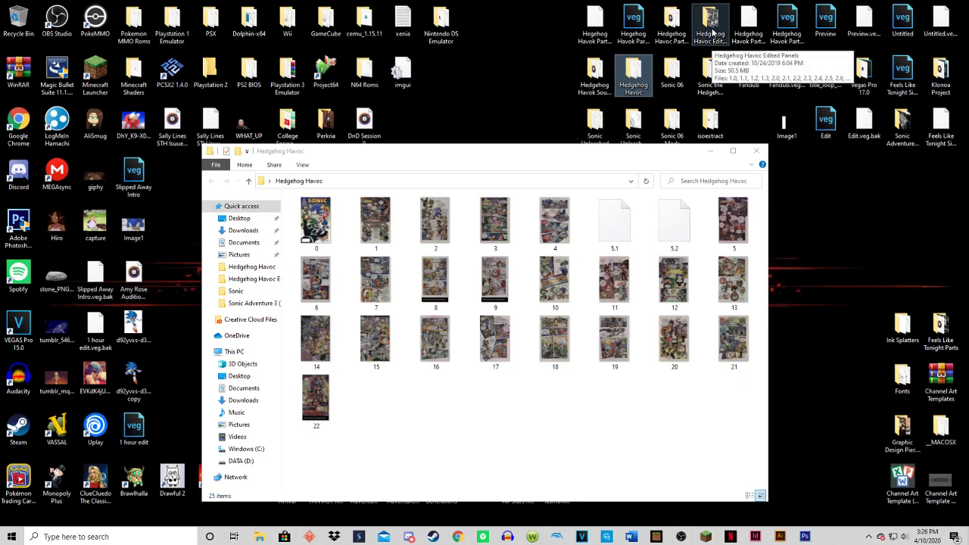
# Check the contents of the Hedgehog Havoc Edited Panels folder, and close both folder windows.
pyautogui.doubleClick(711, 34)
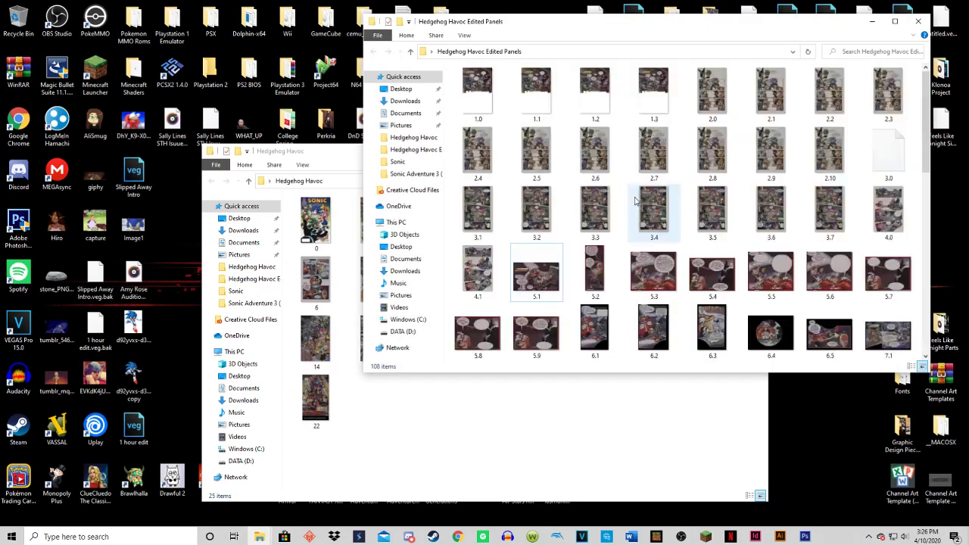
pyautogui.click(918, 21)
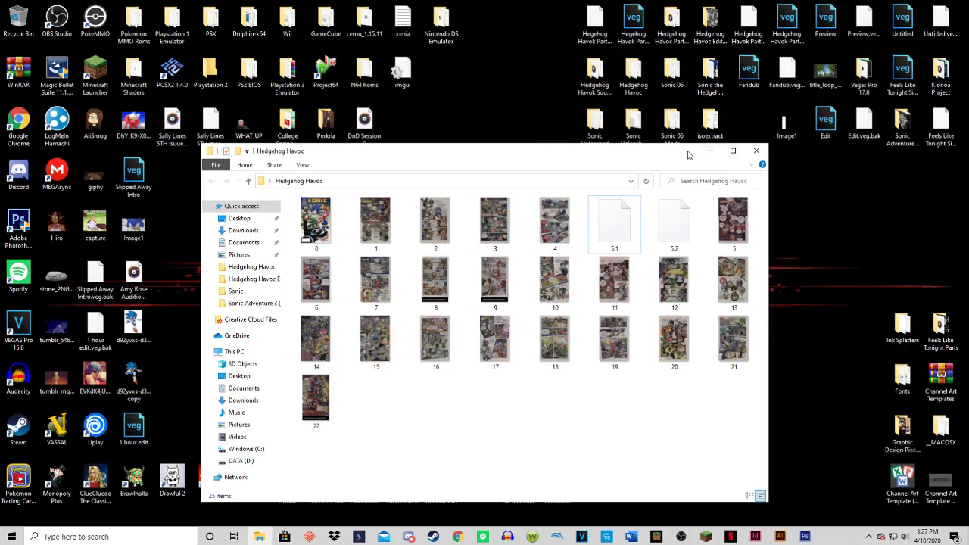
pyautogui.moveTo(623, 155); pyautogui.dragTo(620, 93)
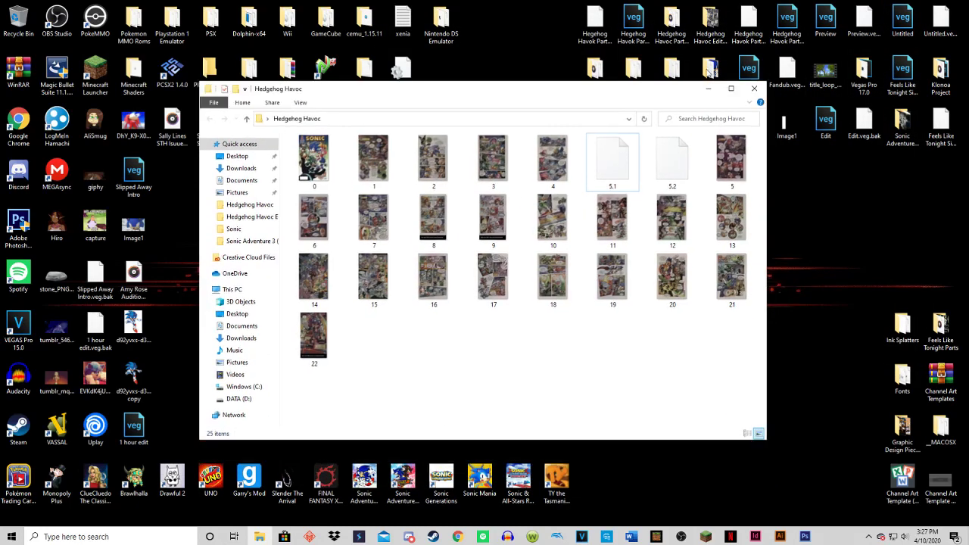
pyautogui.click(754, 88)
# Switch back to Photoshop and step forward once to blank the "Then the latest Metal Sonic will be operational!" bubble again.
pyautogui.click(805, 536)
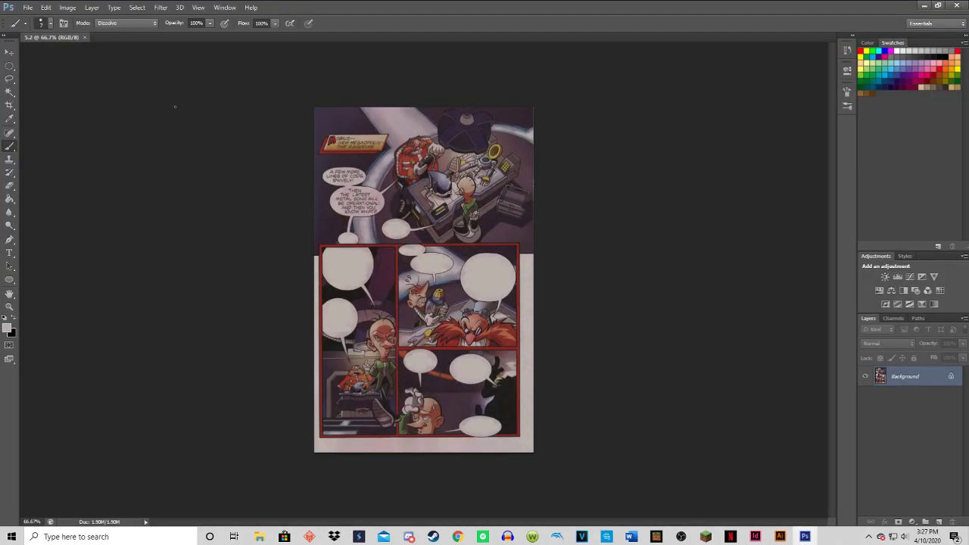
pyautogui.click(46, 7)
pyautogui.click(57, 30)
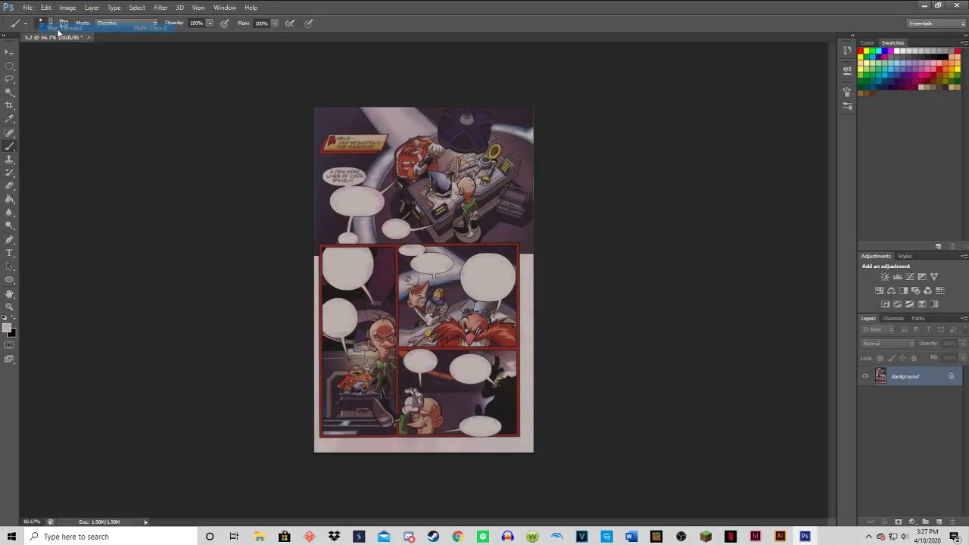
# Start saving the version with only the "A few more lines of code, Snively!" lettering under a new name in PNG format.
pyautogui.click(27, 7)
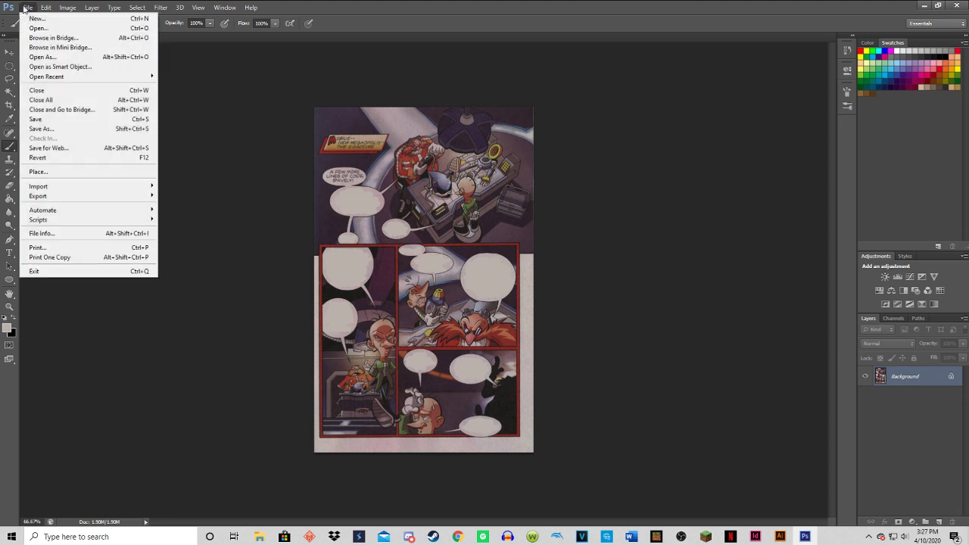
pyautogui.click(34, 130)
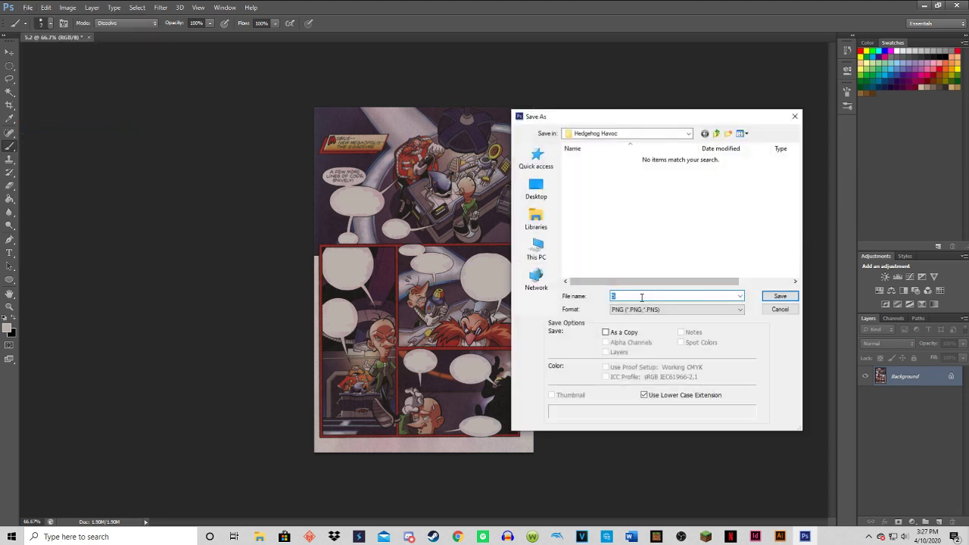
pyautogui.click(642, 298)
pyautogui.click(681, 312)
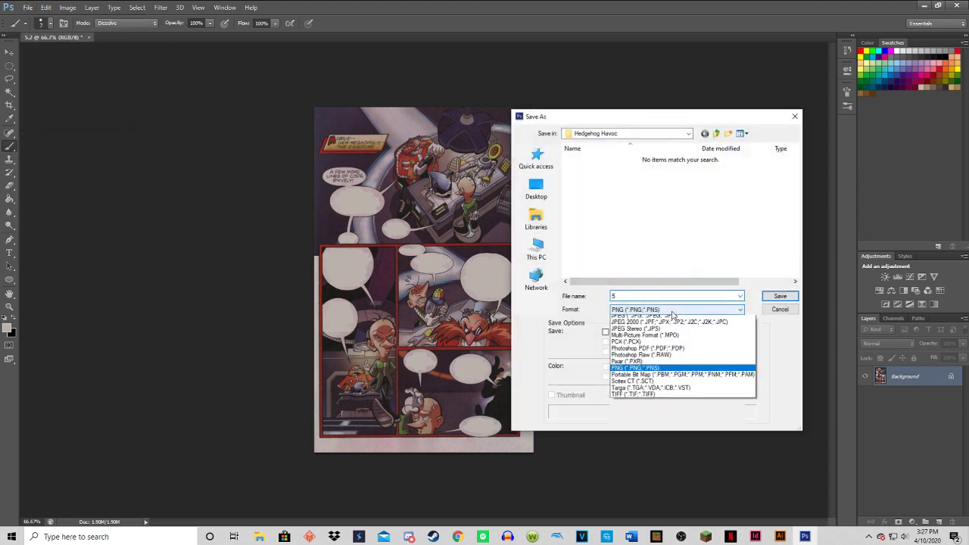
pyautogui.click(626, 432)
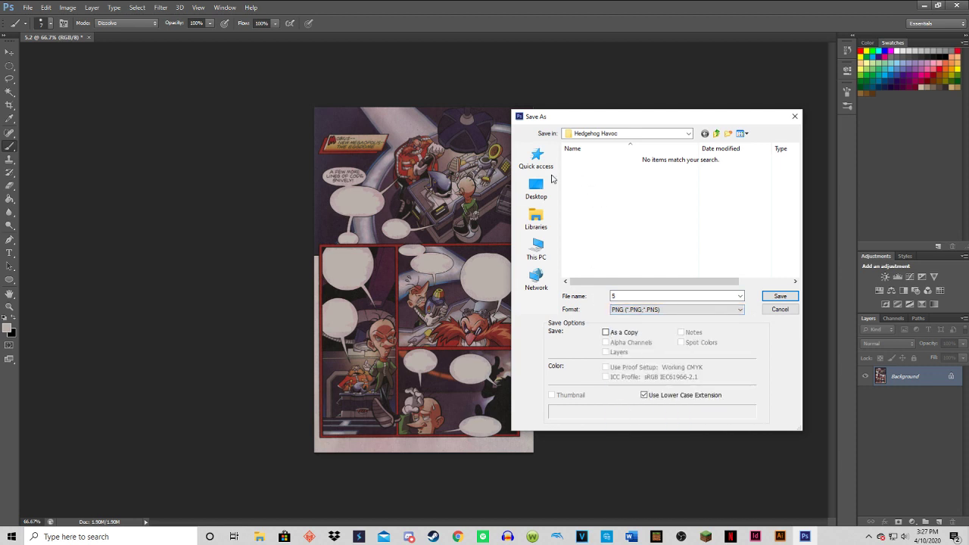
# Set the save location to the Hedgehog Havoc Edited Panels folder on the desktop.
pyautogui.click(536, 223)
pyautogui.click(534, 186)
pyautogui.click(539, 216)
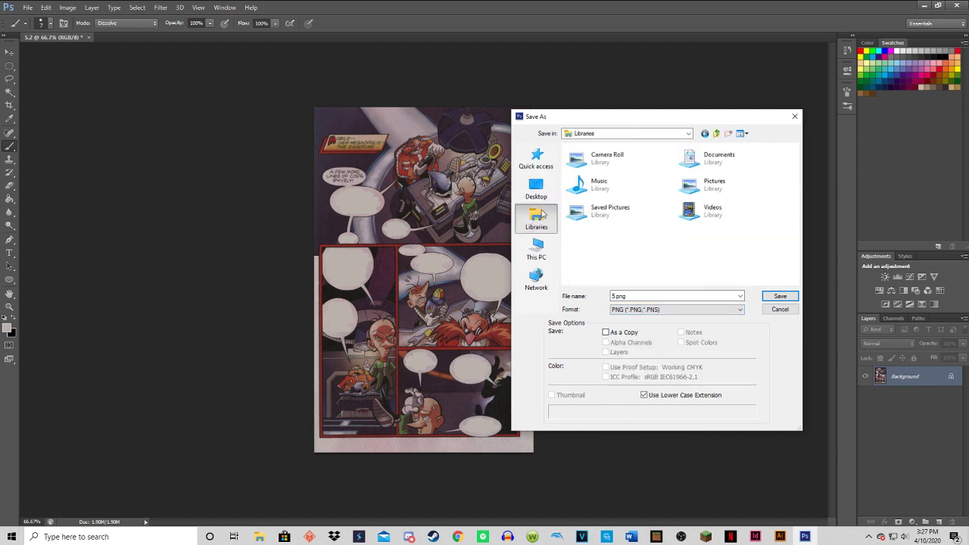
pyautogui.click(533, 162)
pyautogui.click(536, 189)
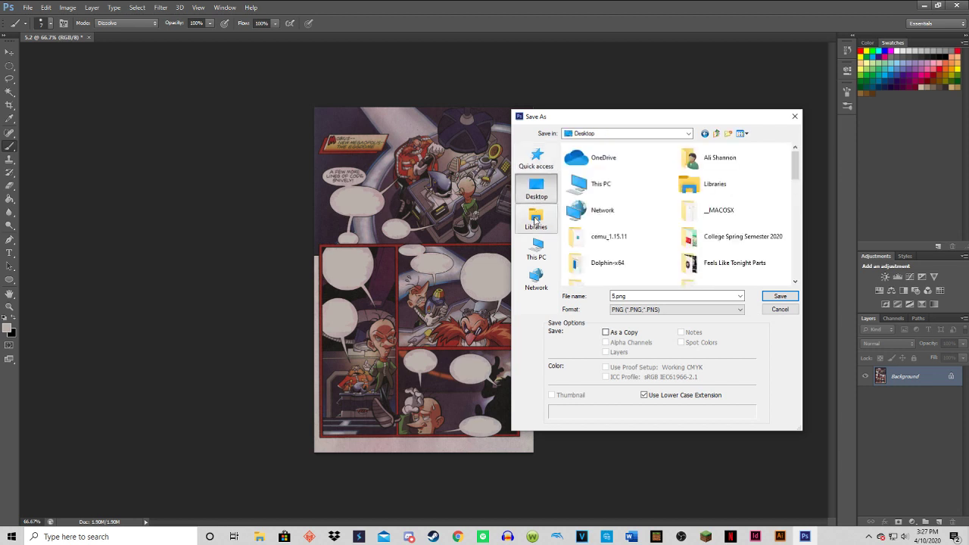
pyautogui.click(688, 134)
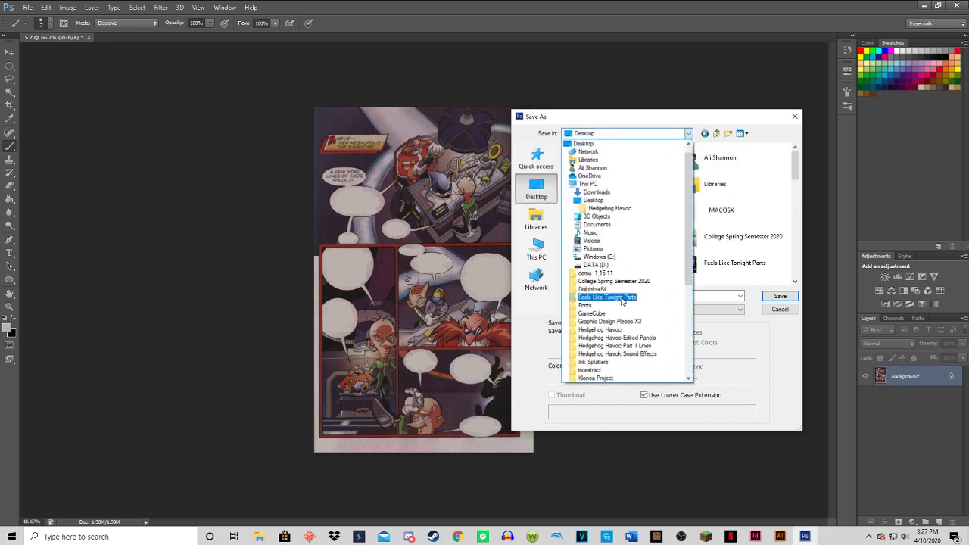
pyautogui.click(599, 330)
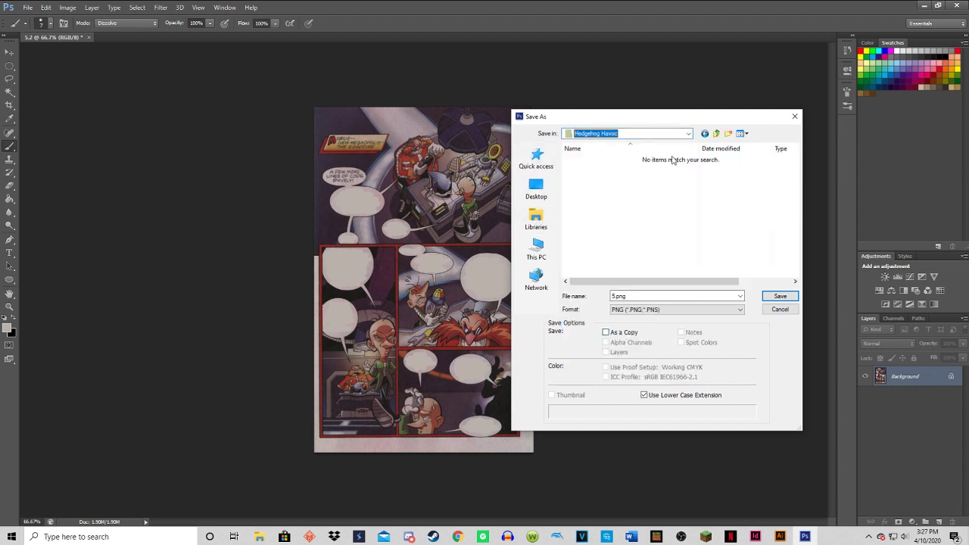
pyautogui.click(688, 134)
pyautogui.scroll(1, 613, 324)
pyautogui.click(643, 177)
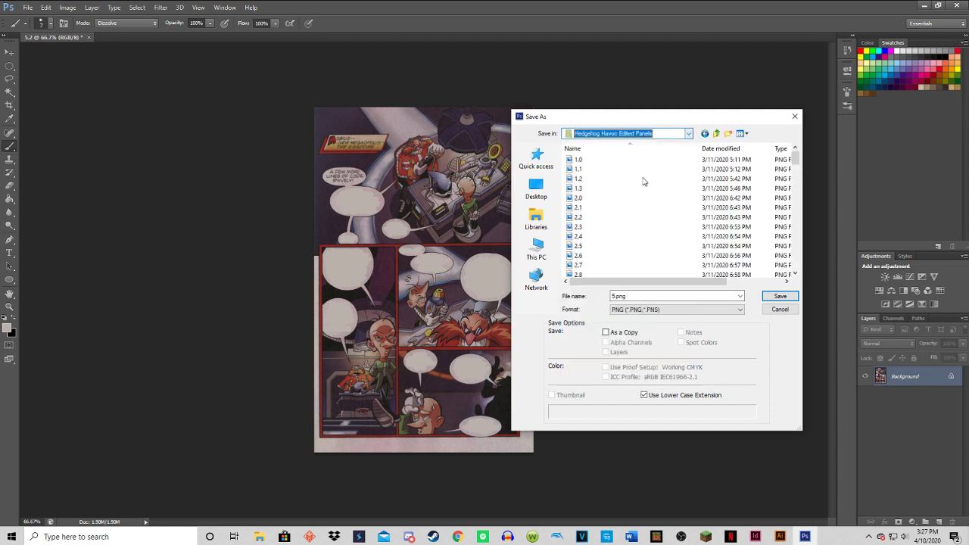
# Name the export 5.1.png, try to save it, and decline replacing the existing file of that name.
pyautogui.click(620, 296)
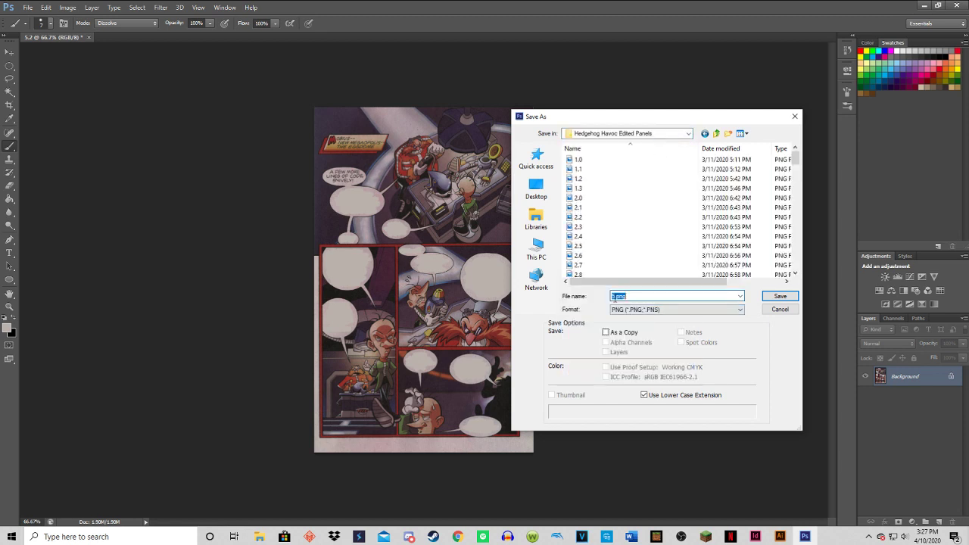
pyautogui.click(618, 296)
pyautogui.write('.1')
pyautogui.click(772, 300)
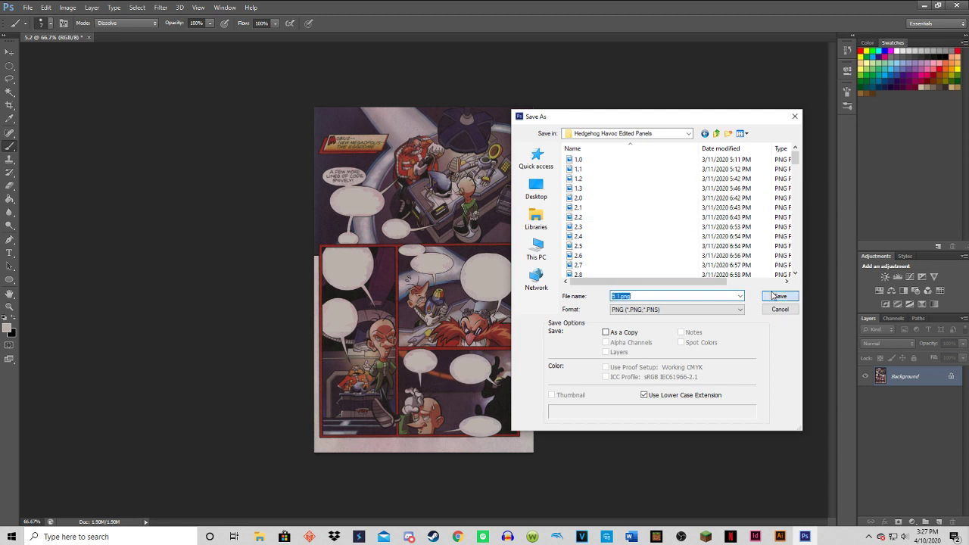
pyautogui.click(640, 217)
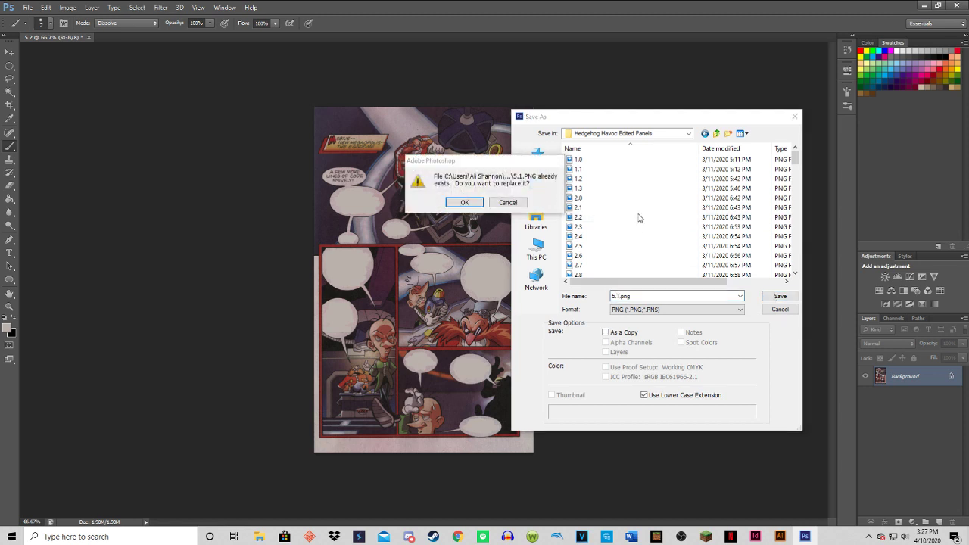
pyautogui.click(507, 201)
# Look through the numbered files in the save folder, and save 5.1.png over the existing one with Smallest / Slow compression and no interlacing.
pyautogui.scroll(-15, 641, 231)
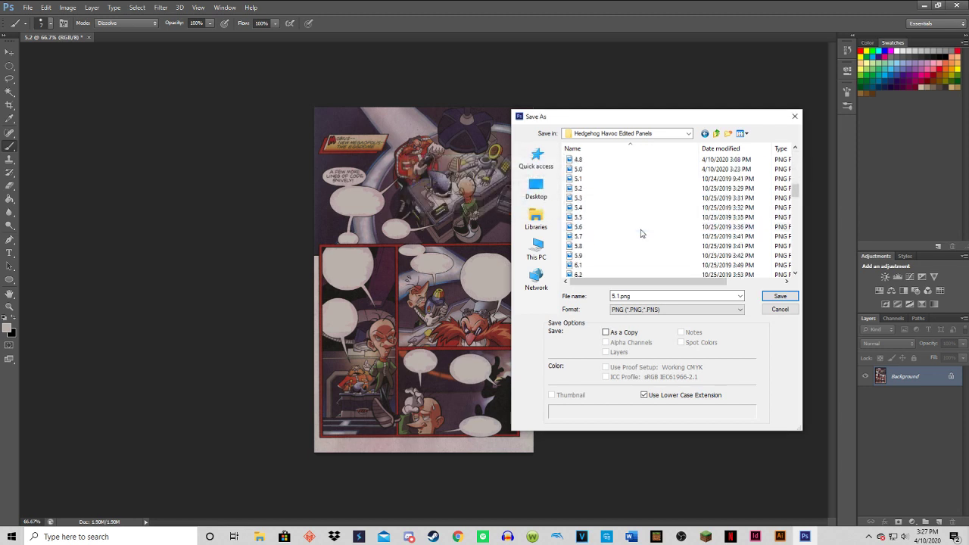
pyautogui.scroll(10, 640, 233)
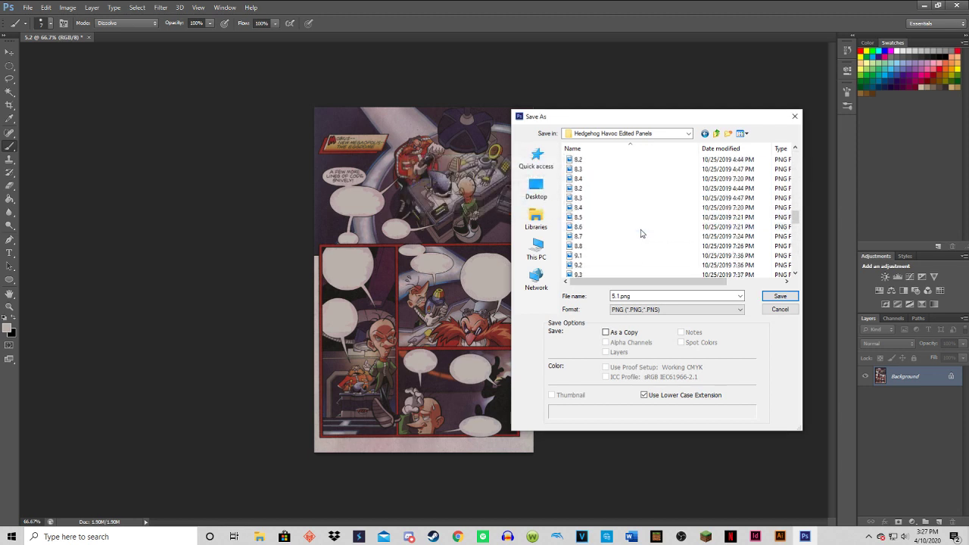
pyautogui.click(780, 296)
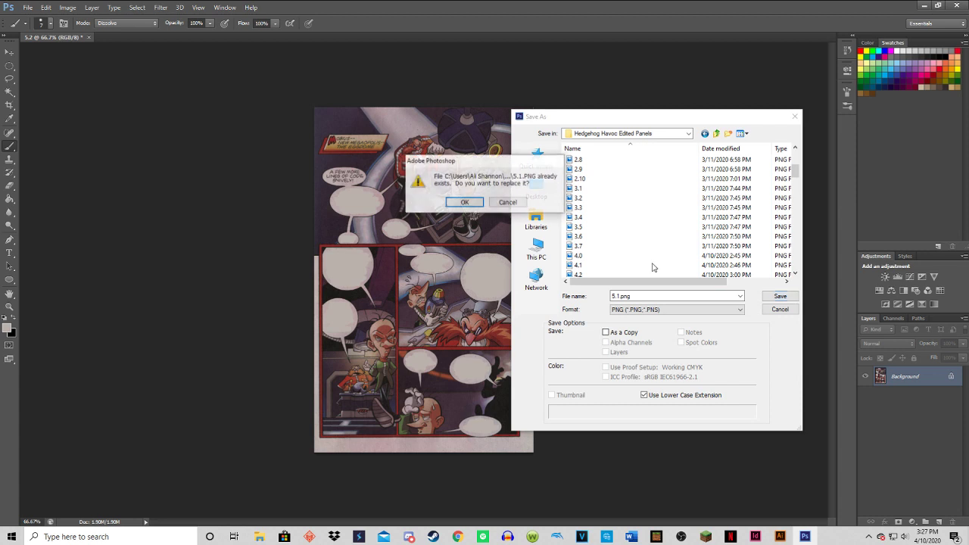
pyautogui.click(465, 202)
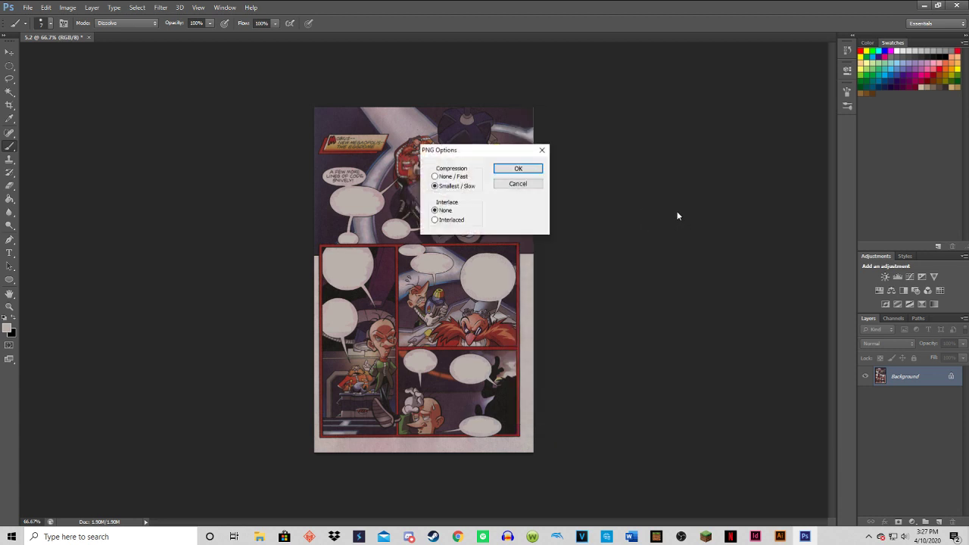
pyautogui.press('Return')
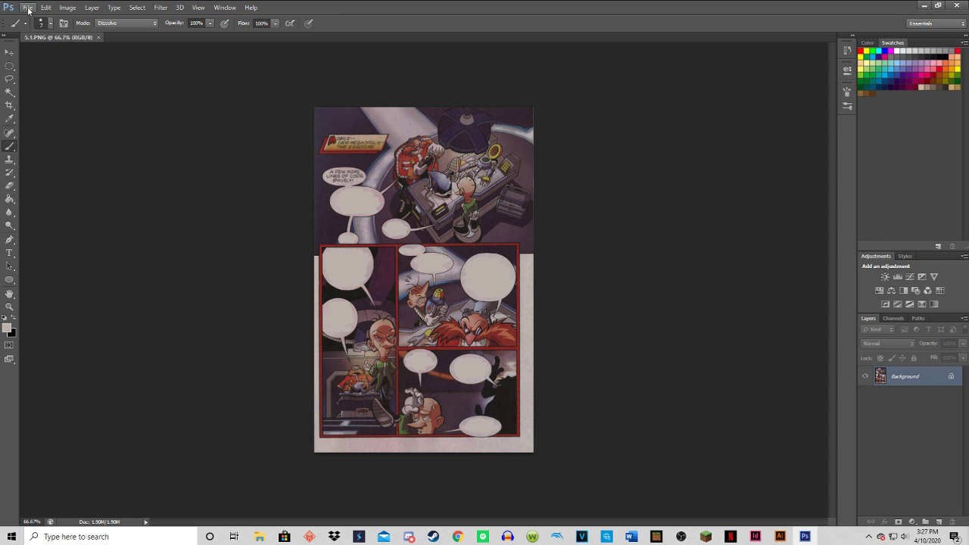
# Undo the blanking of the "Then the latest Metal Sonic will be operational!" bubble, and start saving this version as a PNG copy.
pyautogui.hotkey('ctrl', 'z')
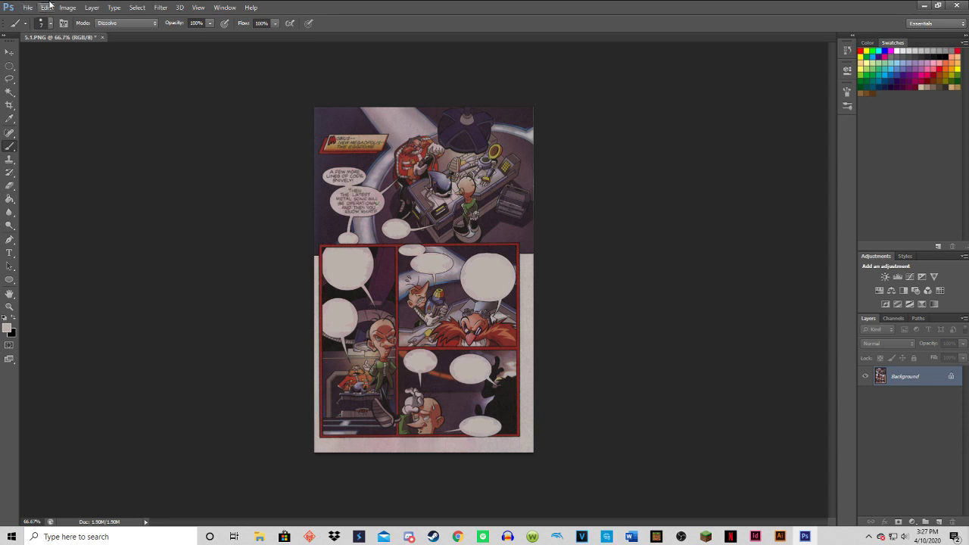
pyautogui.click(27, 8)
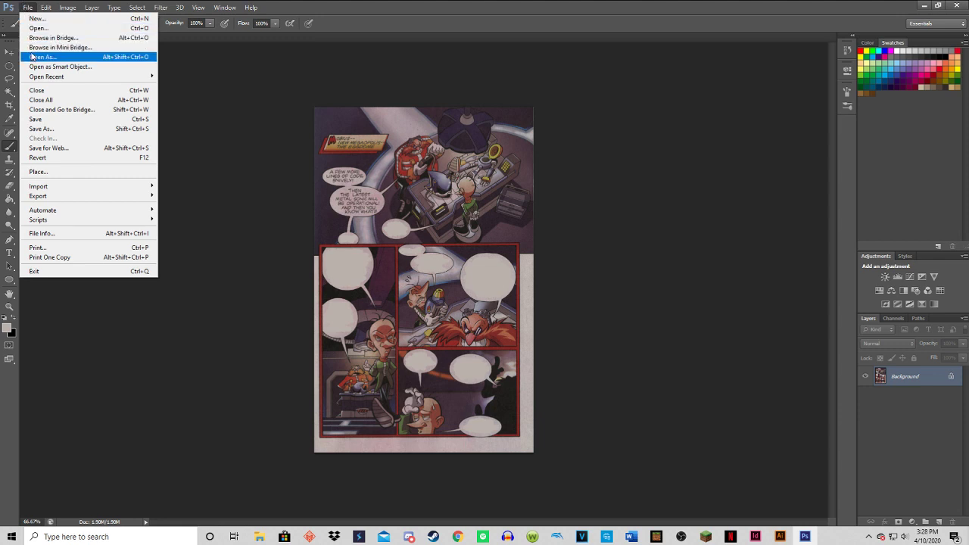
pyautogui.click(42, 129)
pyautogui.click(638, 310)
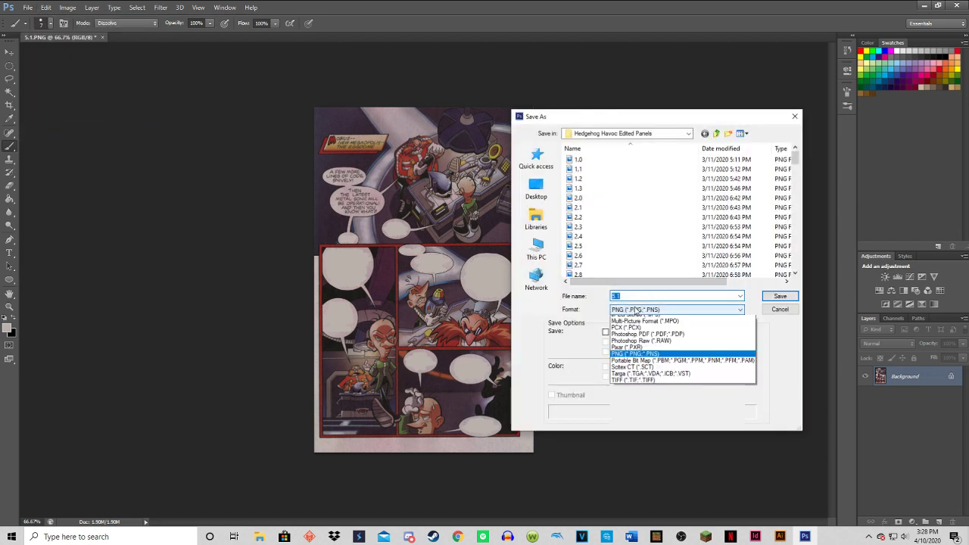
pyautogui.click(653, 429)
# Name this version 5.2.PNG and save it over the existing file, accepting the PNG options.
pyautogui.click(627, 297)
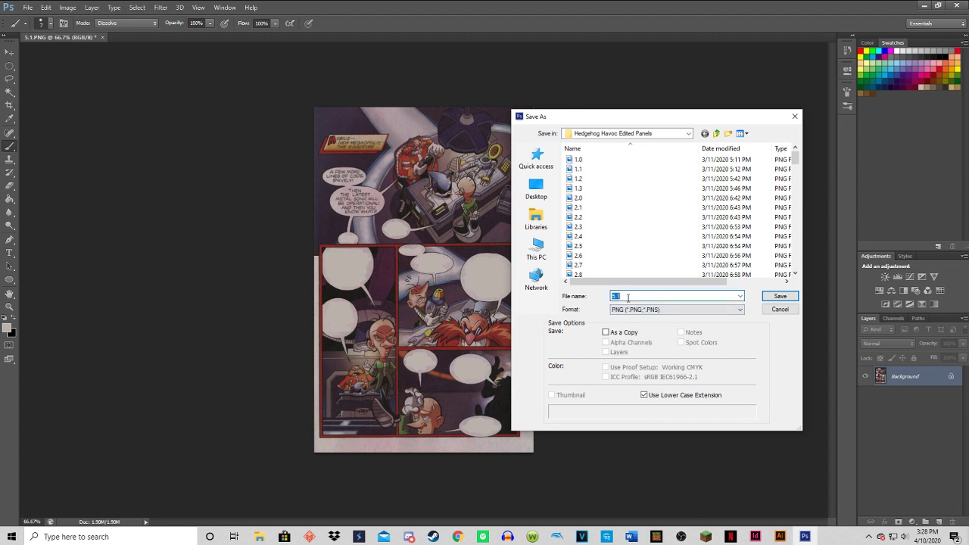
pyautogui.scroll(-4, 652, 203)
pyautogui.scroll(2, 651, 208)
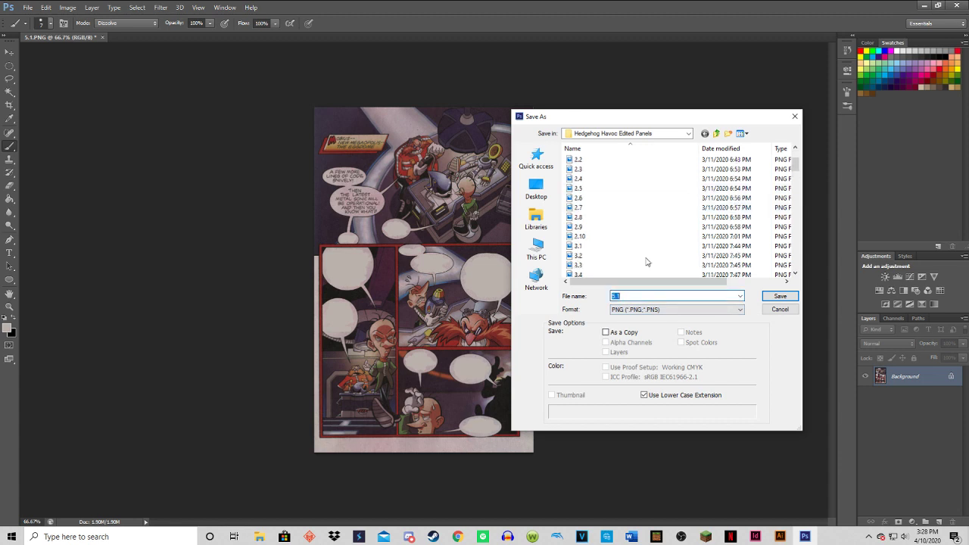
pyautogui.click(644, 300)
pyautogui.press('BackSpace')
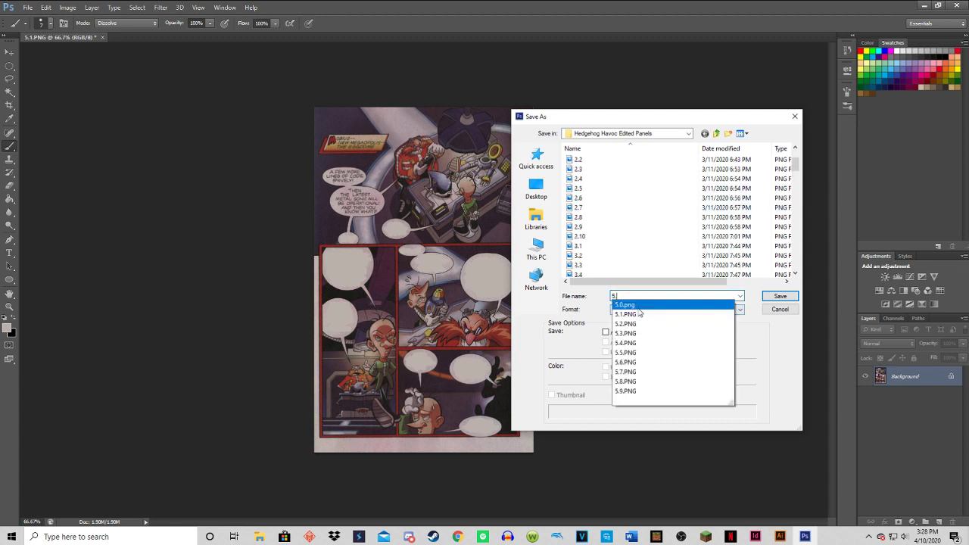
pyautogui.write('2')
pyautogui.click(639, 306)
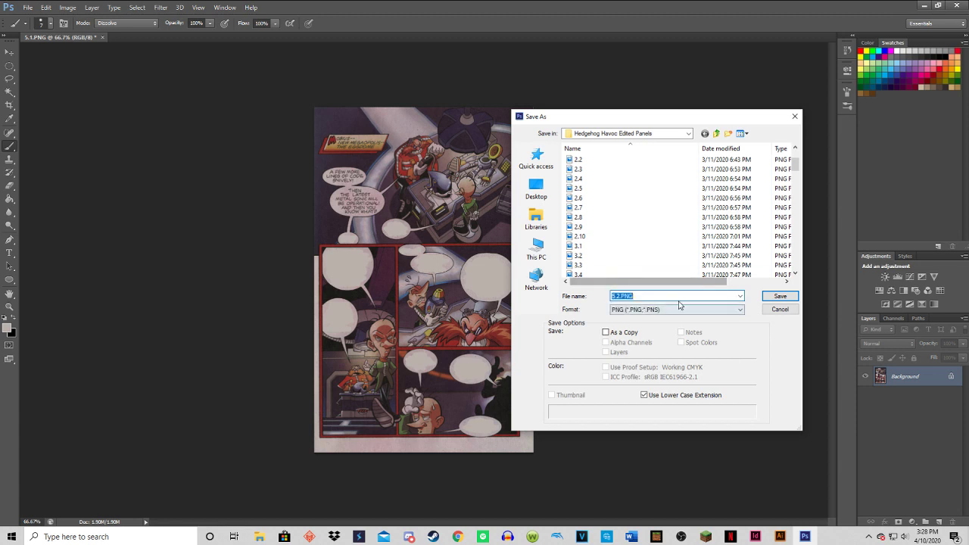
pyautogui.click(782, 297)
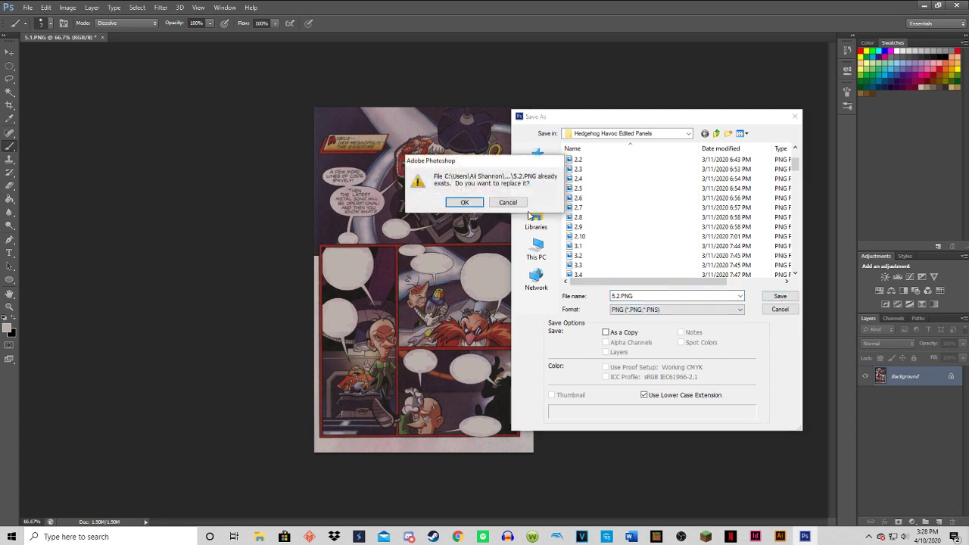
pyautogui.click(463, 203)
pyautogui.click(522, 171)
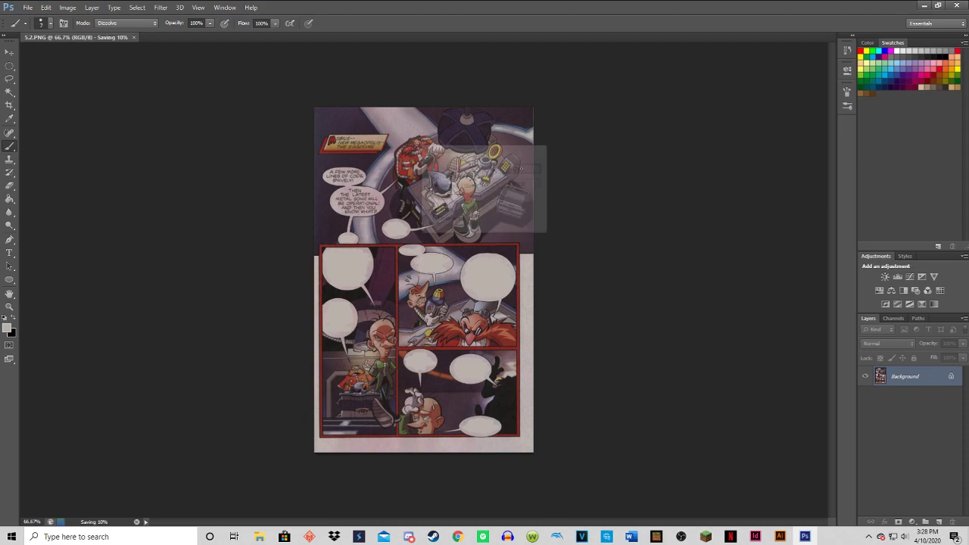
# Minimize Photoshop, check the page 5 files in the Hedgehog Havoc Edited Panels folder, and minimize the folder window.
pyautogui.click(917, 5)
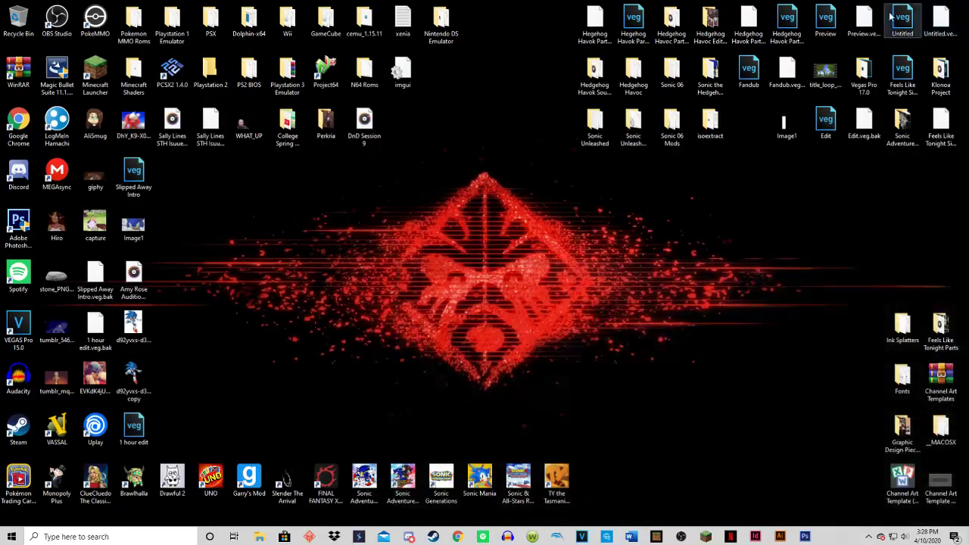
pyautogui.doubleClick(710, 21)
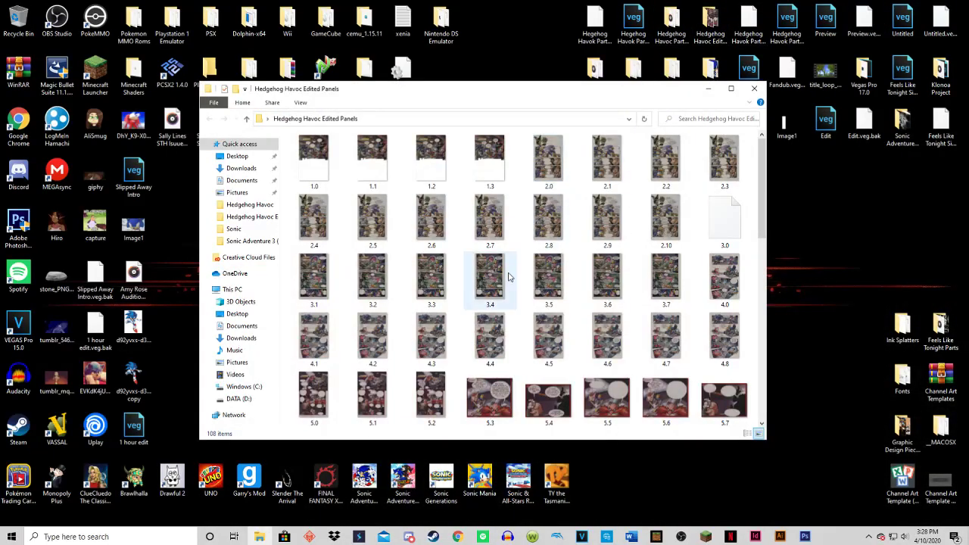
pyautogui.scroll(-2, 490, 302)
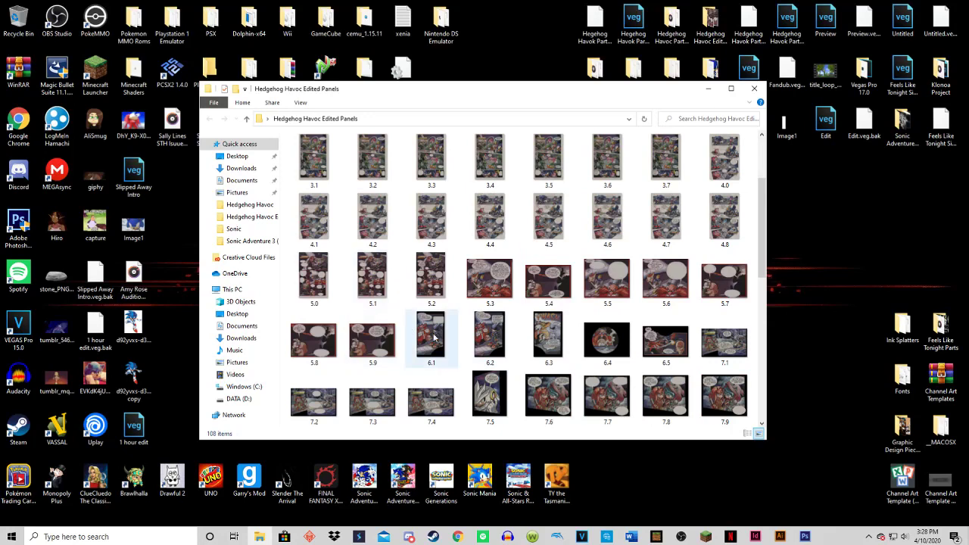
pyautogui.scroll(2, 398, 297)
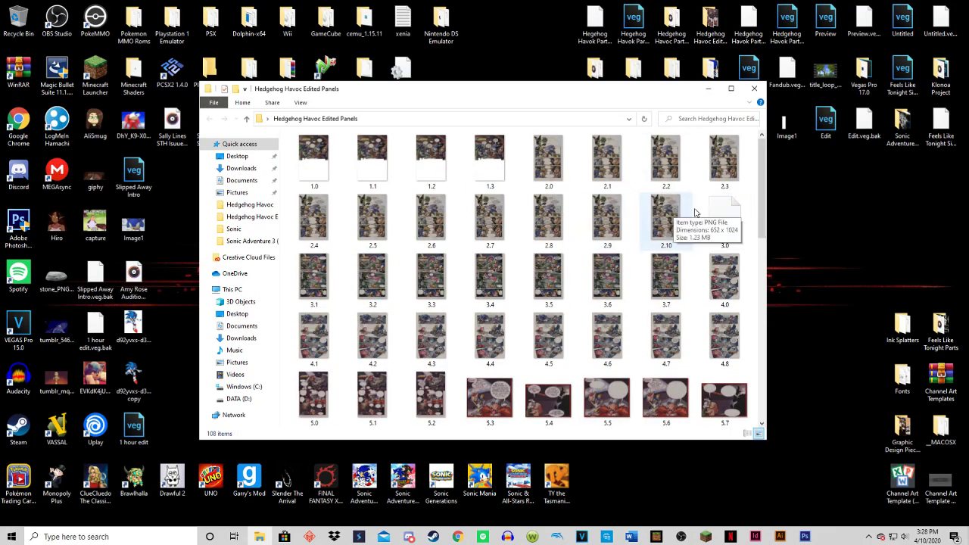
pyautogui.click(710, 90)
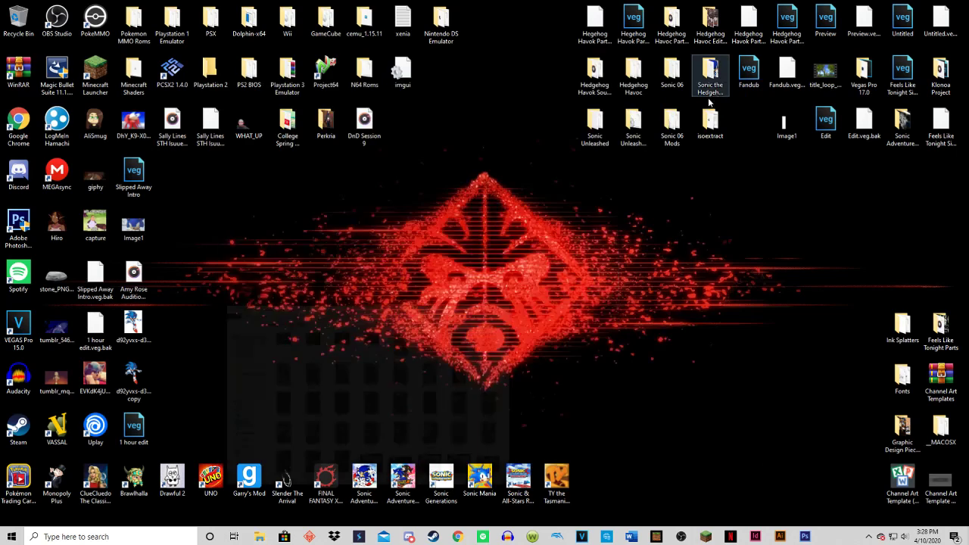
# Bring Photoshop back up, check the live stream's dashboard and chat in YouTube Studio in Chrome, and minimize the browser.
pyautogui.moveTo(462, 536)
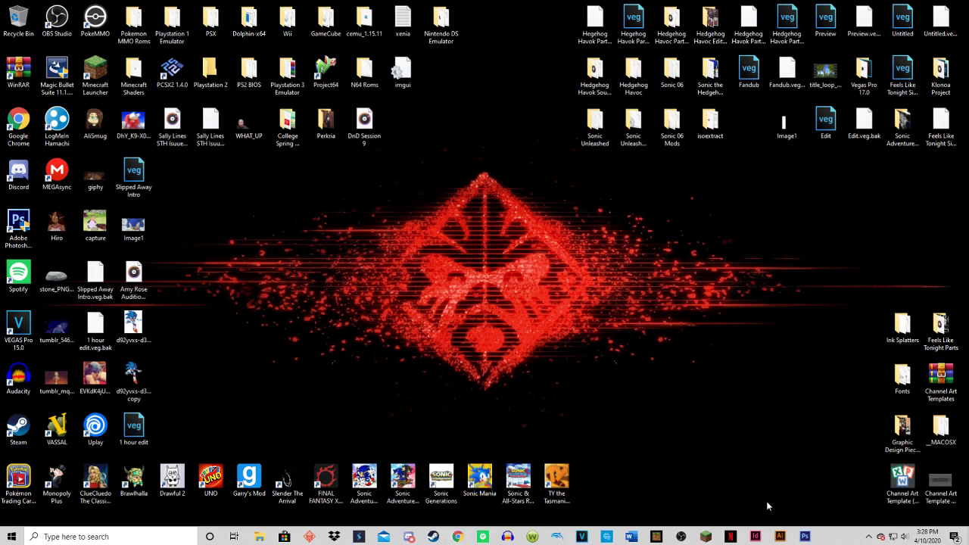
pyautogui.click(803, 536)
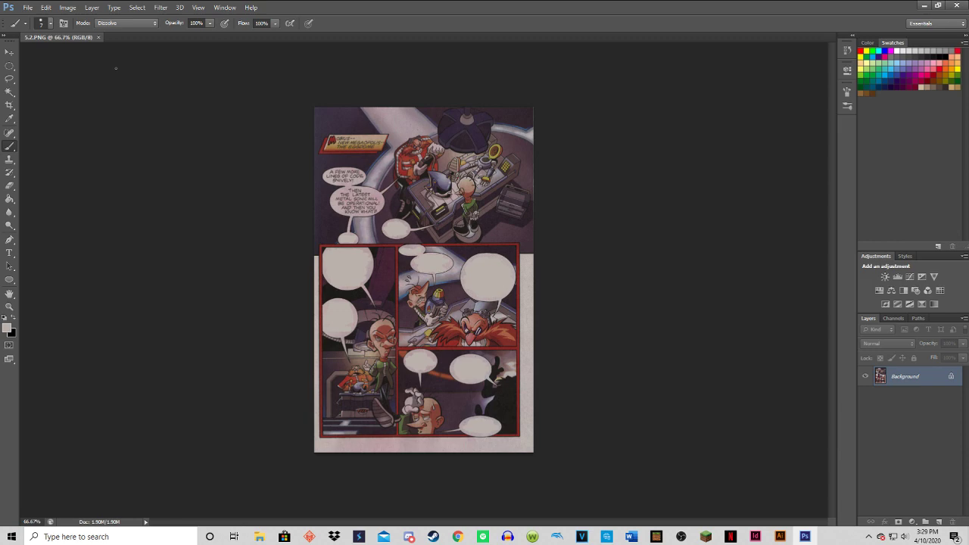
pyautogui.click(458, 536)
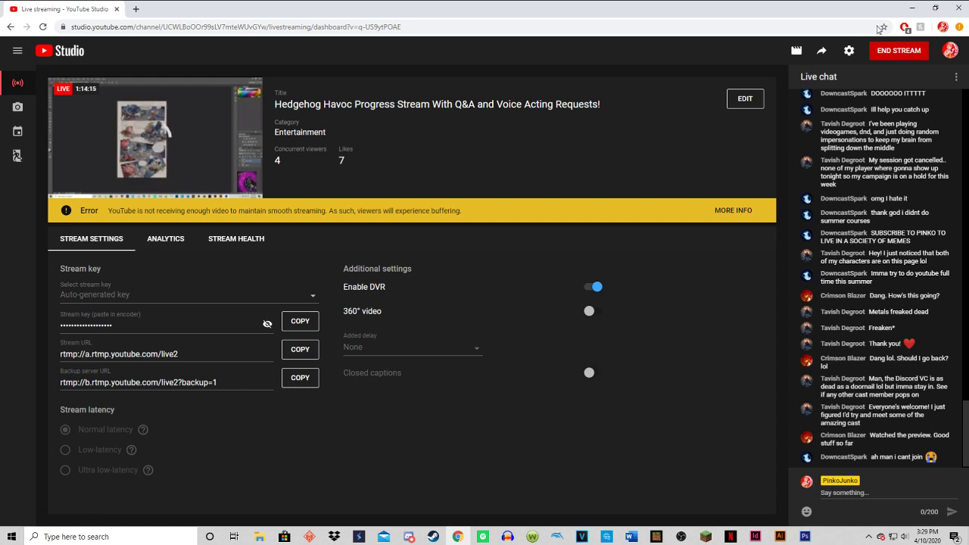
pyautogui.click(913, 8)
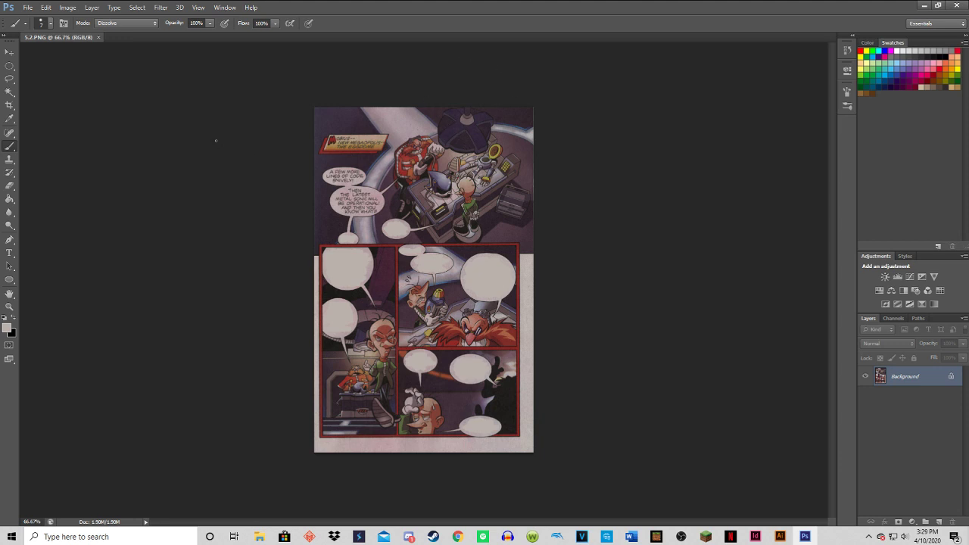
# Undo the blanking of the "You'll sic it on Sonic" bubble, and start saving this version under a new name.
pyautogui.hotkey('ctrl', 'z')
pyautogui.click(27, 7)
pyautogui.click(38, 129)
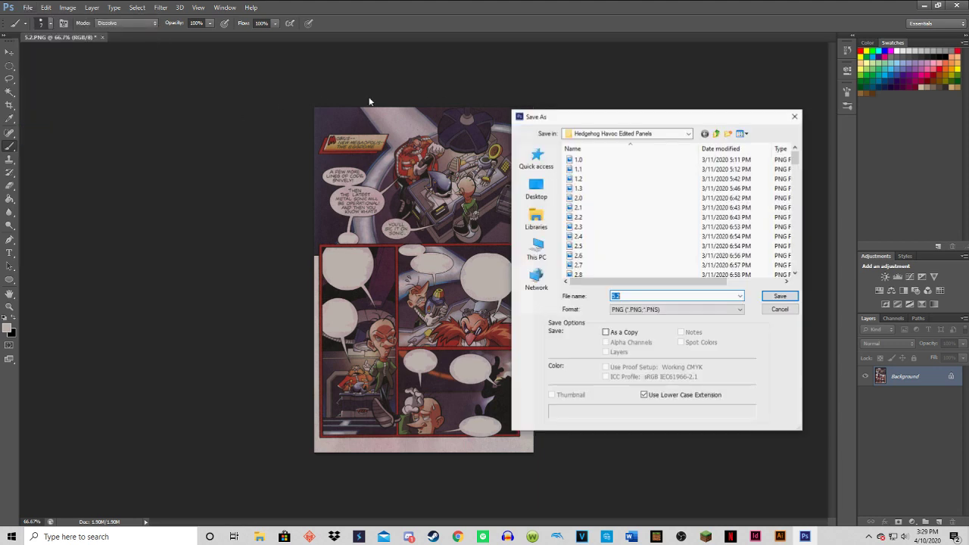
# Name this version 5.3 in PNG format and save it over the existing 5.3 file, accepting the PNG options.
pyautogui.scroll(-7, 654, 279)
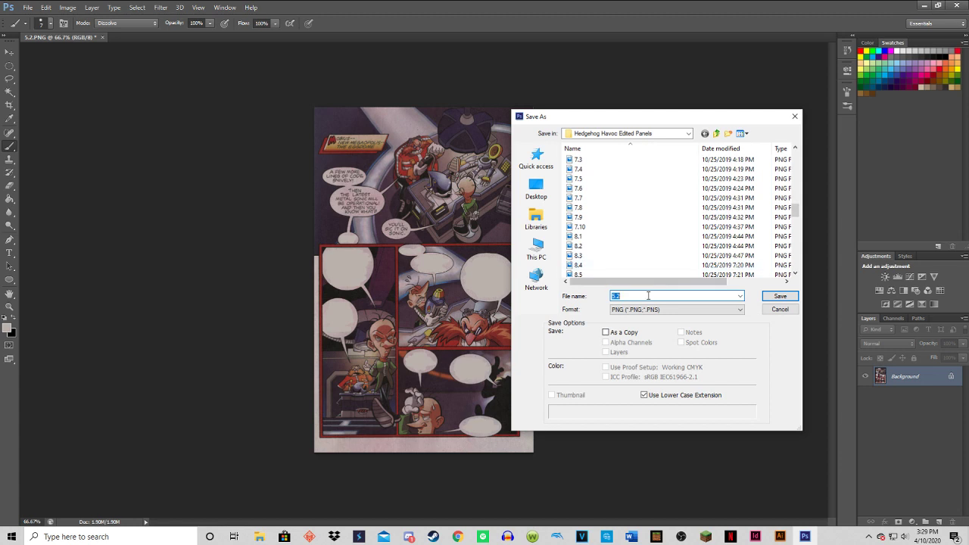
pyautogui.click(636, 297)
pyautogui.press('BackSpace')
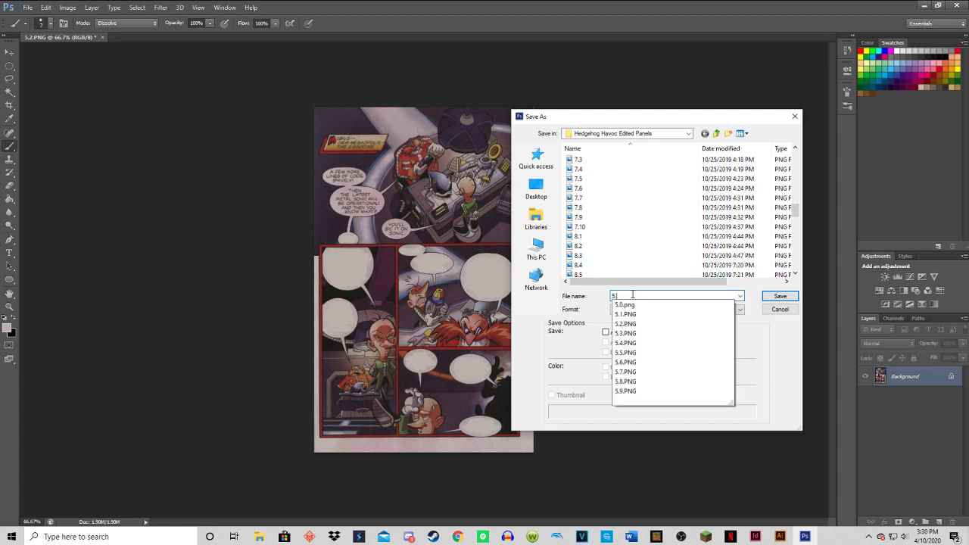
pyautogui.write('3')
pyautogui.scroll(7, 621, 226)
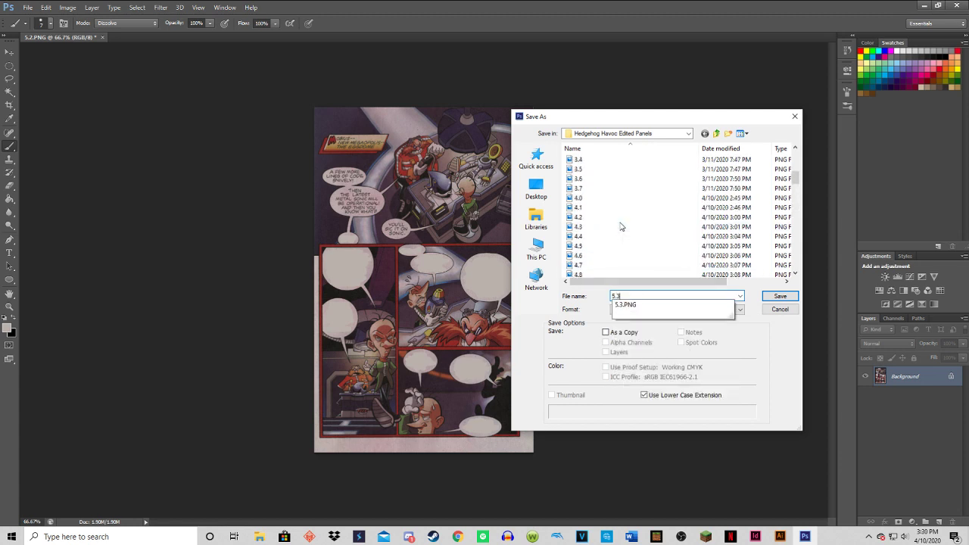
pyautogui.scroll(1, 610, 257)
pyautogui.click(610, 260)
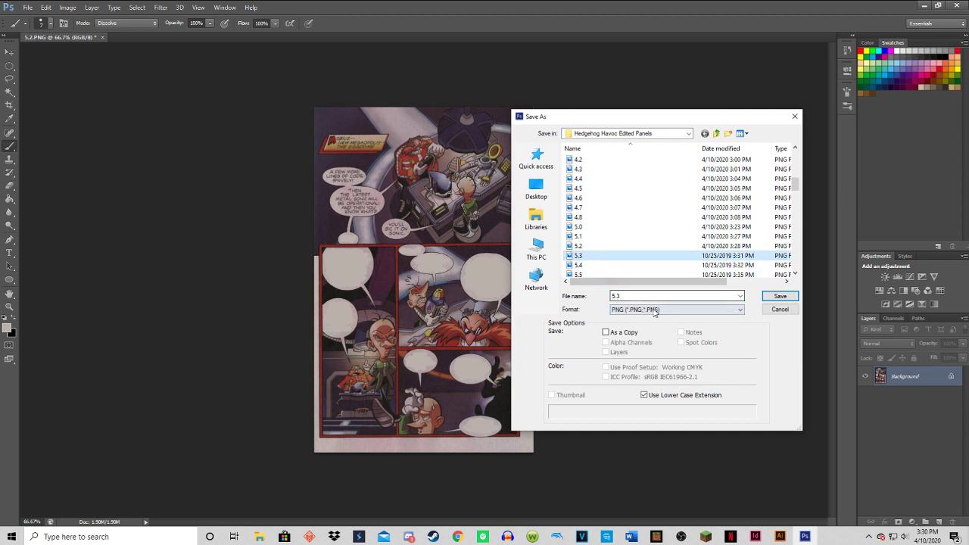
pyautogui.click(780, 296)
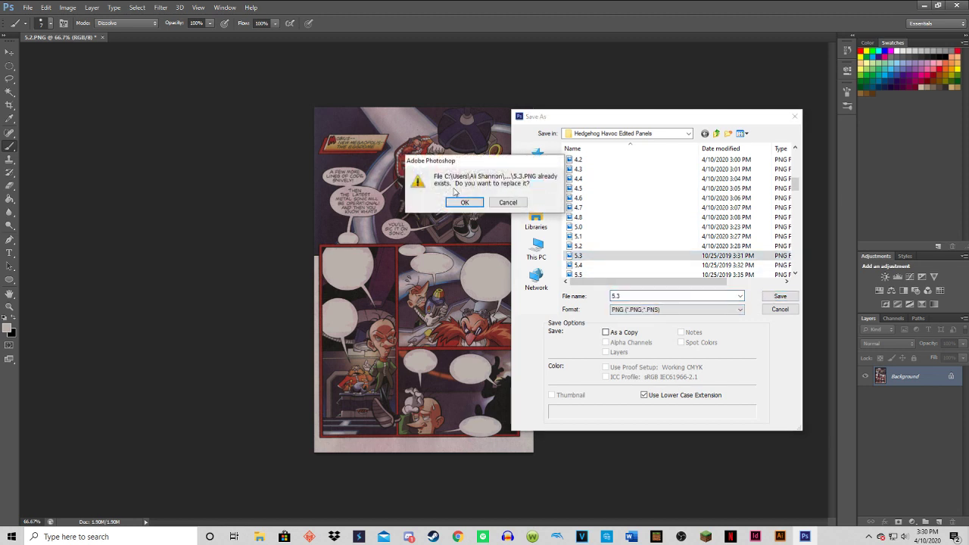
pyautogui.click(463, 201)
pyautogui.click(518, 168)
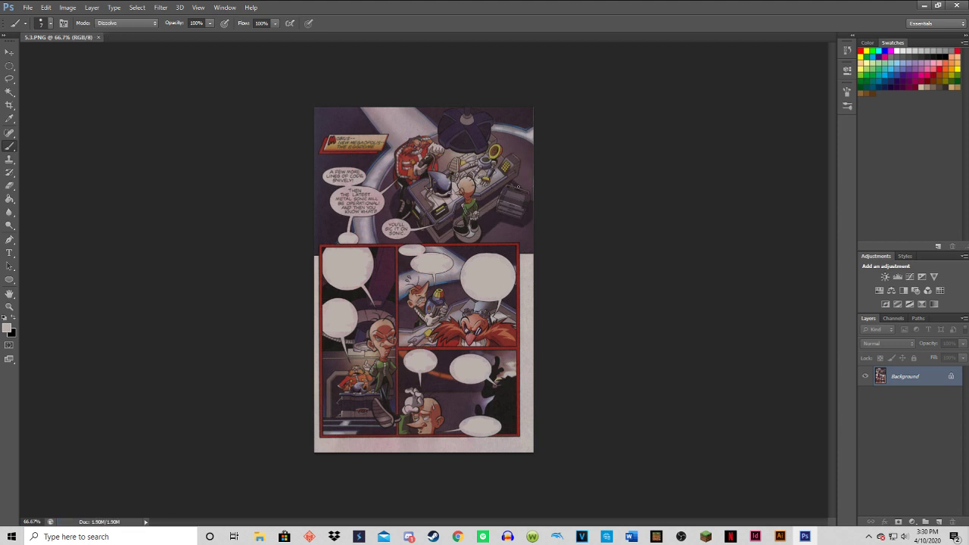
# Undo the blanking of the "YES!" bubble and save this version as PNG over the existing 5.4 file, accepting the PNG options.
pyautogui.hotkey('ctrl', 'z')
pyautogui.click(27, 8)
pyautogui.click(42, 128)
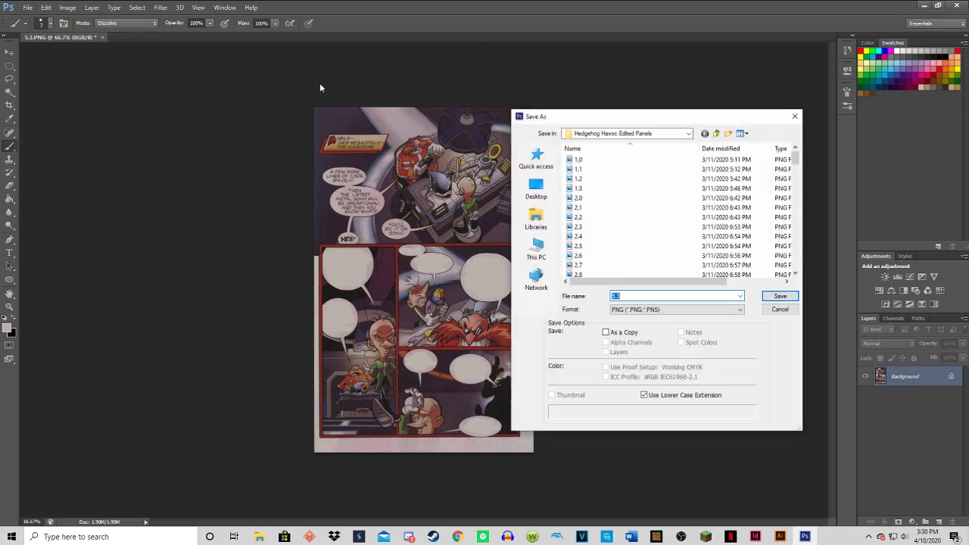
pyautogui.scroll(-8, 601, 253)
pyautogui.click(580, 264)
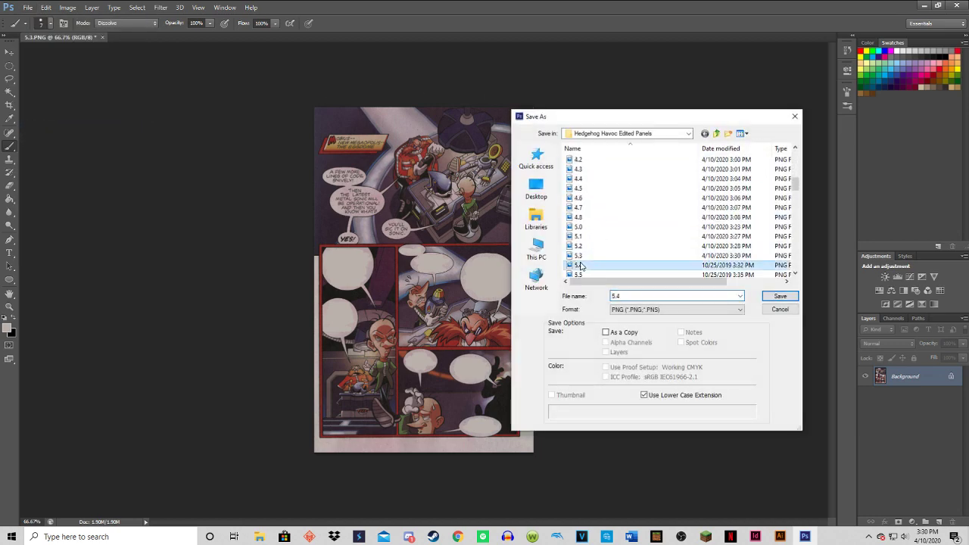
pyautogui.click(684, 311)
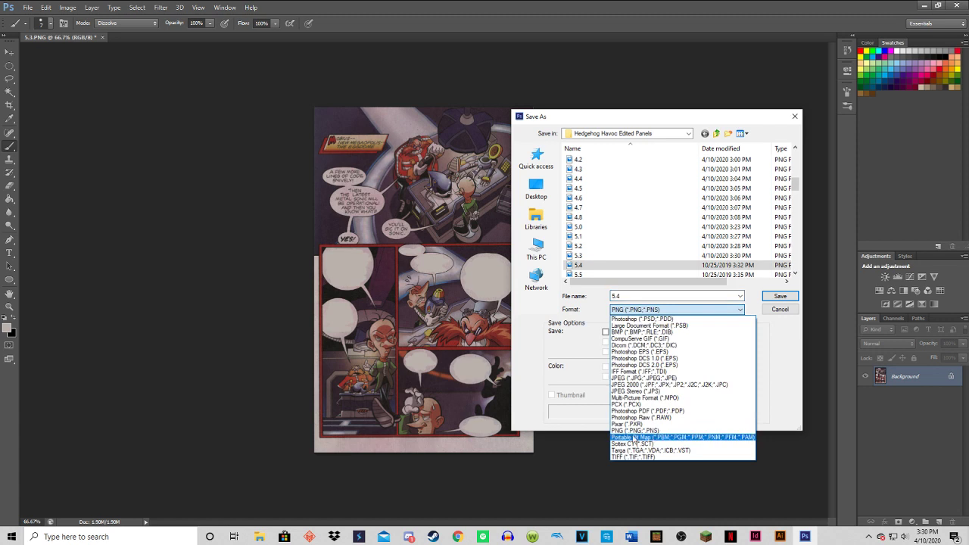
pyautogui.click(635, 431)
pyautogui.click(780, 294)
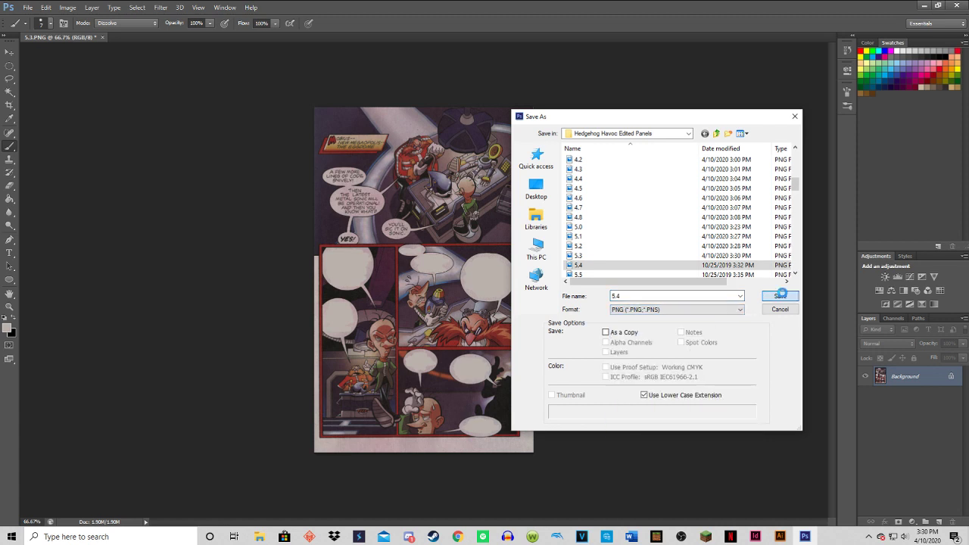
pyautogui.click(473, 203)
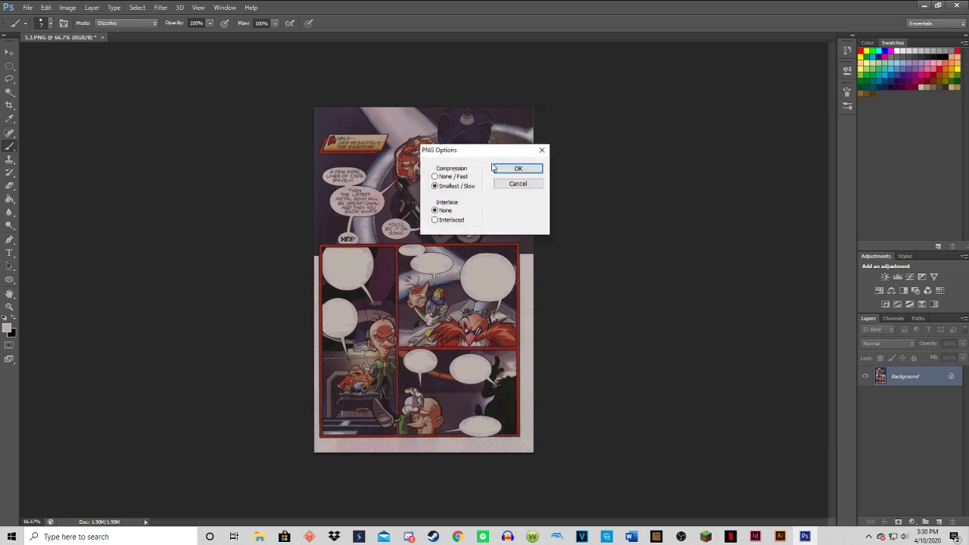
pyautogui.click(493, 166)
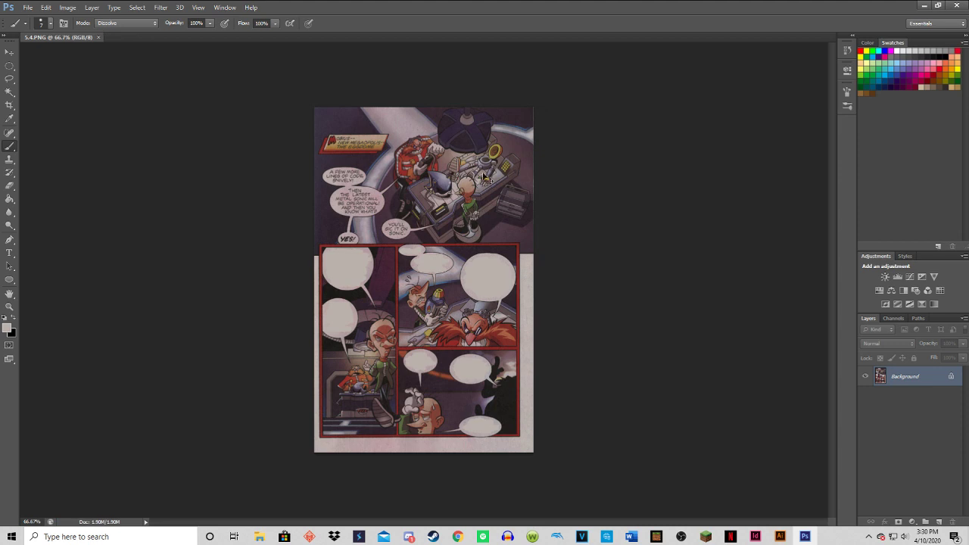
# Undo the blanking of the "One would think you'd just build an army" bubble in the tall lower-left comic panel.
pyautogui.hotkey('ctrl', 'alt', 'z')
pyautogui.hotkey('ctrl', 'alt', 'z')
pyautogui.hotkey('ctrl', 'alt', 'z')
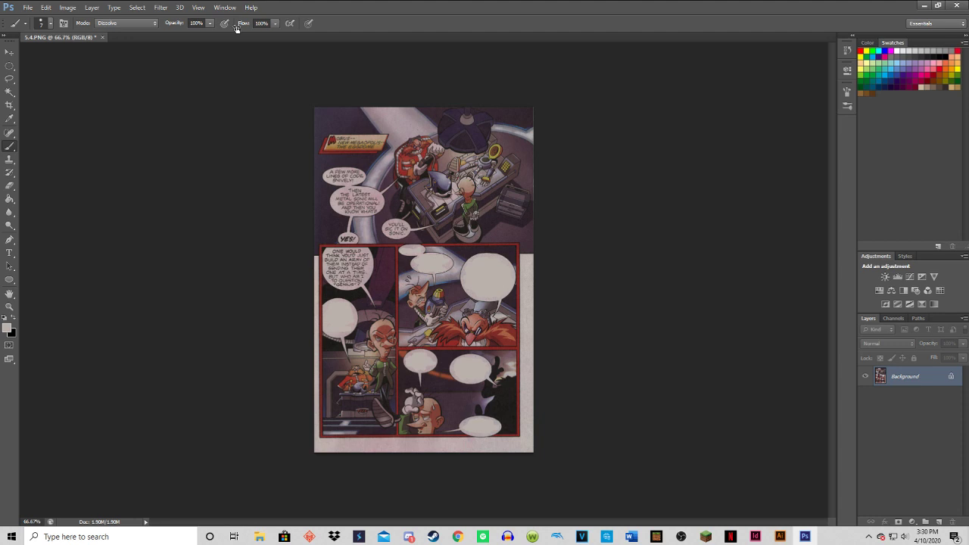
# Save this version under the name 5.5, replacing the existing 5.5 PNG and accepting the PNG options.
pyautogui.click(28, 7)
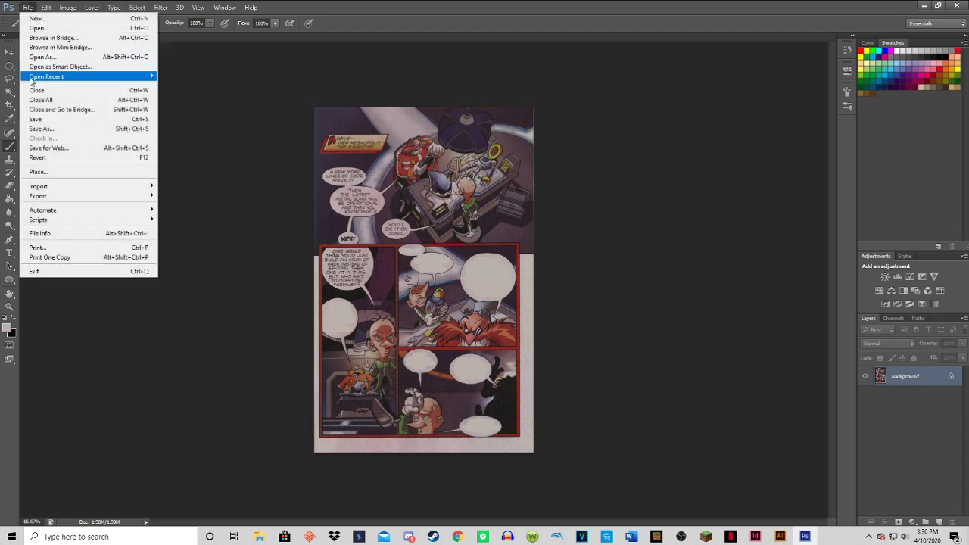
pyautogui.click(24, 126)
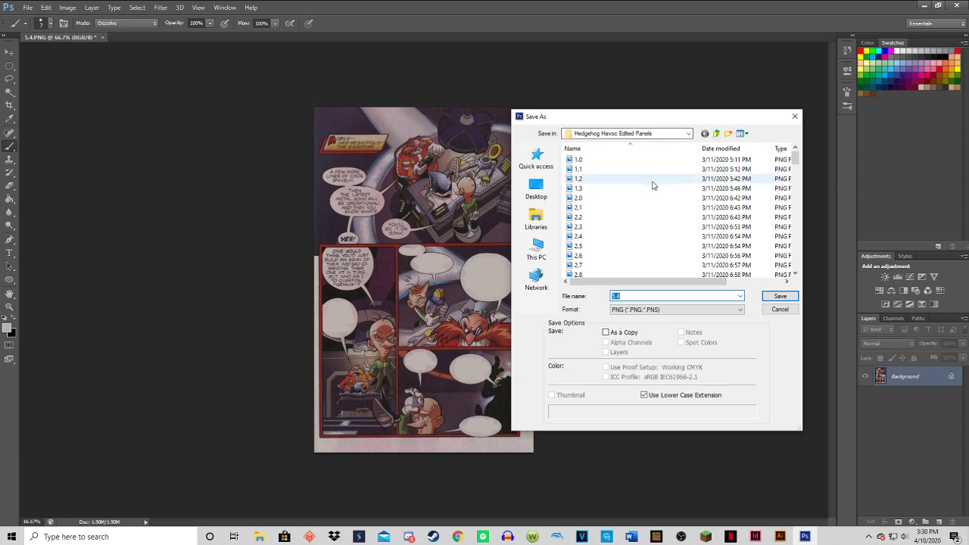
pyautogui.scroll(-3, 654, 186)
pyautogui.scroll(2, 654, 185)
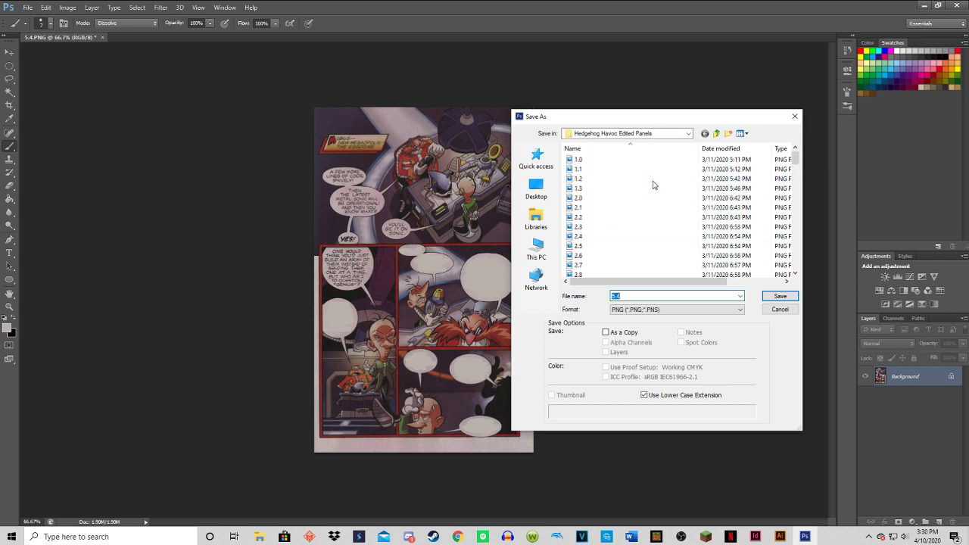
pyautogui.scroll(-5, 653, 185)
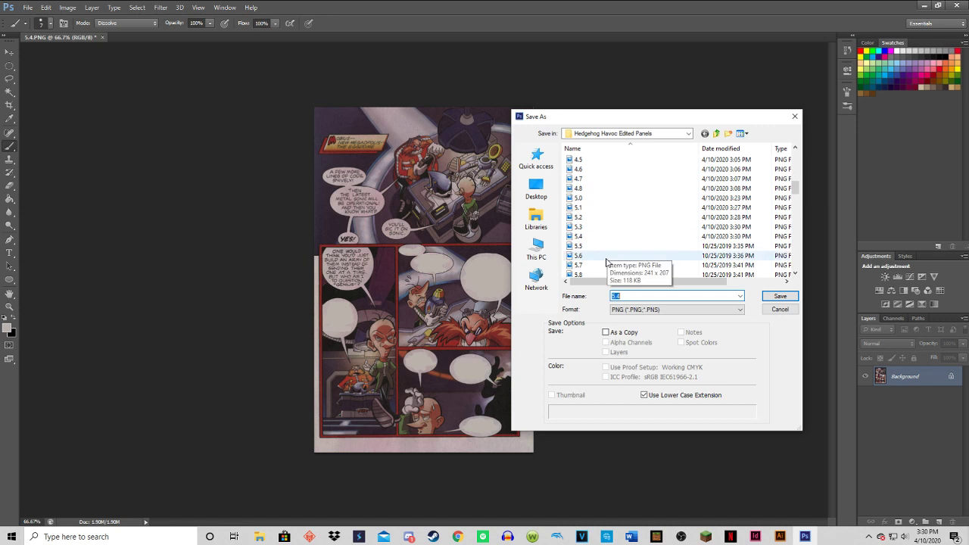
pyautogui.click(598, 246)
pyautogui.click(780, 296)
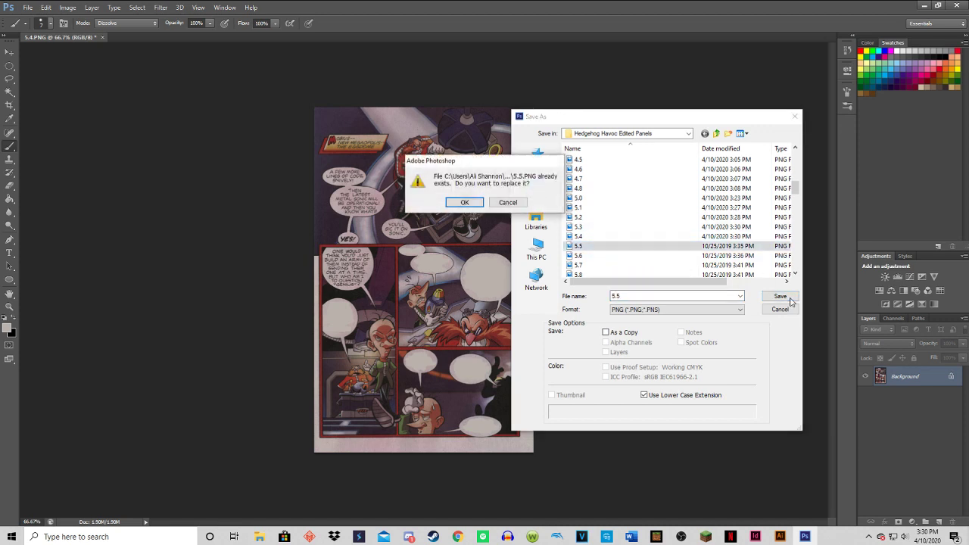
pyautogui.click(463, 204)
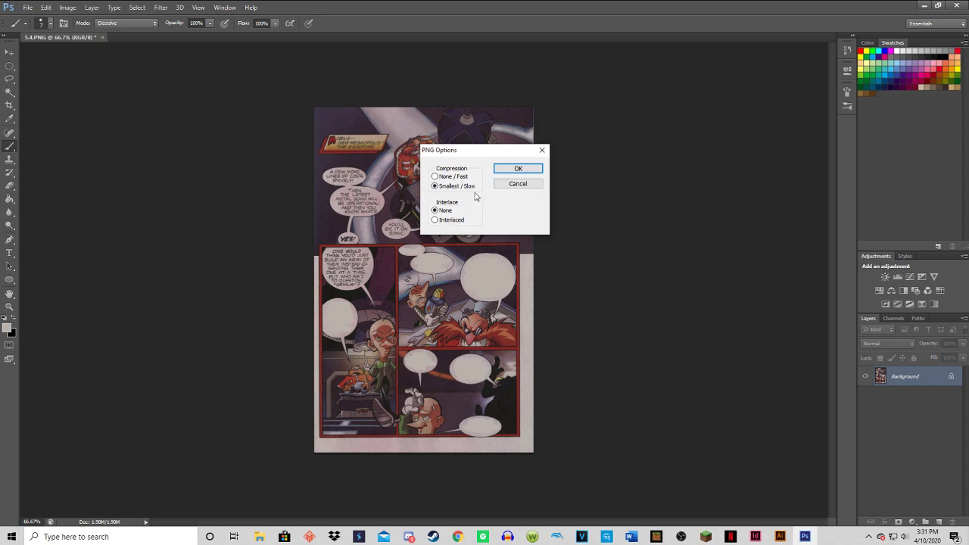
pyautogui.click(517, 169)
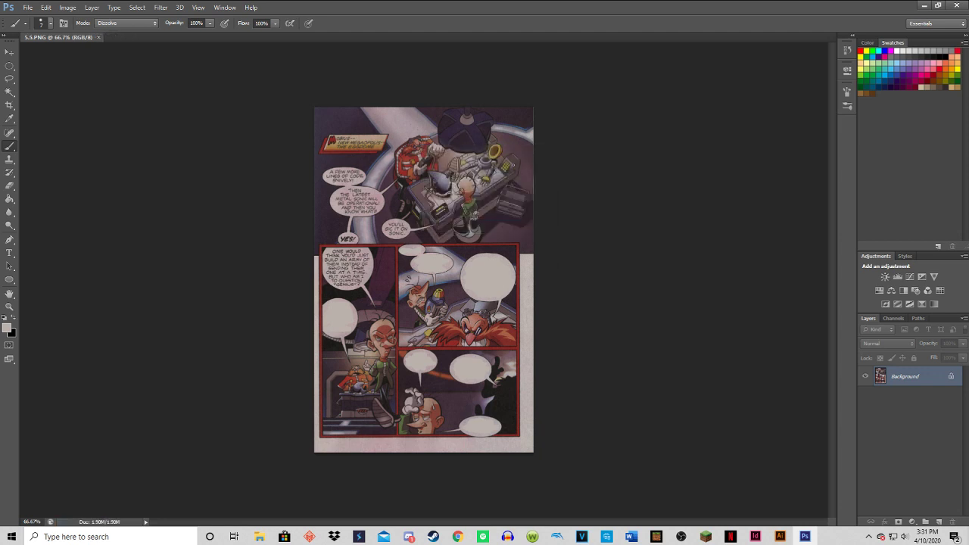
# Undo the blanking of the "Go get me an engine" bubble and save this version over the existing 5.6 PNG.
pyautogui.click(33, 8)
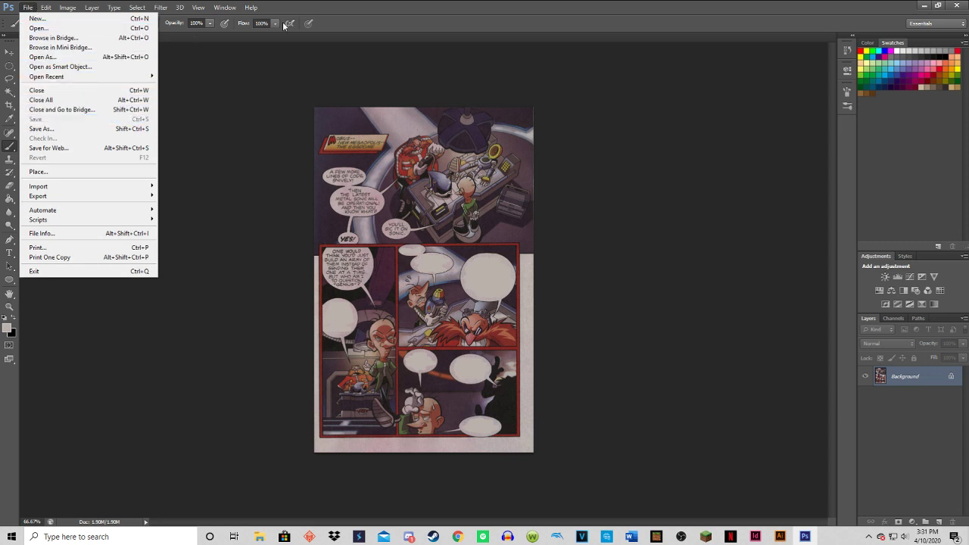
pyautogui.click(342, 6)
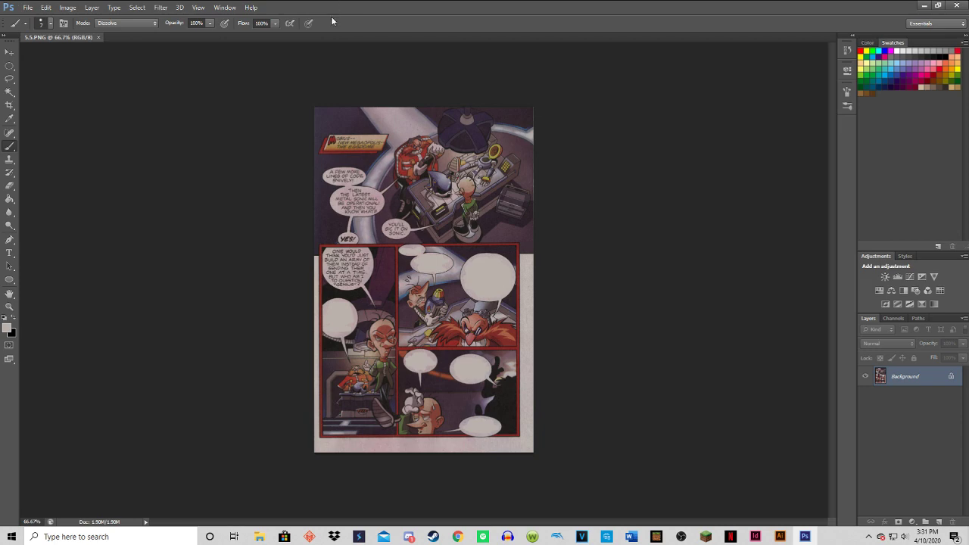
pyautogui.hotkey('ctrl', 'z')
pyautogui.click(27, 8)
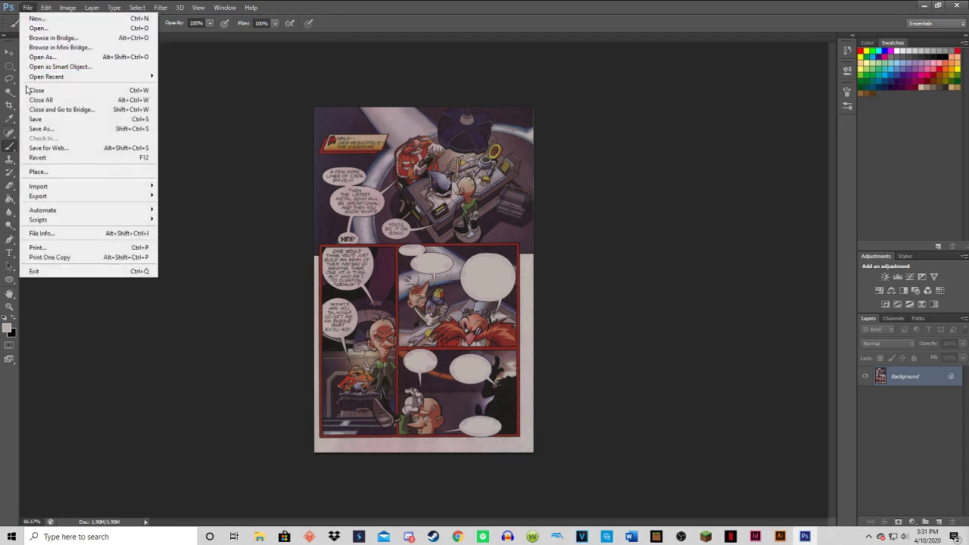
pyautogui.click(39, 129)
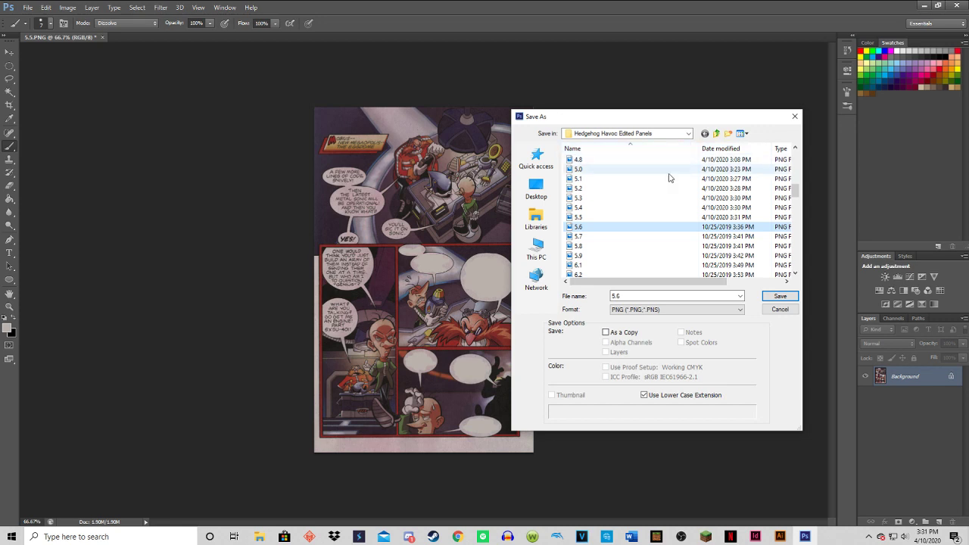
pyautogui.click(780, 296)
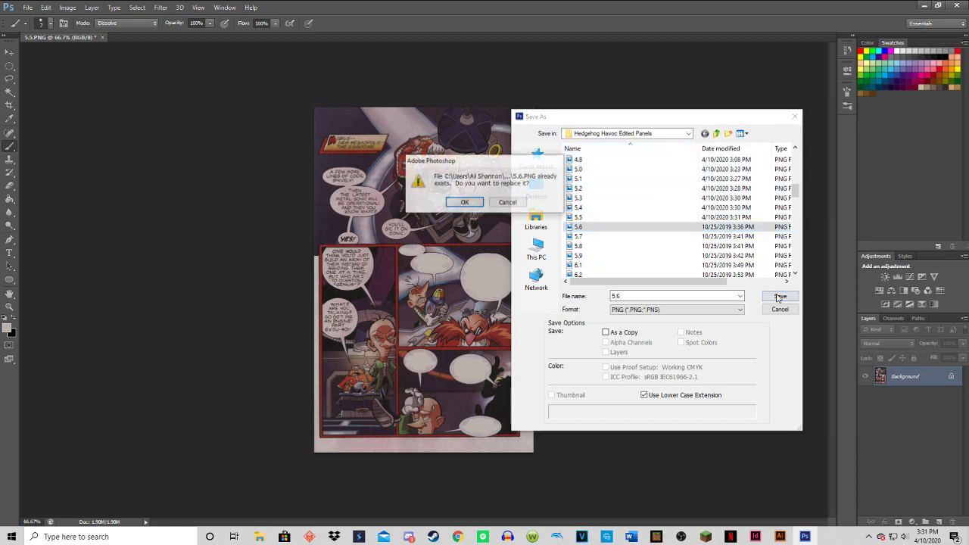
pyautogui.click(464, 202)
pyautogui.click(515, 168)
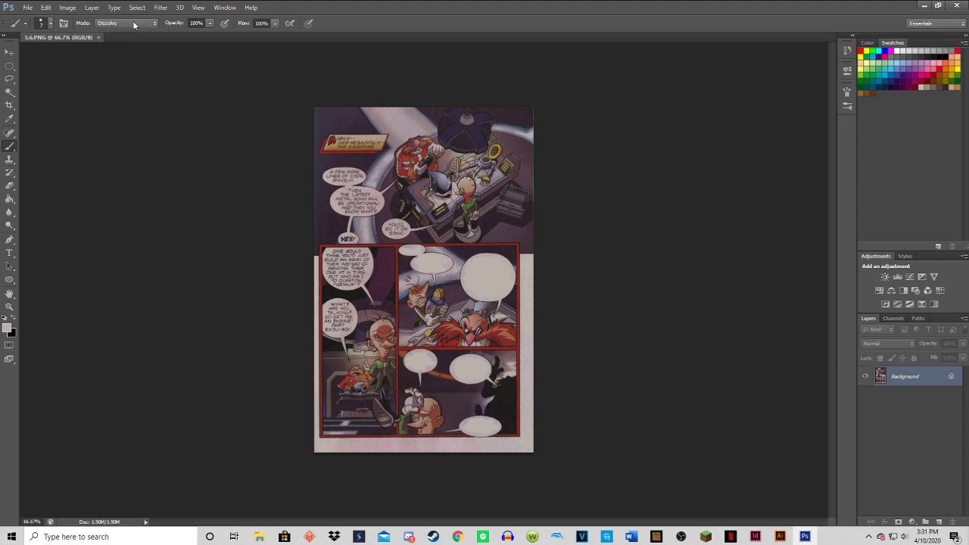
# Undo the blanking of the small bubble above the parrot panel and save this version over the existing 5.7 PNG.
pyautogui.hotkey('ctrl', 'z')
pyautogui.click(27, 7)
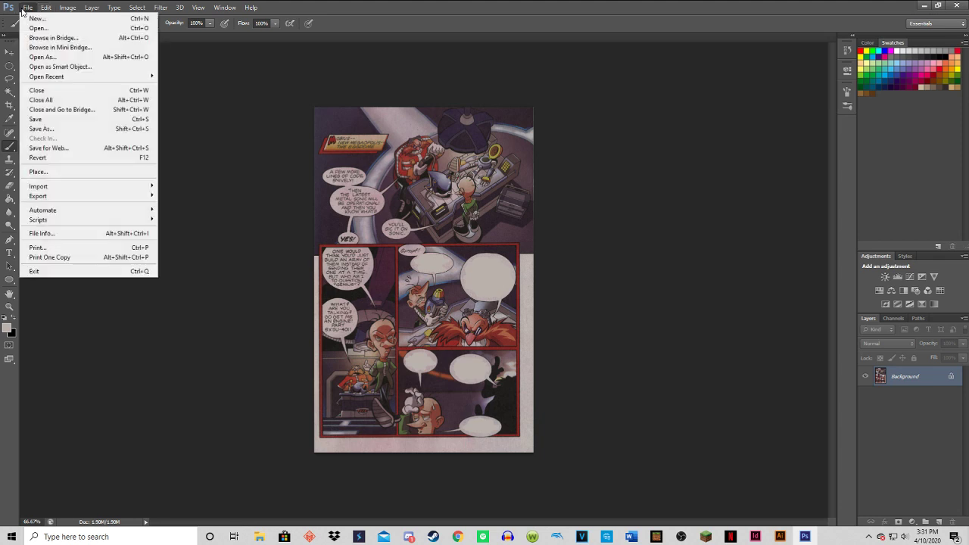
pyautogui.click(42, 128)
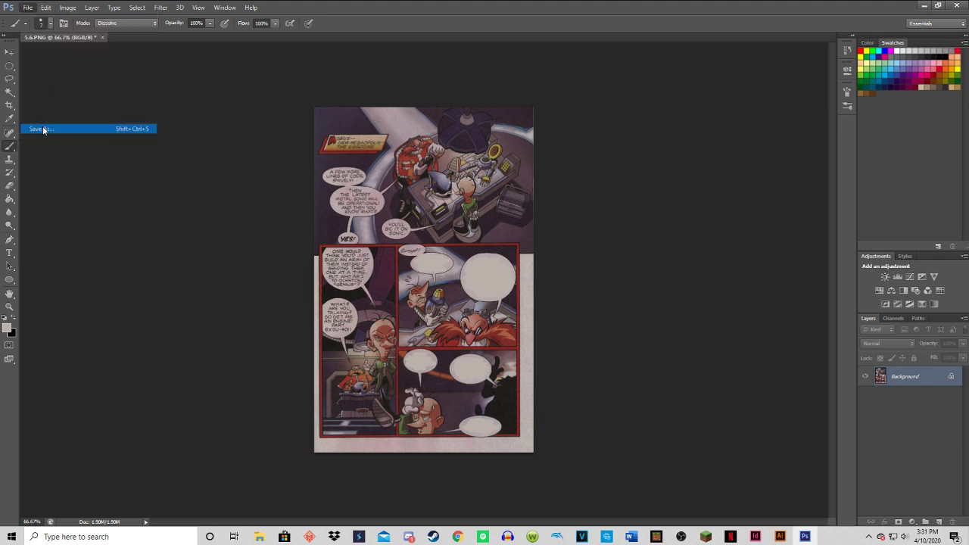
pyautogui.scroll(-6, 625, 235)
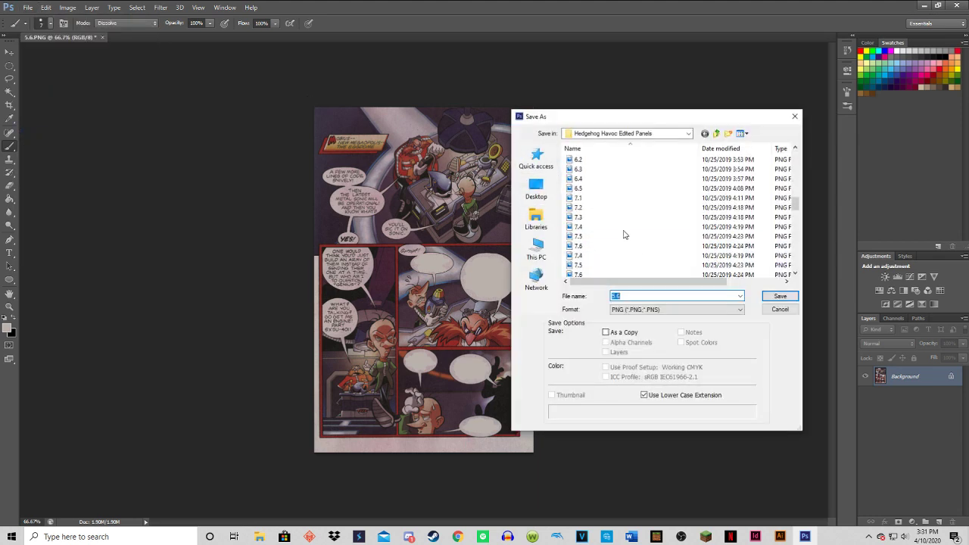
pyautogui.click(576, 179)
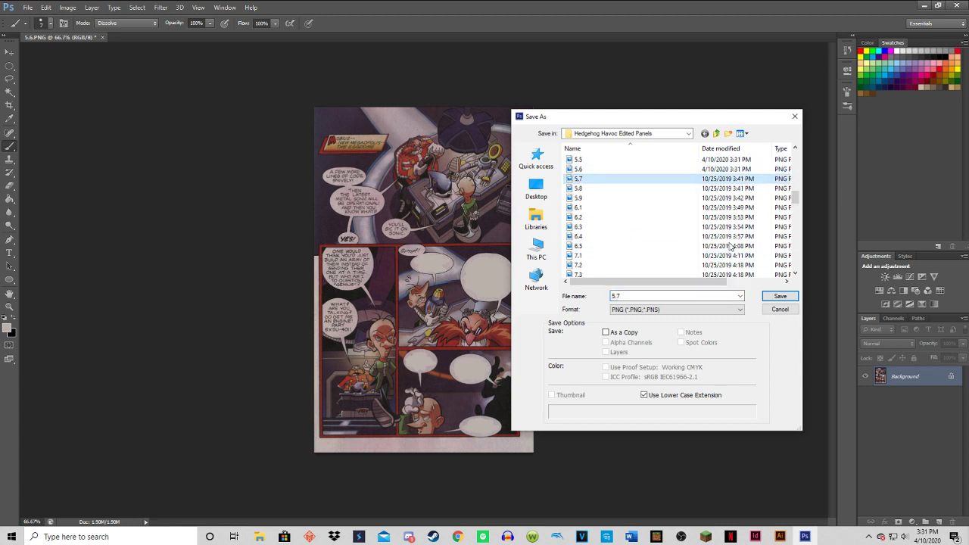
pyautogui.click(771, 296)
pyautogui.click(463, 203)
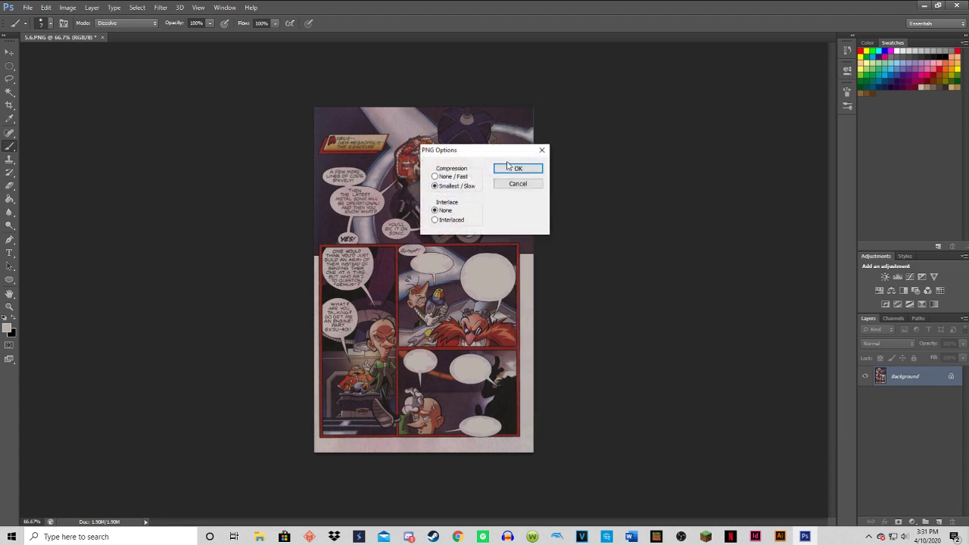
pyautogui.click(517, 168)
# Minimize Photoshop, inspect images 5.6 and 5.7 in the Hedgehog Havoc Edited Panels folder, and close the folder window.
pyautogui.click(924, 6)
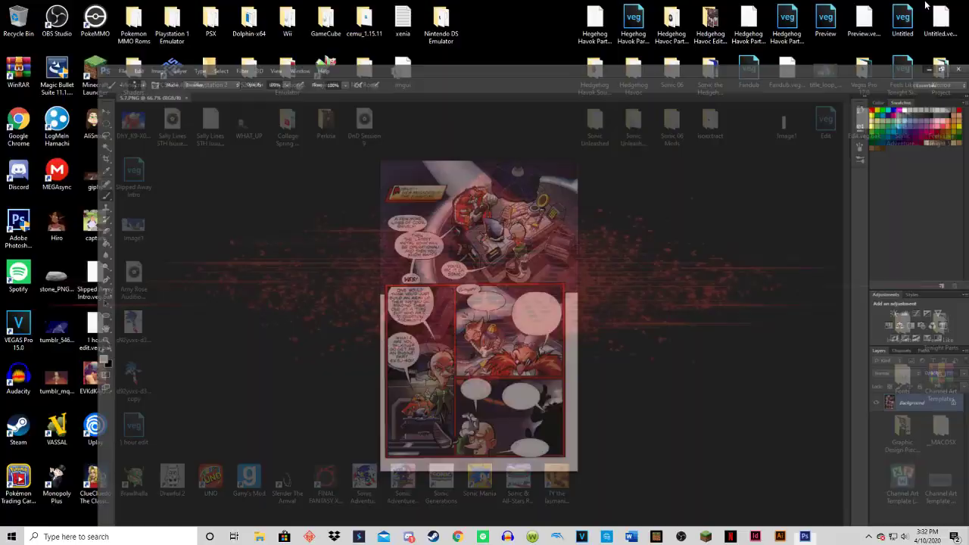
pyautogui.doubleClick(709, 26)
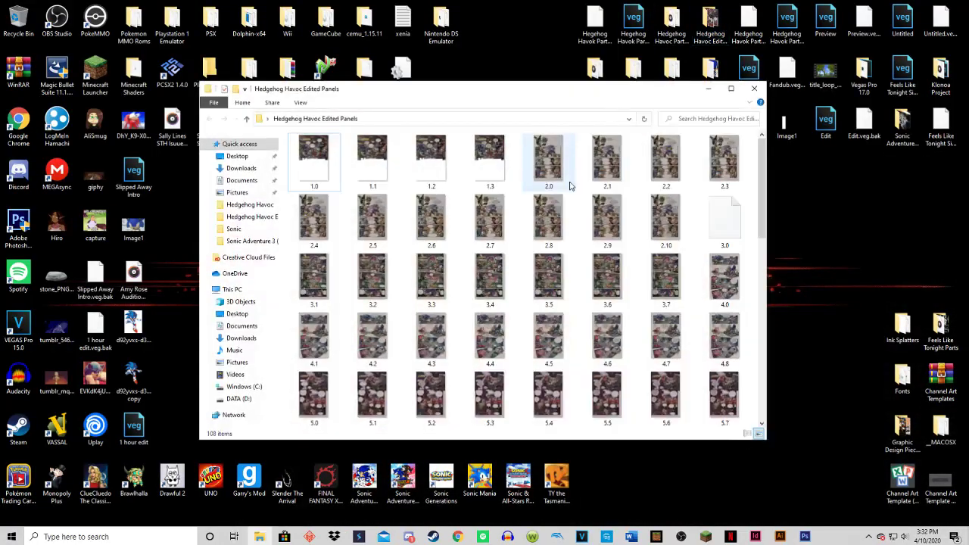
pyautogui.scroll(-3, 569, 188)
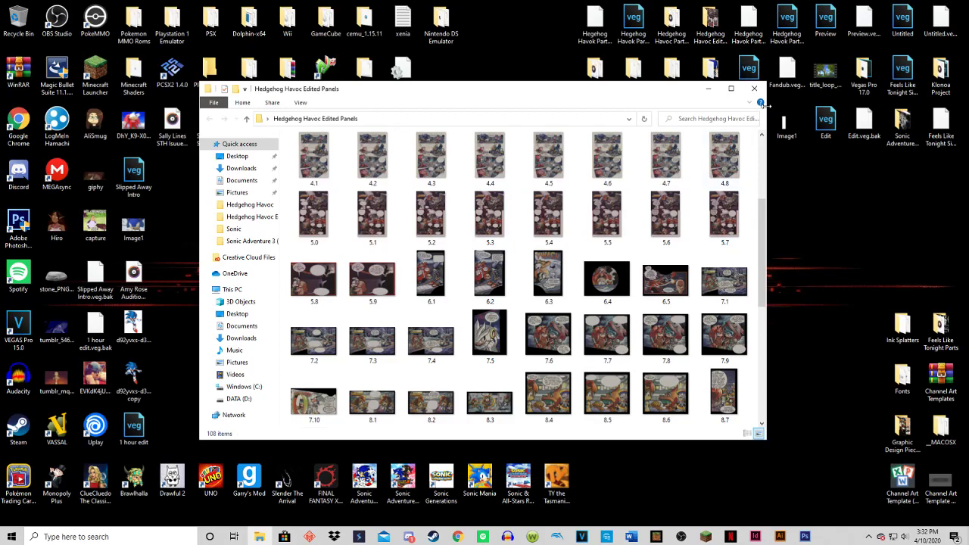
pyautogui.doubleClick(659, 198)
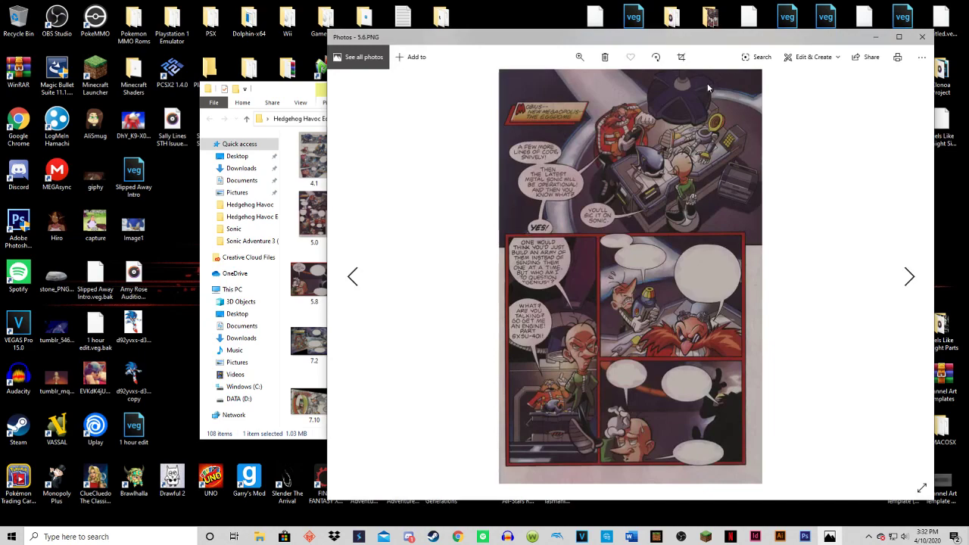
pyautogui.click(922, 36)
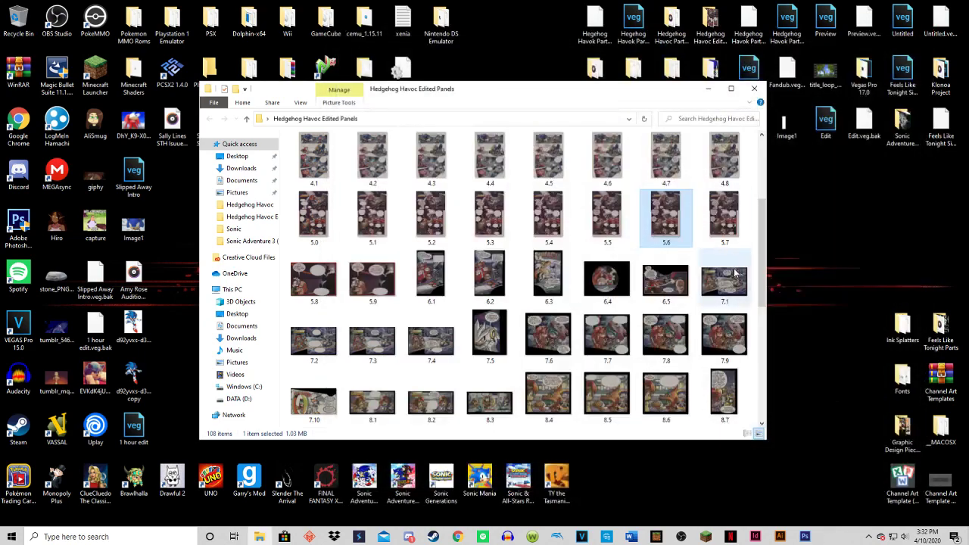
pyautogui.doubleClick(733, 240)
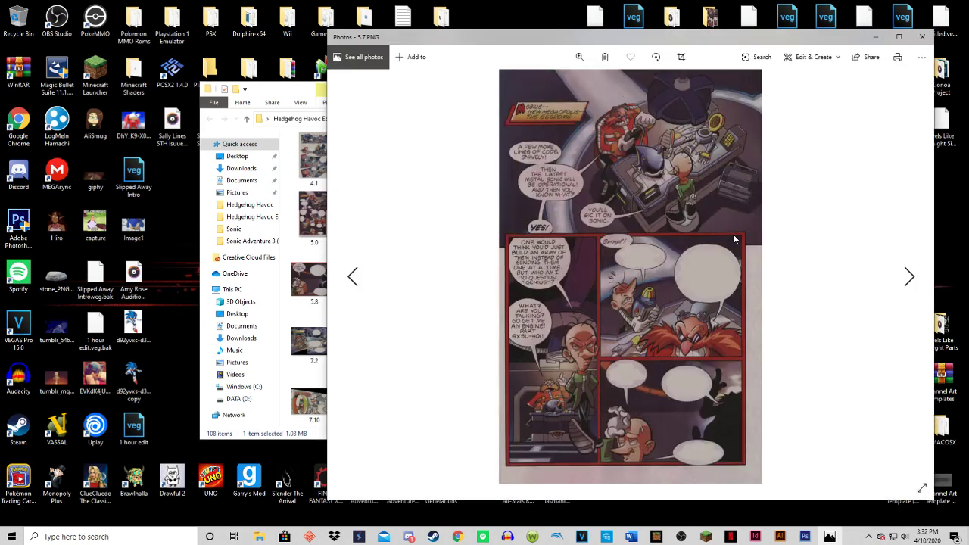
pyautogui.click(920, 38)
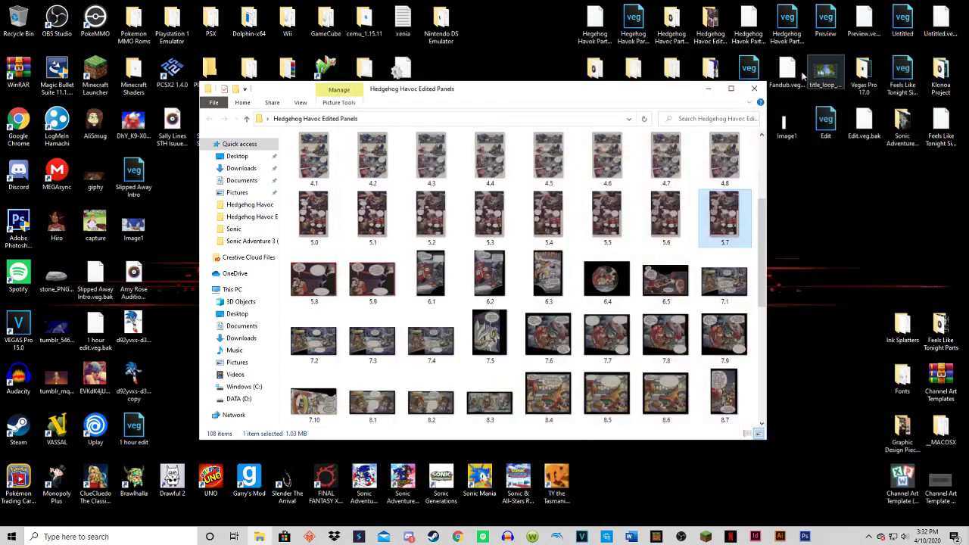
pyautogui.click(755, 90)
# Switch back to Photoshop and save this version over the existing 5.8 PNG, accepting the PNG options.
pyautogui.click(802, 538)
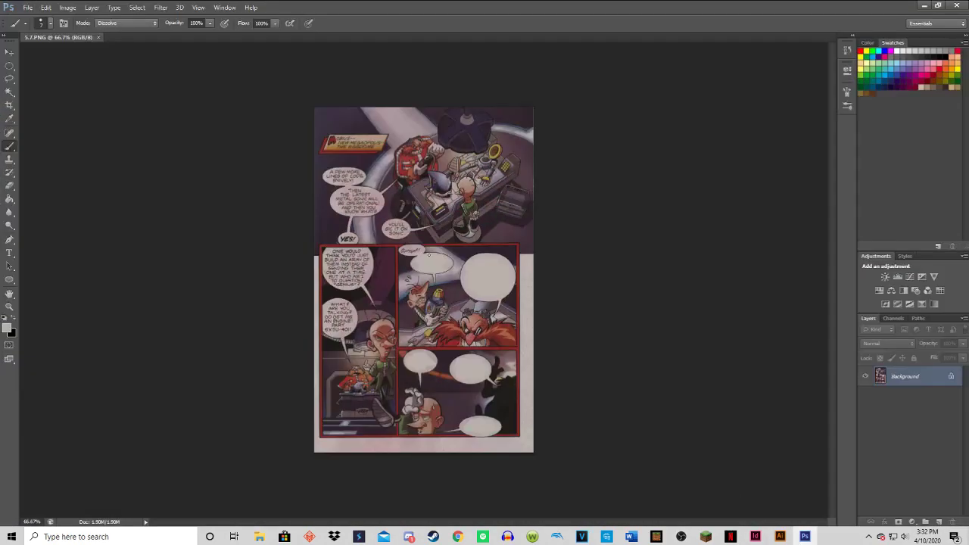
pyautogui.click(28, 8)
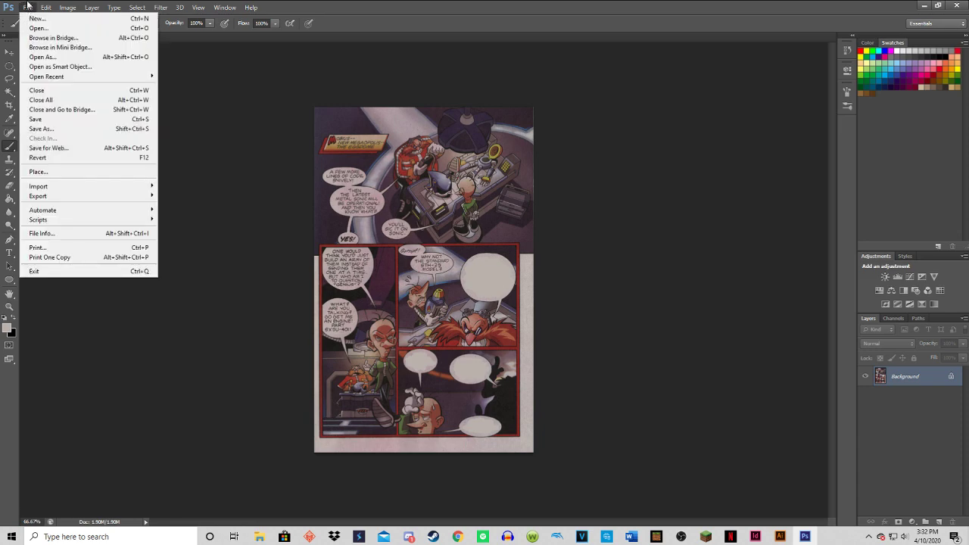
pyautogui.click(58, 130)
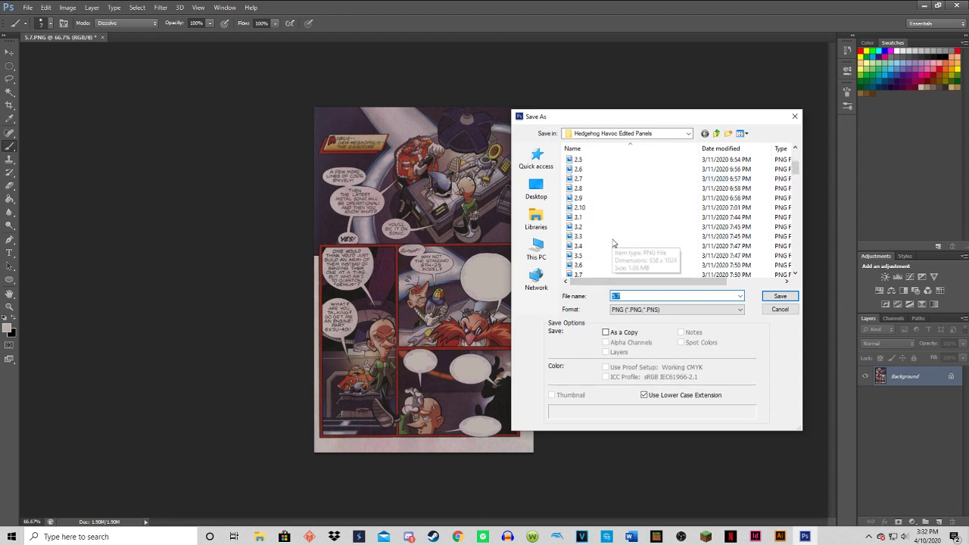
pyautogui.scroll(-7, 613, 243)
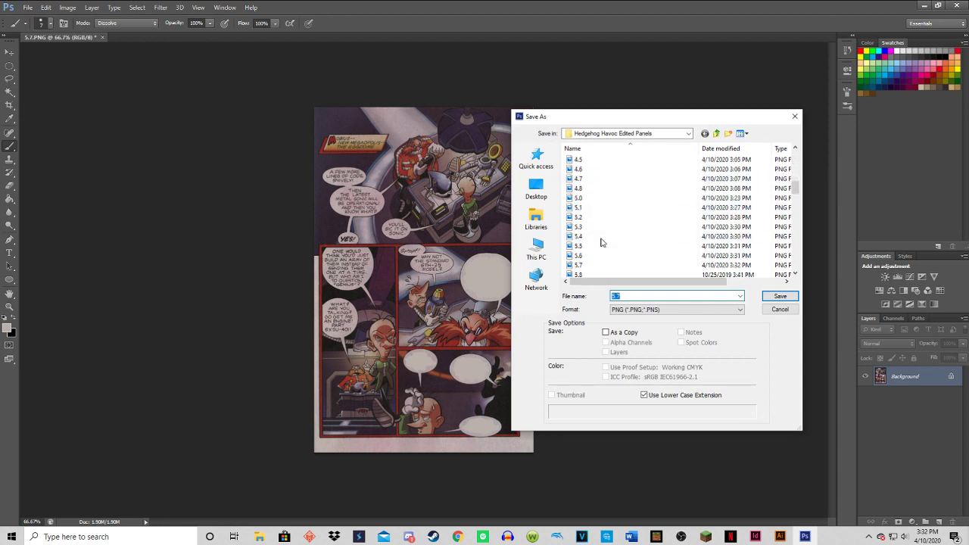
pyautogui.scroll(-1, 602, 242)
pyautogui.click(598, 246)
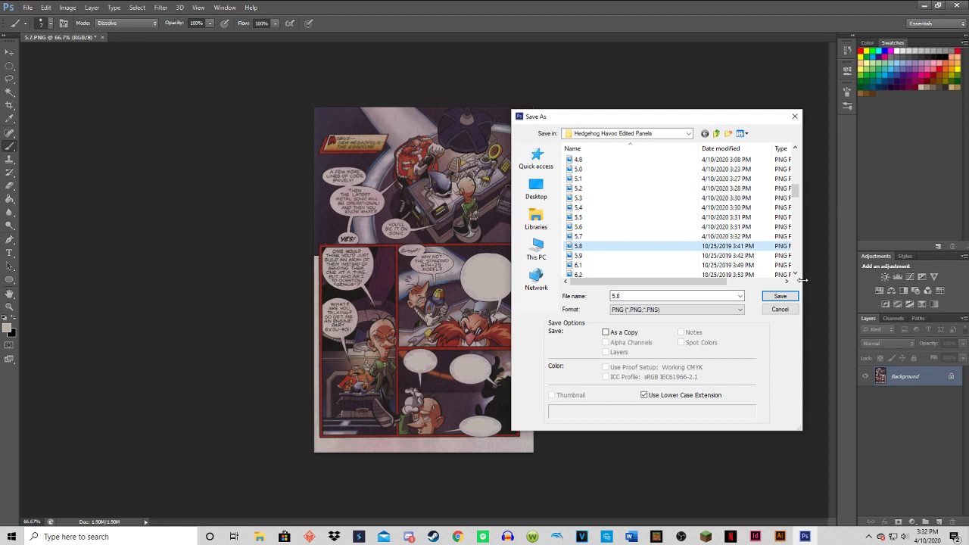
pyautogui.click(780, 296)
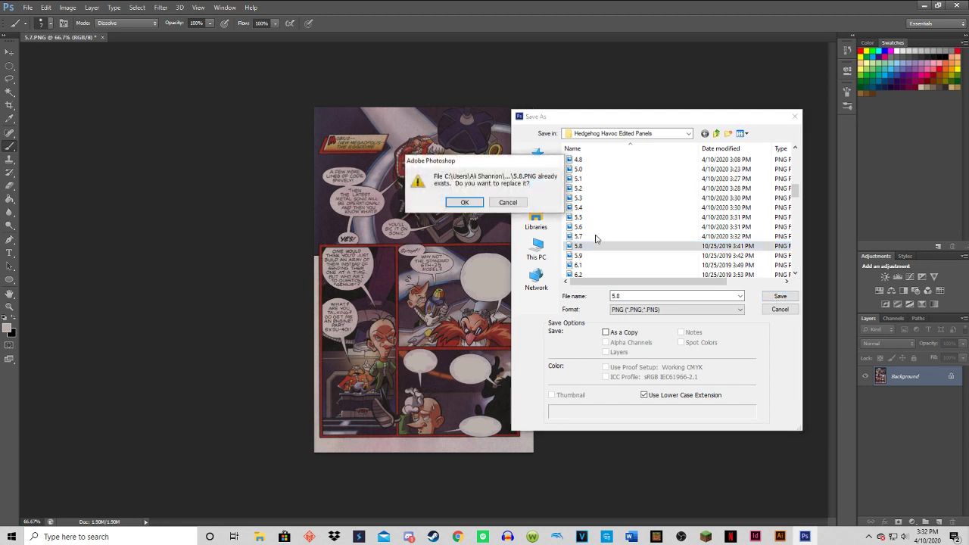
pyautogui.click(449, 202)
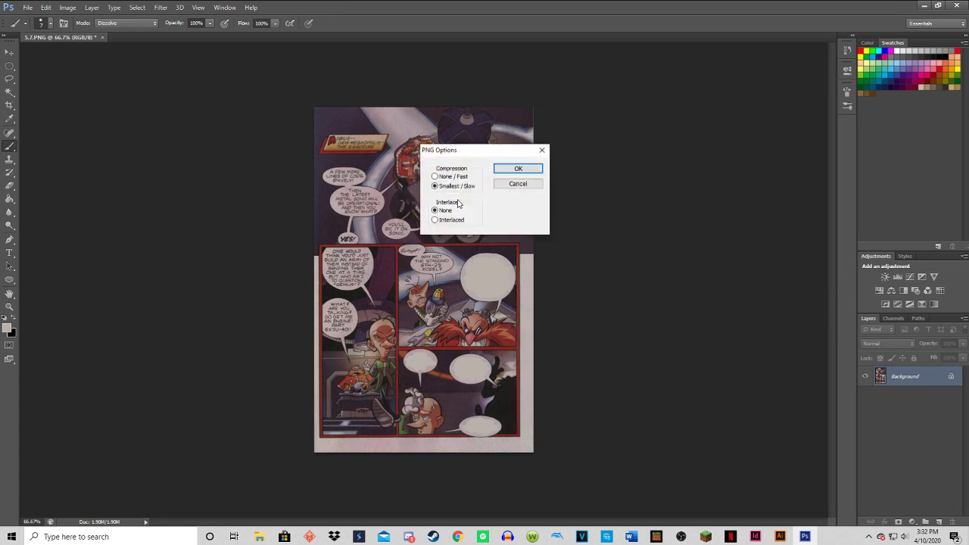
pyautogui.click(510, 169)
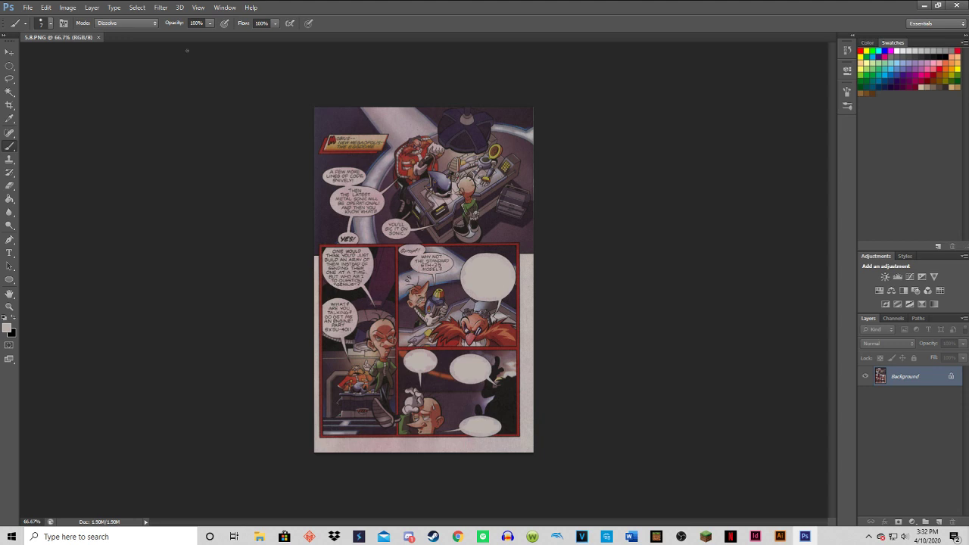
# Undo the blanking of the large "Because this engine is powerful enough" bubble and save this version over the existing 5.9 PNG.
pyautogui.click(27, 8)
pyautogui.moveTo(161, 8)
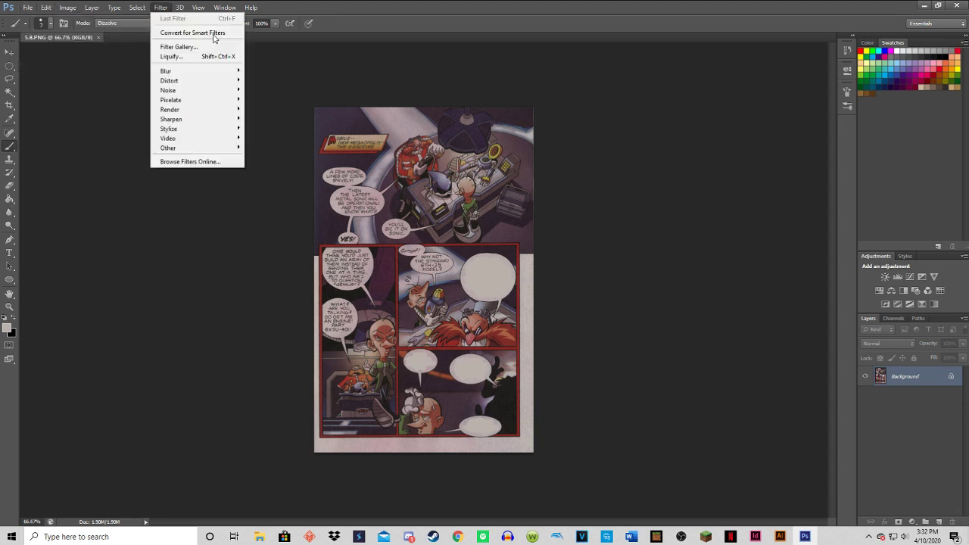
pyautogui.click(117, 94)
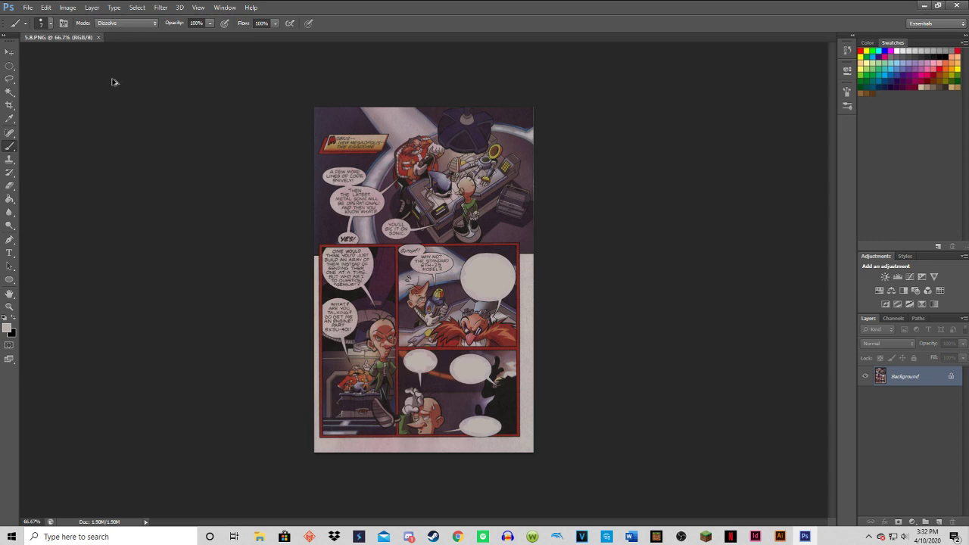
pyautogui.hotkey('ctrl', 'z')
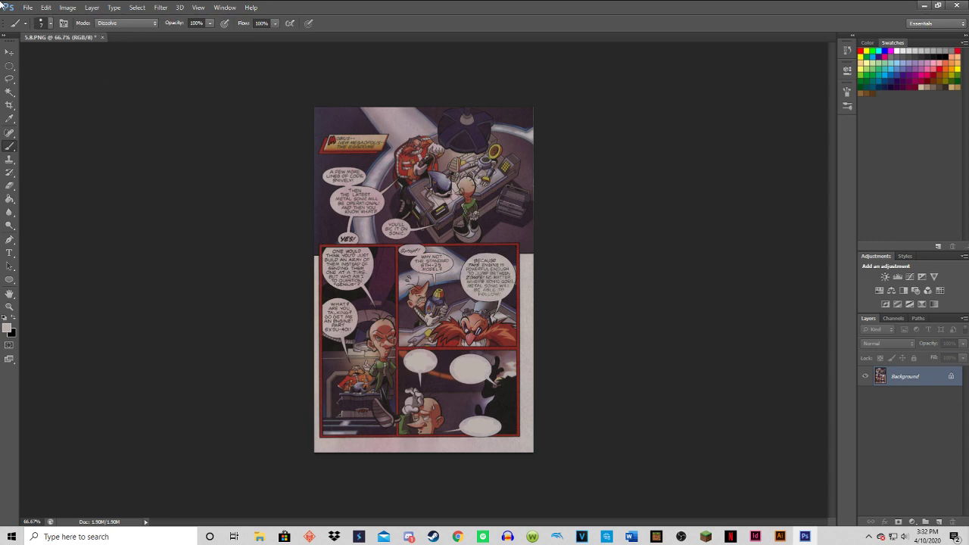
pyautogui.click(27, 8)
pyautogui.click(39, 130)
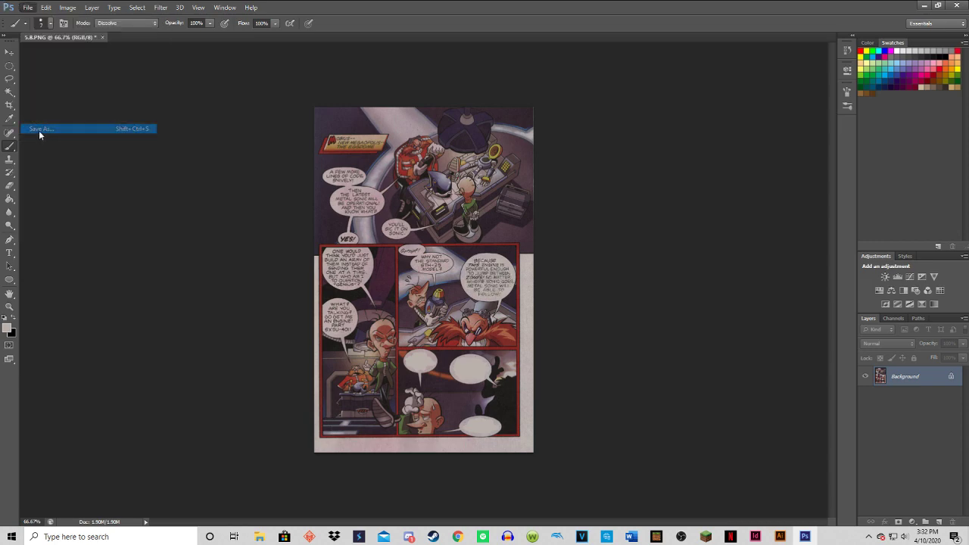
pyautogui.scroll(-7, 668, 250)
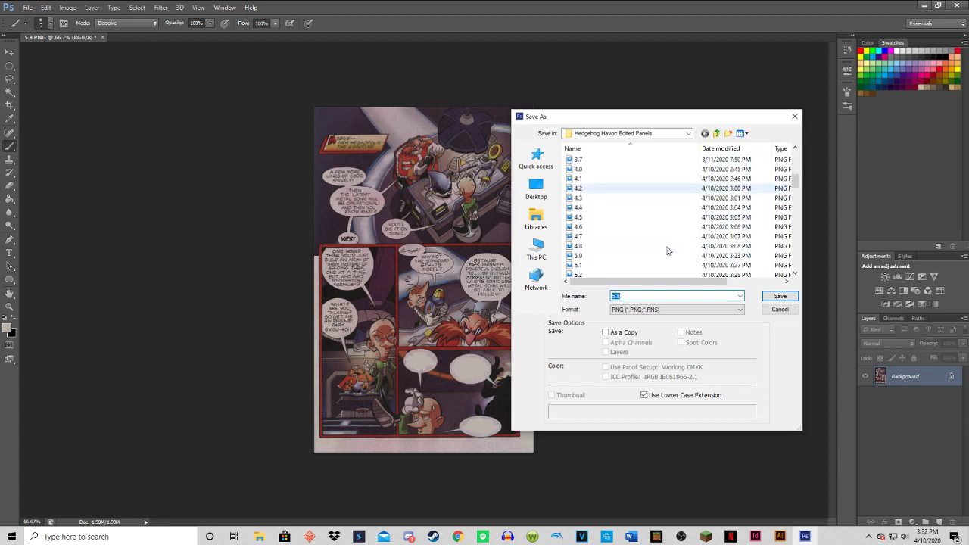
pyautogui.click(615, 227)
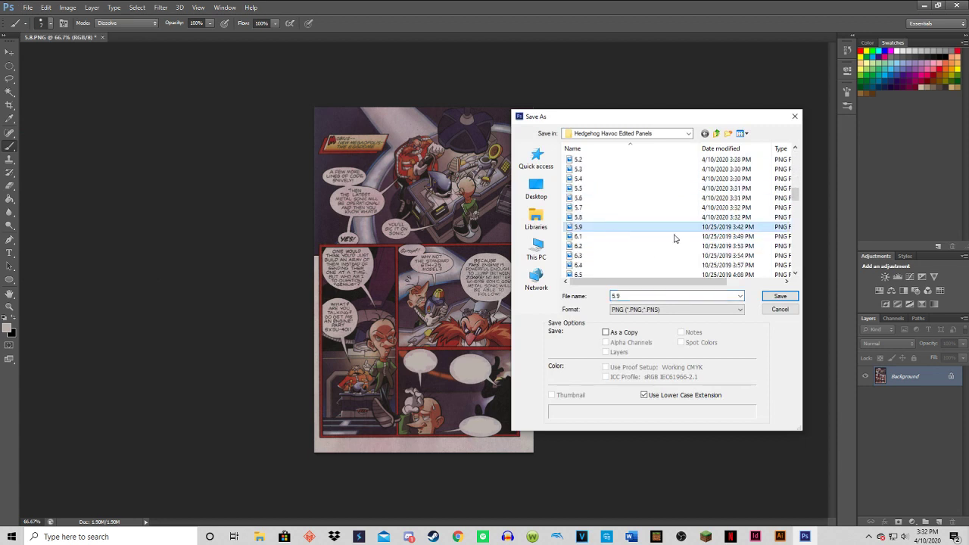
pyautogui.click(792, 296)
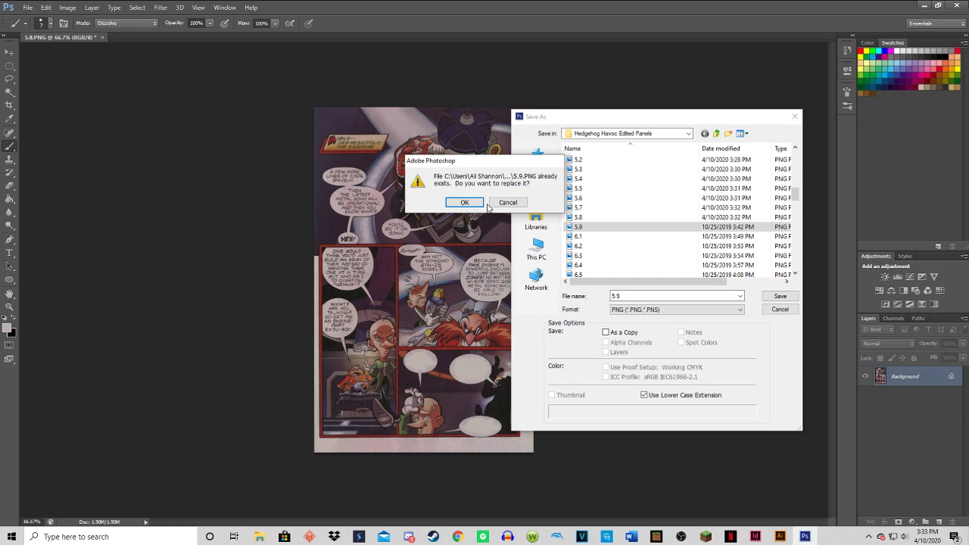
pyautogui.click(462, 205)
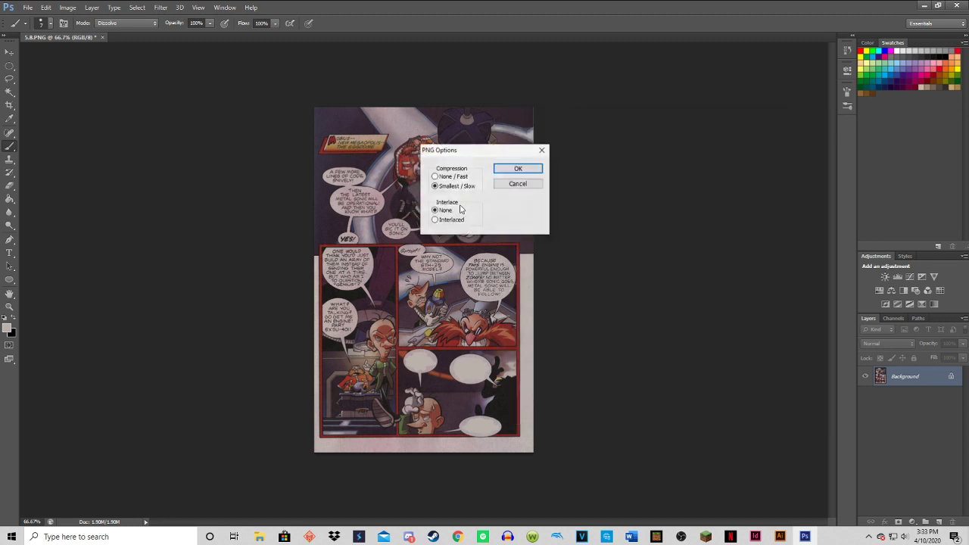
pyautogui.click(517, 170)
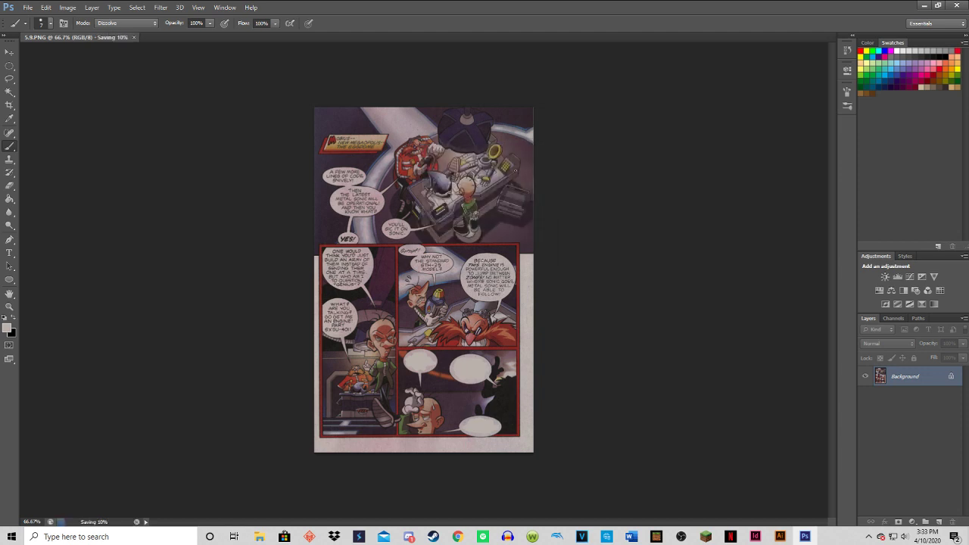
# Undo the blanking of the "It's overkill if you ask me" bubble and save this version under the name 5.10 with the PNG options accepted.
pyautogui.hotkey('ctrl', 'alt', 'z')
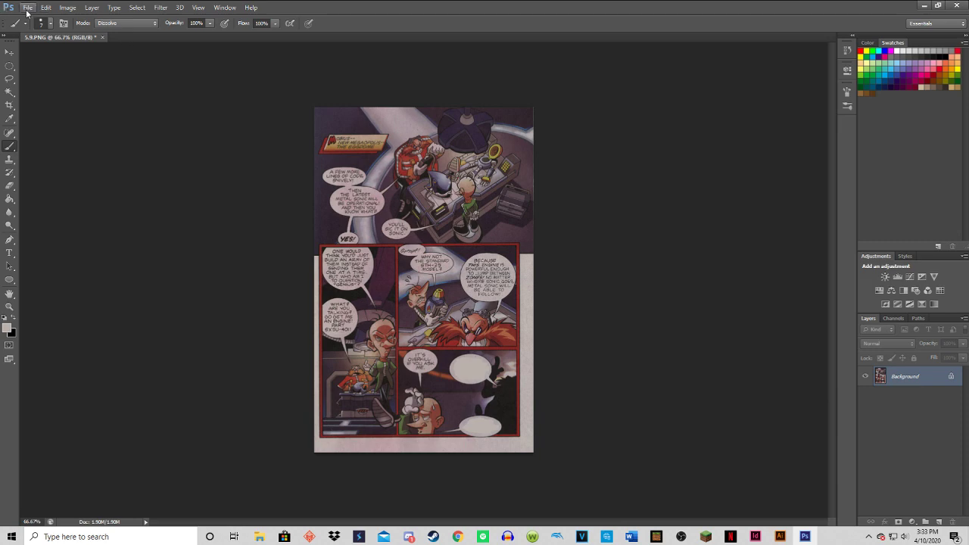
pyautogui.click(28, 7)
pyautogui.click(69, 128)
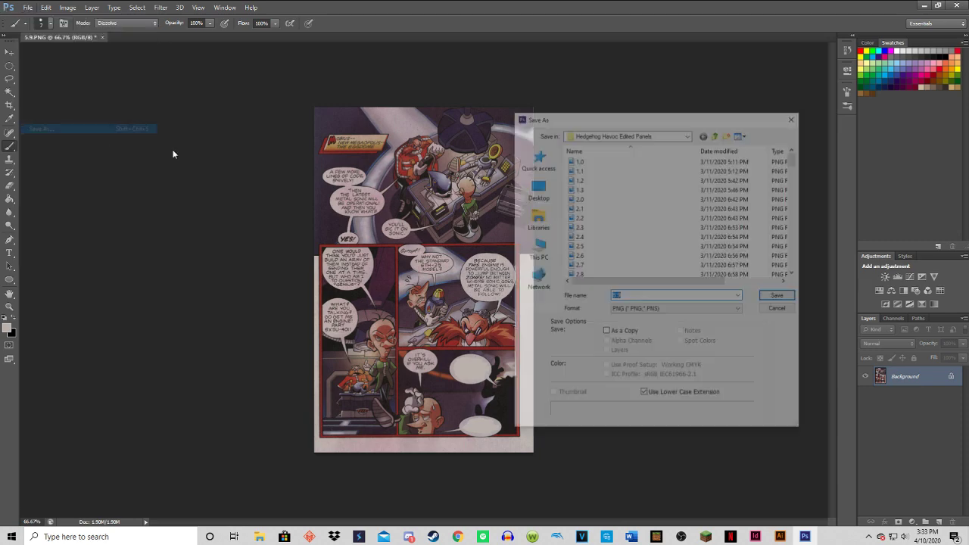
pyautogui.scroll(-10, 674, 228)
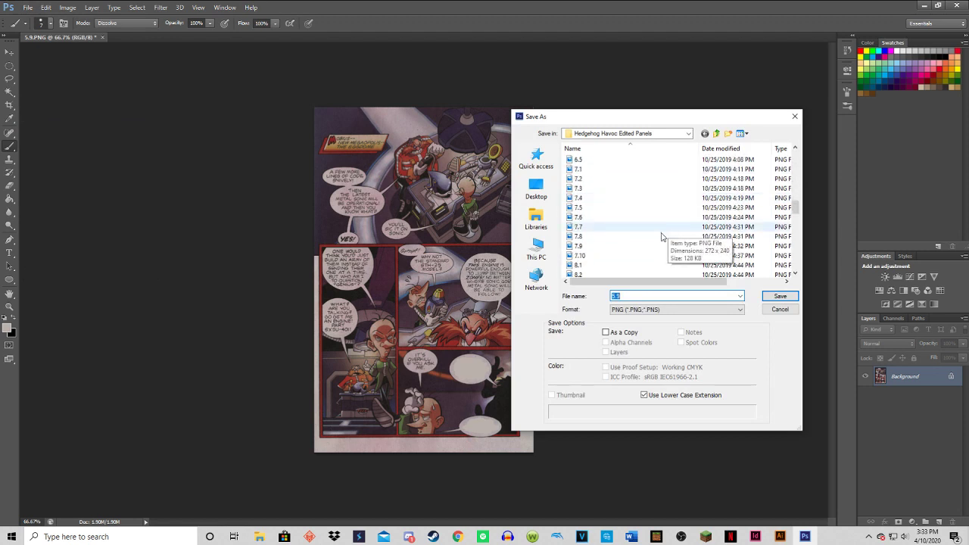
pyautogui.scroll(3, 659, 235)
pyautogui.click(639, 295)
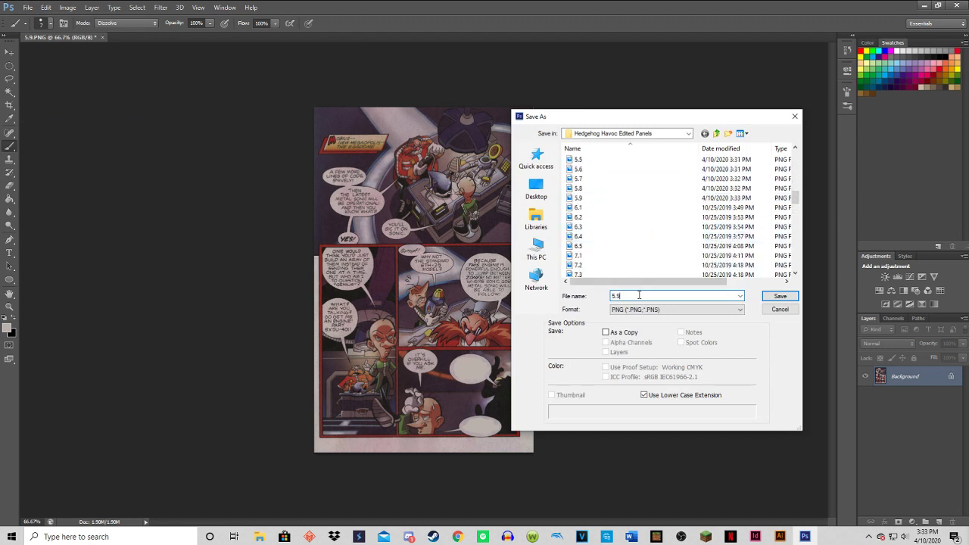
pyautogui.press('BackSpace')
pyautogui.write('10')
pyautogui.click(791, 298)
pyautogui.click(526, 170)
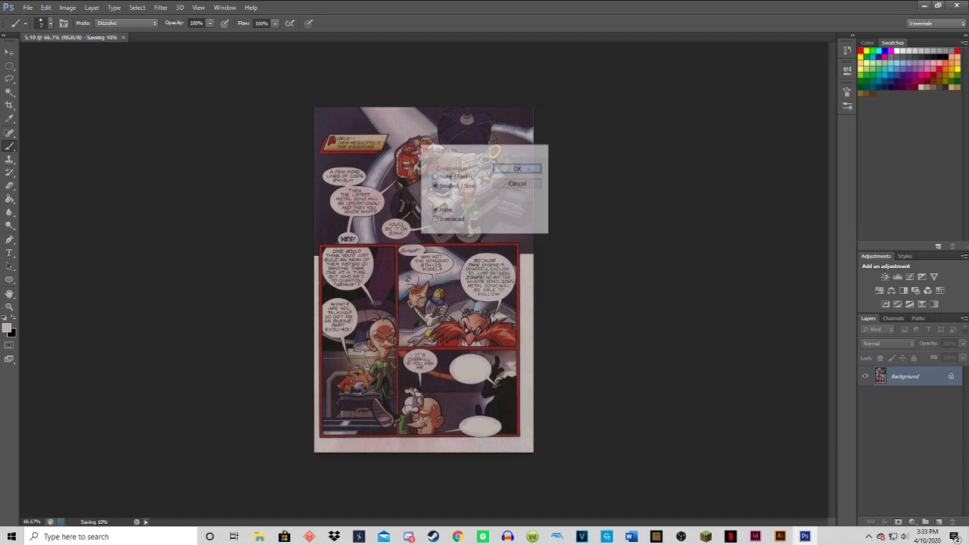
# Minimize Photoshop, check the page 5 files in the Hedgehog Havoc Edited Panels folder, and close the folder window.
pyautogui.click(926, 5)
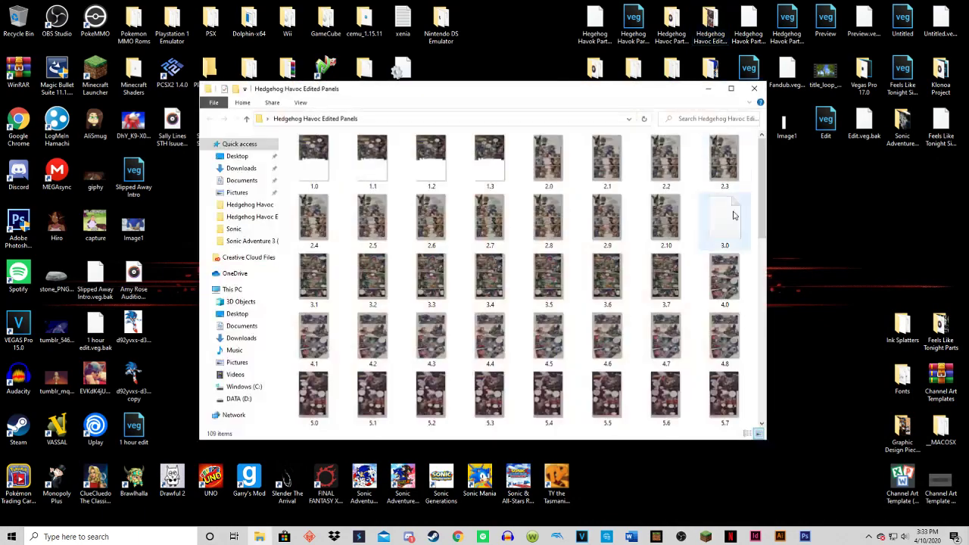
pyautogui.scroll(-2, 666, 288)
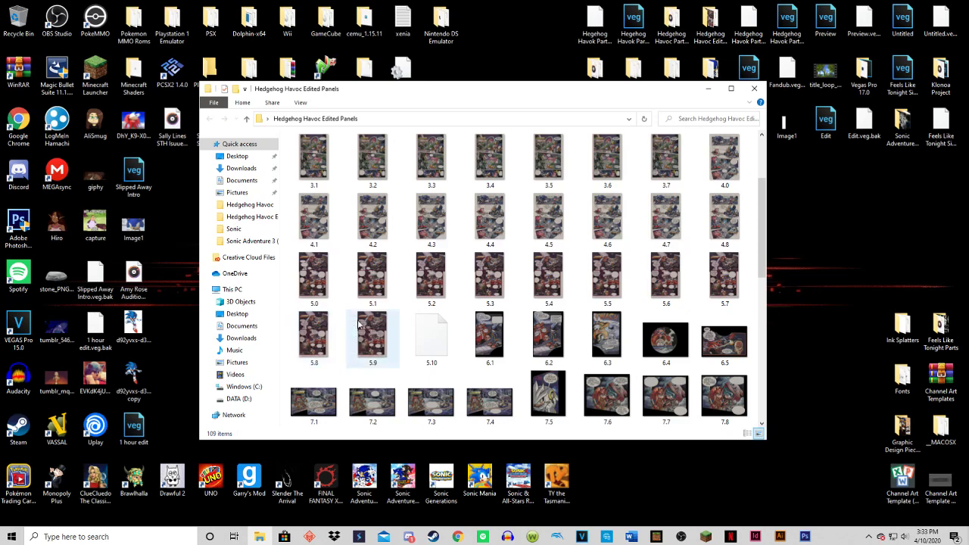
pyautogui.click(749, 89)
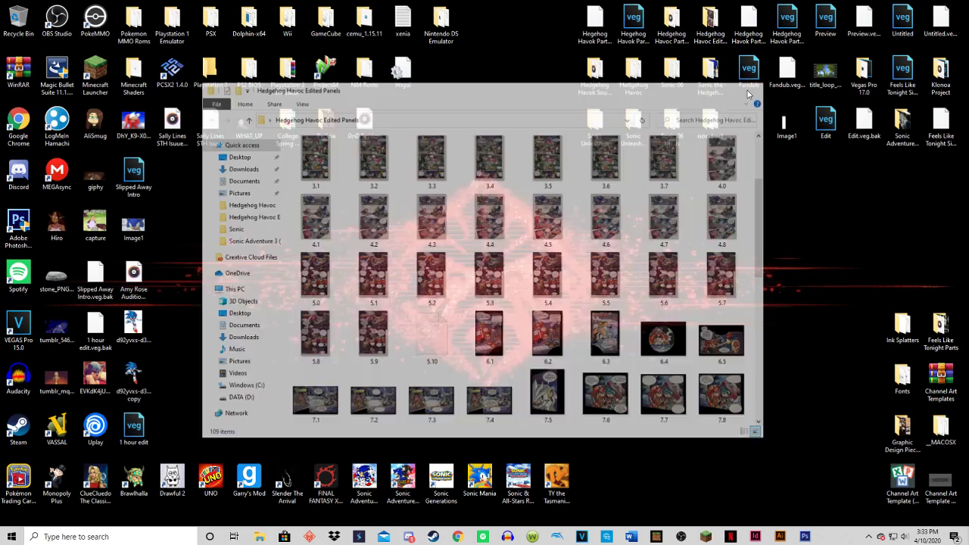
# Switch back to Photoshop and undo the blanking of the "I want him over" bubble beside the dark silhouette.
pyautogui.click(806, 536)
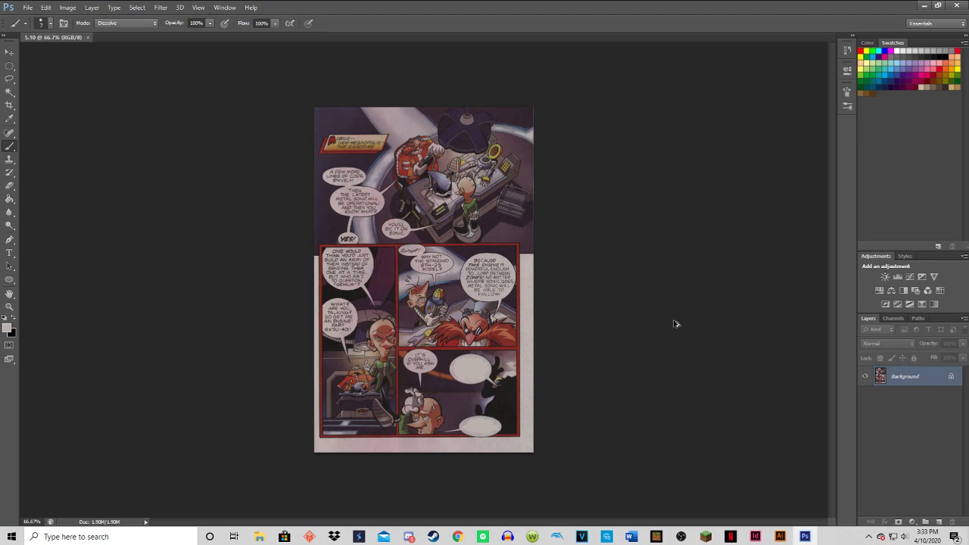
pyautogui.hotkey('ctrl', 'z')
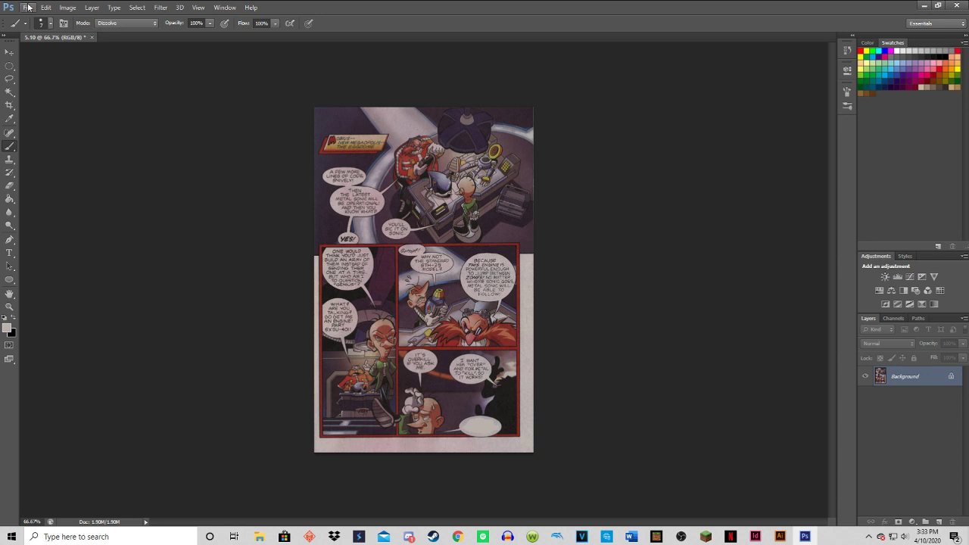
pyautogui.click(29, 8)
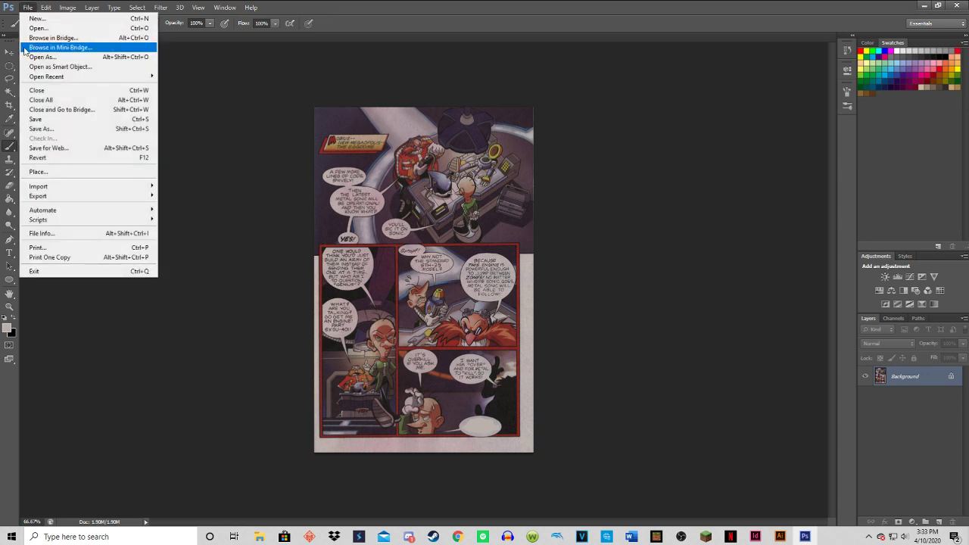
# Minimize Photoshop, inspect image 5.9 from the Hedgehog Havoc Edited Panels folder, close the image viewer, and return to Photoshop.
pyautogui.click(925, 5)
pyautogui.doubleClick(712, 19)
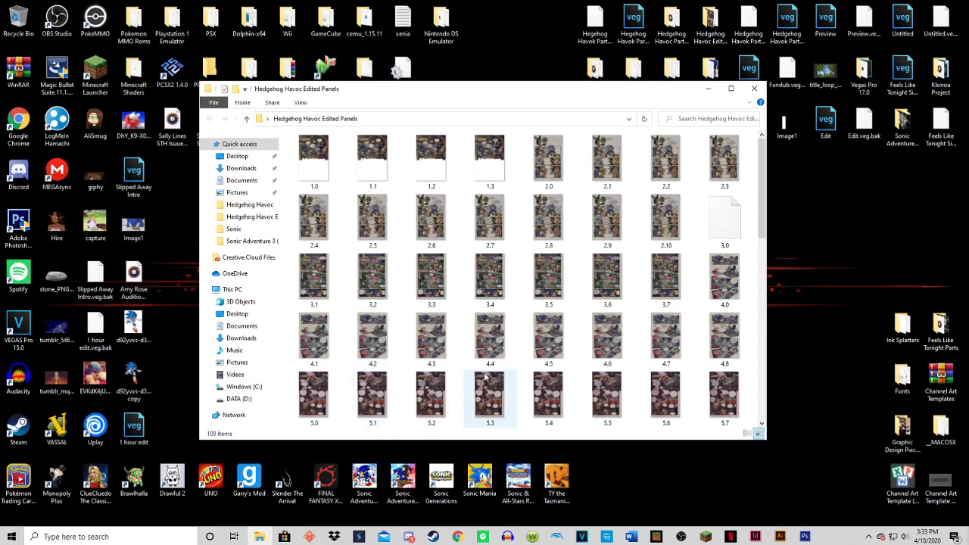
pyautogui.scroll(-3, 488, 394)
pyautogui.scroll(3, 443, 163)
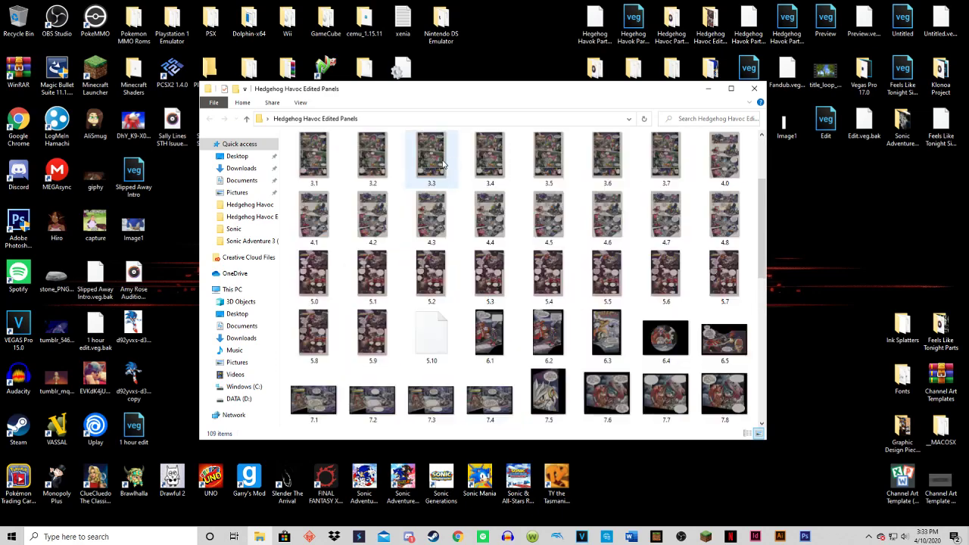
pyautogui.doubleClick(379, 335)
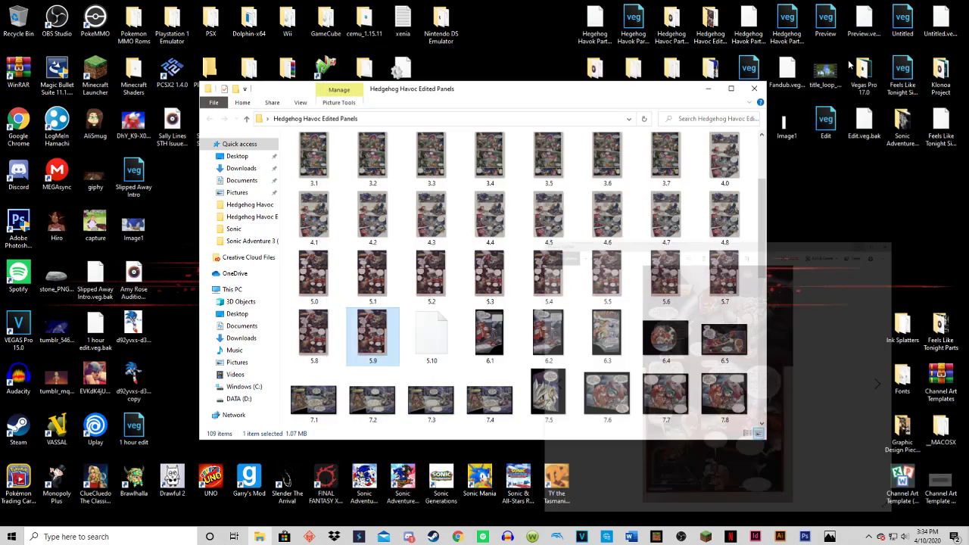
pyautogui.click(922, 36)
pyautogui.click(807, 537)
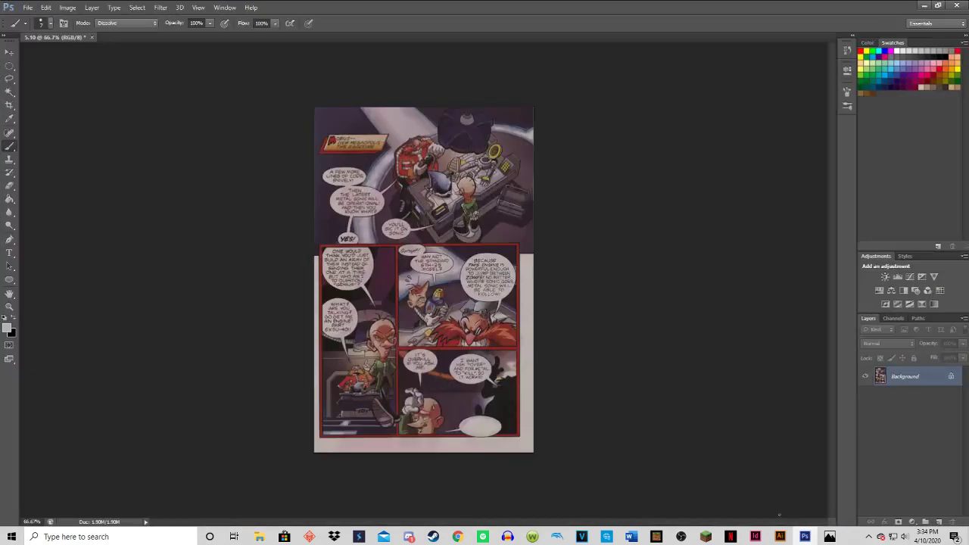
pyautogui.click(831, 536)
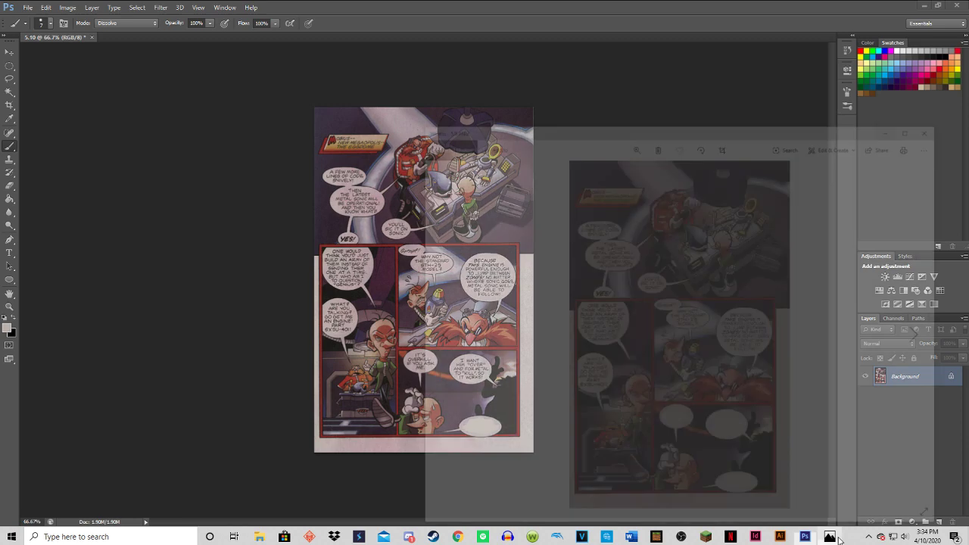
pyautogui.click(914, 39)
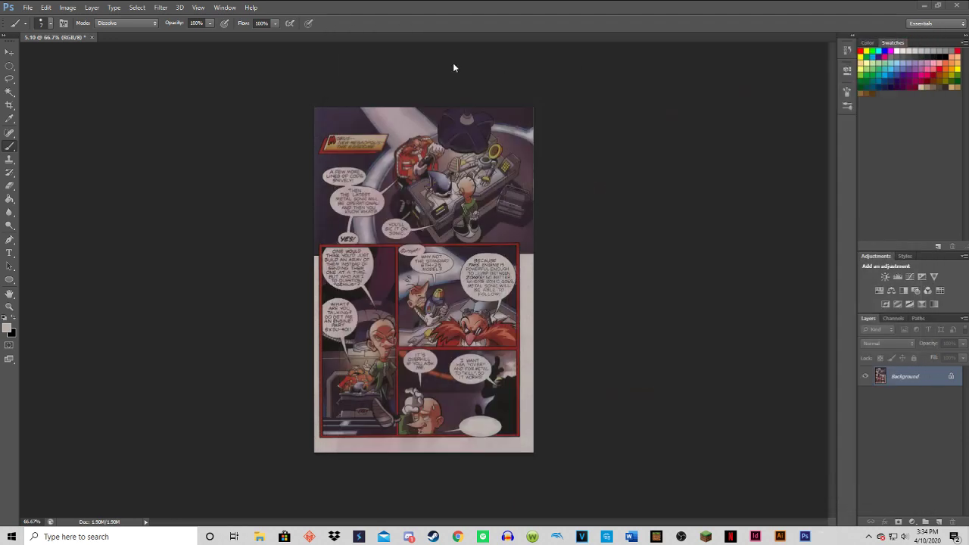
# Reapply the blanking of the "I want him over" bubble and begin saving this version in PNG format.
pyautogui.click(46, 8)
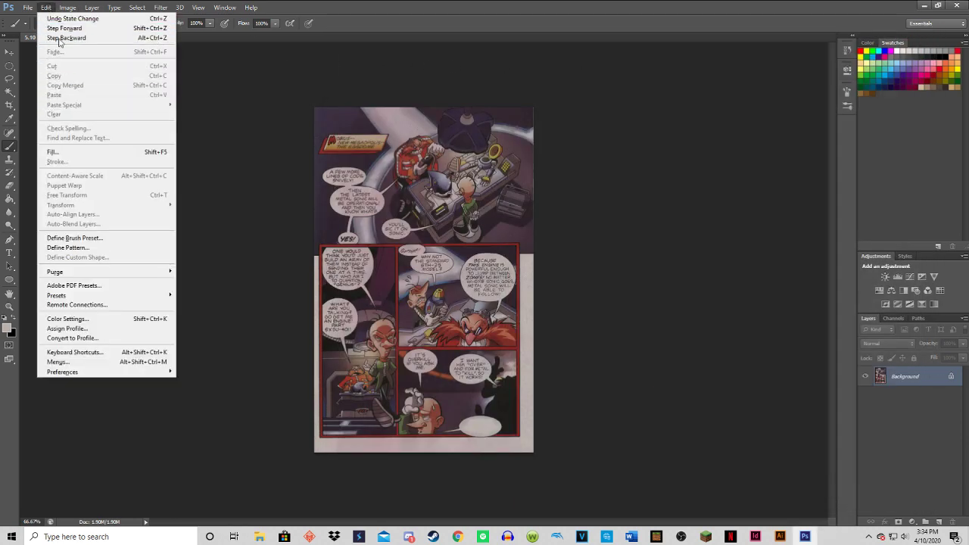
pyautogui.click(62, 28)
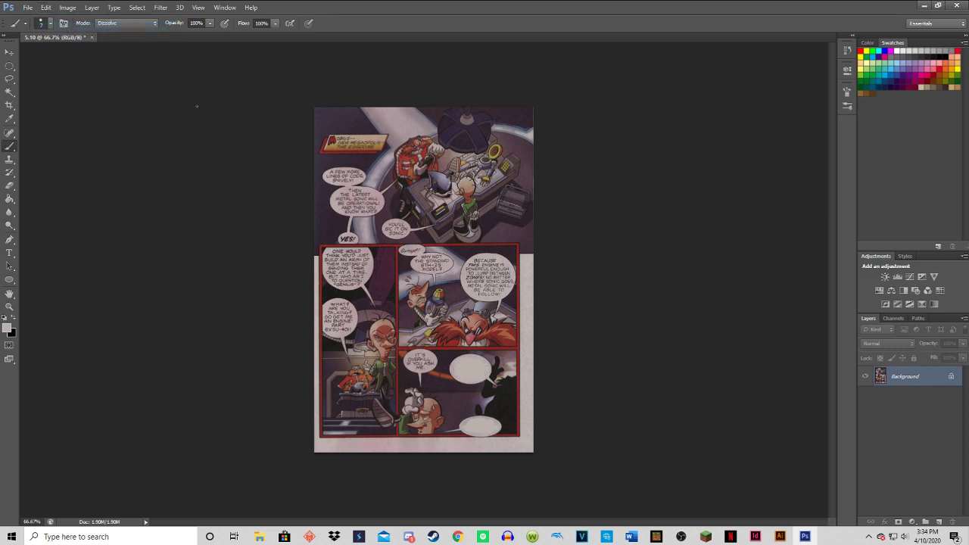
pyautogui.click(27, 8)
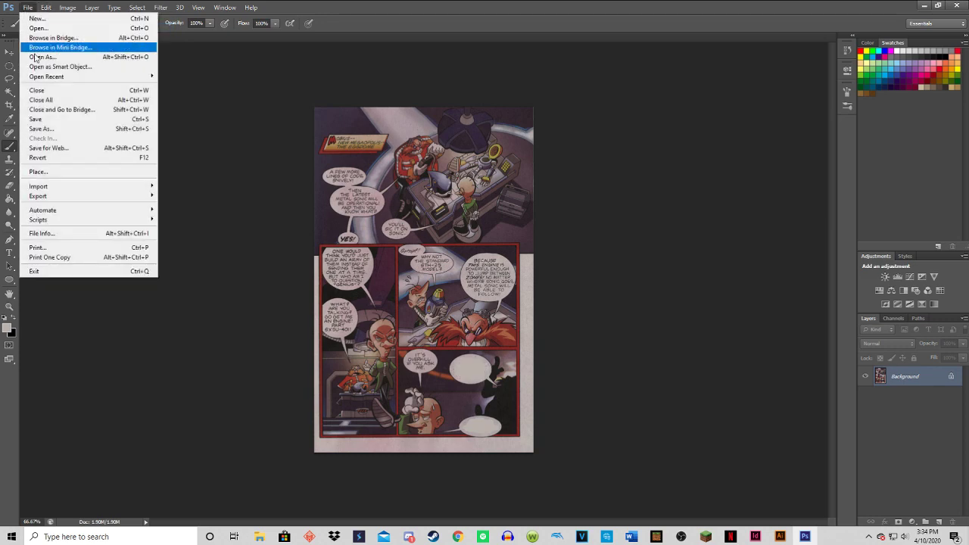
pyautogui.click(38, 129)
pyautogui.click(627, 309)
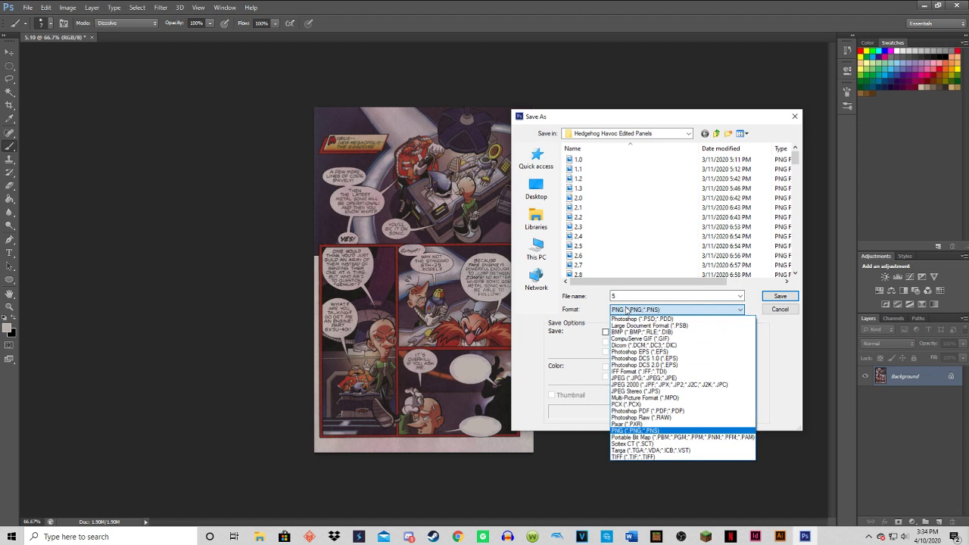
pyautogui.click(638, 430)
# Name the file 5.10, starting from the existing 5.9 name, and save it with the PNG options accepted.
pyautogui.click(628, 296)
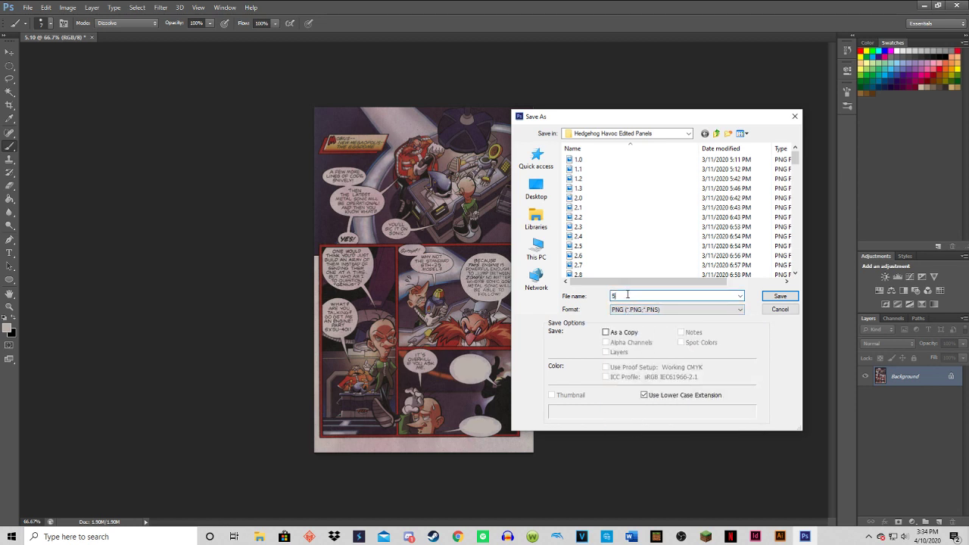
pyautogui.scroll(-15, 634, 250)
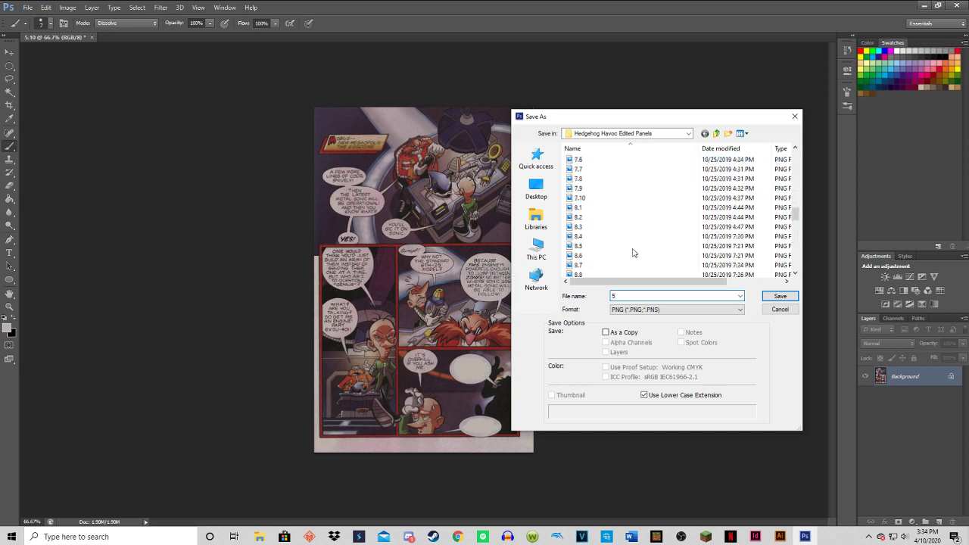
pyautogui.scroll(7, 633, 252)
pyautogui.click(608, 227)
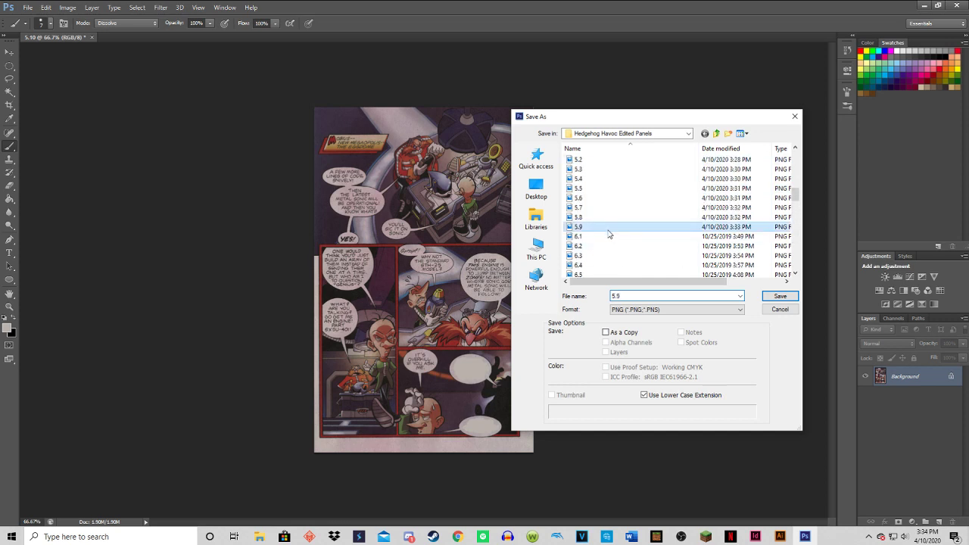
pyautogui.click(633, 295)
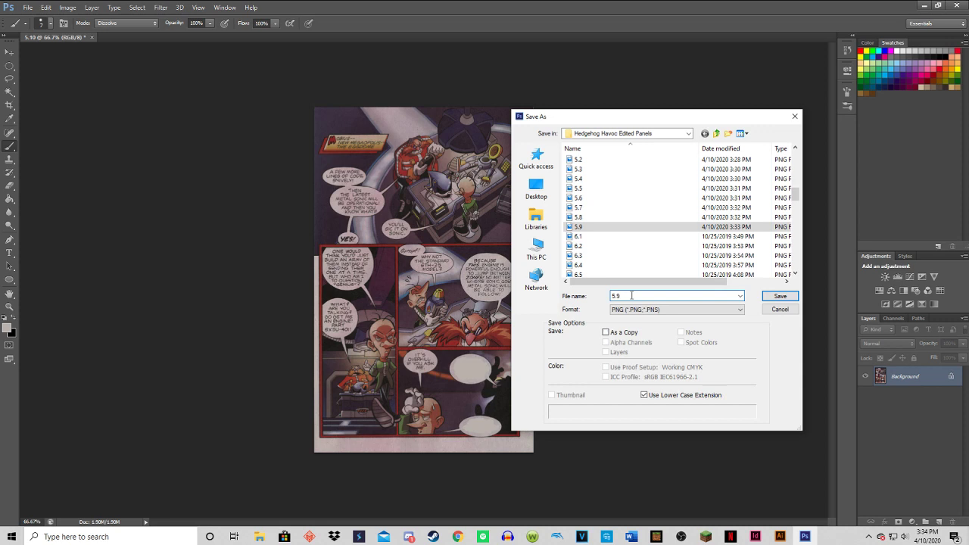
pyautogui.press('BackSpace')
pyautogui.write('10')
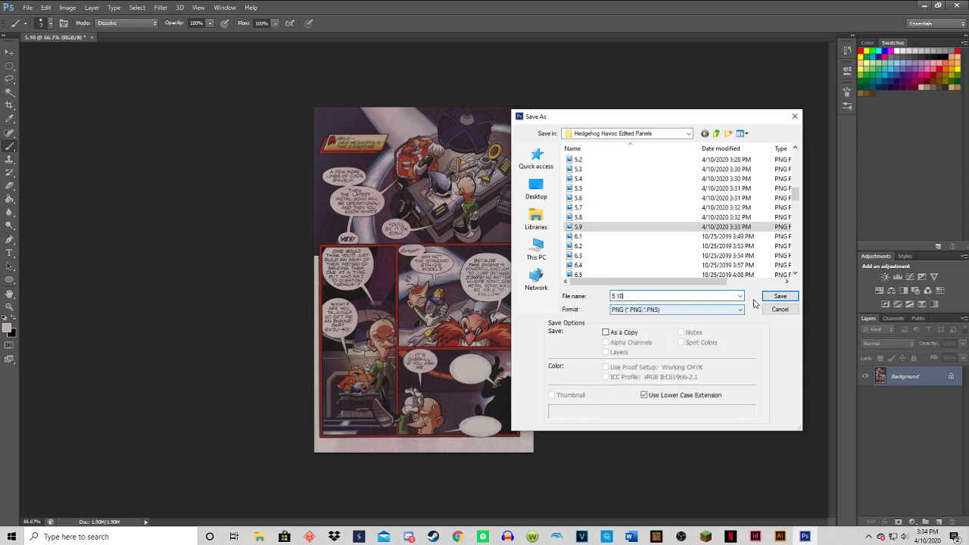
pyautogui.click(780, 295)
pyautogui.click(476, 206)
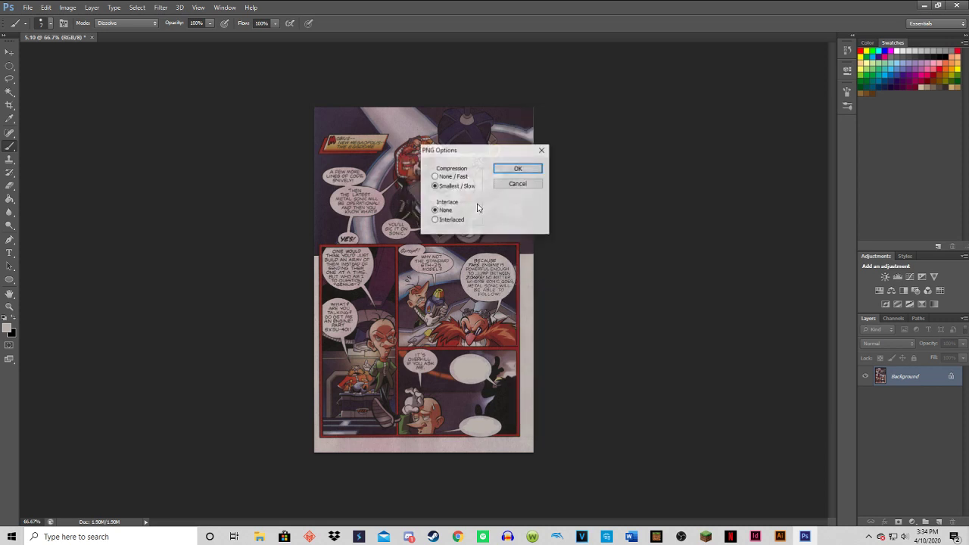
pyautogui.click(523, 172)
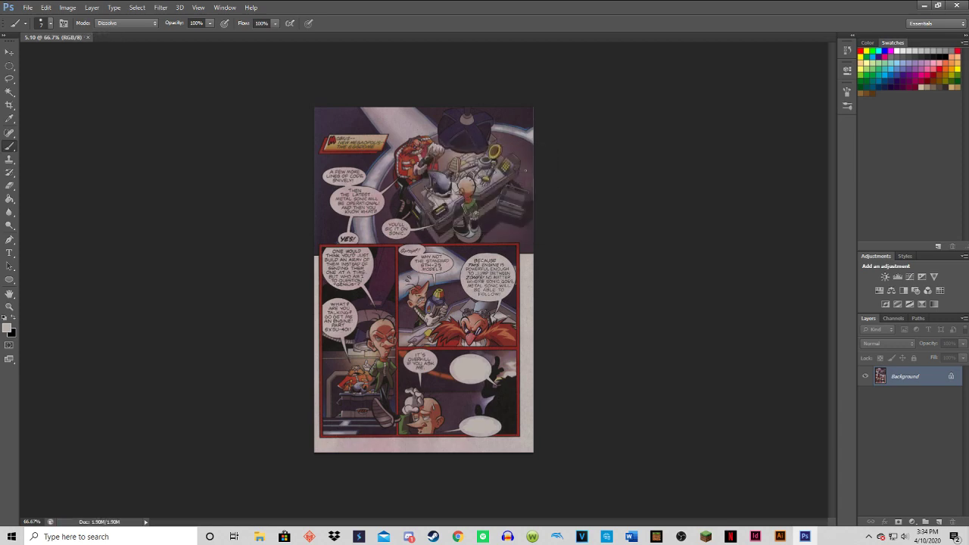
# Minimize Photoshop, switch to OBS to toggle the Mic/Aux mute, and minimize OBS.
pyautogui.click(923, 5)
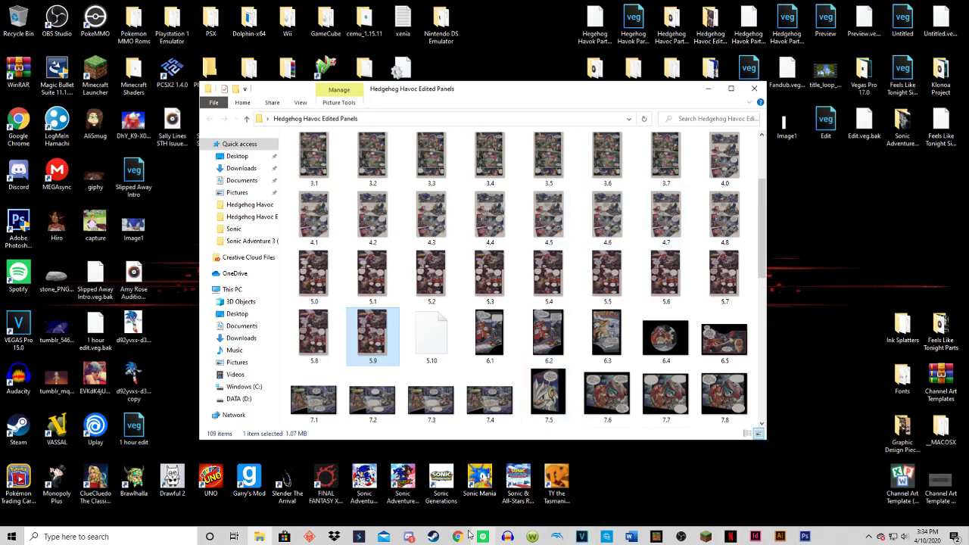
pyautogui.click(681, 537)
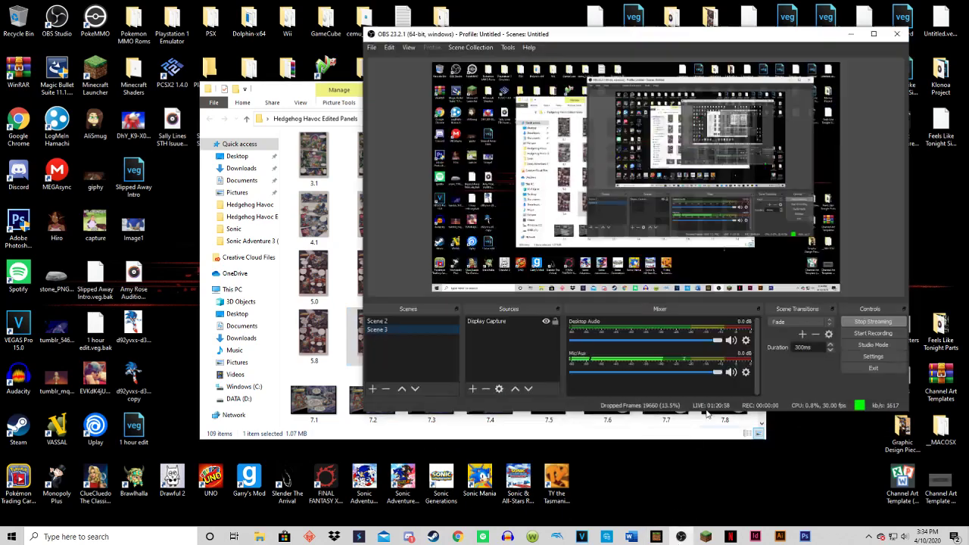
pyautogui.click(731, 372)
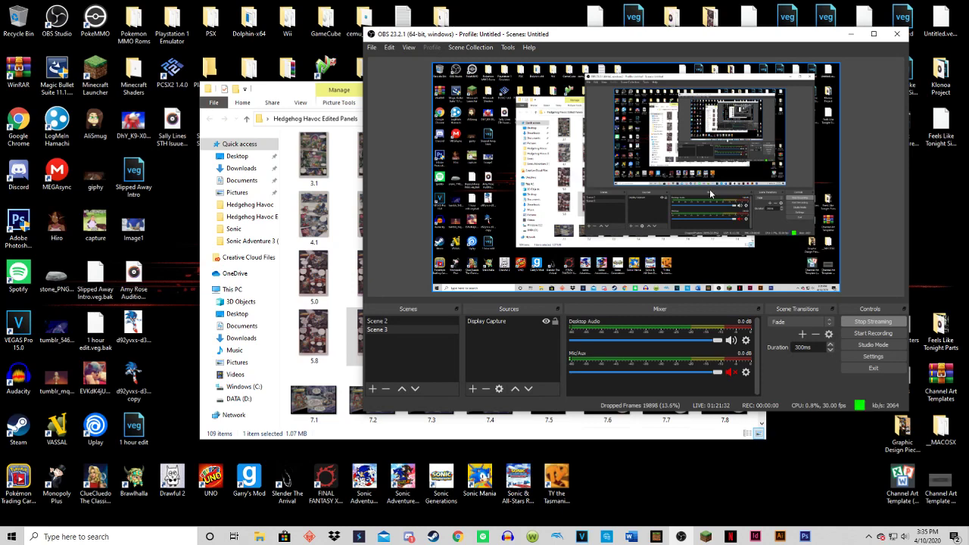
pyautogui.click(849, 35)
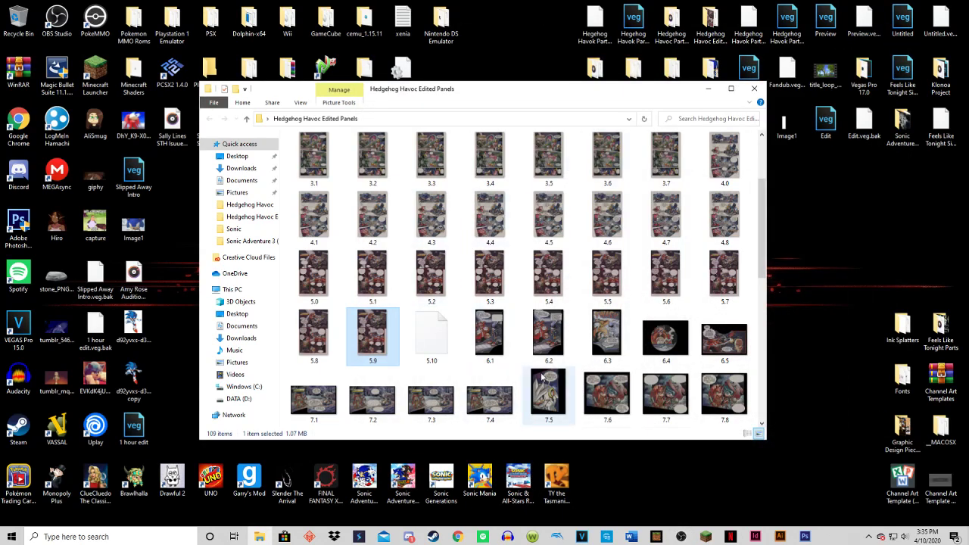
# Switch between Photoshop and the Hedgehog Havoc Edited Panels folder to check the 5.10 file, ending in Photoshop.
pyautogui.click(805, 536)
pyautogui.click(937, 5)
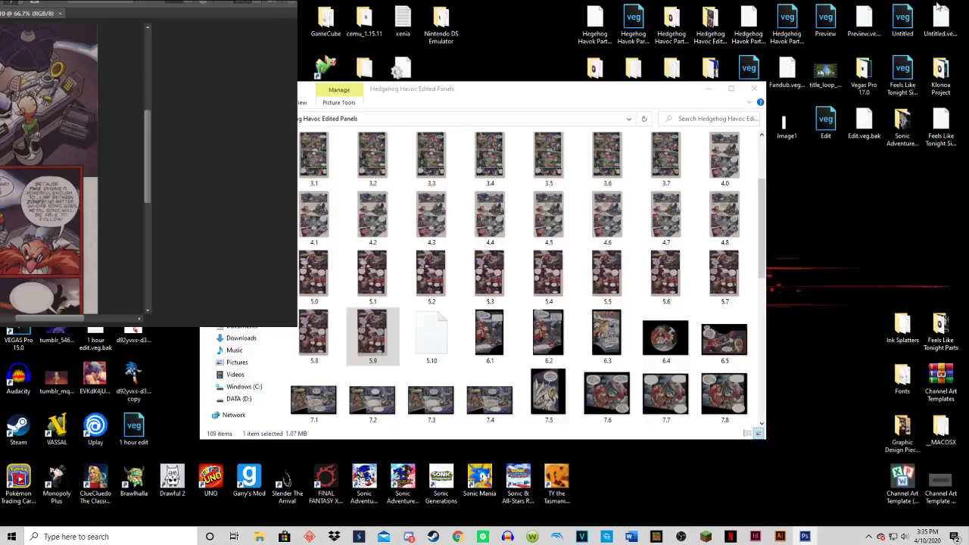
pyautogui.click(274, 7)
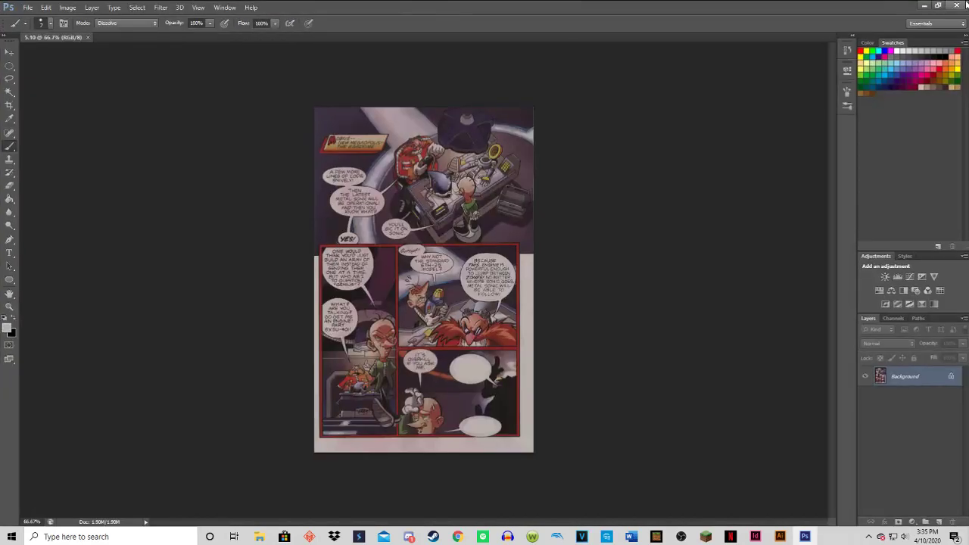
pyautogui.click(925, 6)
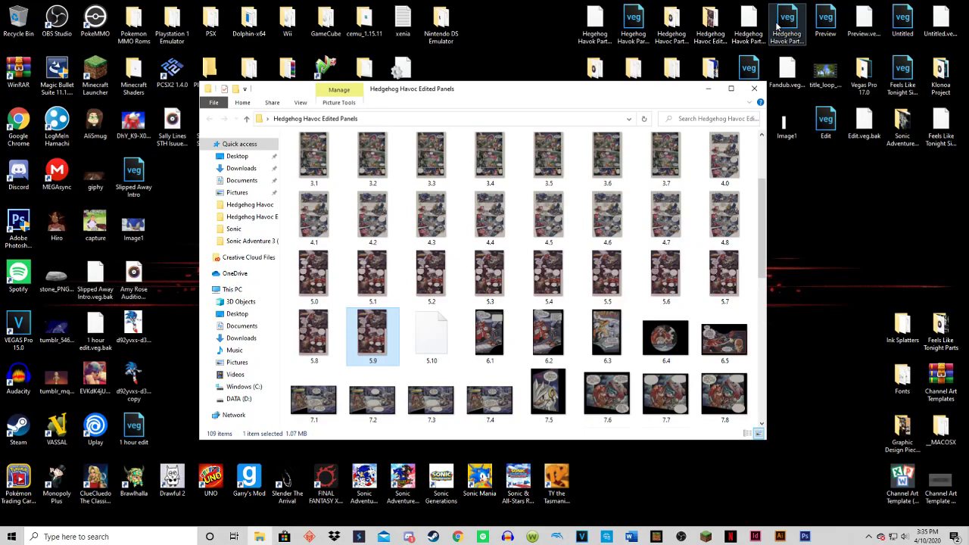
pyautogui.click(804, 536)
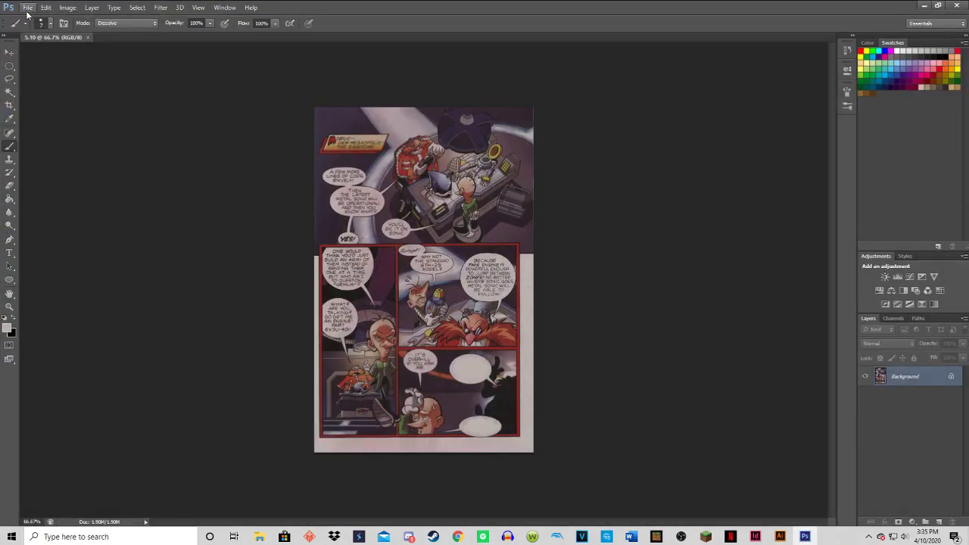
# Begin saving another copy of the page in Hedgehog Havoc Edited Panels and switch its format to JPEG.
pyautogui.click(27, 9)
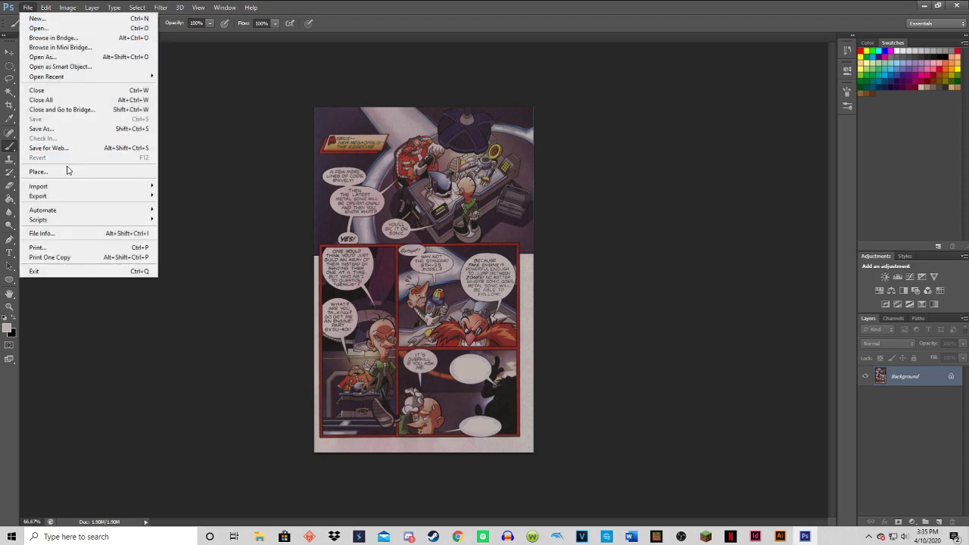
pyautogui.click(45, 129)
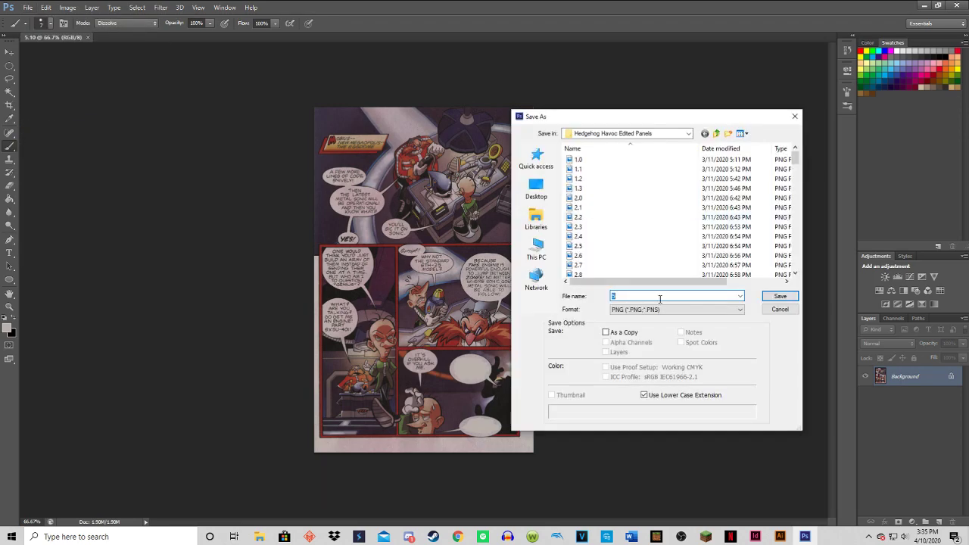
pyautogui.click(662, 309)
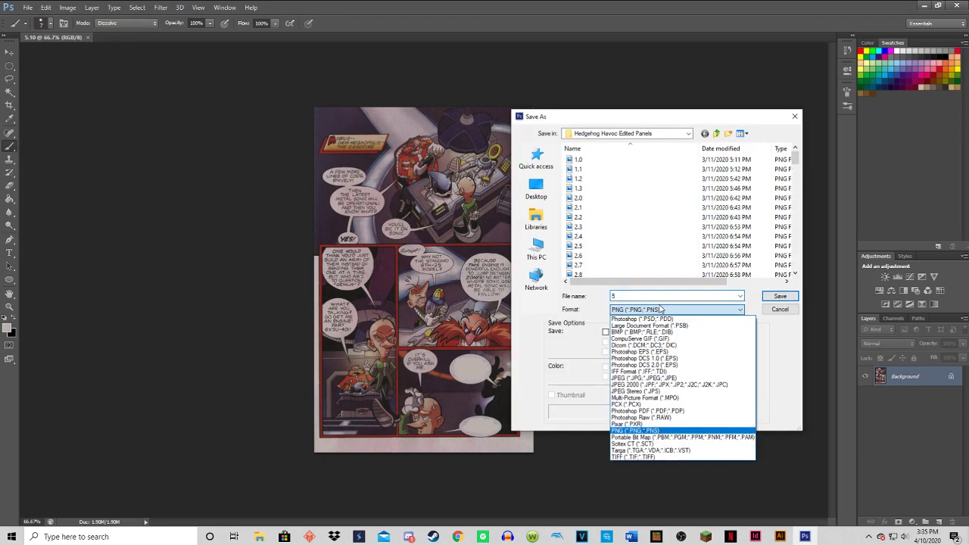
pyautogui.click(646, 380)
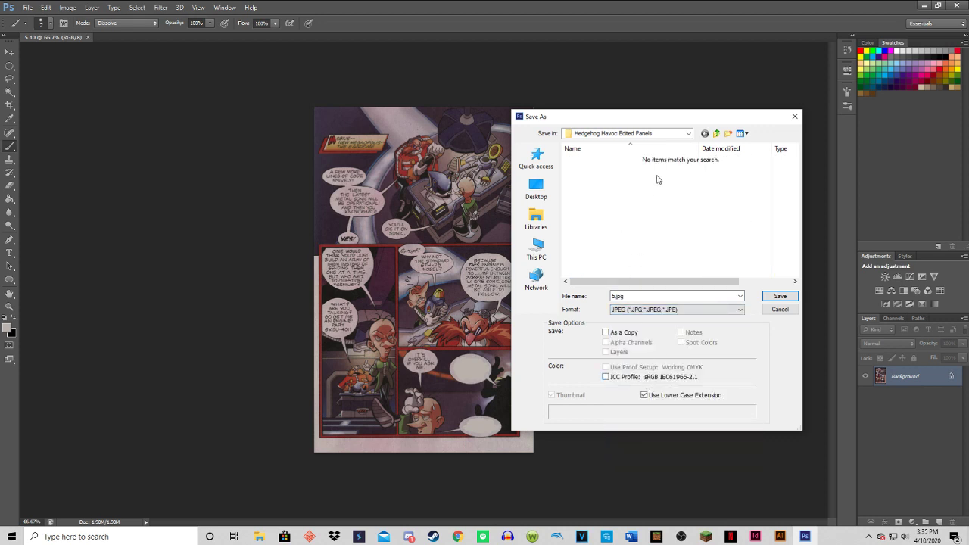
# Name the JPEG copy 5.10.jpg.
pyautogui.moveTo(664, 295); pyautogui.dragTo(612, 296)
pyautogui.write('1')
pyautogui.press('BackSpace')
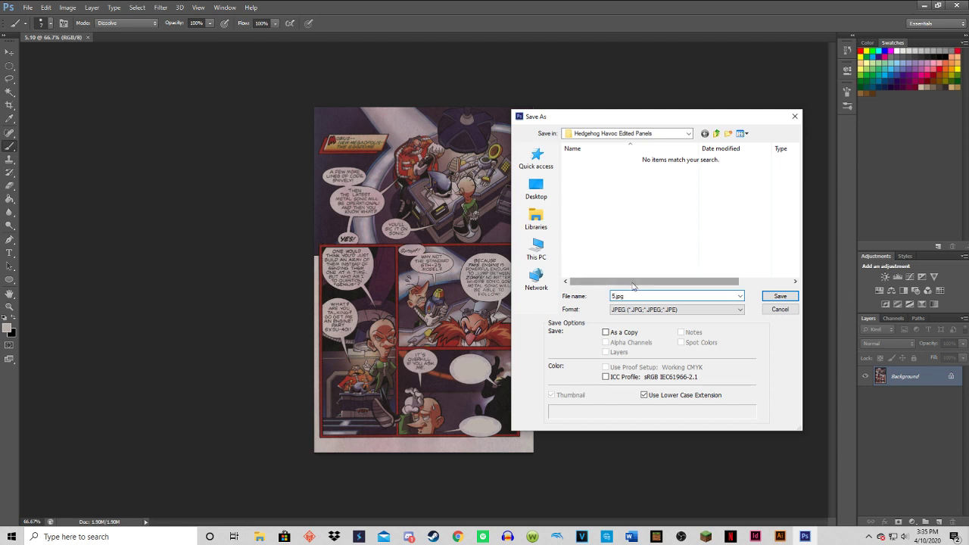
pyautogui.write('.10')
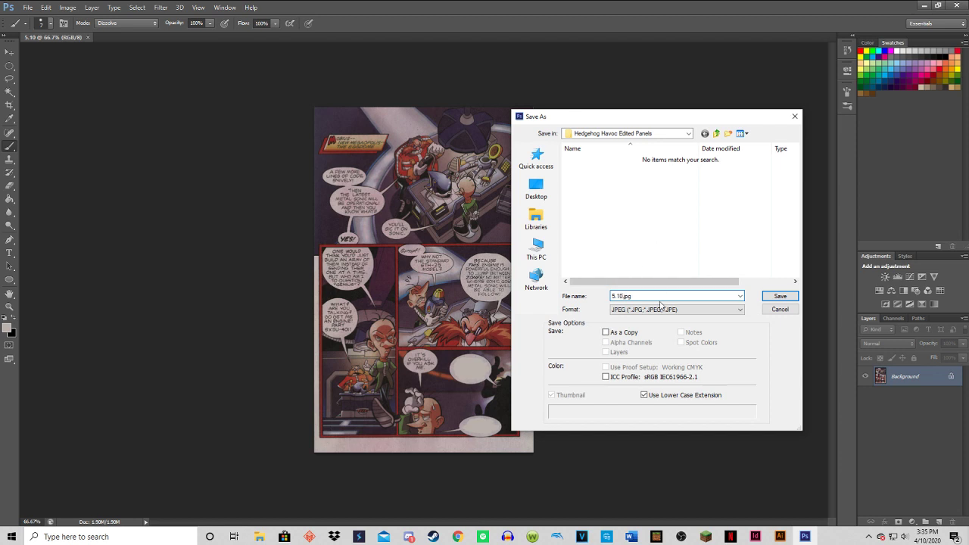
# Switch the format back to PNG, name the file 5.10.png, and save it with the PNG options accepted.
pyautogui.click(660, 307)
pyautogui.click(623, 429)
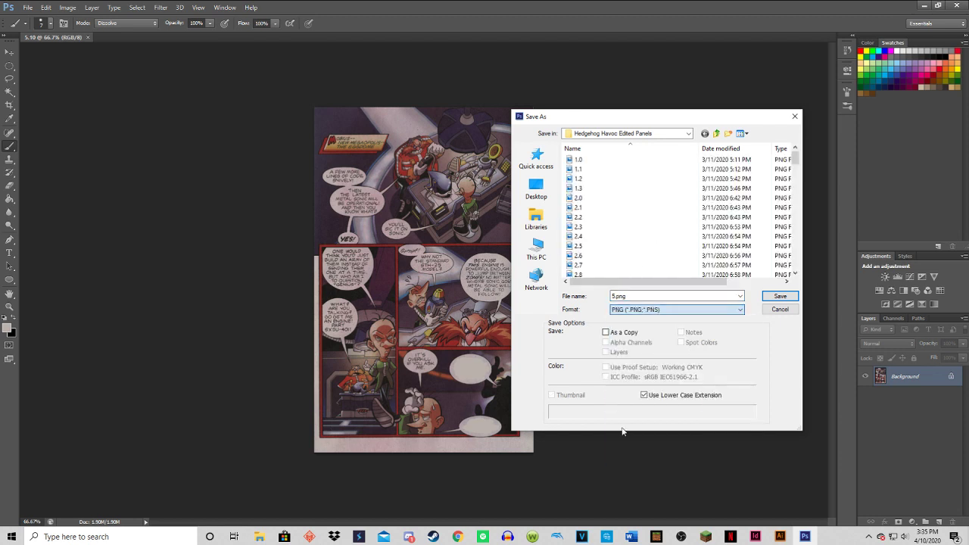
pyautogui.click(614, 297)
pyautogui.click(614, 297)
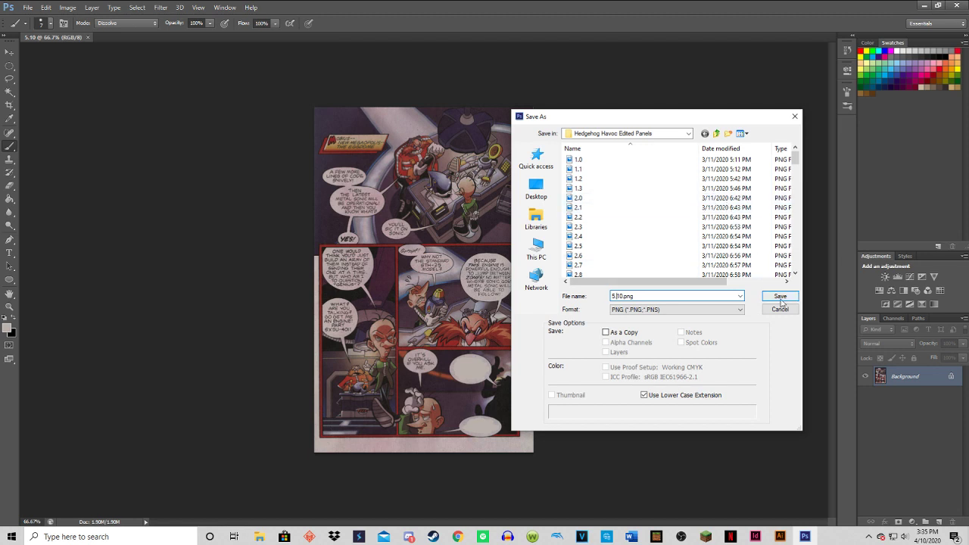
pyautogui.click(780, 297)
pyautogui.click(518, 168)
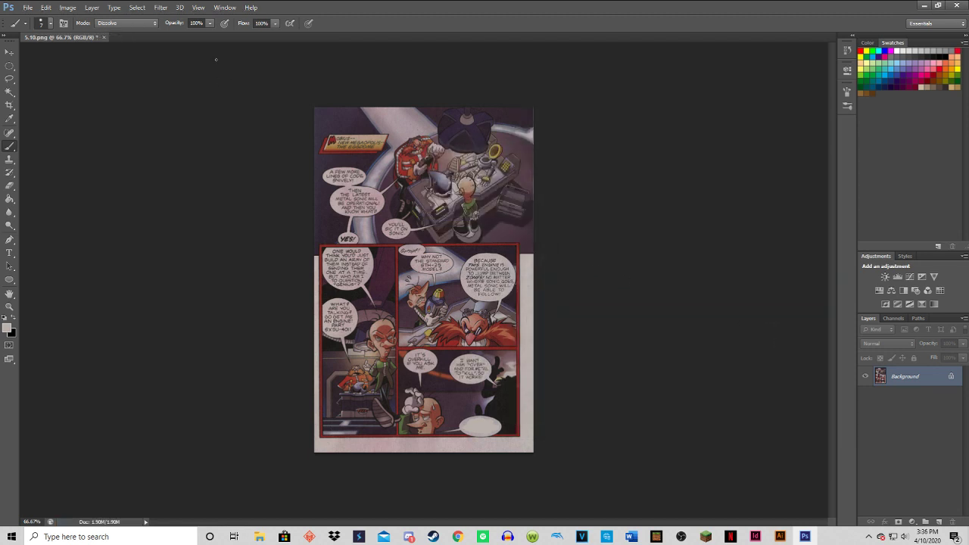
# Begin saving the next page version, switching the format to JPEG and back to PNG so the name carries the .png extension.
pyautogui.click(27, 8)
pyautogui.click(31, 129)
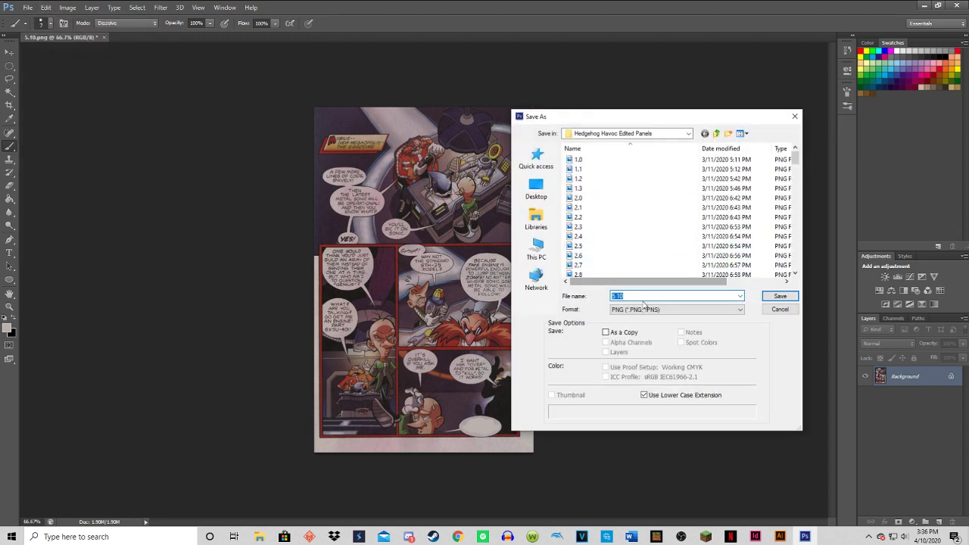
pyautogui.click(670, 310)
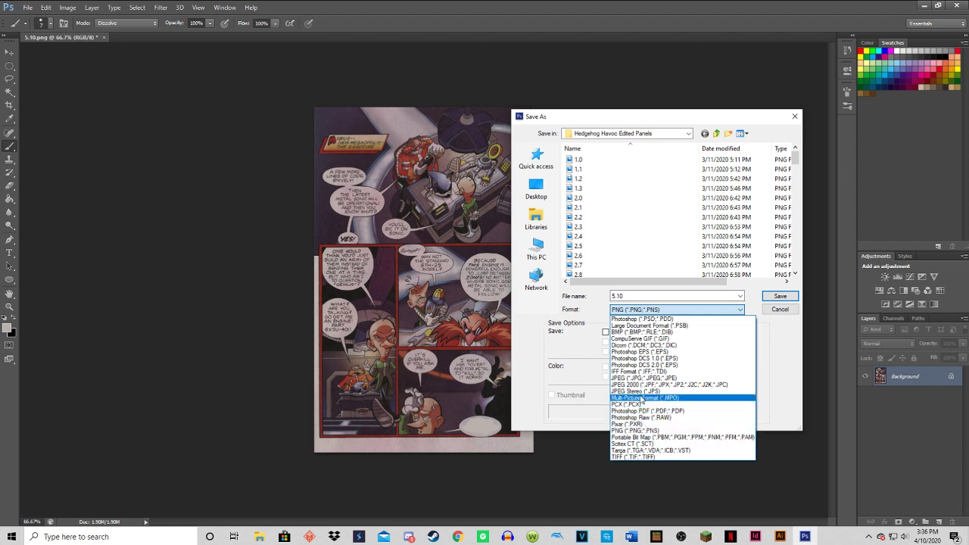
pyautogui.click(640, 378)
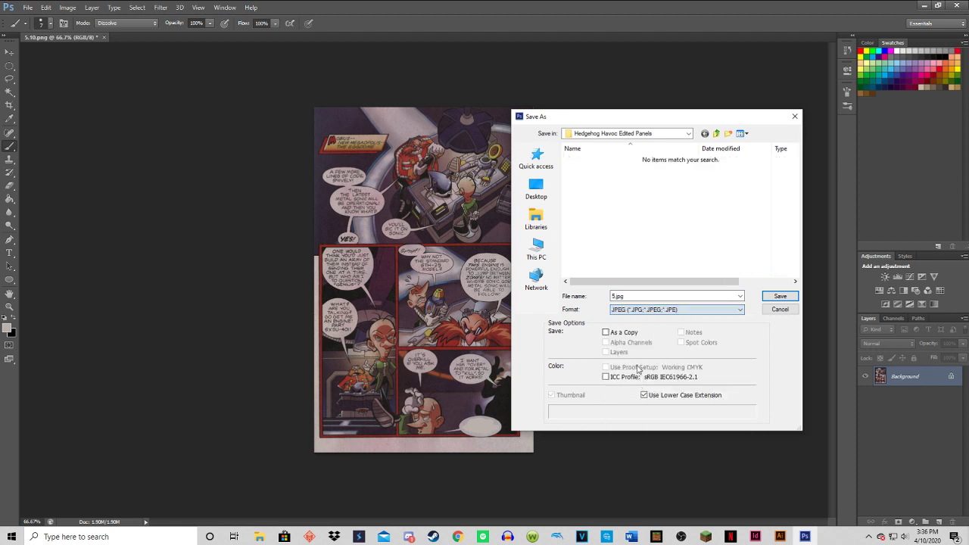
pyautogui.click(640, 310)
pyautogui.click(628, 426)
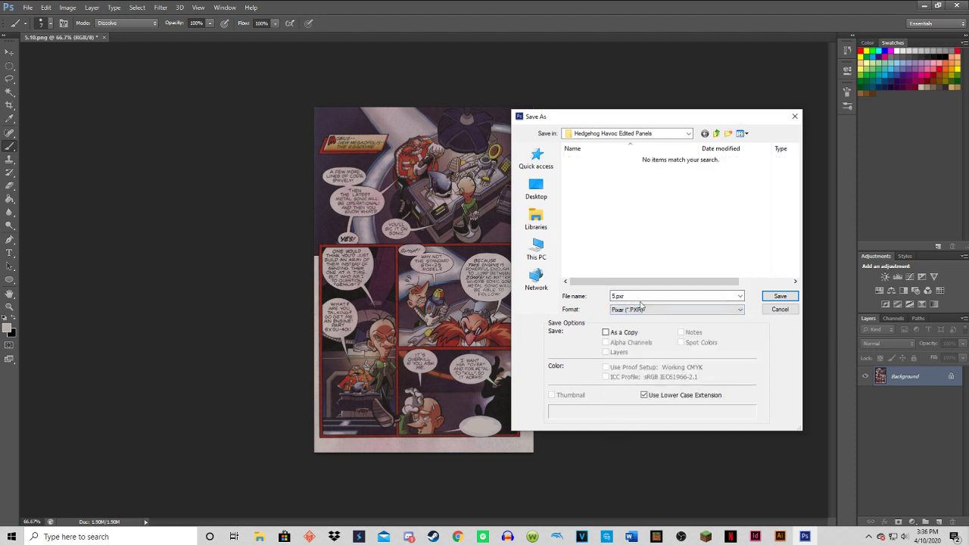
pyautogui.click(643, 310)
pyautogui.click(641, 430)
# Name the page version 5.11.png and save it with smallest compression and no interlacing.
pyautogui.click(614, 298)
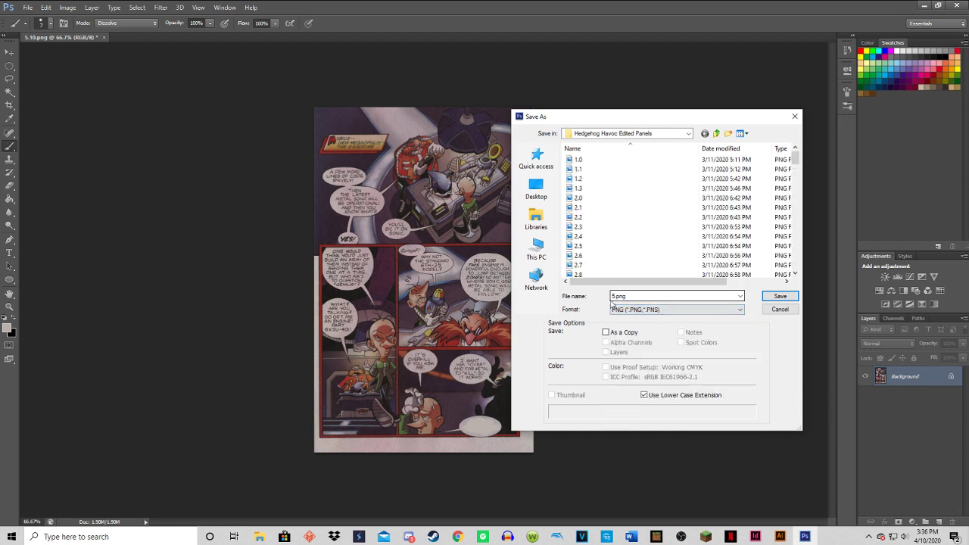
pyautogui.doubleClick(614, 296)
pyautogui.click(615, 297)
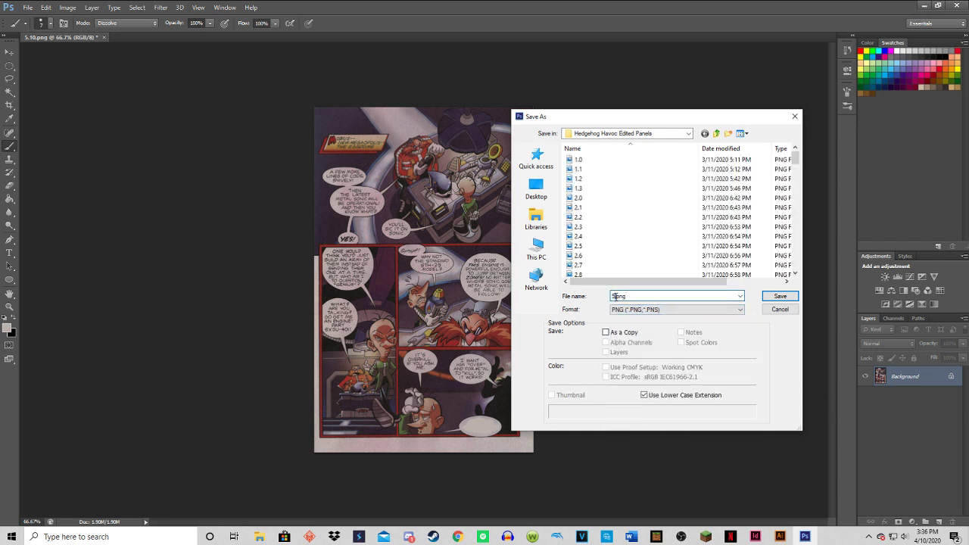
pyautogui.write('.11')
pyautogui.click(780, 297)
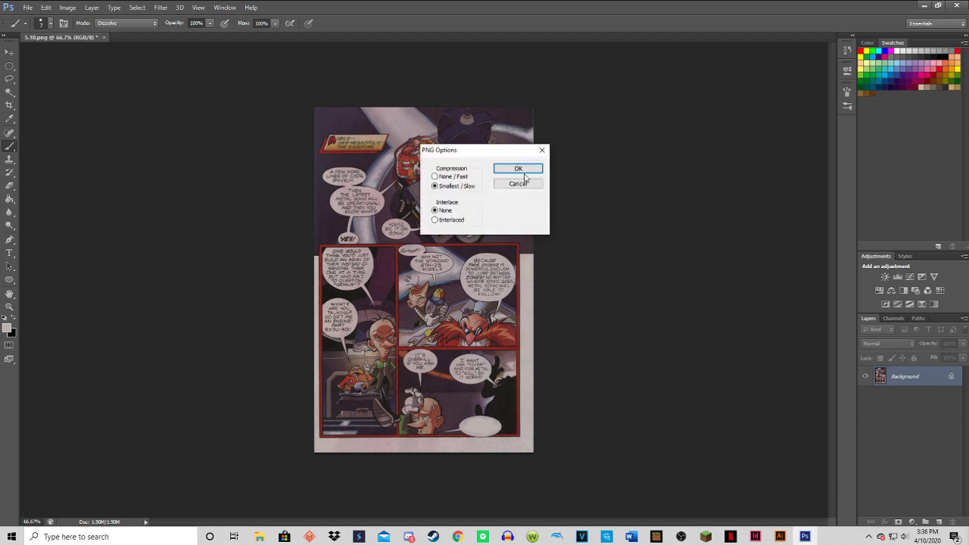
pyautogui.click(521, 171)
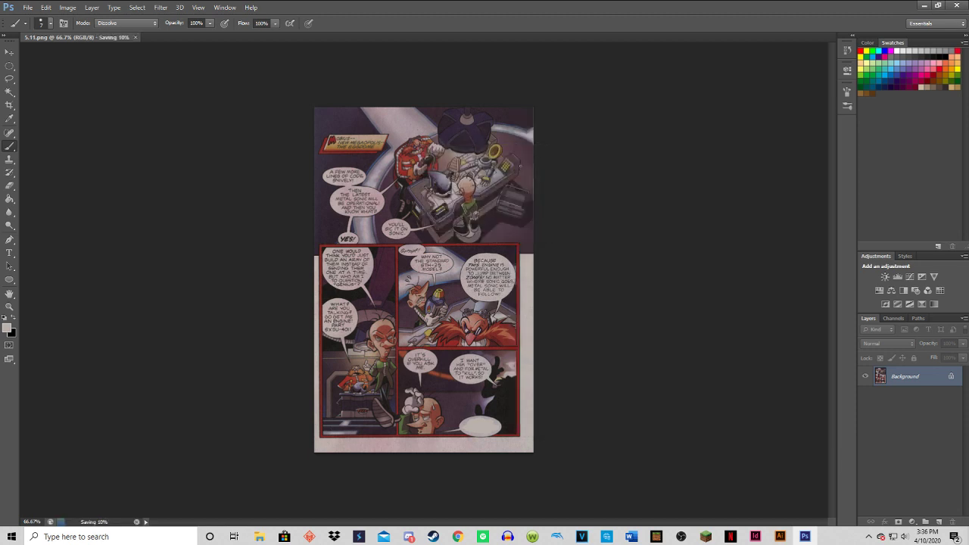
# Step back one edit to restore the text in the page's last blank speech bubble.
pyautogui.click(470, 197)
pyautogui.hotkey('ctrl', 'alt', 'z')
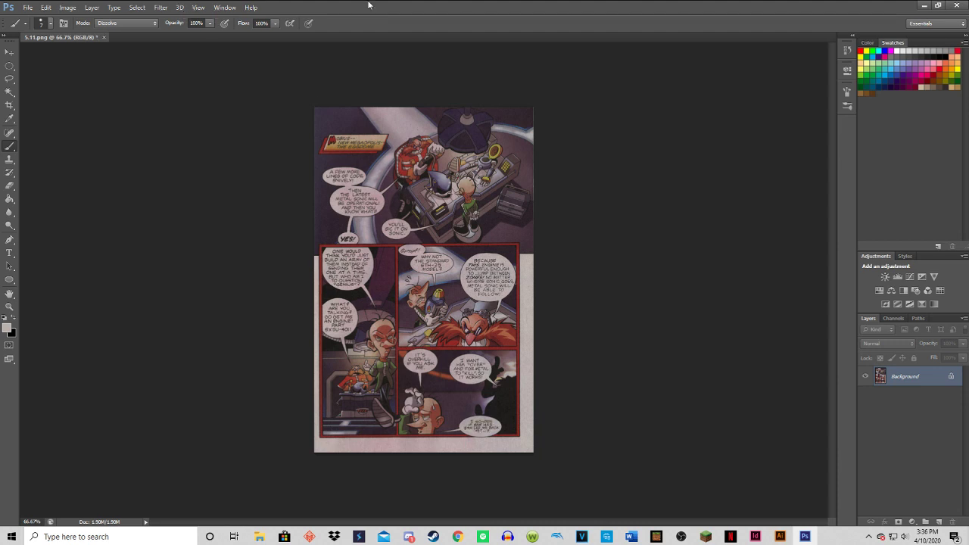
# Review the numbered panel files in Hedgehog Havoc Edited Panels through Save As, closing it without saving.
pyautogui.click(28, 7)
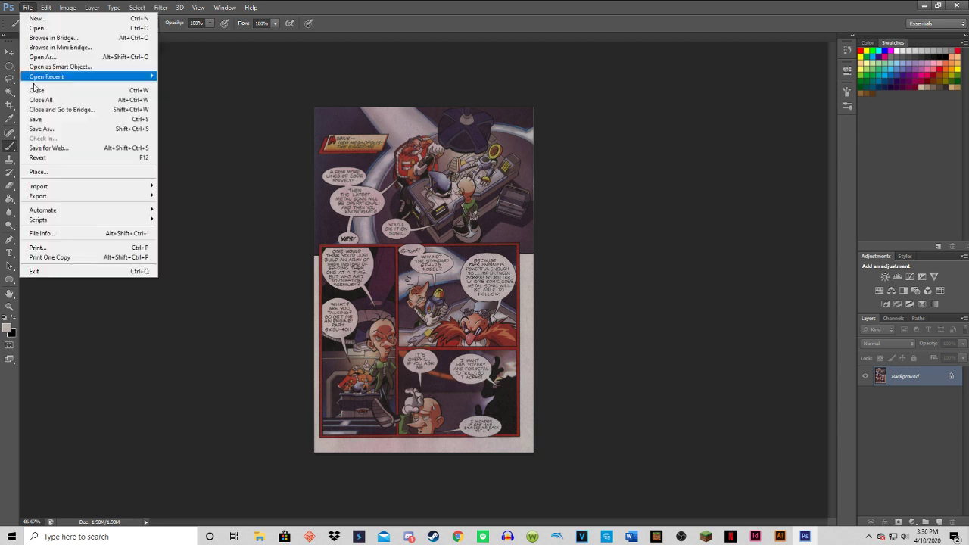
pyautogui.click(24, 130)
pyautogui.scroll(-15, 706, 241)
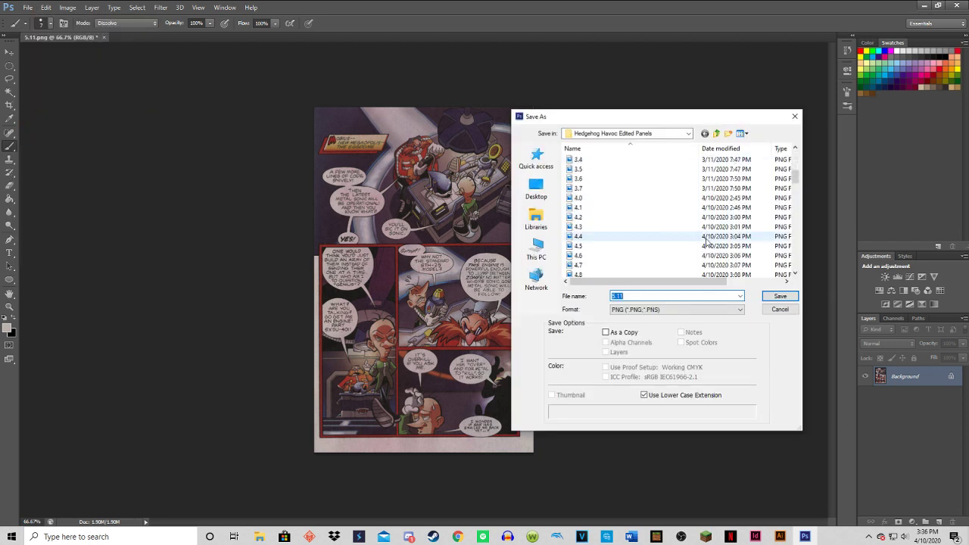
pyautogui.scroll(-8, 707, 241)
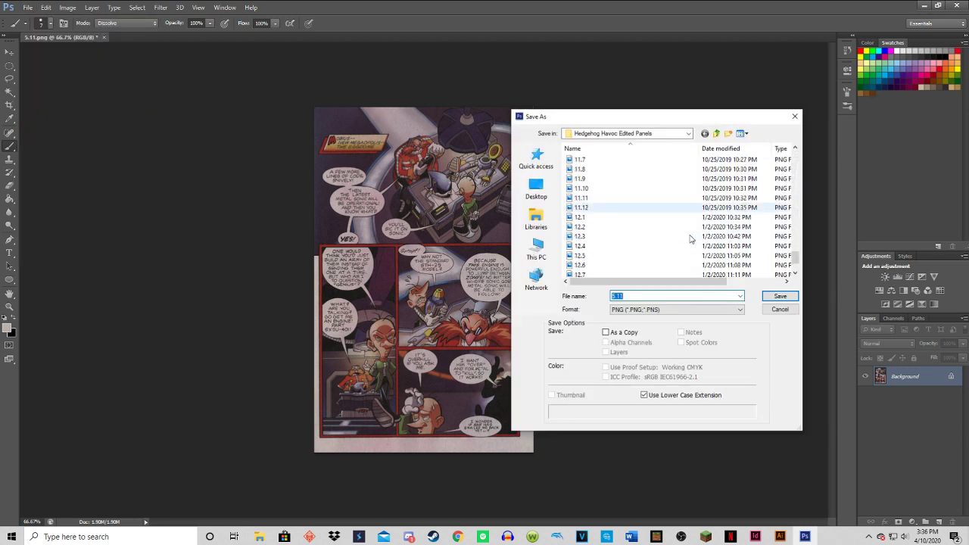
pyautogui.scroll(20, 690, 240)
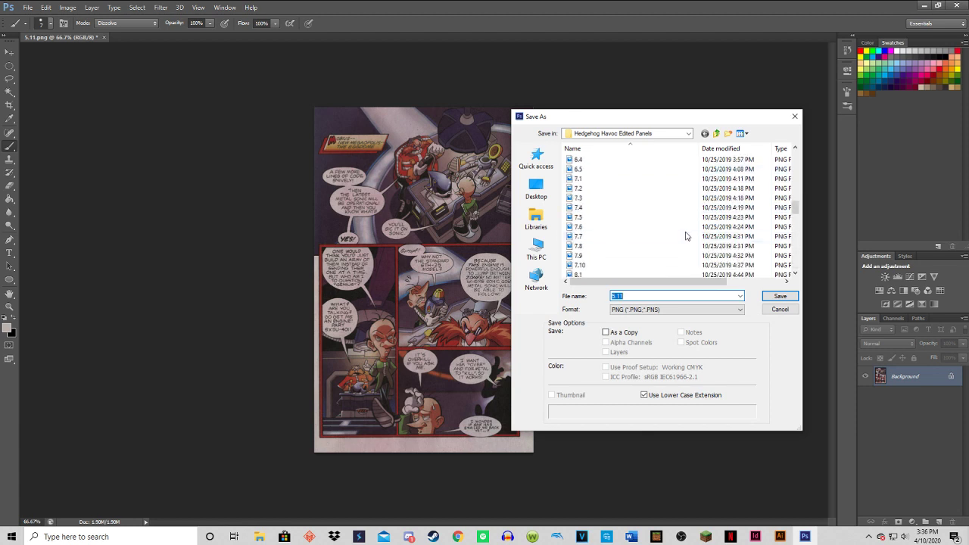
pyautogui.click(792, 117)
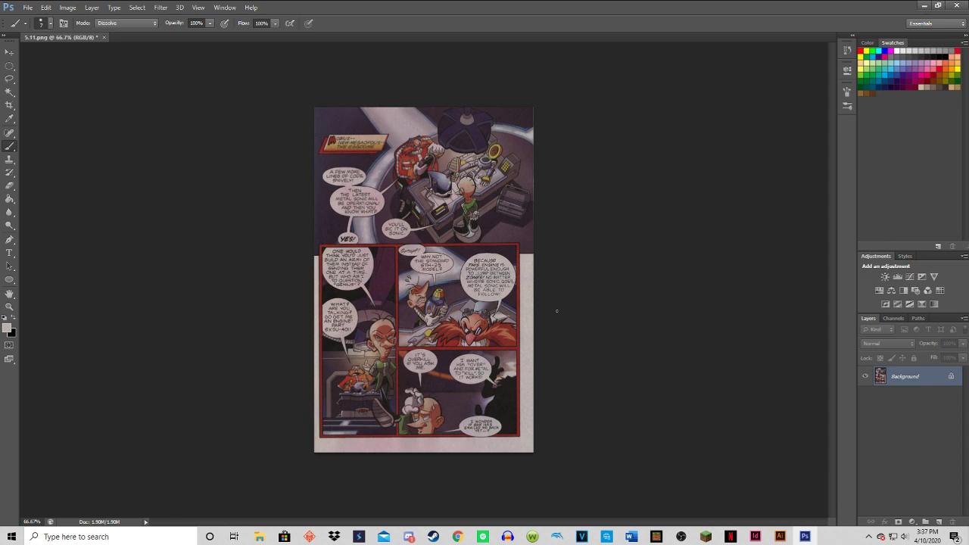
# Switch to YouTube Studio in Chrome and end the Hedgehog Havoc live stream, confirming the request.
pyautogui.click(457, 536)
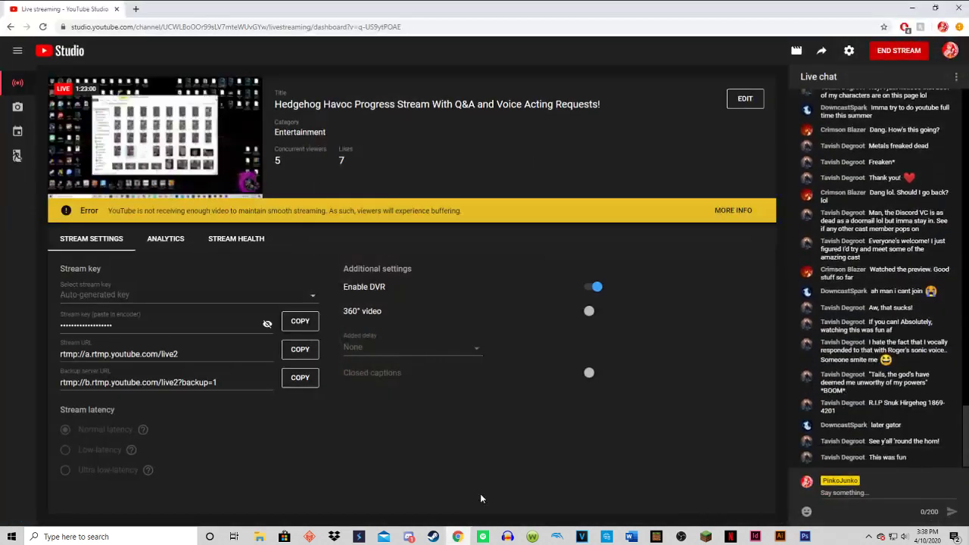
pyautogui.click(890, 54)
pyautogui.click(567, 293)
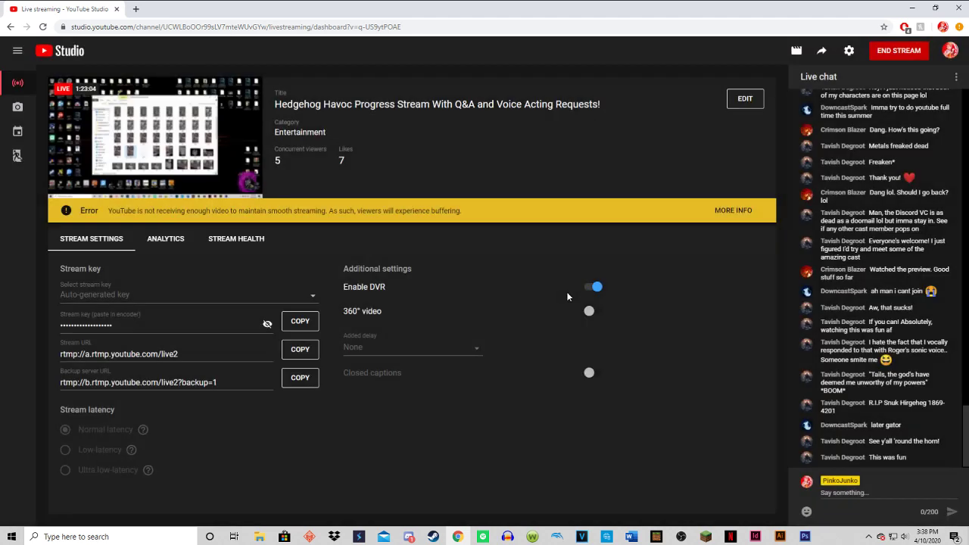